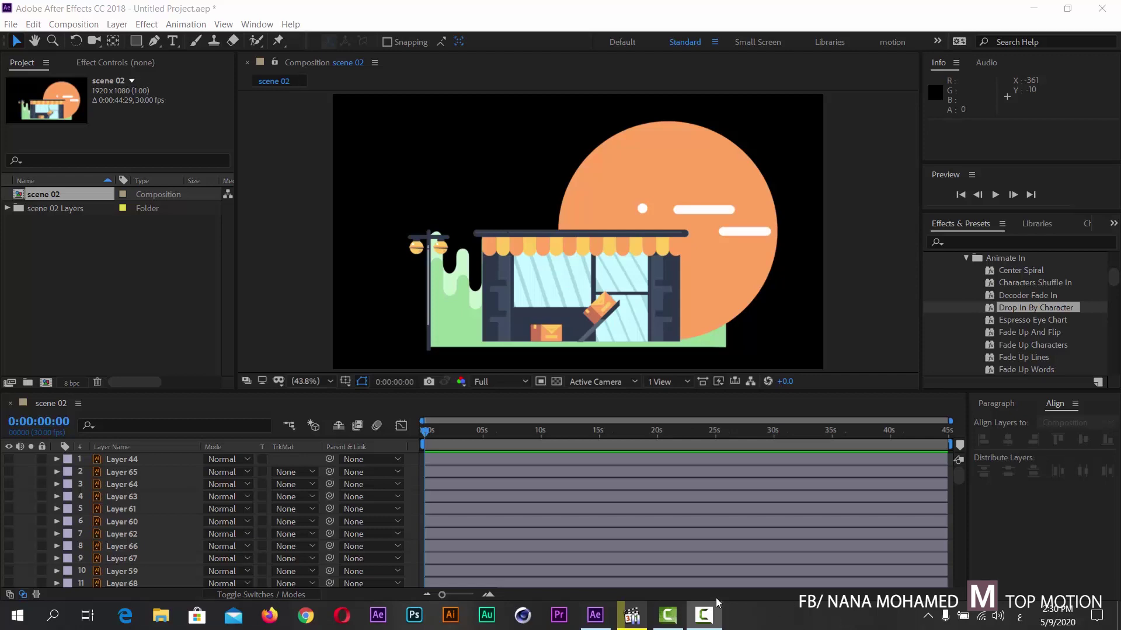
- Restore the paused YouTube.mp4 reference video window over After Effects
{"action": "left_click", "coordinate": [632, 615]}
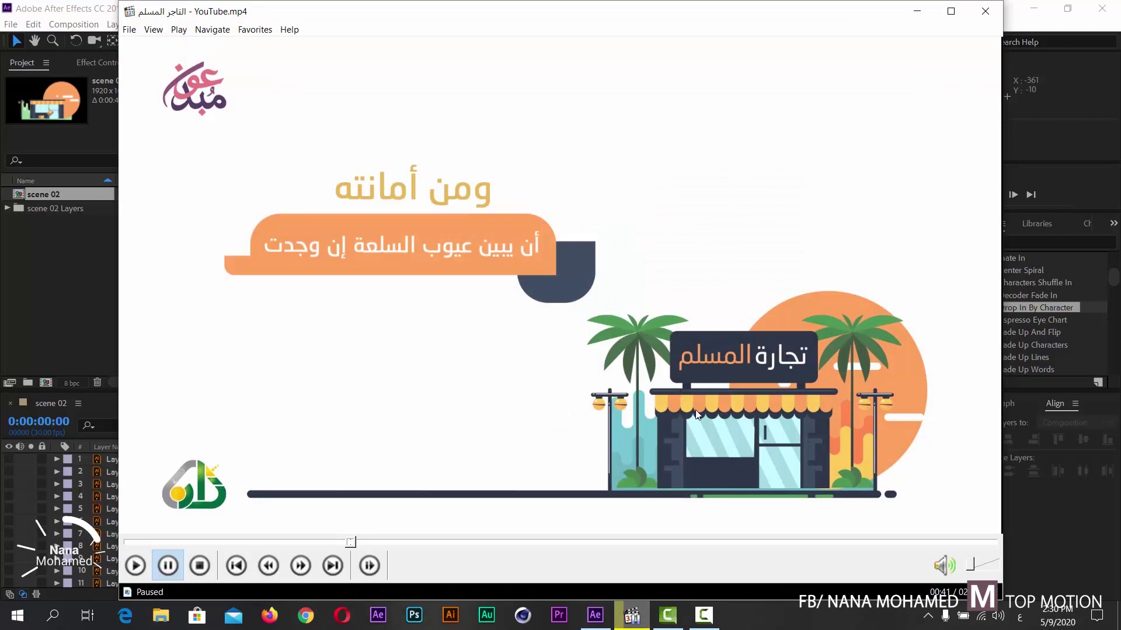
- Scrub the reference video back to 00:36 and replay the hadith text animation
{"action": "left_click", "coordinate": [322, 542]}
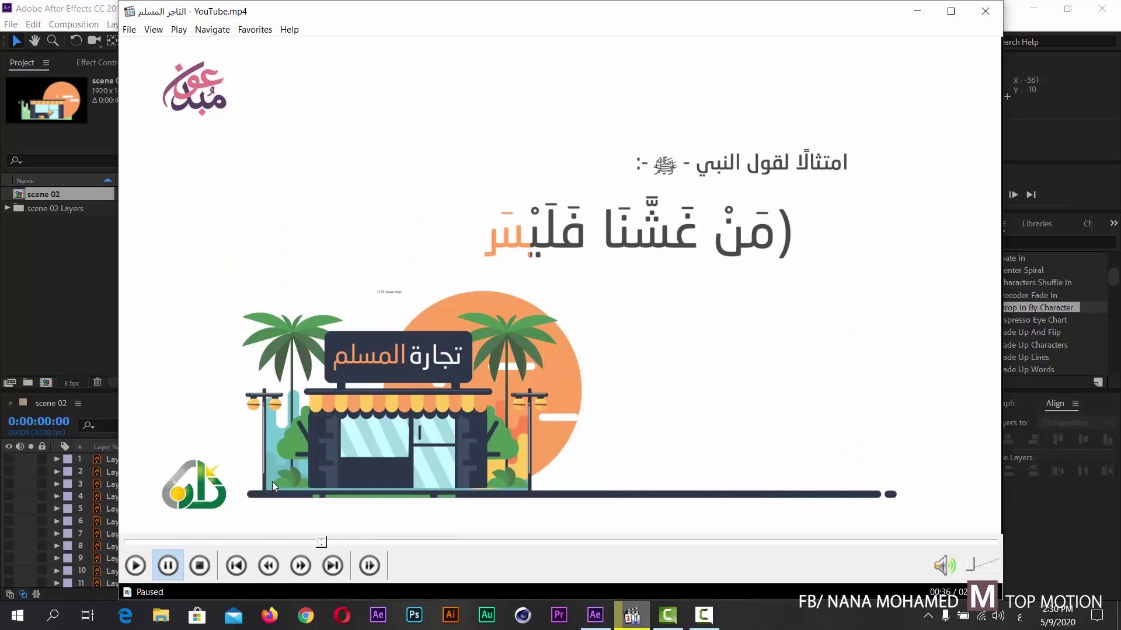
{"action": "left_click", "coordinate": [294, 542]}
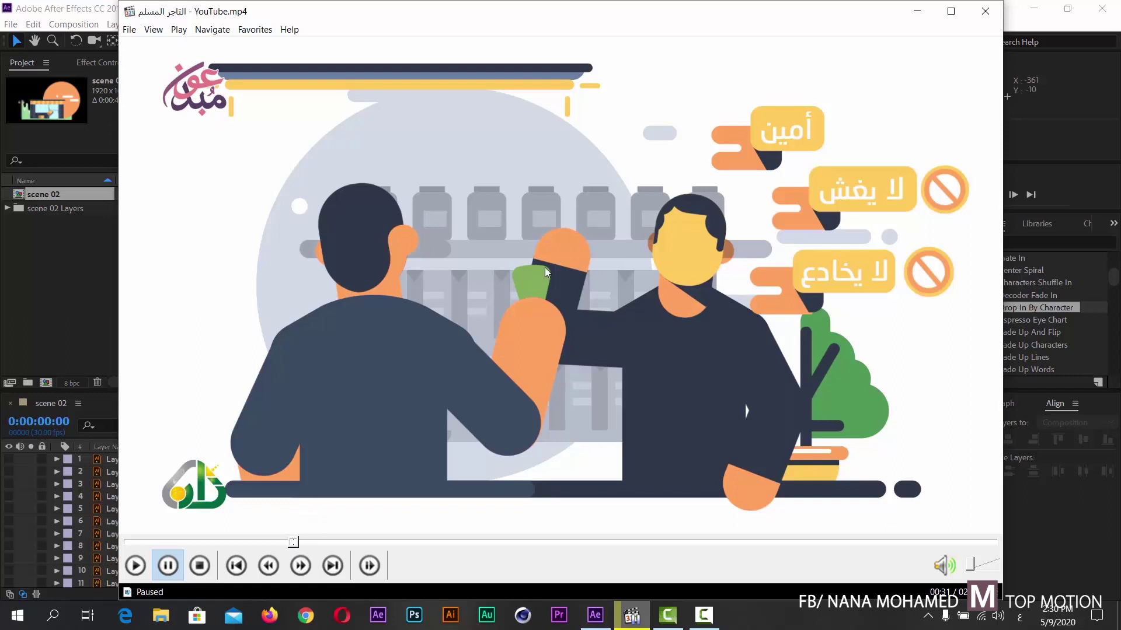
{"action": "key", "text": "space"}
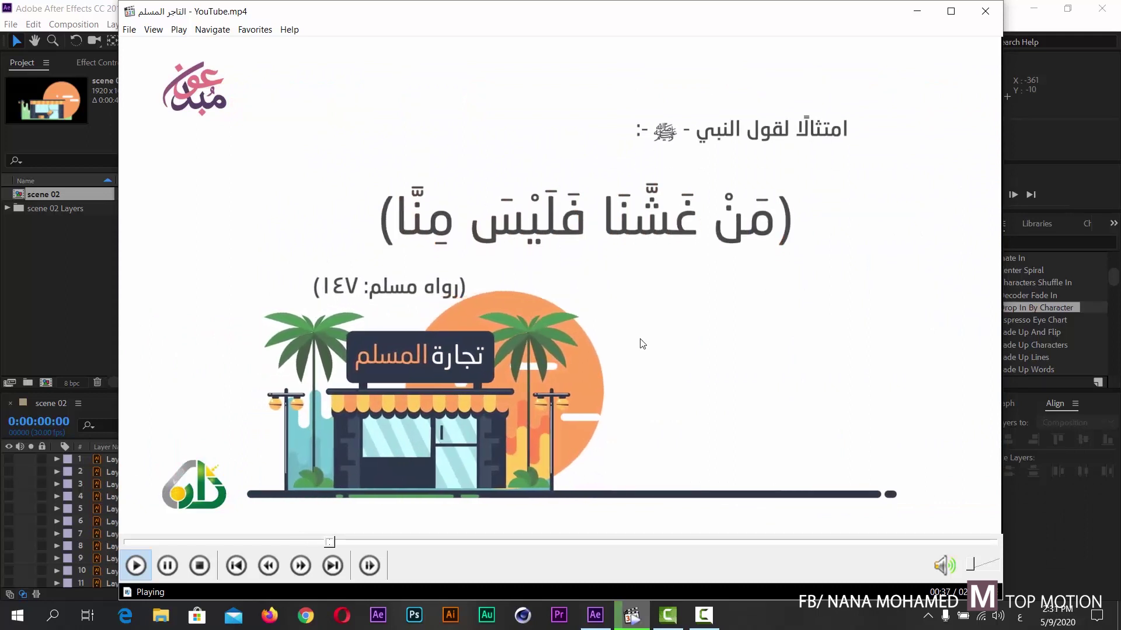
{"action": "key", "text": "space"}
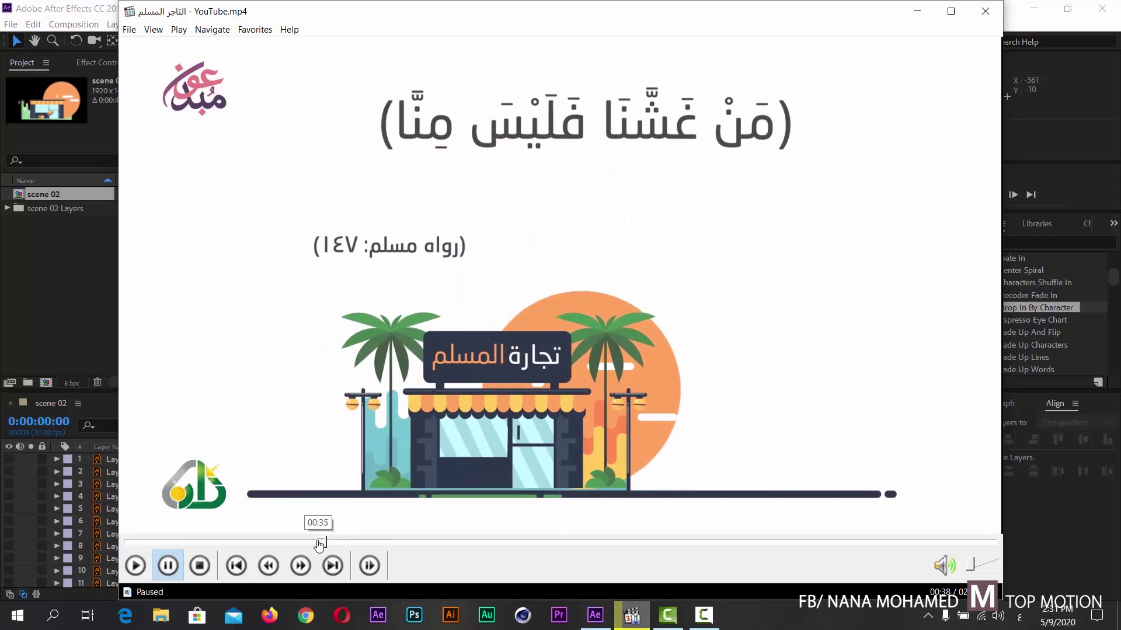
{"action": "left_click", "coordinate": [320, 541]}
{"action": "key", "text": "space"}
{"action": "key", "text": "space"}
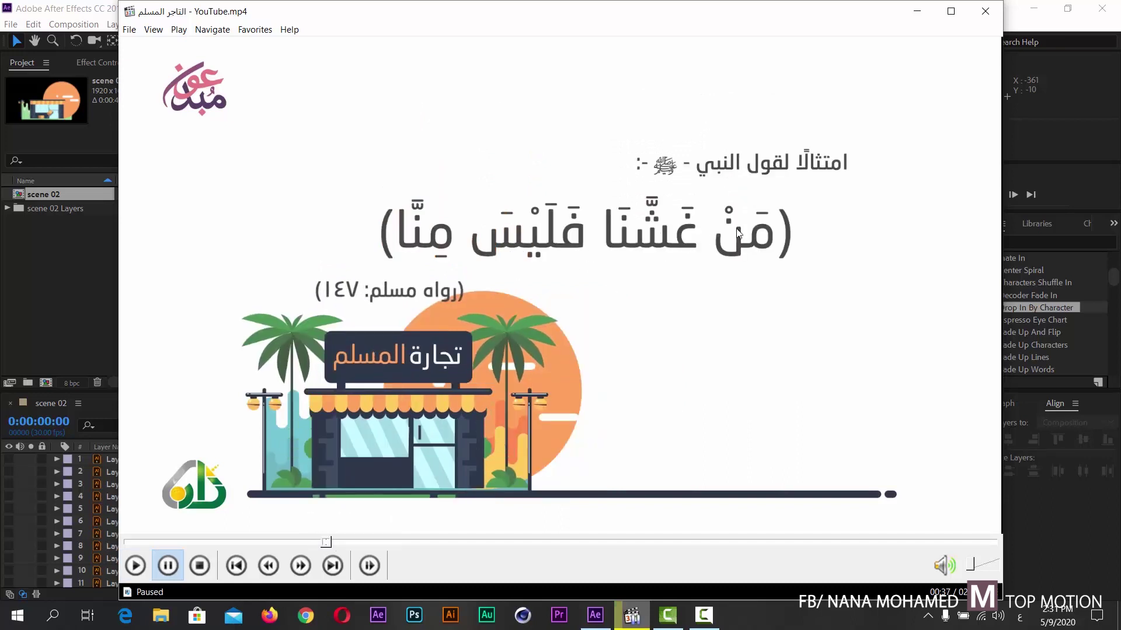
{"action": "left_click", "coordinate": [320, 542]}
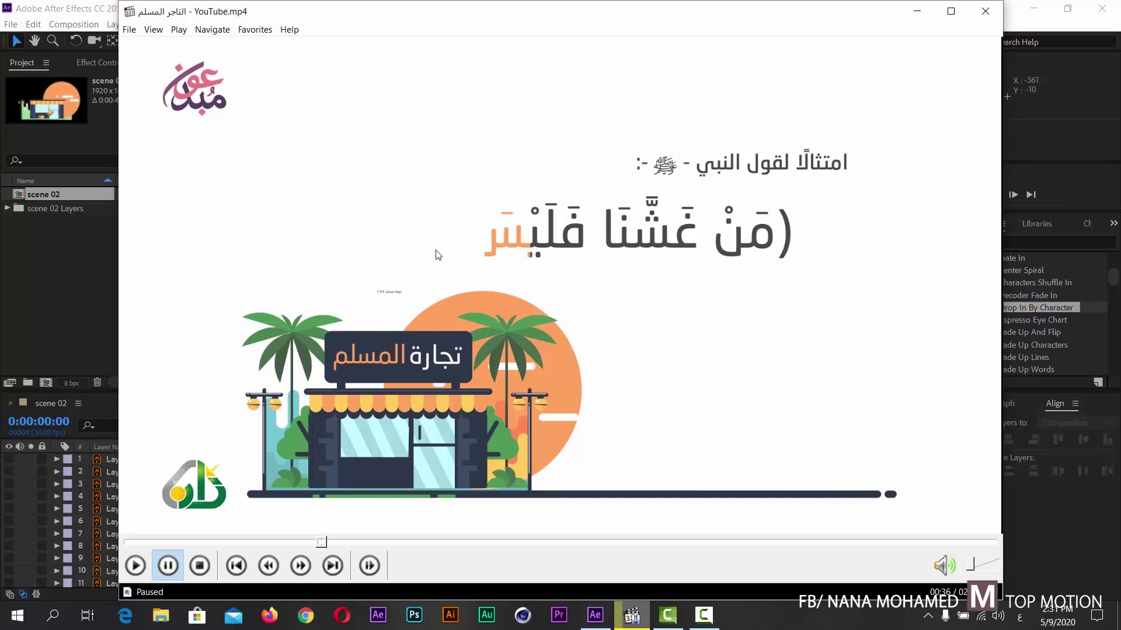
- Play the next sentence's entrance, pausing at 00:40 and 00:42, then minimize the player
{"action": "left_click", "coordinate": [503, 438]}
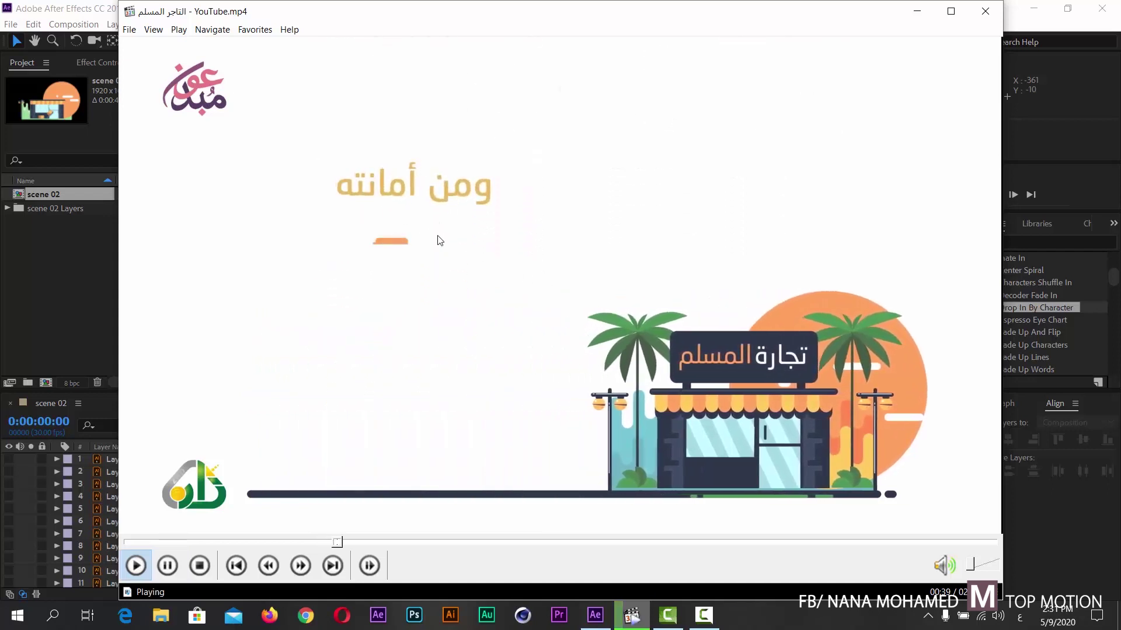
{"action": "left_click", "coordinate": [472, 239]}
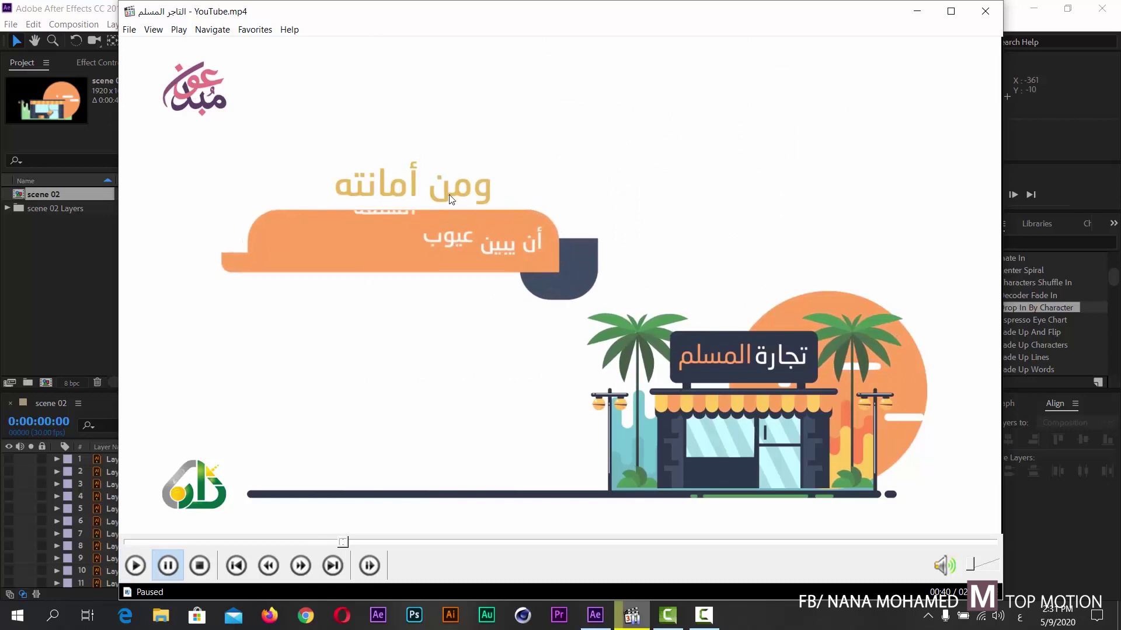
{"action": "left_click", "coordinate": [462, 282]}
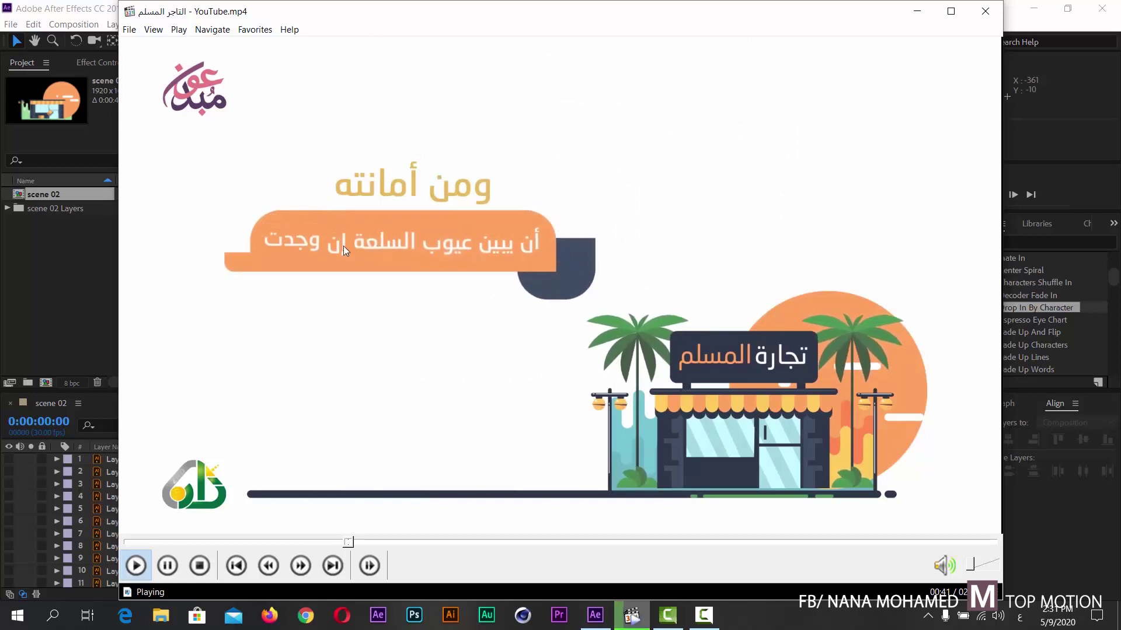
{"action": "left_click", "coordinate": [436, 205]}
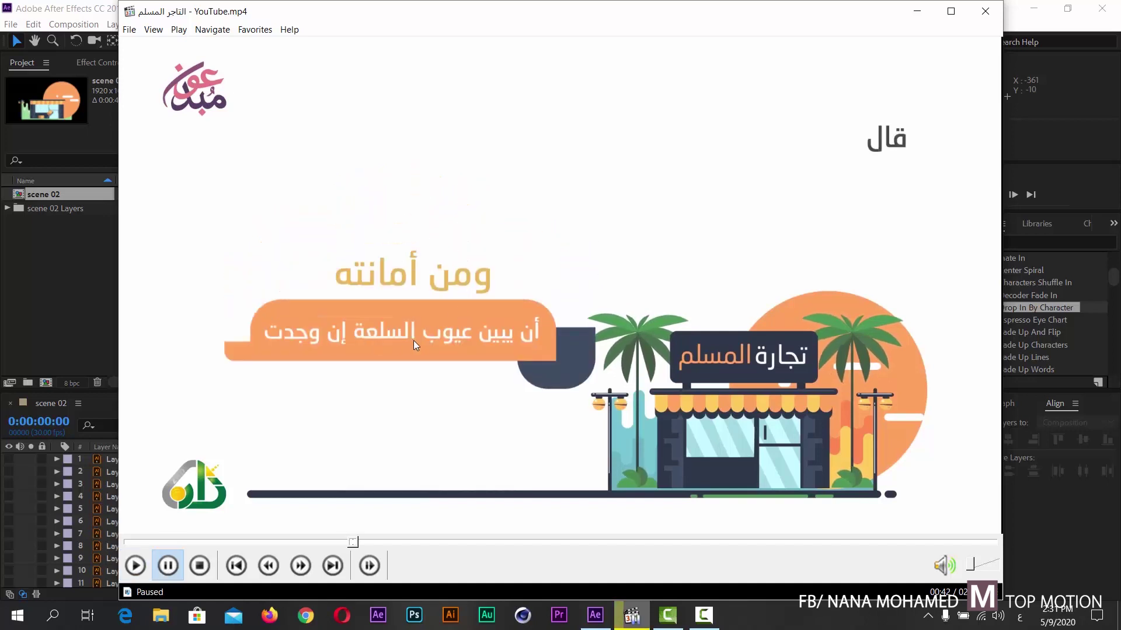
{"action": "left_click", "coordinate": [916, 11]}
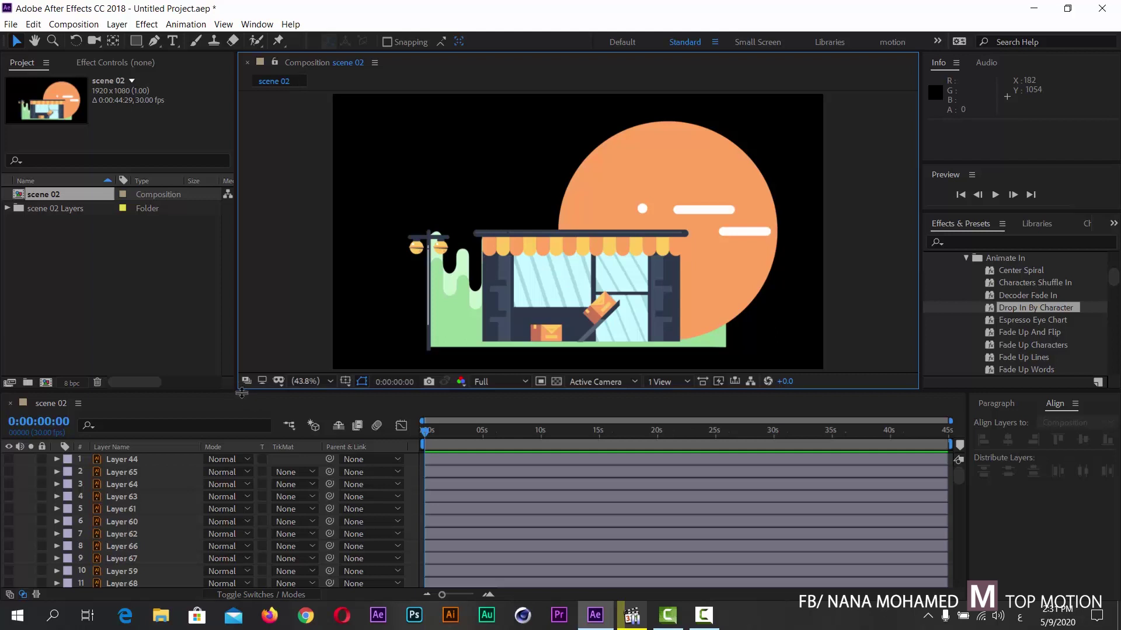
- Delete the twelve layers from Layer 22 up to Layer 44 in scene 02
{"action": "left_click_drag", "start_coordinate": [237, 388], "coordinate": [243, 284]}
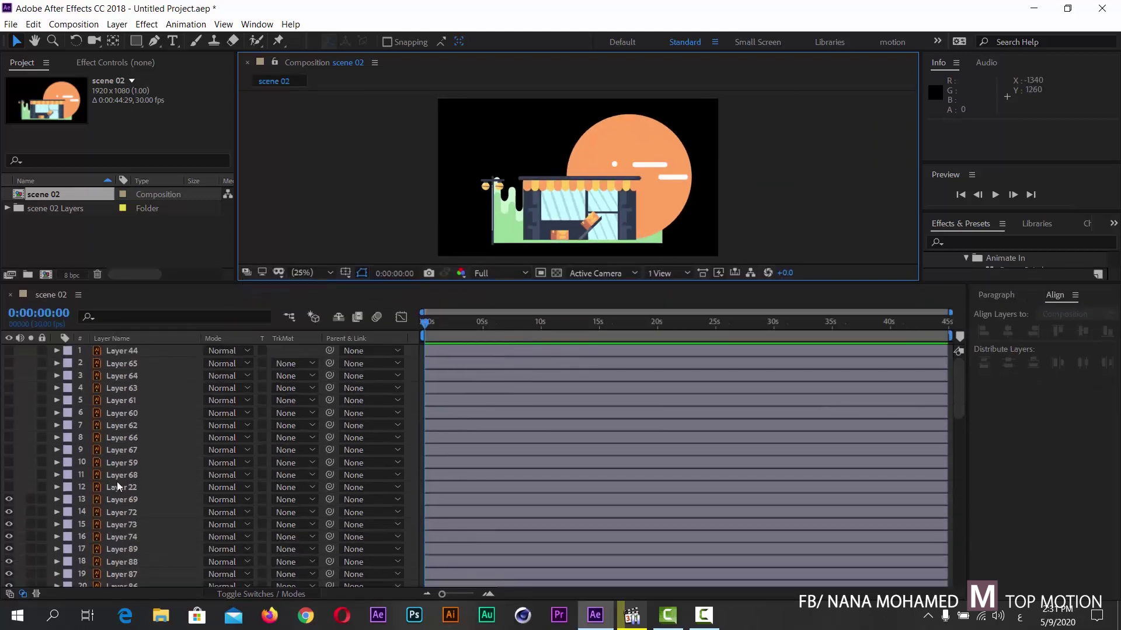
{"action": "left_click", "coordinate": [123, 487]}
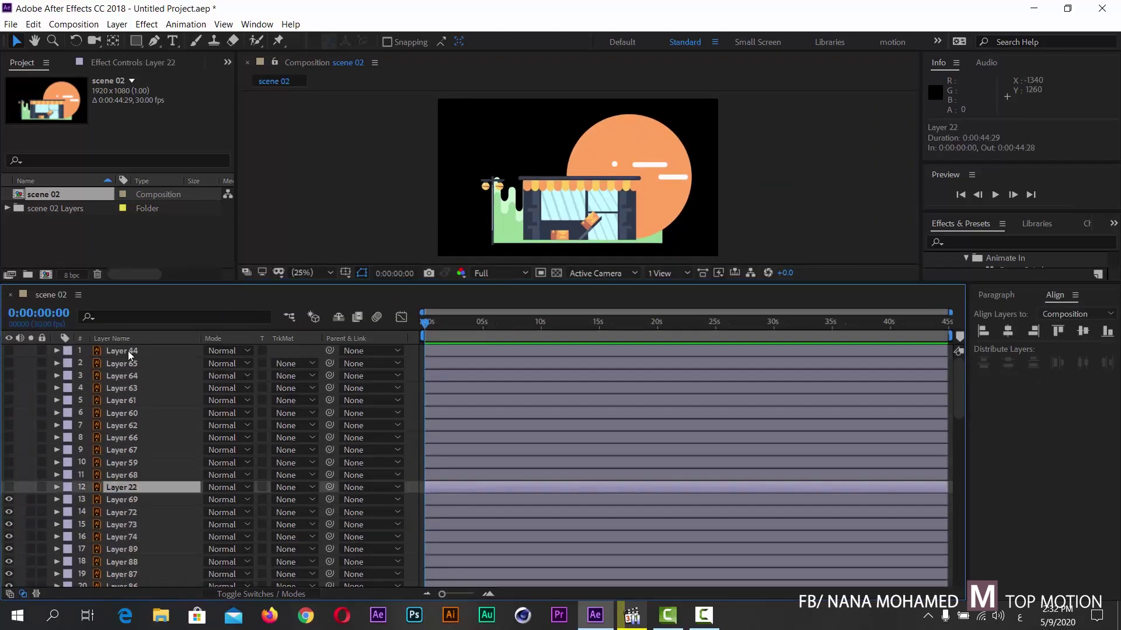
{"action": "left_click", "coordinate": [128, 352], "text": "shift"}
{"action": "key", "text": "Delete"}
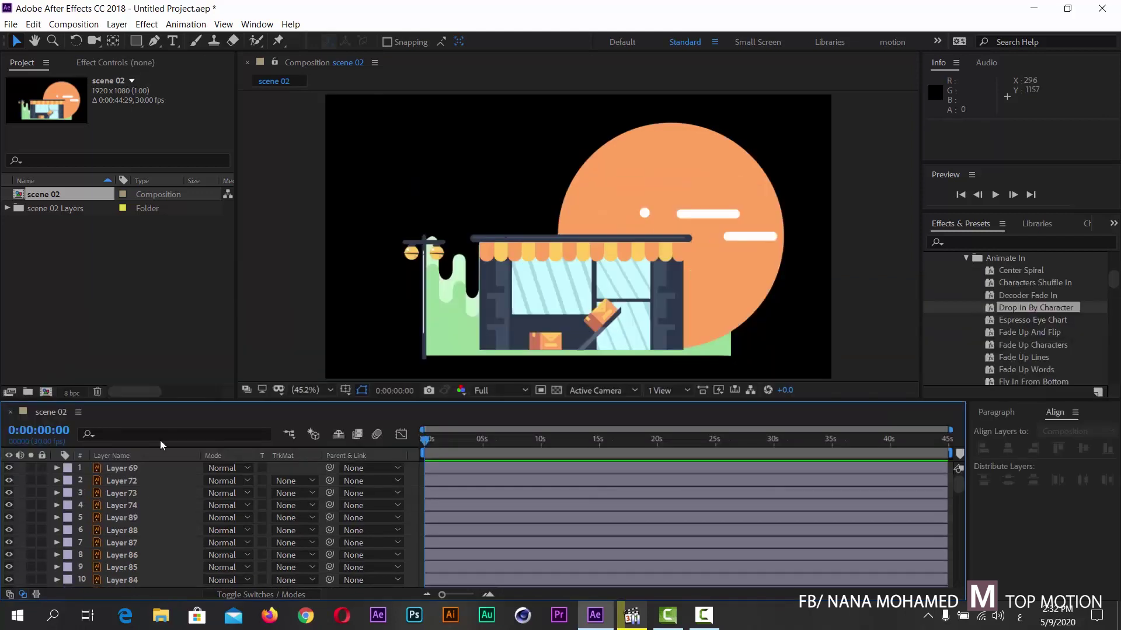
- Test scaling all layers to 56%, undo it, and collapse and deselect the layers
{"action": "left_click", "coordinate": [170, 468]}
{"action": "key", "text": "ctrl+a"}
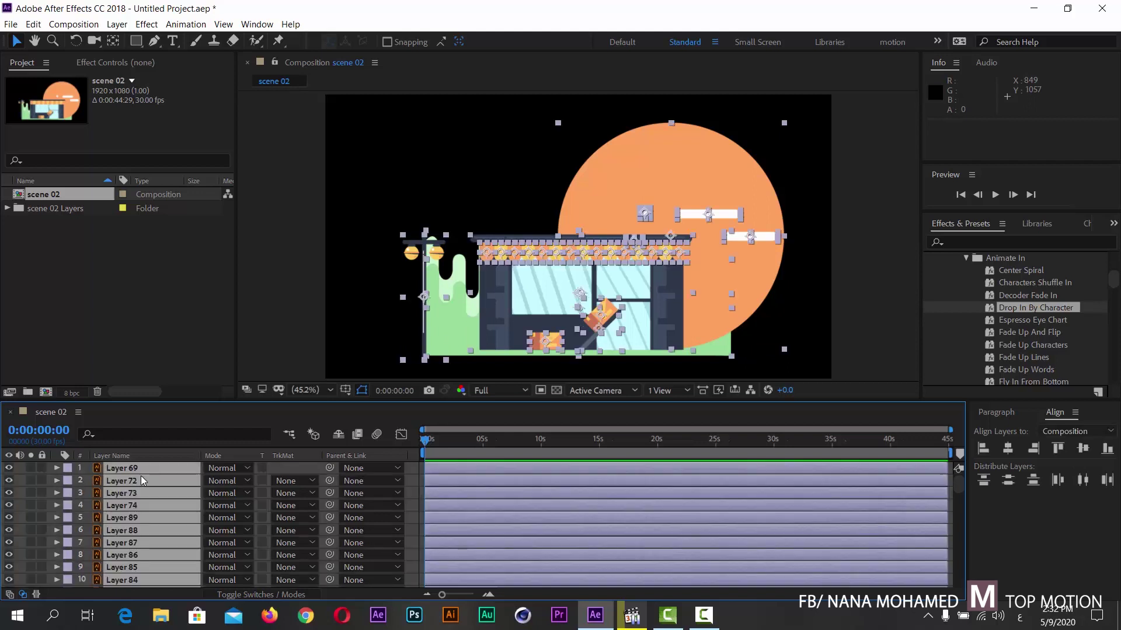
{"action": "key", "text": "s"}
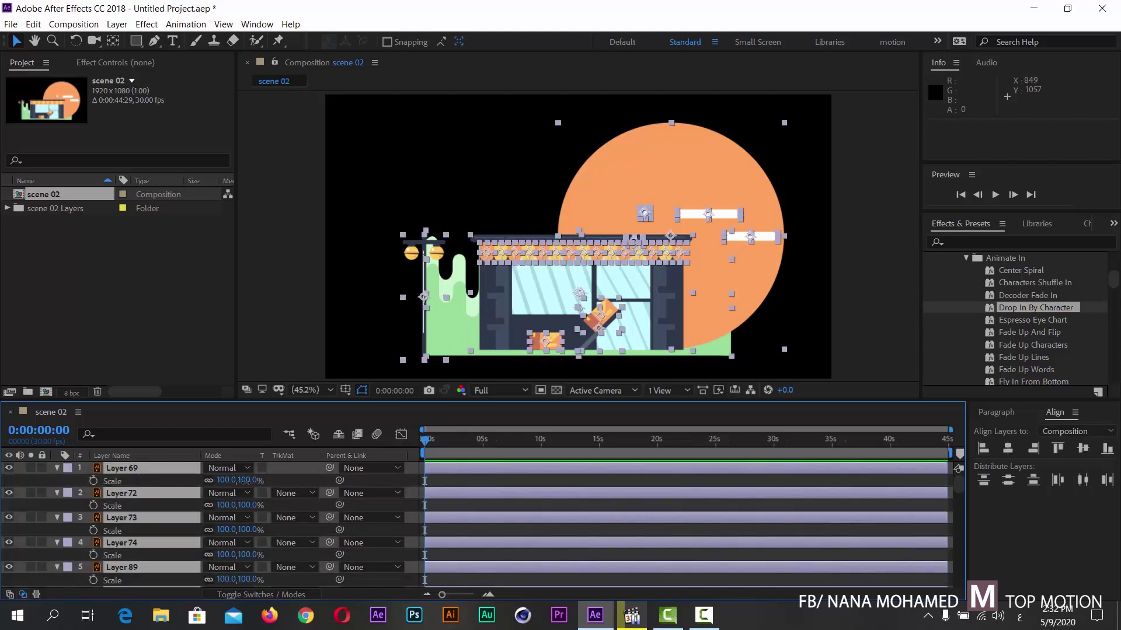
{"action": "left_click_drag", "start_coordinate": [248, 480], "coordinate": [419, 403]}
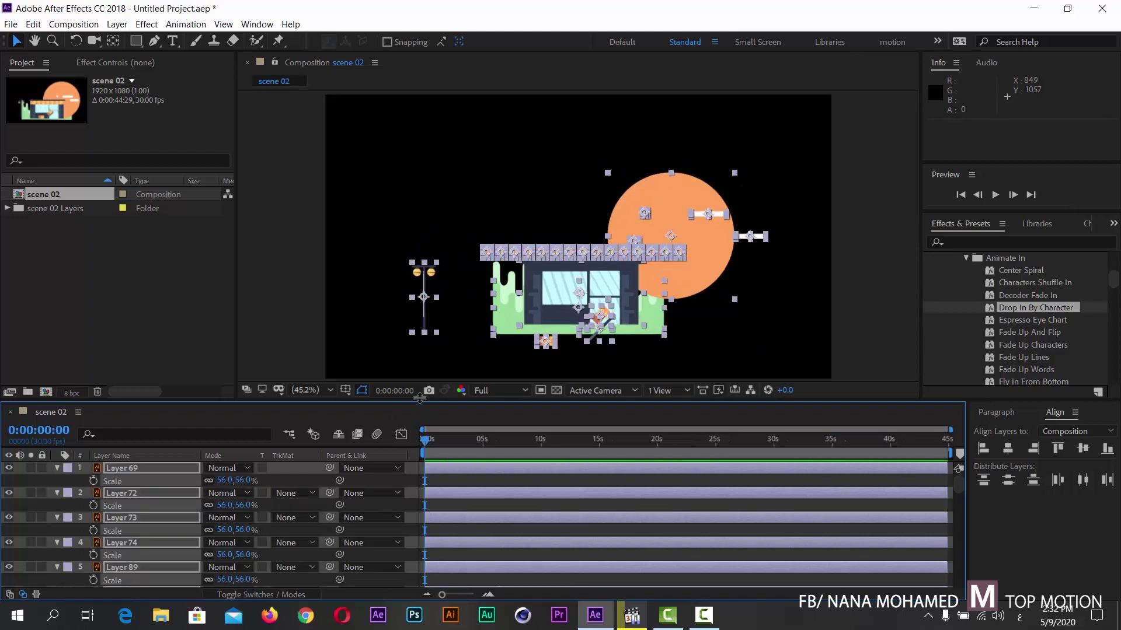
{"action": "key", "text": "ctrl+z"}
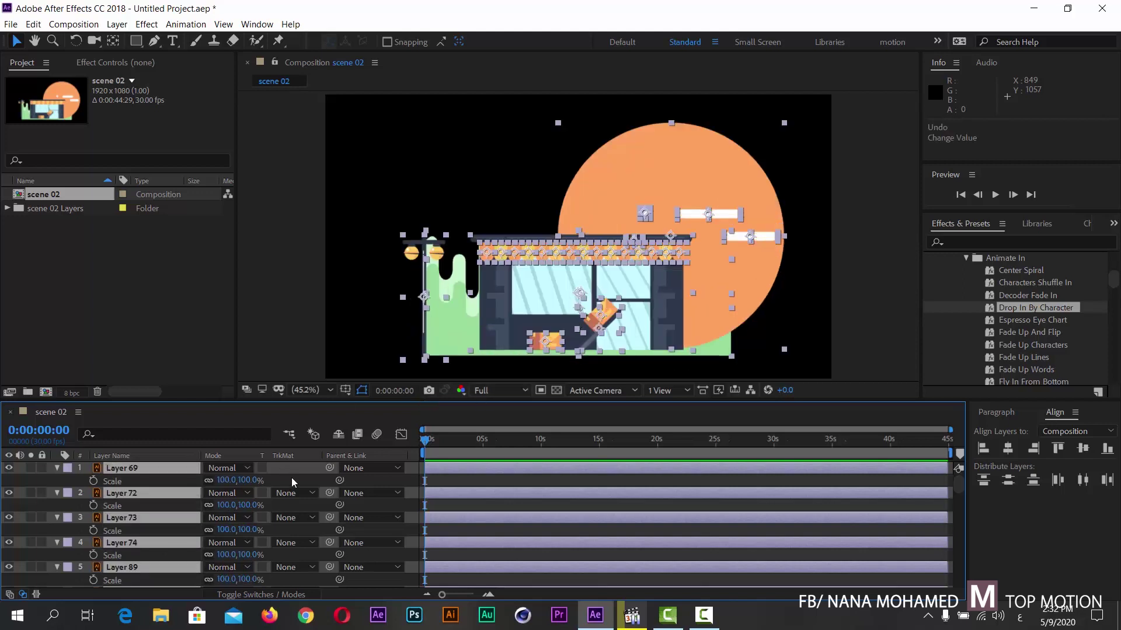
{"action": "left_click", "coordinate": [292, 478]}
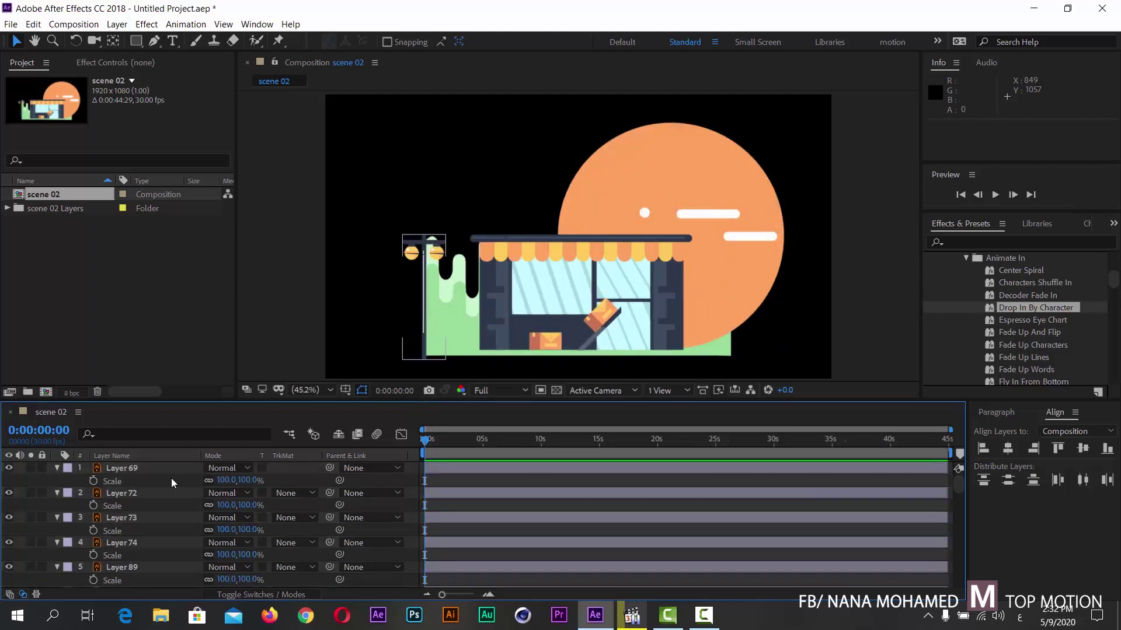
{"action": "key", "text": "ctrl+a"}
{"action": "left_click", "coordinate": [57, 469]}
{"action": "left_click", "coordinate": [294, 469]}
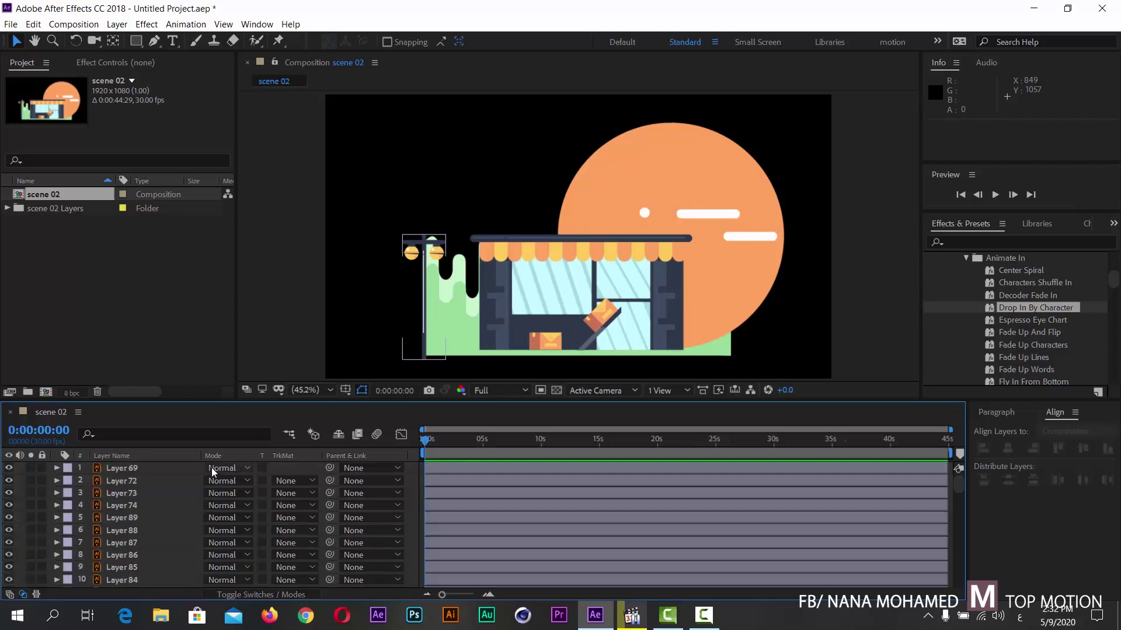
- Add a Null 1 object and parent all the artwork layers to it
{"action": "right_click", "coordinate": [286, 466]}
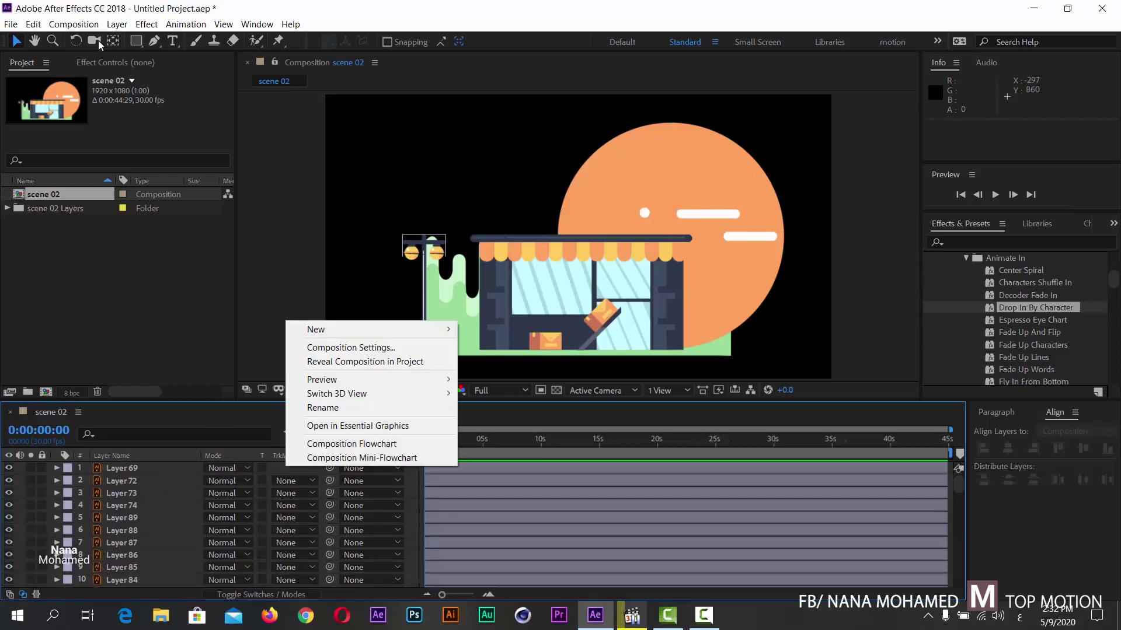
{"action": "left_click", "coordinate": [117, 25]}
{"action": "mouse_move", "coordinate": [140, 39]}
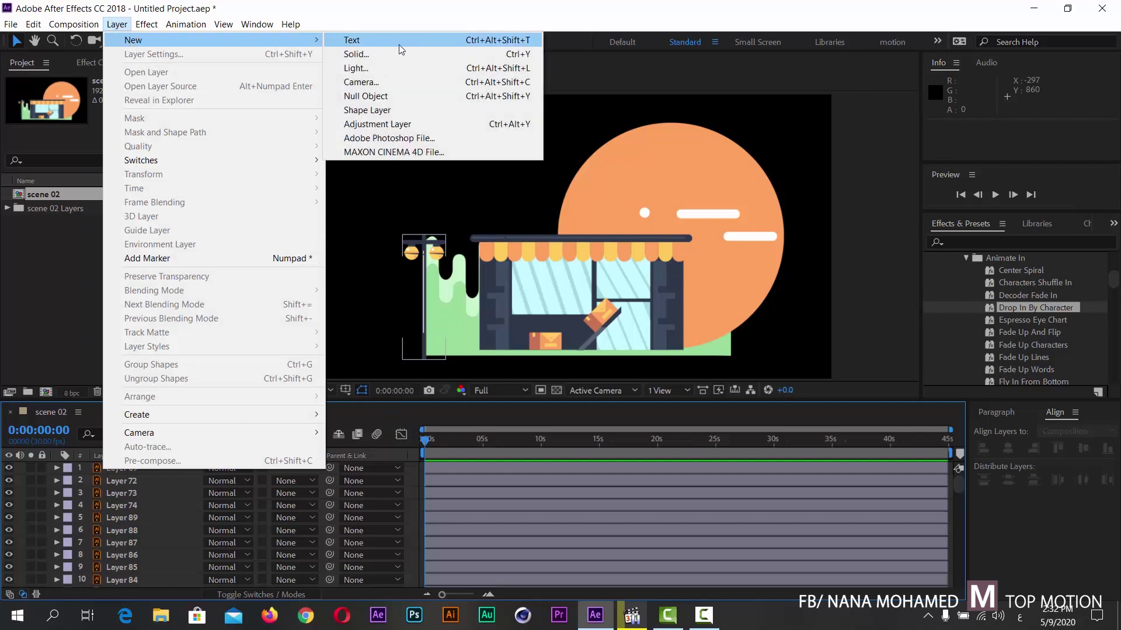
{"action": "left_click", "coordinate": [371, 98]}
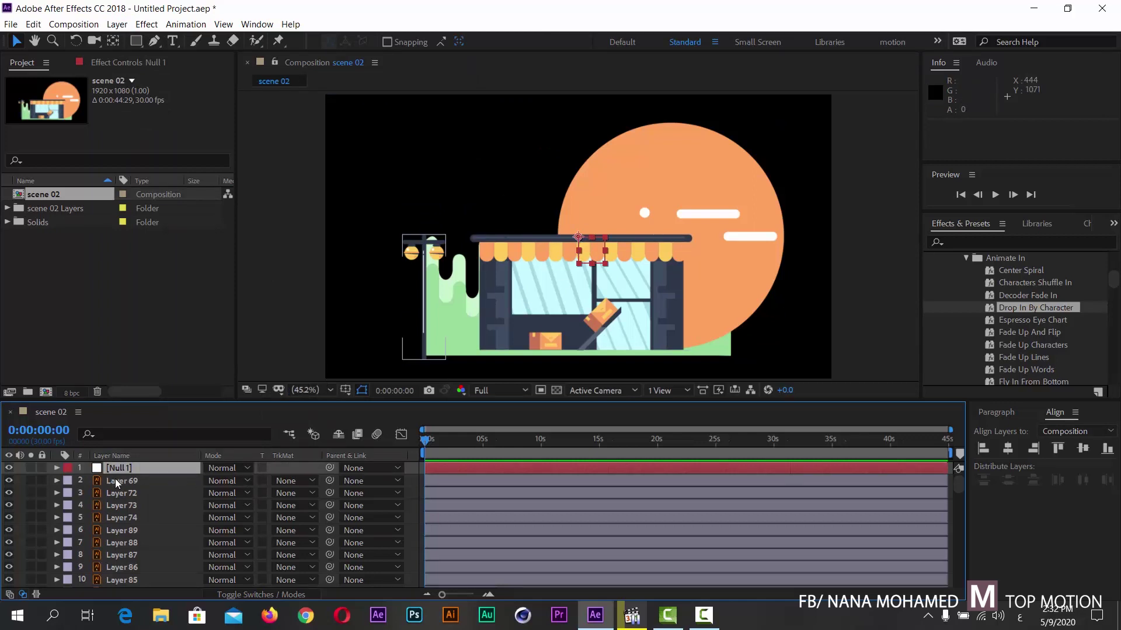
{"action": "key", "text": "ctrl+a"}
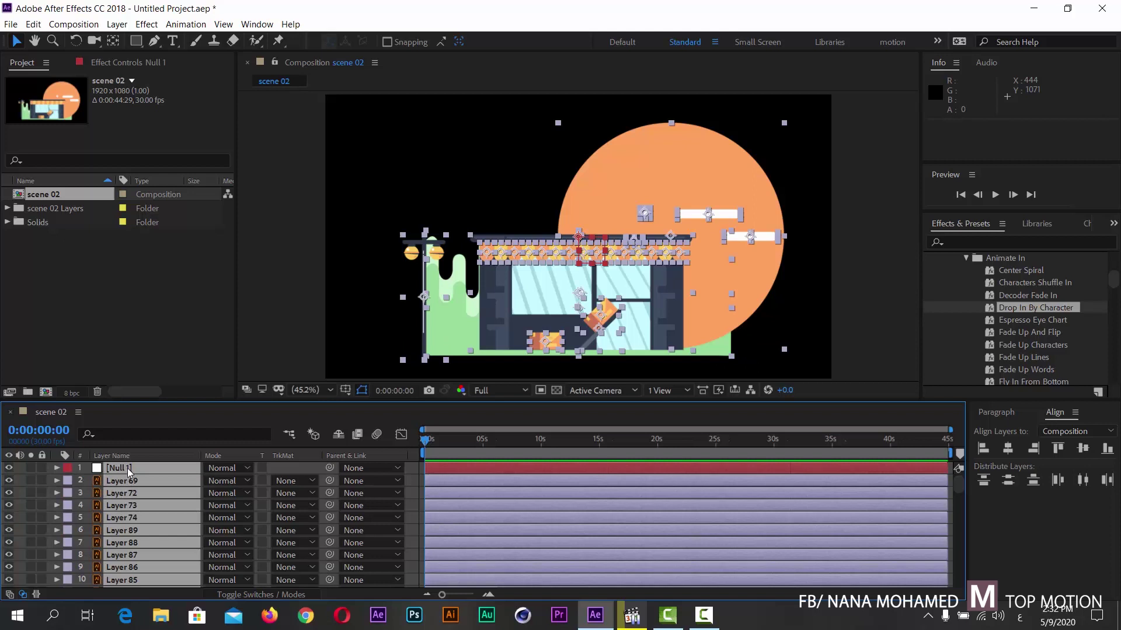
{"action": "left_click", "coordinate": [127, 468], "text": "ctrl"}
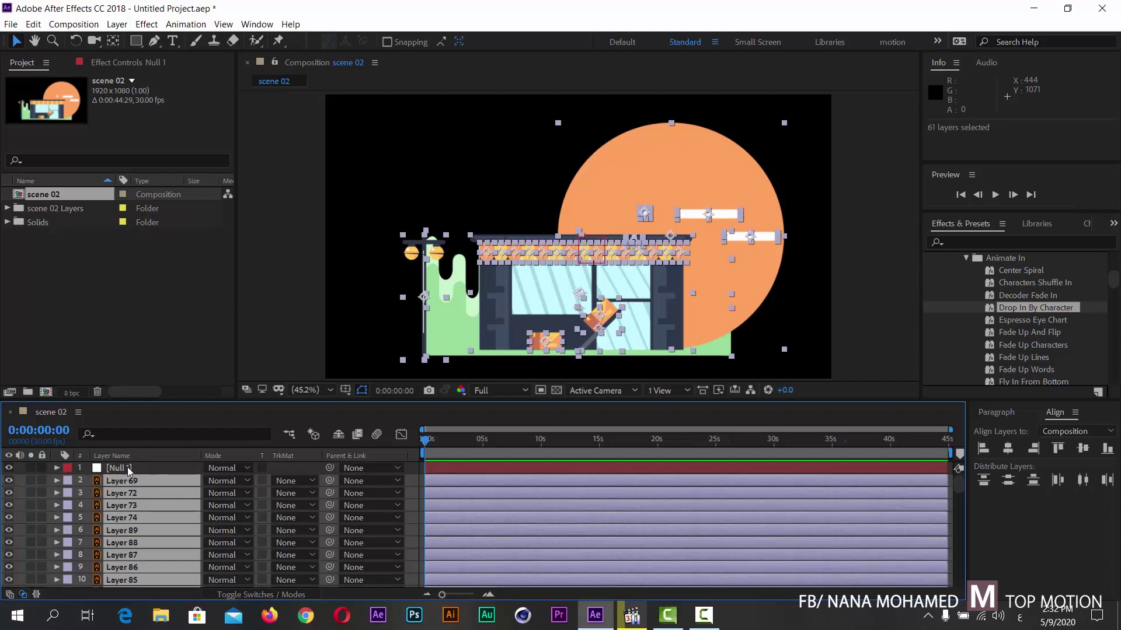
{"action": "left_click_drag", "start_coordinate": [242, 401], "coordinate": [240, 331]}
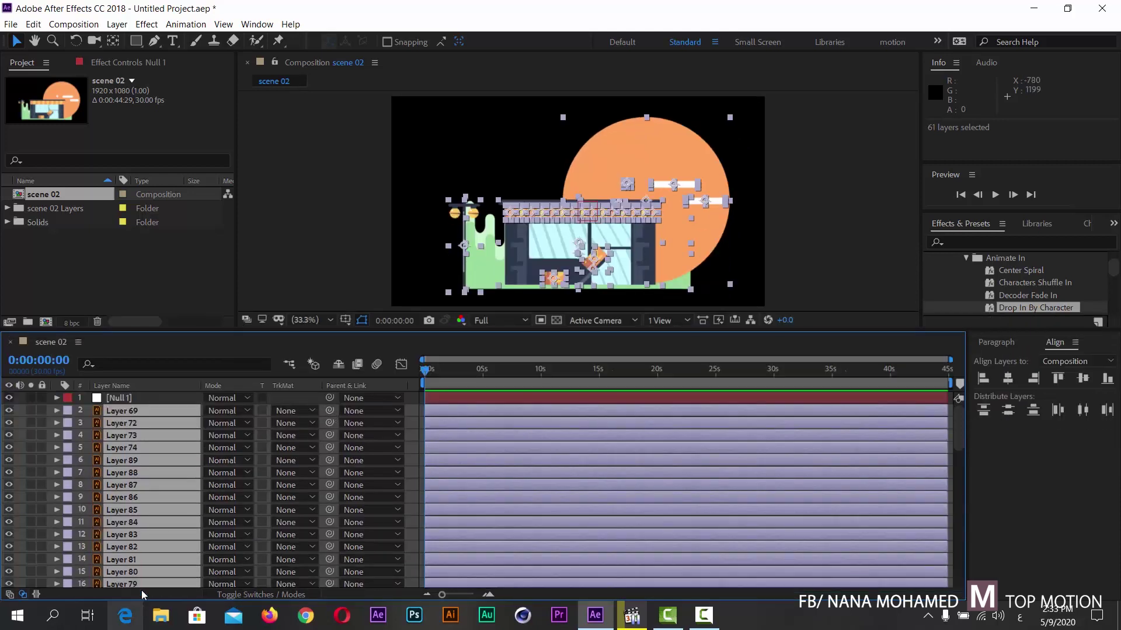
{"action": "left_click_drag", "start_coordinate": [330, 410], "coordinate": [112, 398]}
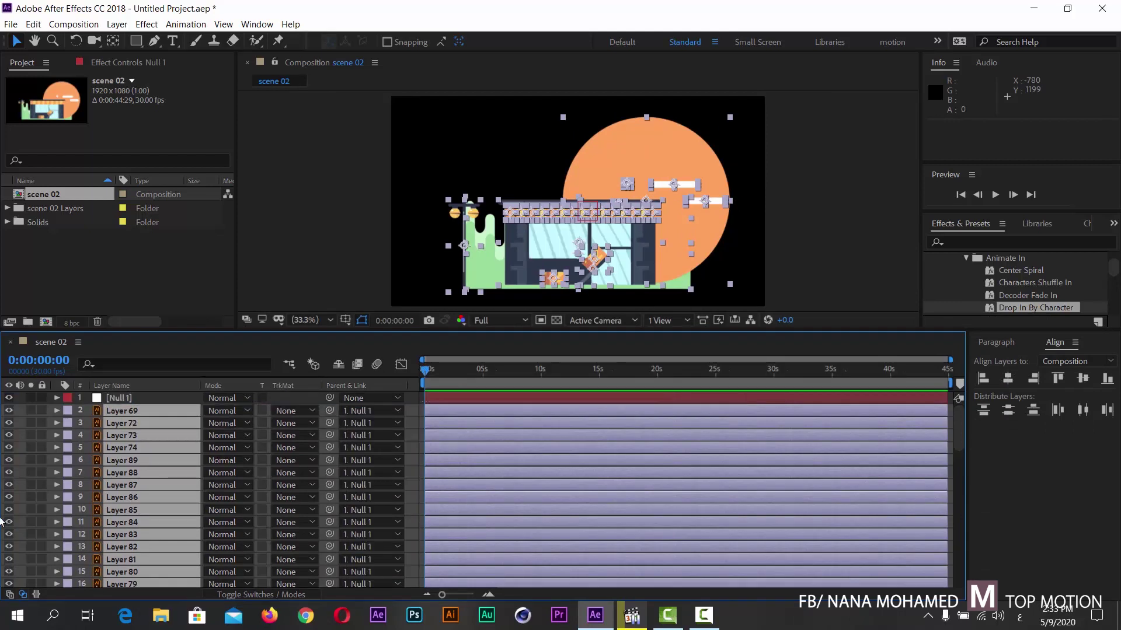
- Scale Null 1 to 66% and move the illustration right and down
{"action": "left_click", "coordinate": [118, 398]}
{"action": "key", "text": "s"}
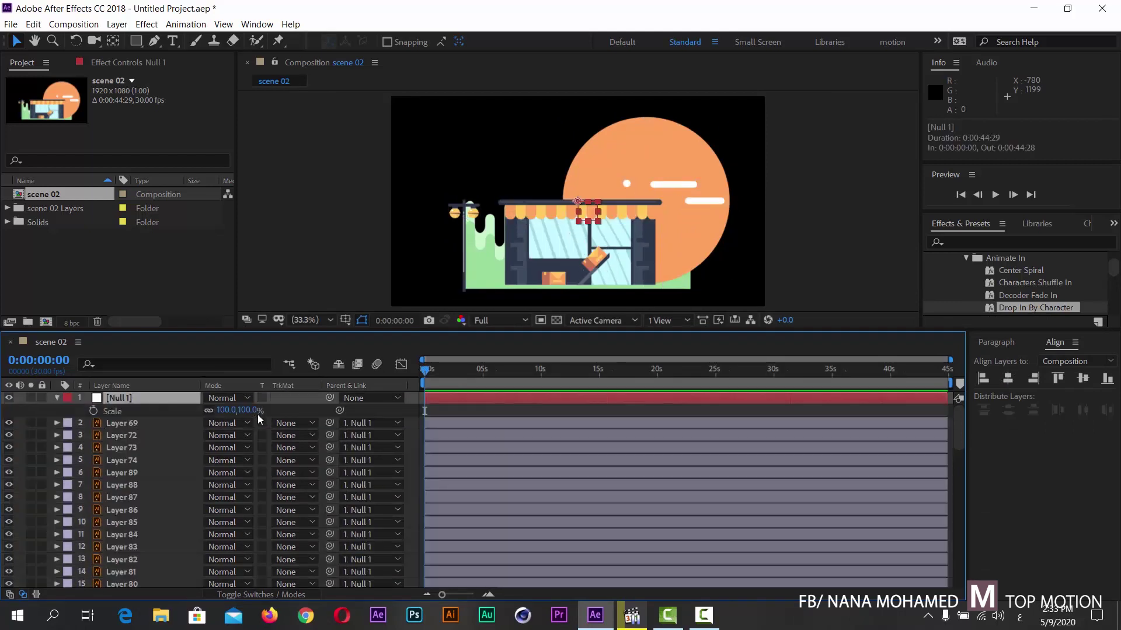
{"action": "left_click_drag", "start_coordinate": [252, 411], "coordinate": [237, 411]}
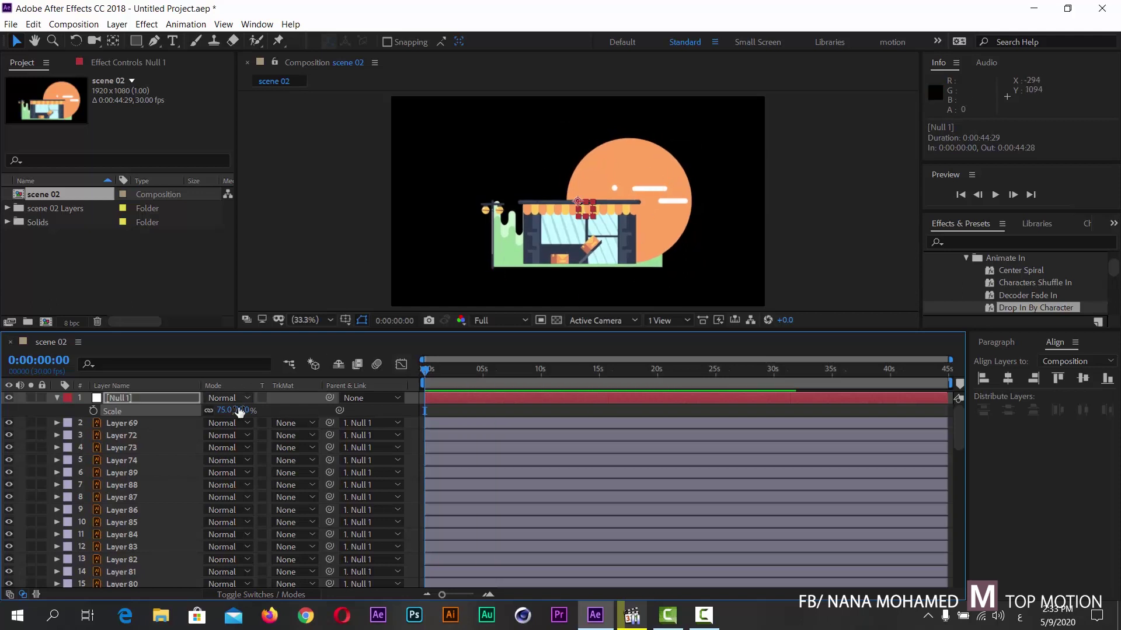
{"action": "left_click_drag", "start_coordinate": [242, 411], "coordinate": [237, 413]}
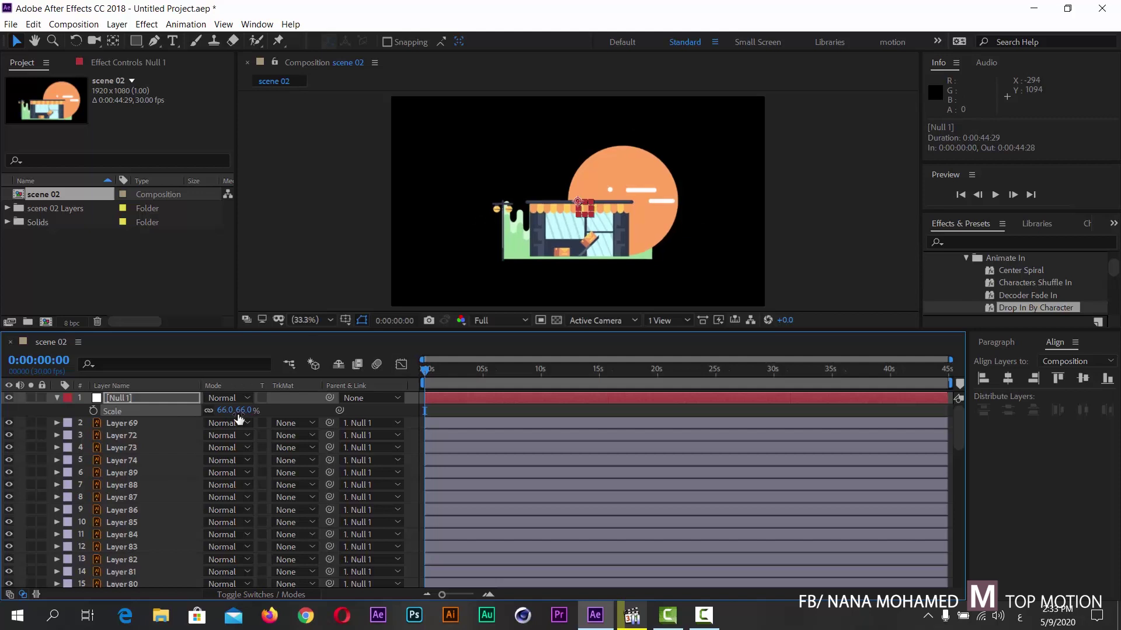
{"action": "left_click_drag", "start_coordinate": [577, 201], "coordinate": [643, 234]}
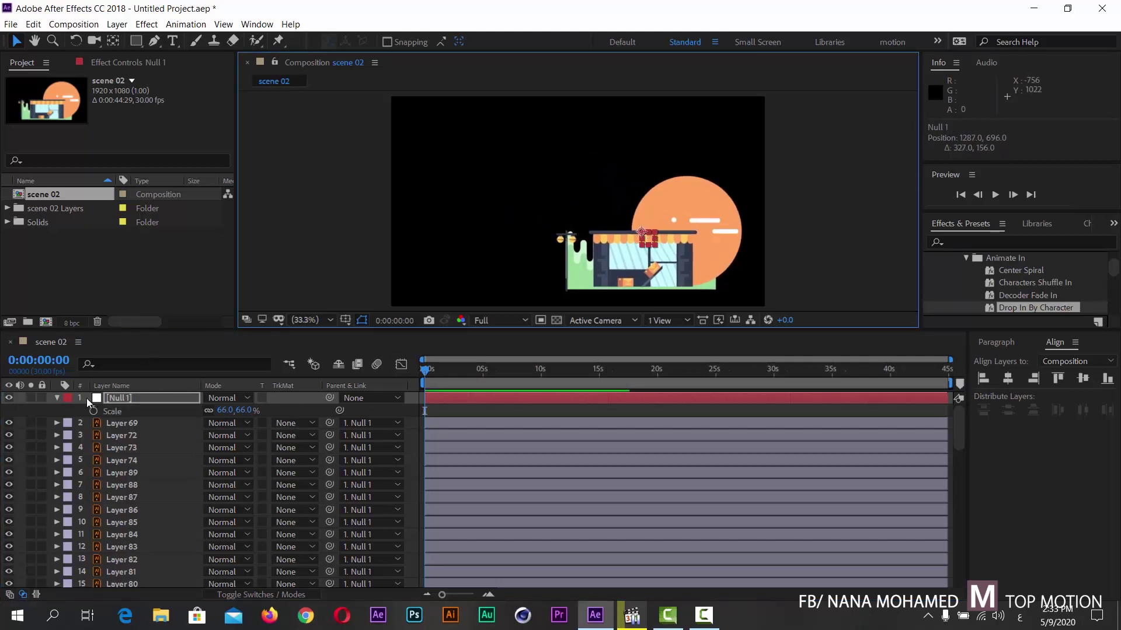
{"action": "left_click", "coordinate": [58, 399]}
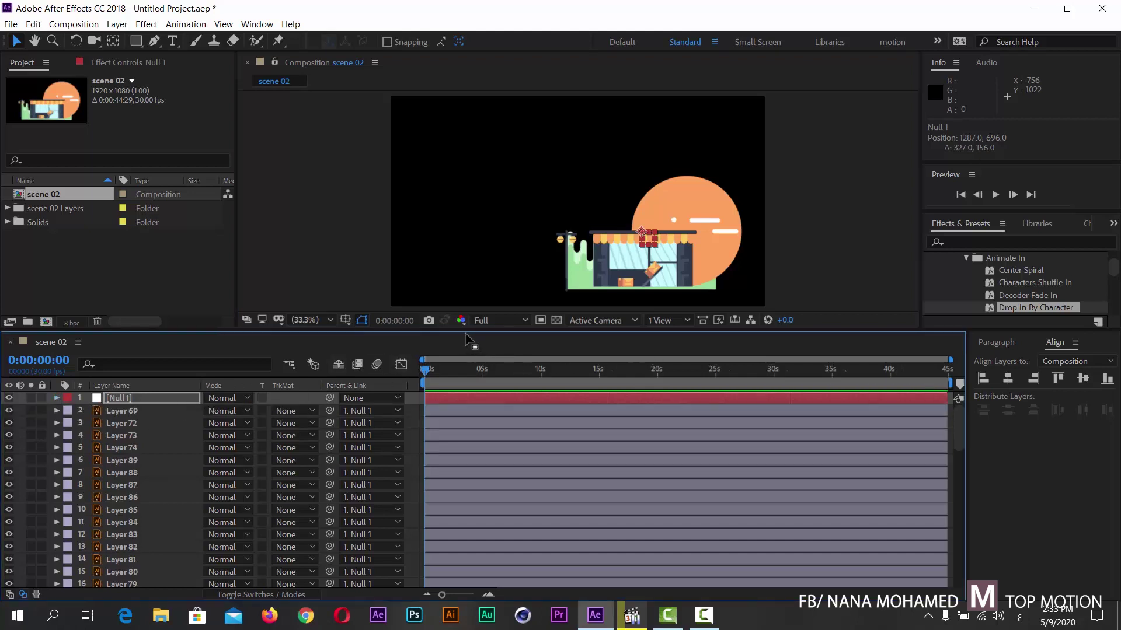
{"action": "left_click_drag", "start_coordinate": [466, 331], "coordinate": [464, 408]}
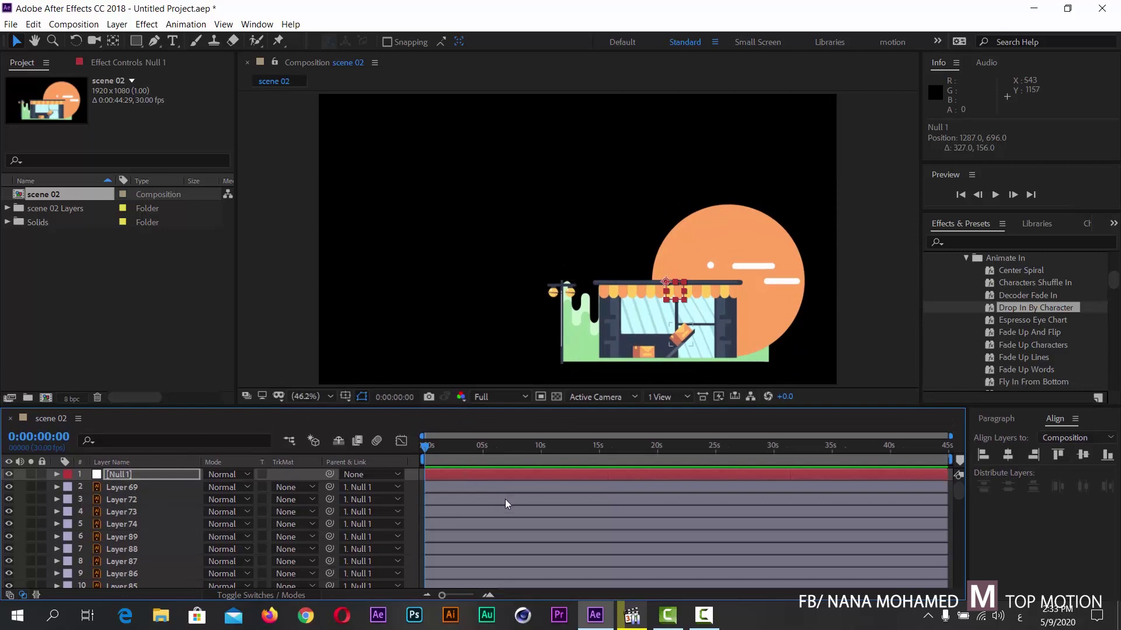
- Check the Arabic sentence in the reference video, then hide it again
{"action": "left_click", "coordinate": [632, 615]}
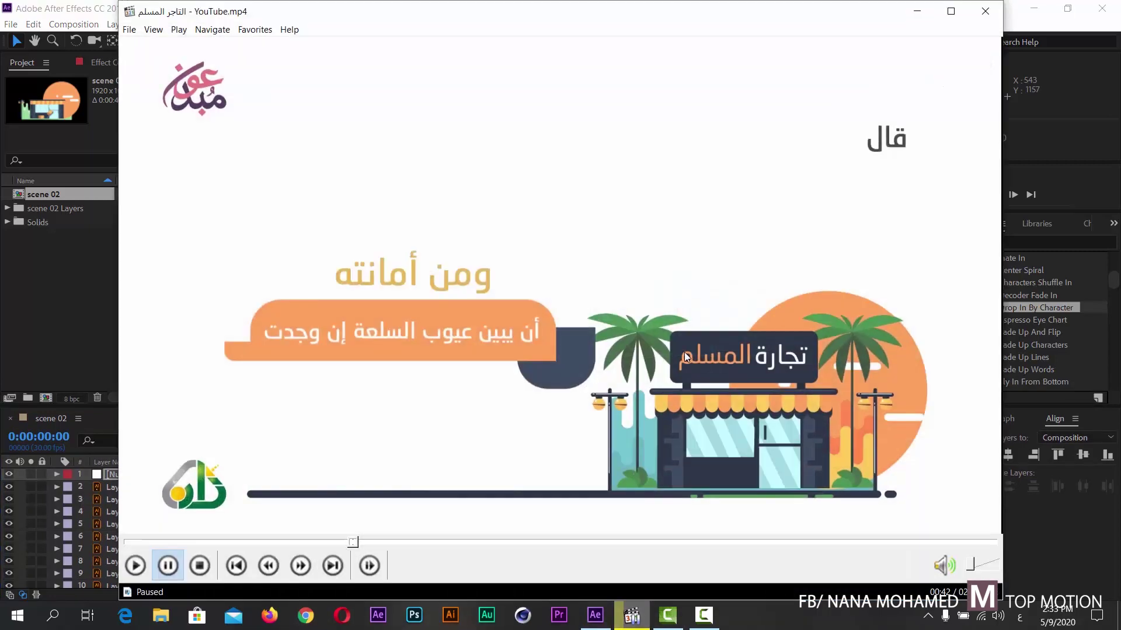
{"action": "left_click", "coordinate": [325, 543]}
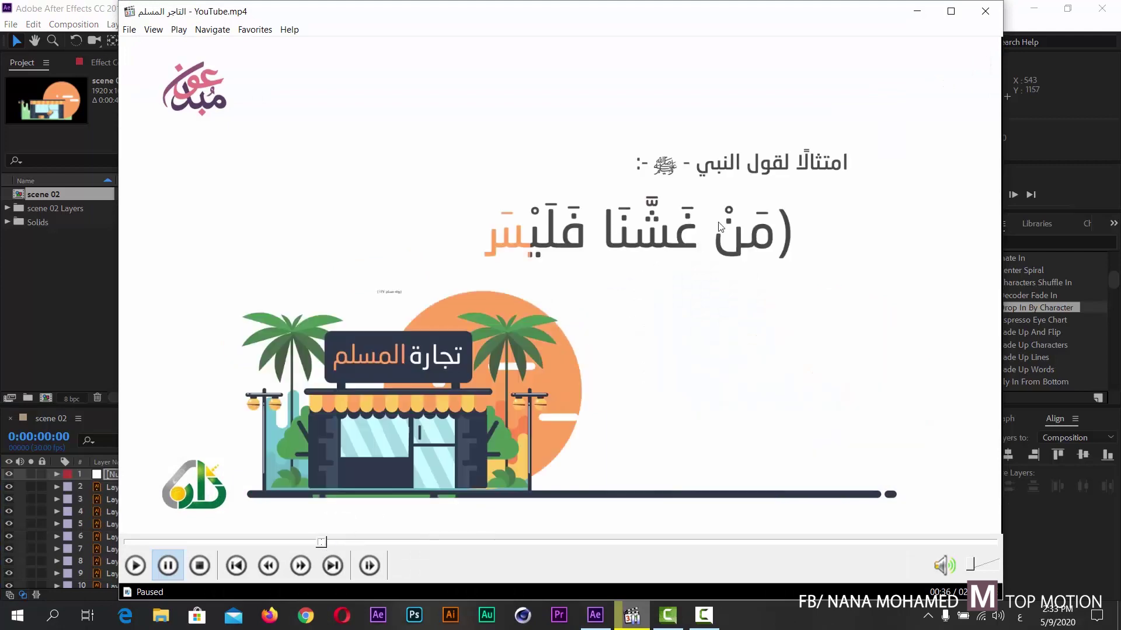
{"action": "left_click", "coordinate": [916, 11]}
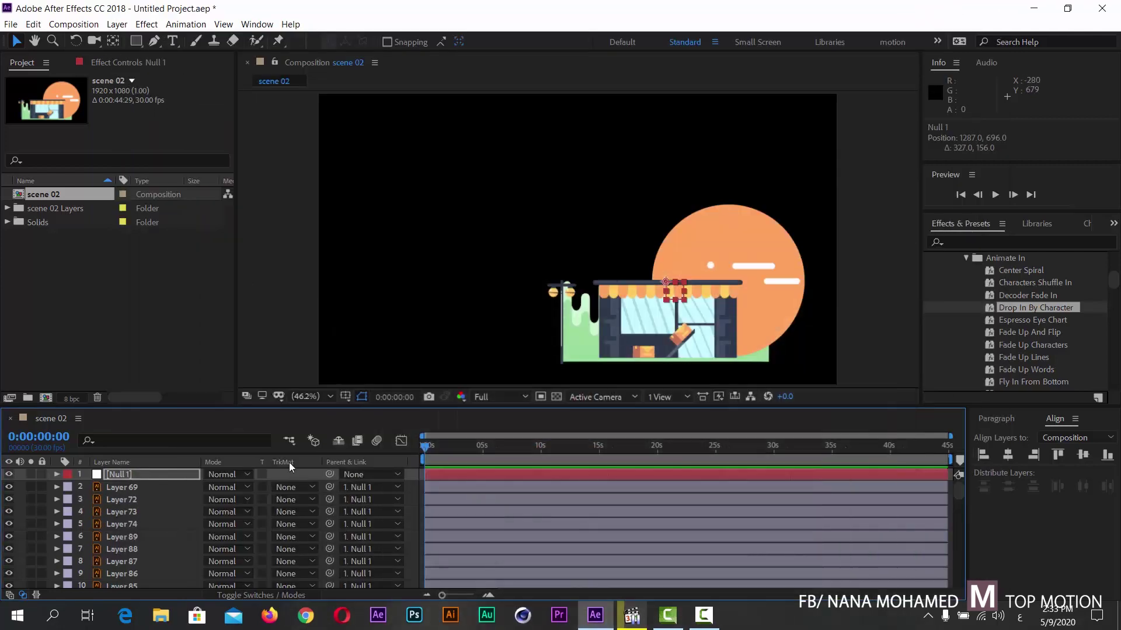
- Create a text layer above the shop reading 'من غشنا فليس منا'
{"action": "left_click", "coordinate": [173, 41]}
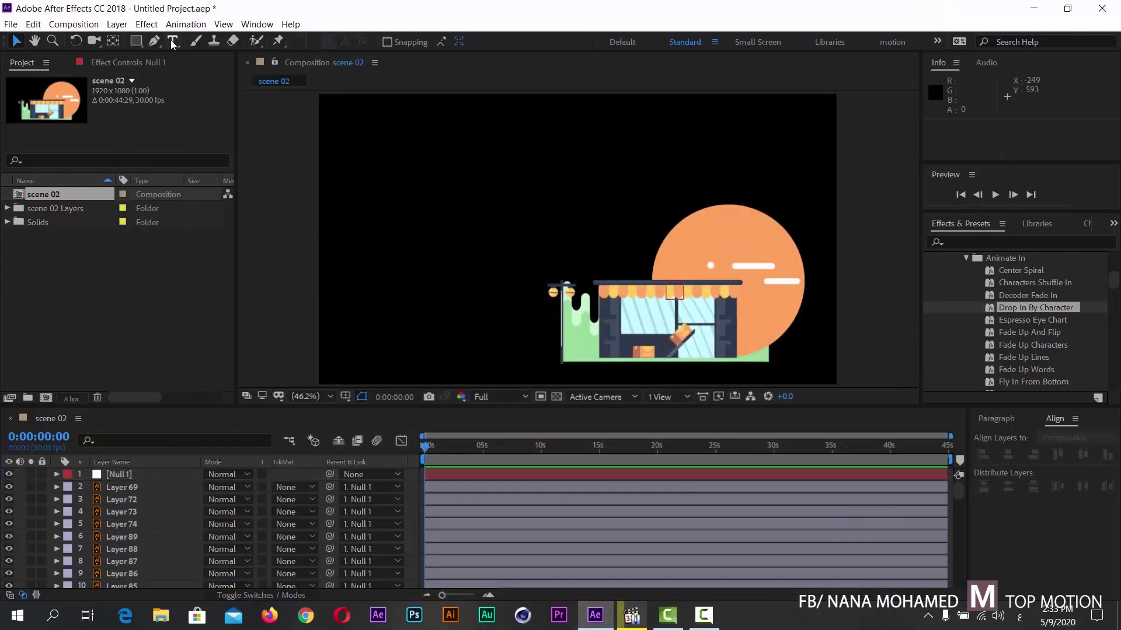
{"action": "left_click", "coordinate": [557, 397]}
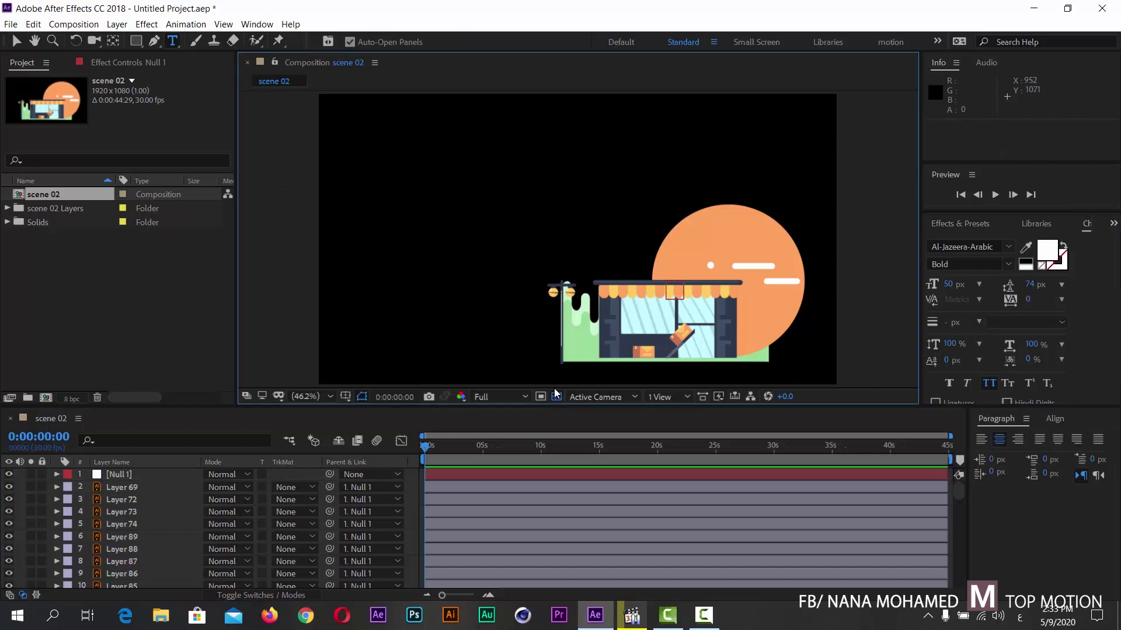
{"action": "left_click", "coordinate": [595, 170]}
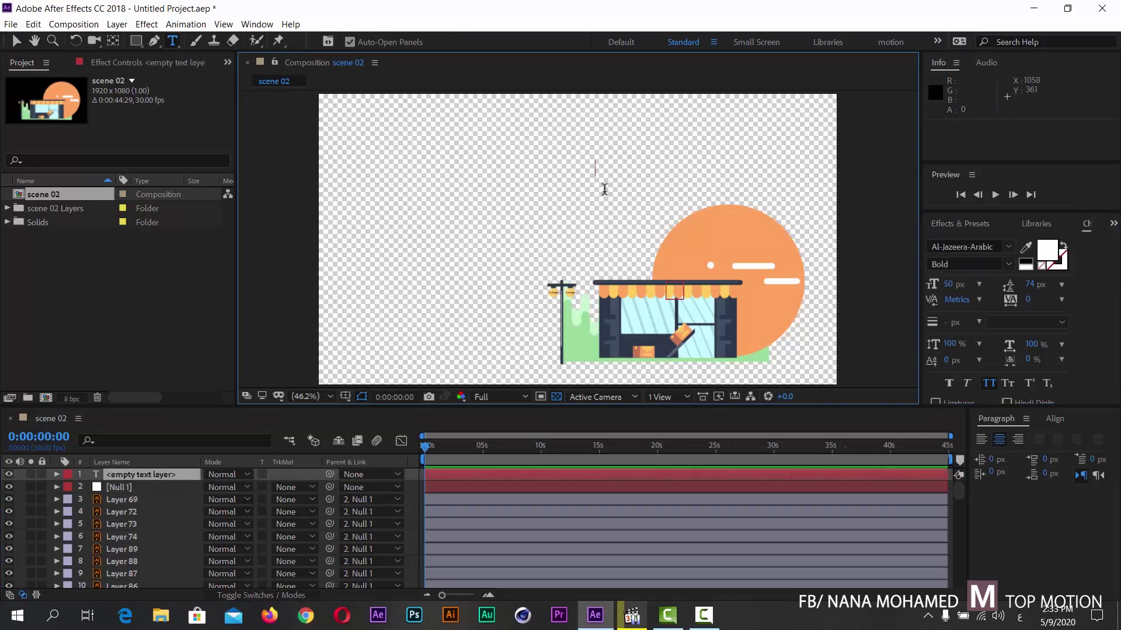
{"action": "type", "text": "من"}
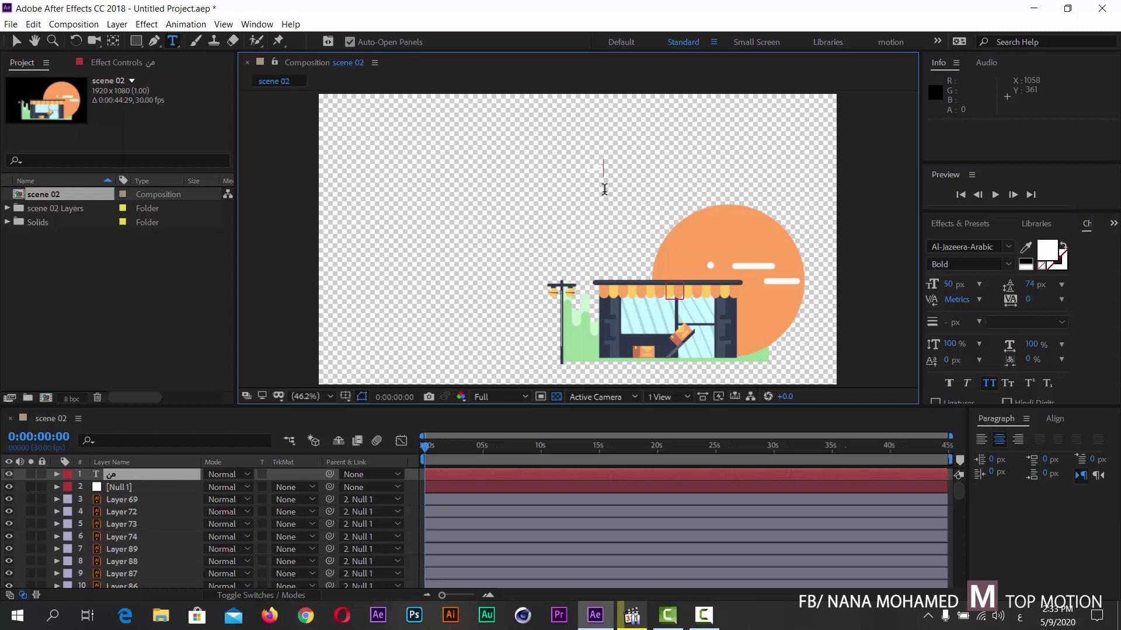
{"action": "type", "text": " غش"}
{"action": "type", "text": "نا فل"}
{"action": "type", "text": "يس منا"}
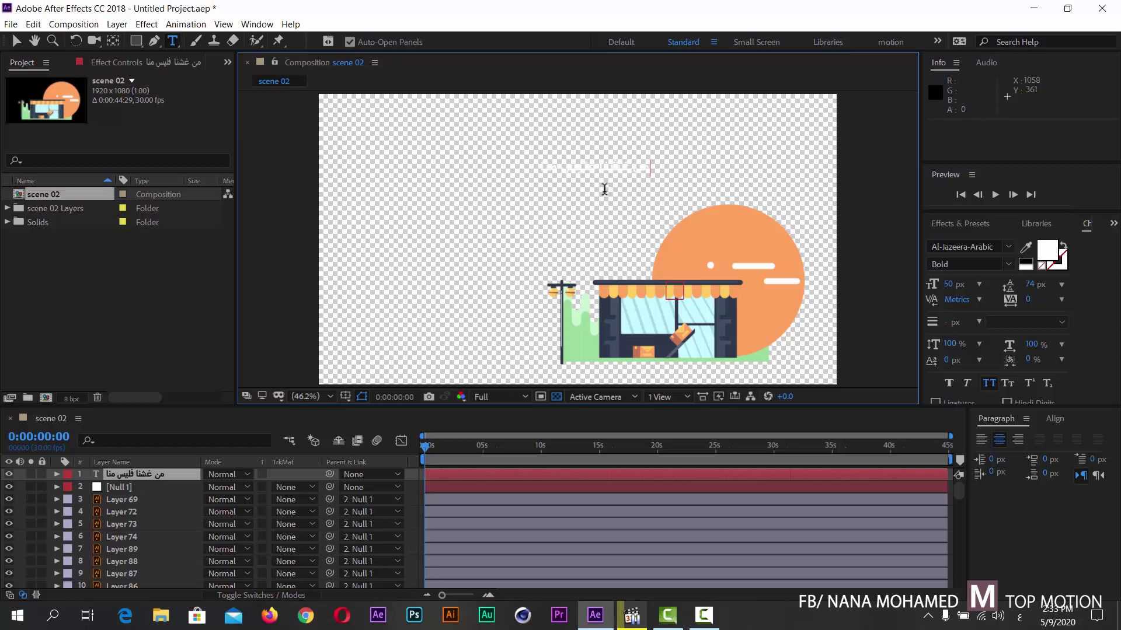
{"action": "left_click", "coordinate": [558, 396]}
{"action": "left_click", "coordinate": [16, 41]}
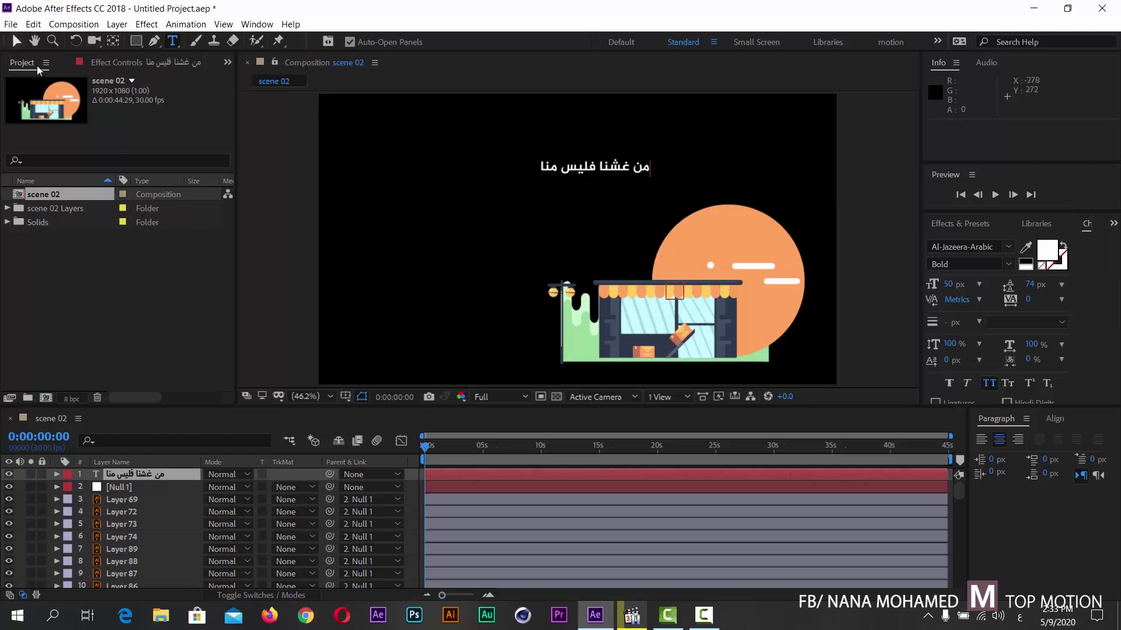
- Enlarge the Arabic title to 79 px and position it toward the upper right
{"action": "left_click_drag", "start_coordinate": [612, 172], "coordinate": [661, 183]}
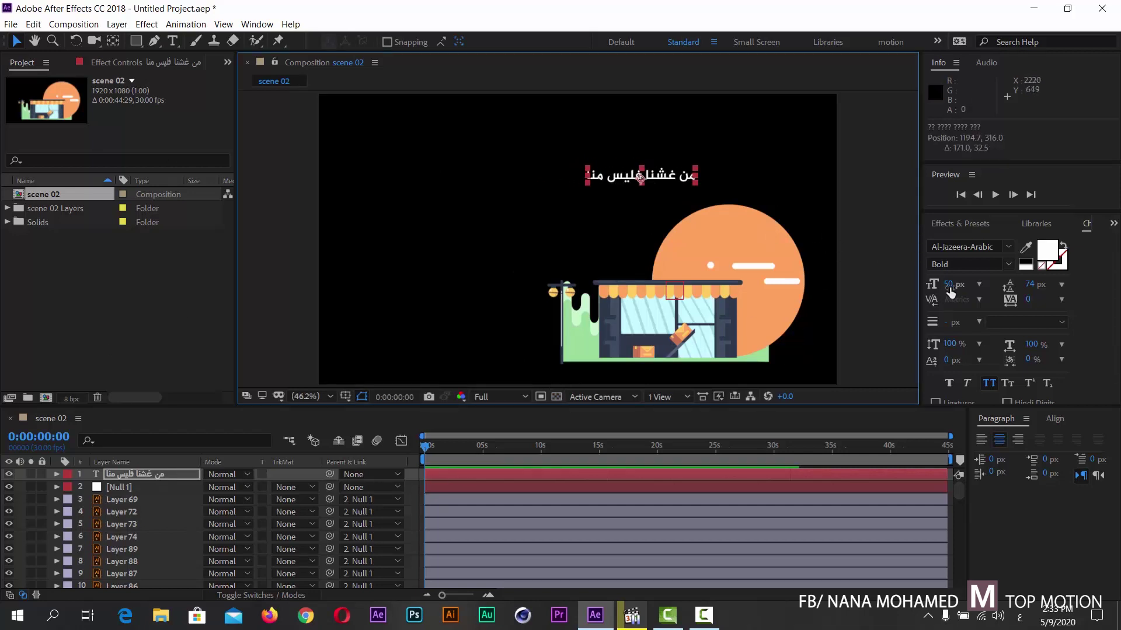
{"action": "left_click_drag", "start_coordinate": [948, 284], "coordinate": [963, 286]}
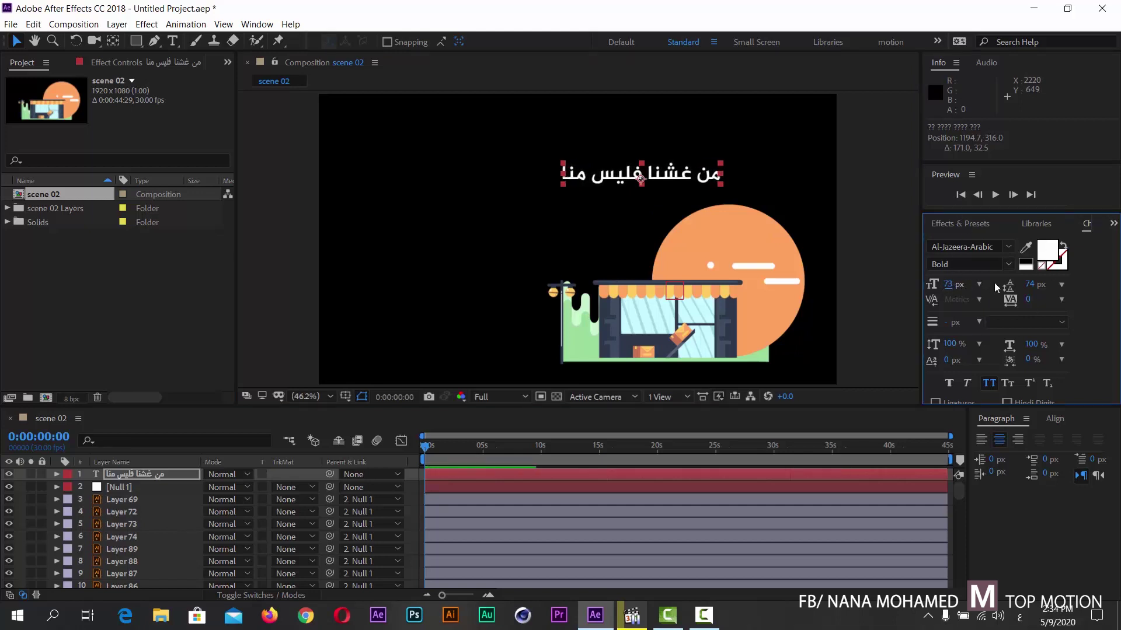
{"action": "left_click_drag", "start_coordinate": [951, 287], "coordinate": [958, 288]}
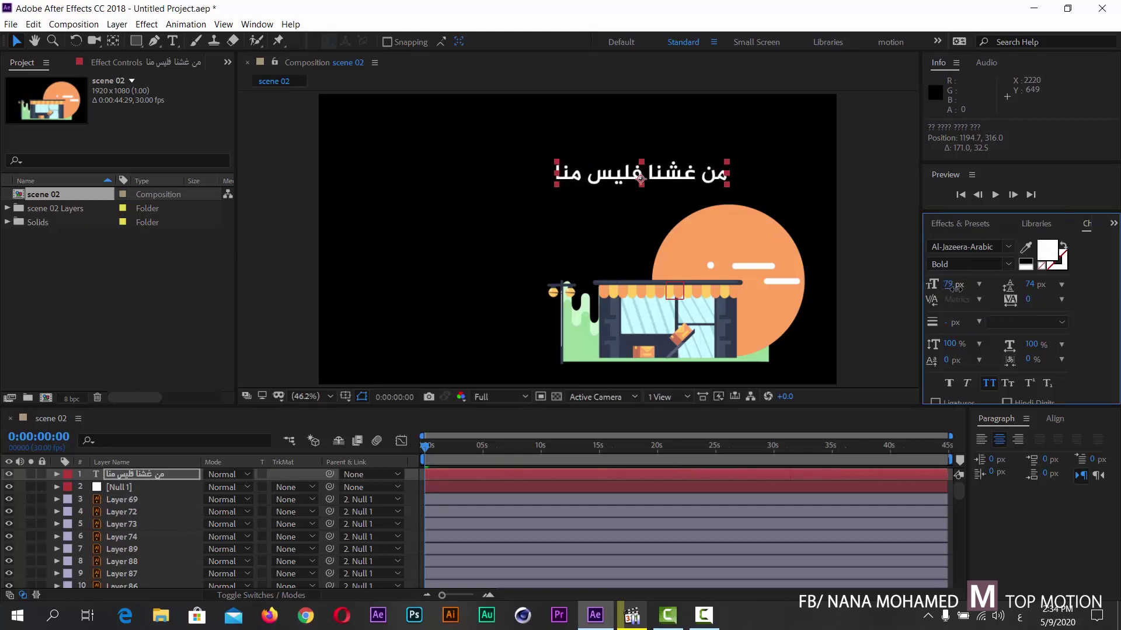
{"action": "left_click_drag", "start_coordinate": [670, 181], "coordinate": [674, 182]}
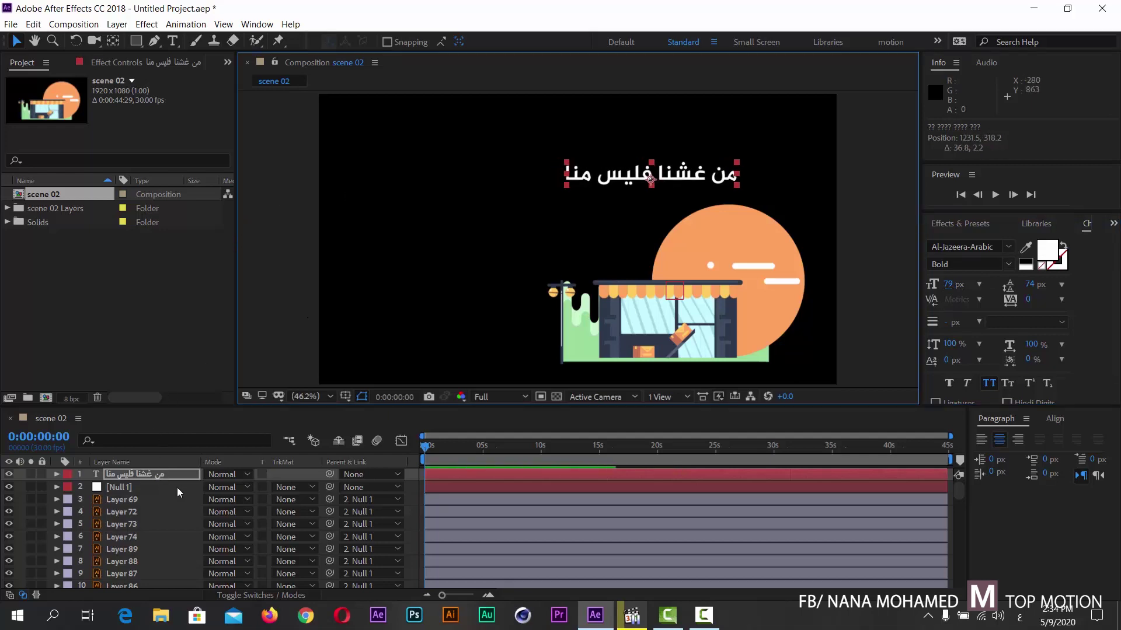
{"action": "left_click", "coordinate": [642, 613]}
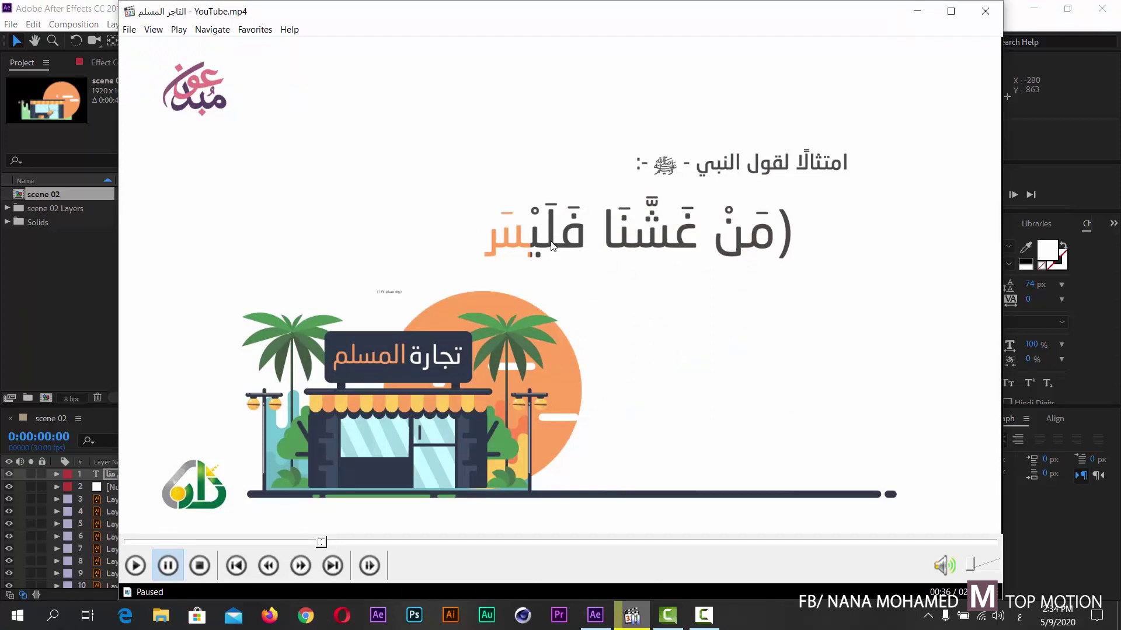
- Fill the Arabic title with dark slate blue (R46 G56 B72) sampled from the shop
{"action": "left_click", "coordinate": [917, 11]}
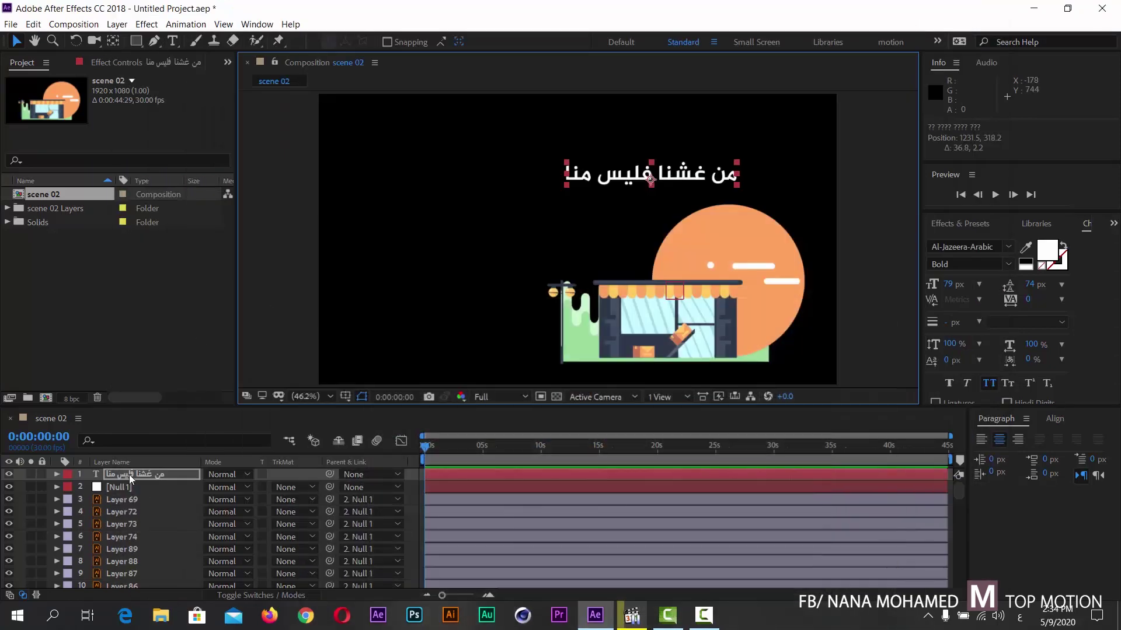
{"action": "left_click", "coordinate": [97, 474]}
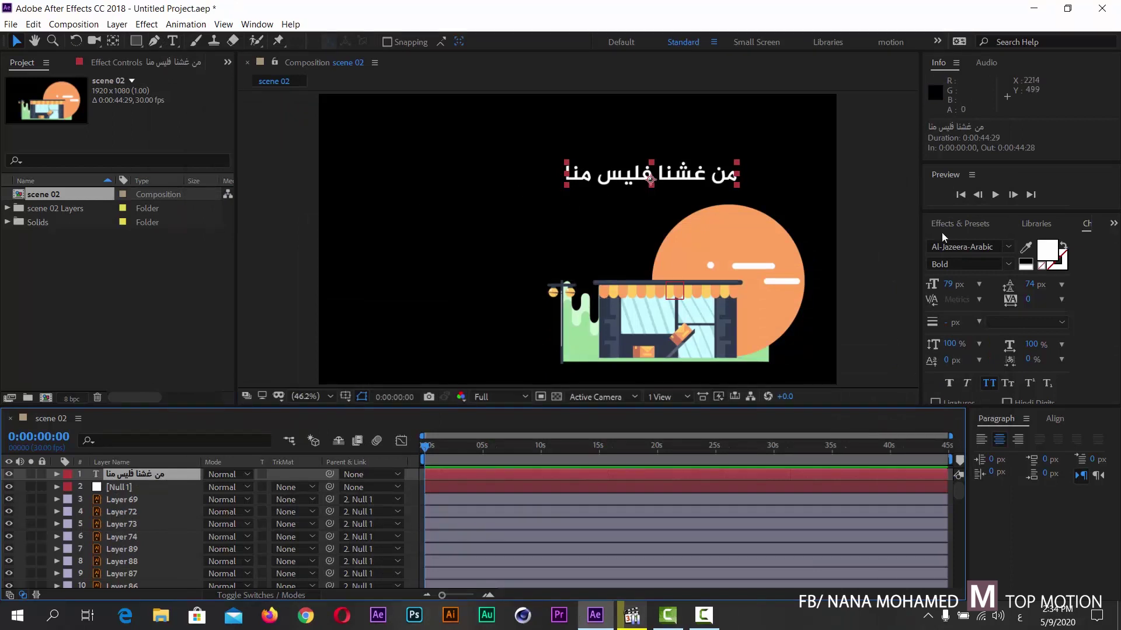
{"action": "left_click", "coordinate": [1024, 248]}
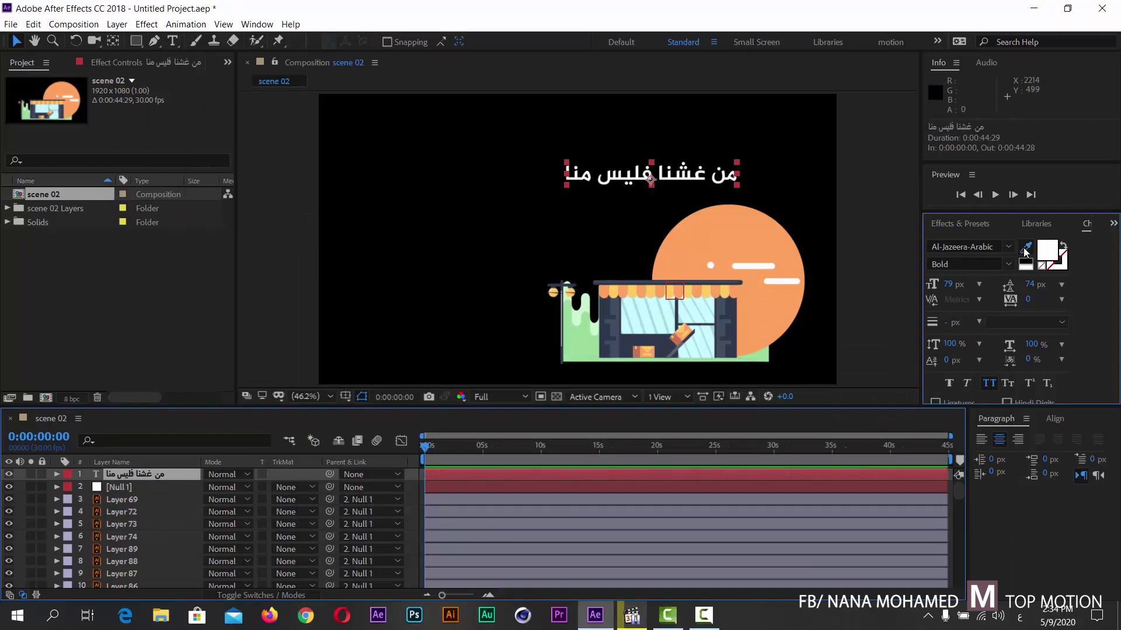
{"action": "left_click", "coordinate": [736, 307]}
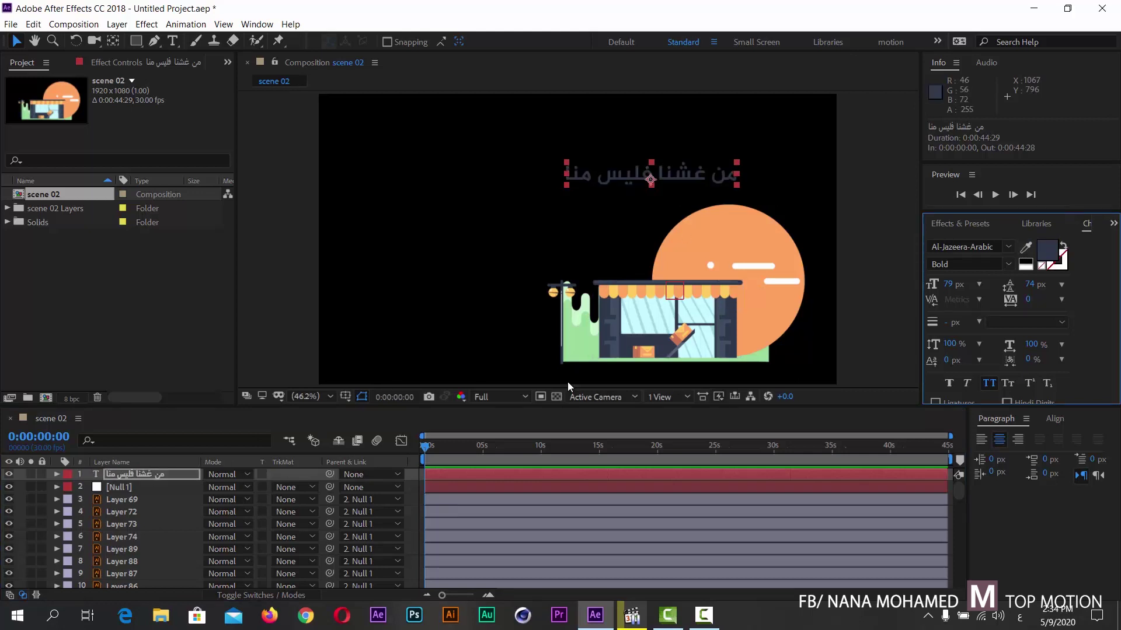
{"action": "left_click", "coordinate": [49, 476]}
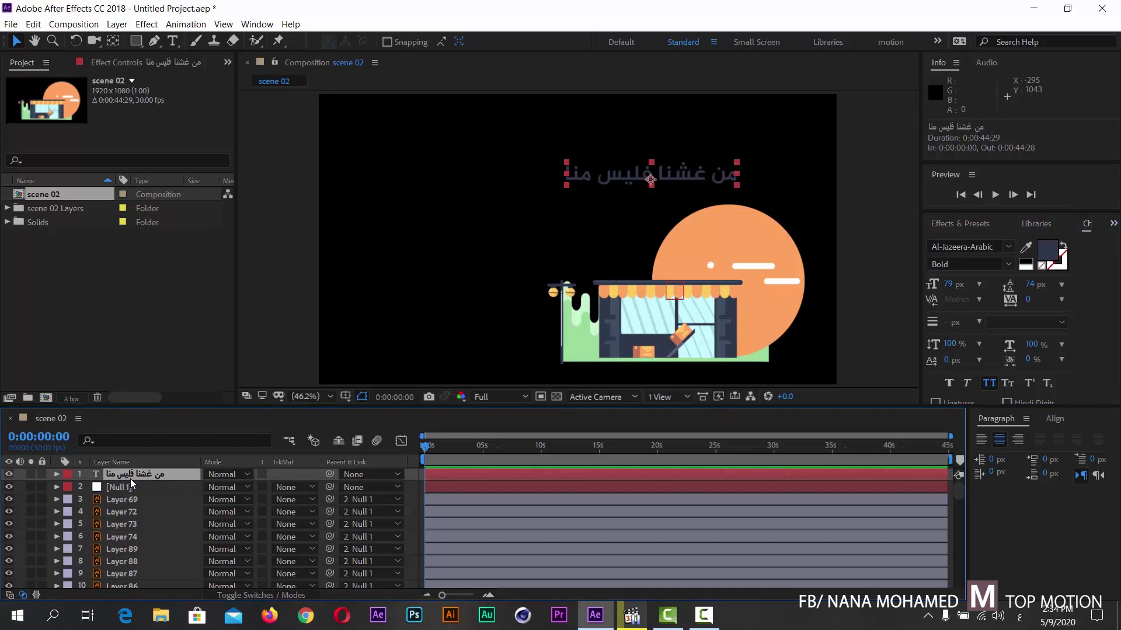
- Duplicate the Arabic text layer and colour the copy orange
{"action": "key", "text": "ctrl+d"}
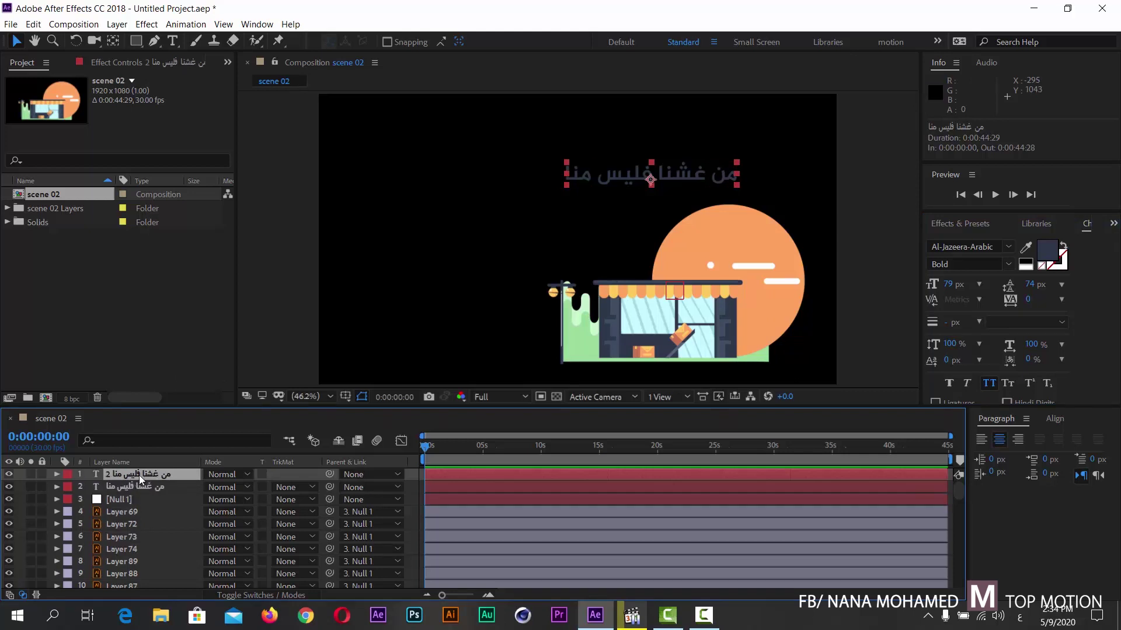
{"action": "left_click_drag", "start_coordinate": [212, 374], "coordinate": [213, 345]}
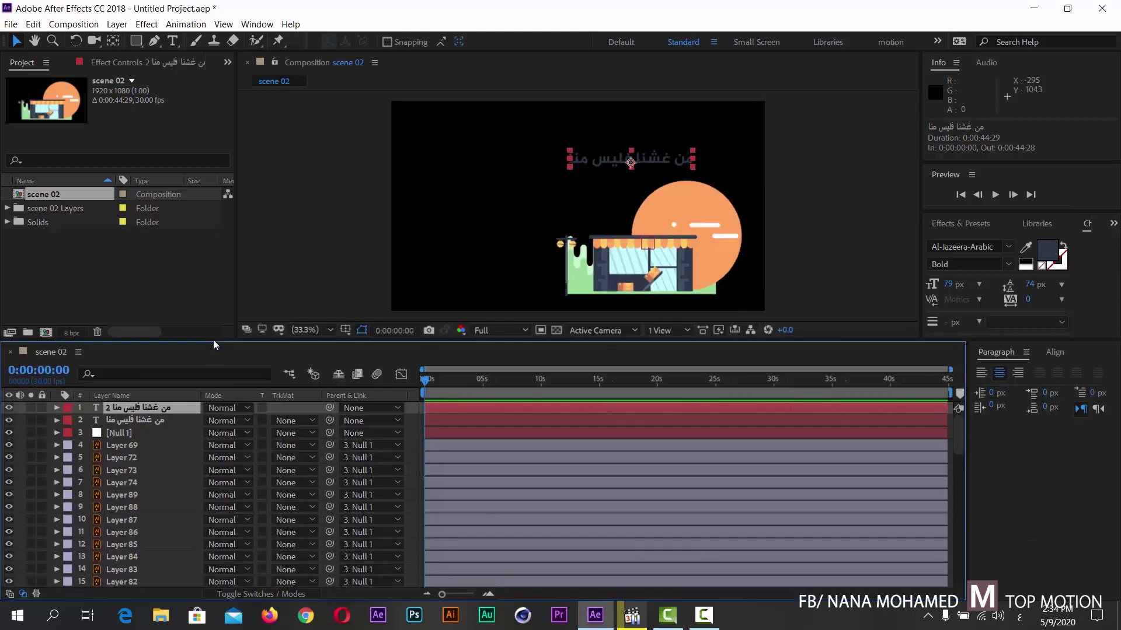
{"action": "left_click", "coordinate": [152, 410]}
{"action": "left_click", "coordinate": [1025, 247]}
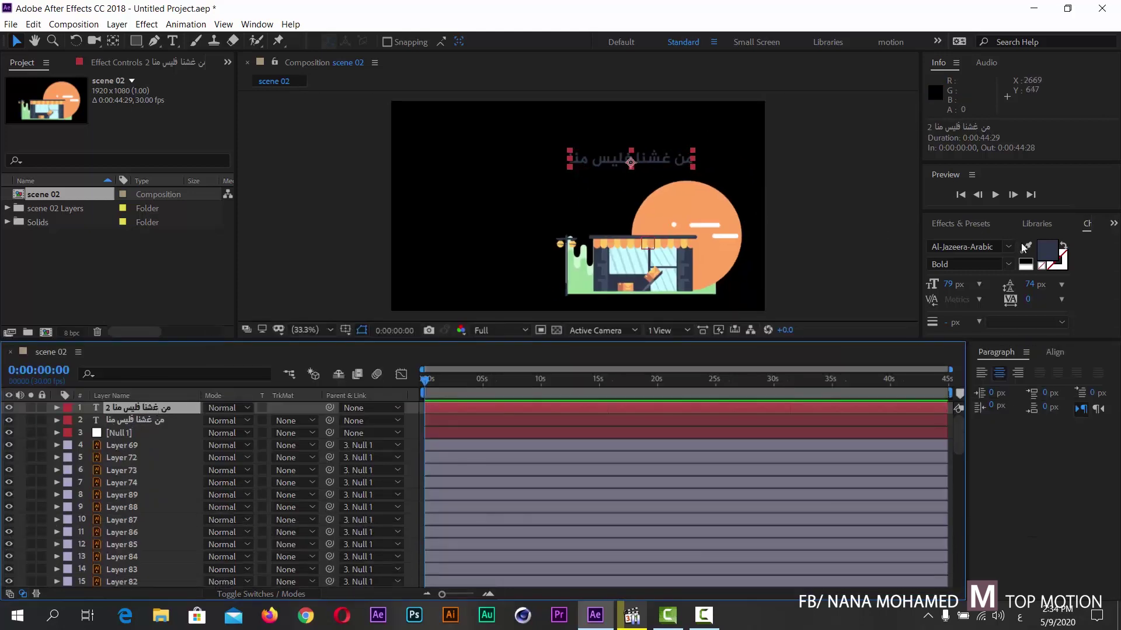
{"action": "left_click", "coordinate": [721, 207]}
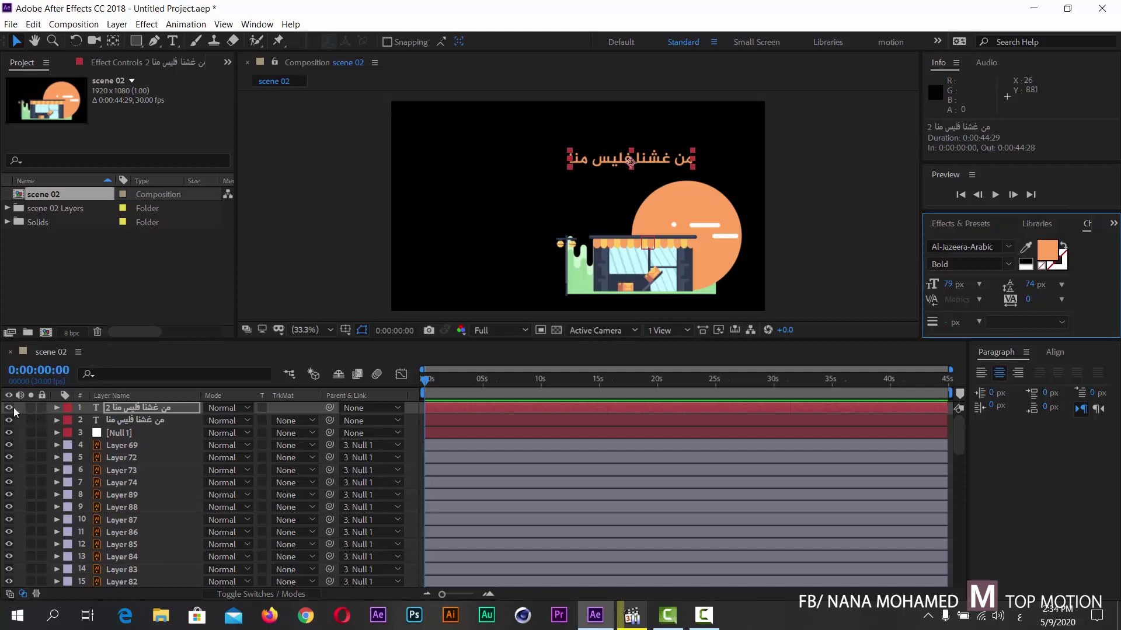
- Toggle the orange copy's visibility to compare it with the dark original
{"action": "scroll", "coordinate": [580, 199], "scroll_direction": "up", "scroll_amount": 3}
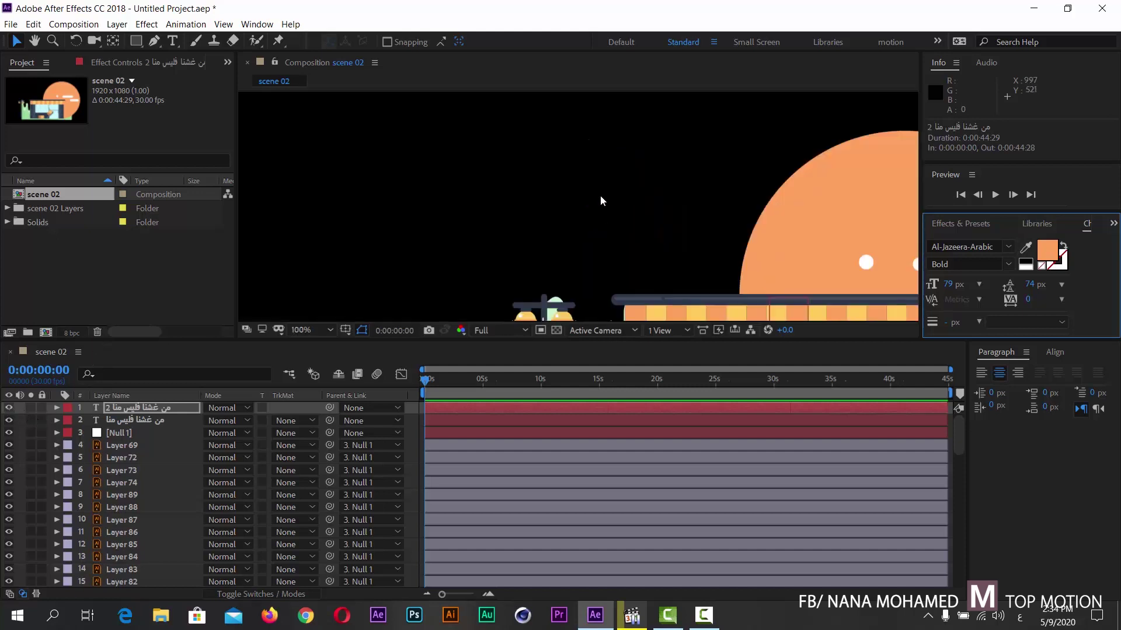
{"action": "left_click_drag", "start_coordinate": [688, 156], "coordinate": [743, 262]}
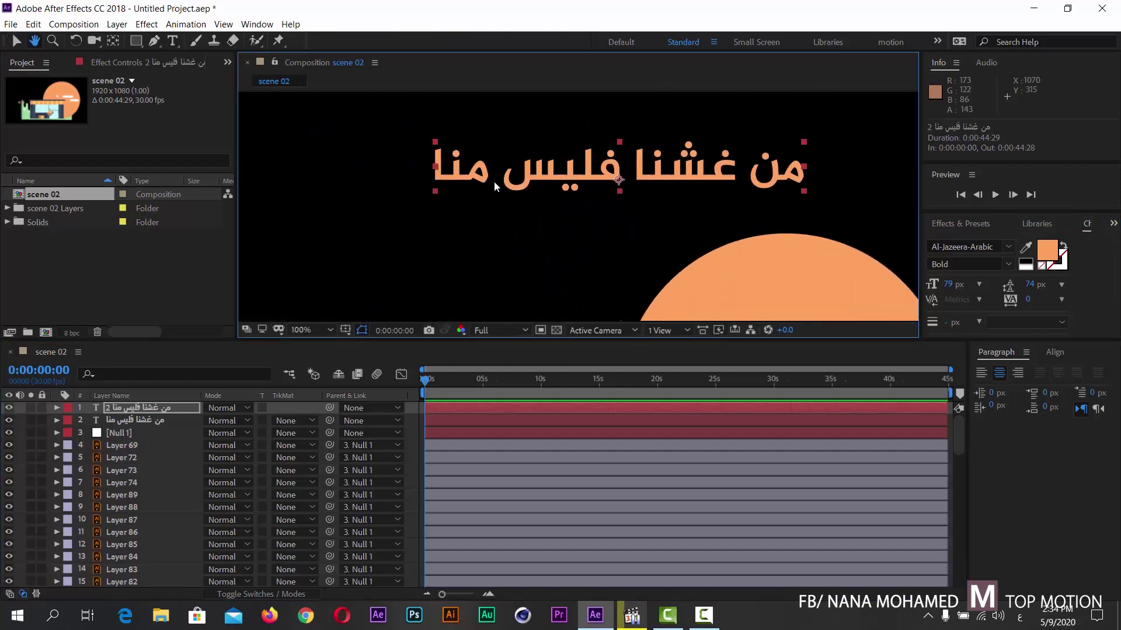
{"action": "key", "text": "v"}
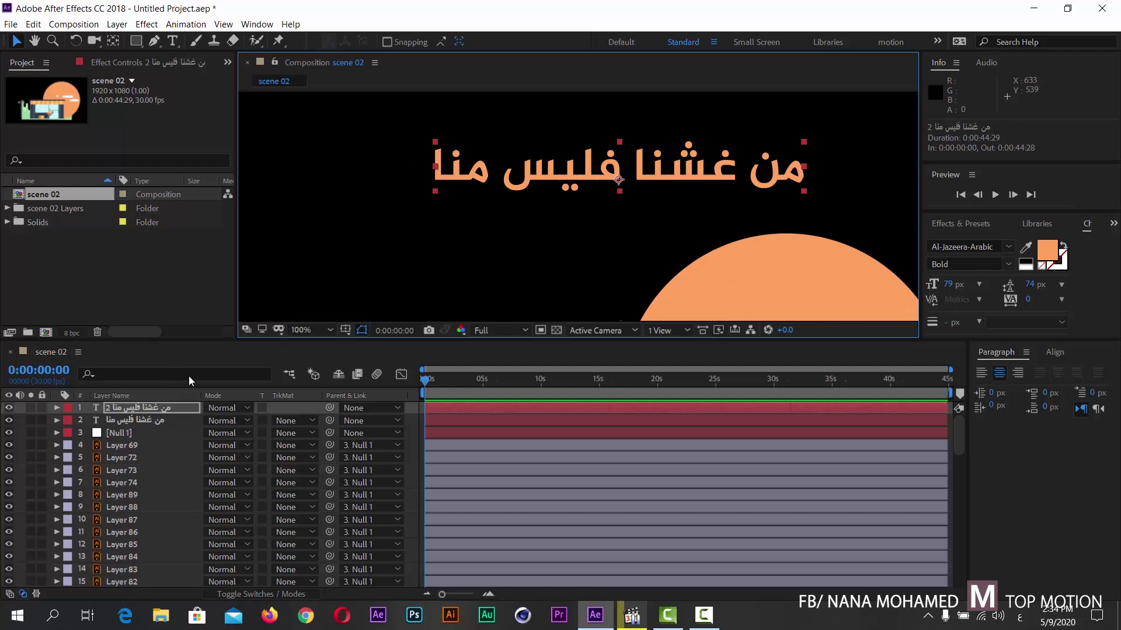
{"action": "left_click", "coordinate": [9, 408]}
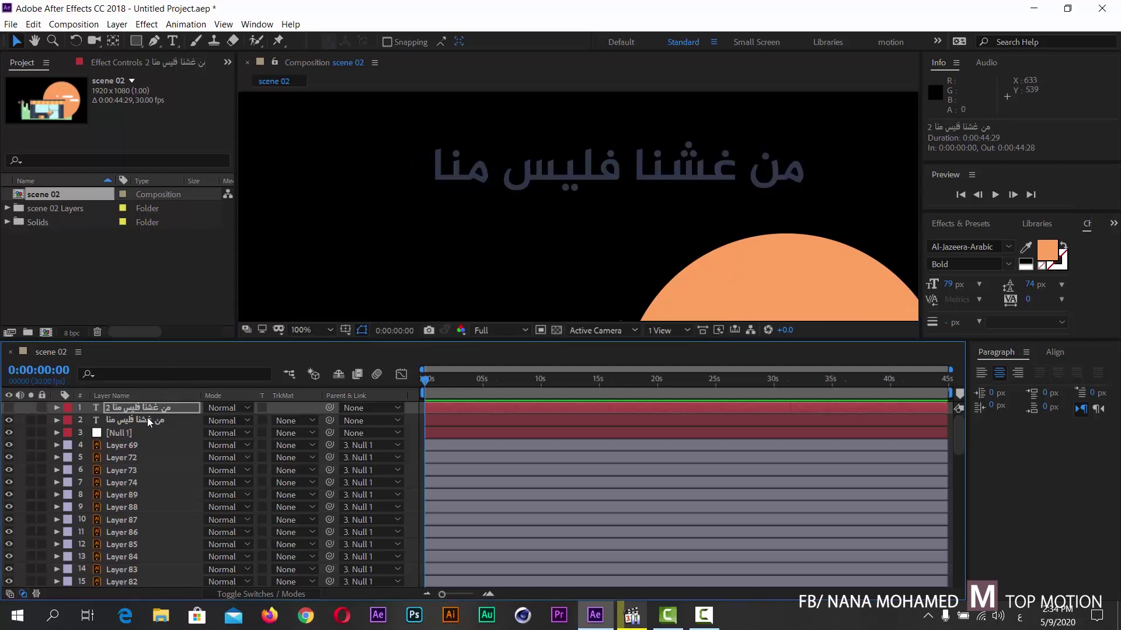
{"action": "left_click", "coordinate": [8, 408]}
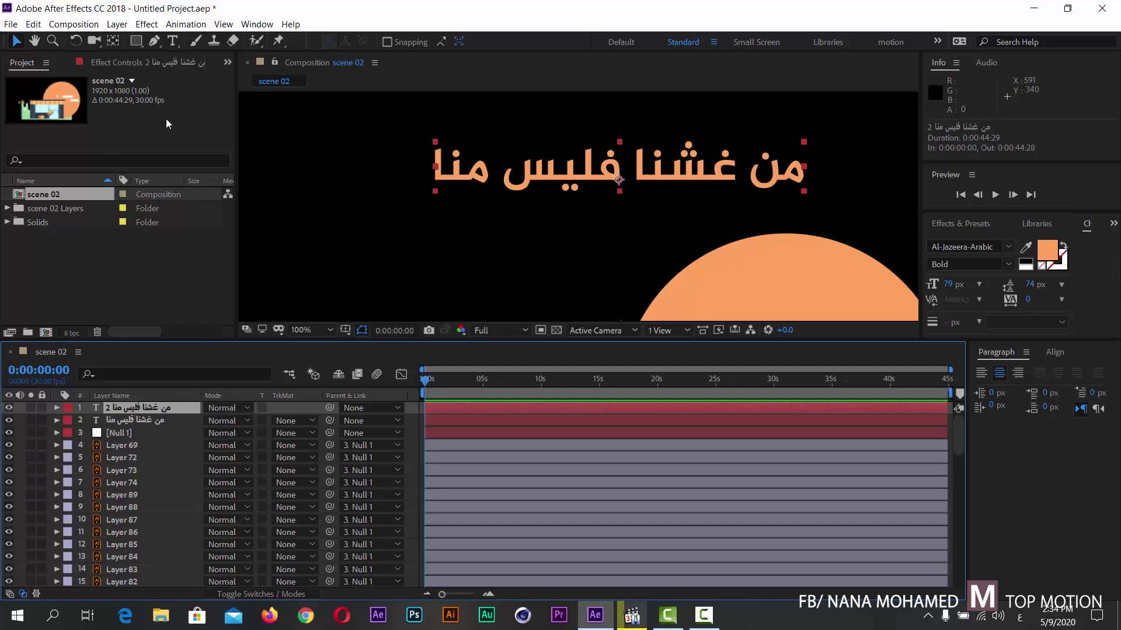
{"action": "left_click", "coordinate": [138, 43]}
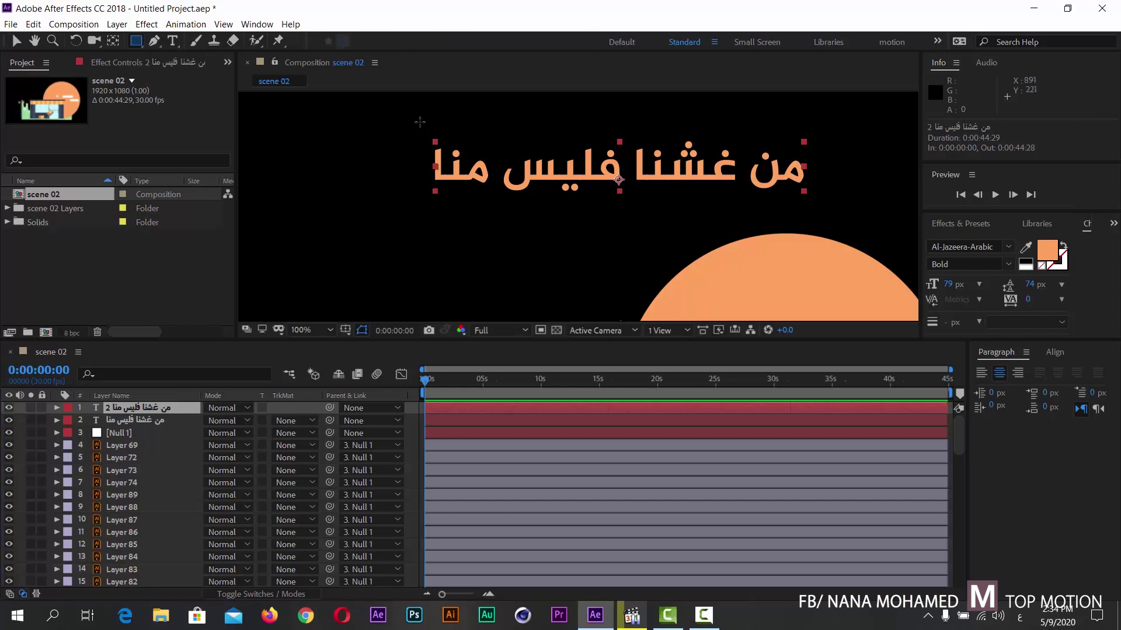
- Mask the orange text with a rectangle keyframed to collapse onto its left edge by 2 s
{"action": "left_click_drag", "start_coordinate": [419, 122], "coordinate": [819, 202]}
{"action": "left_click", "coordinate": [81, 446]}
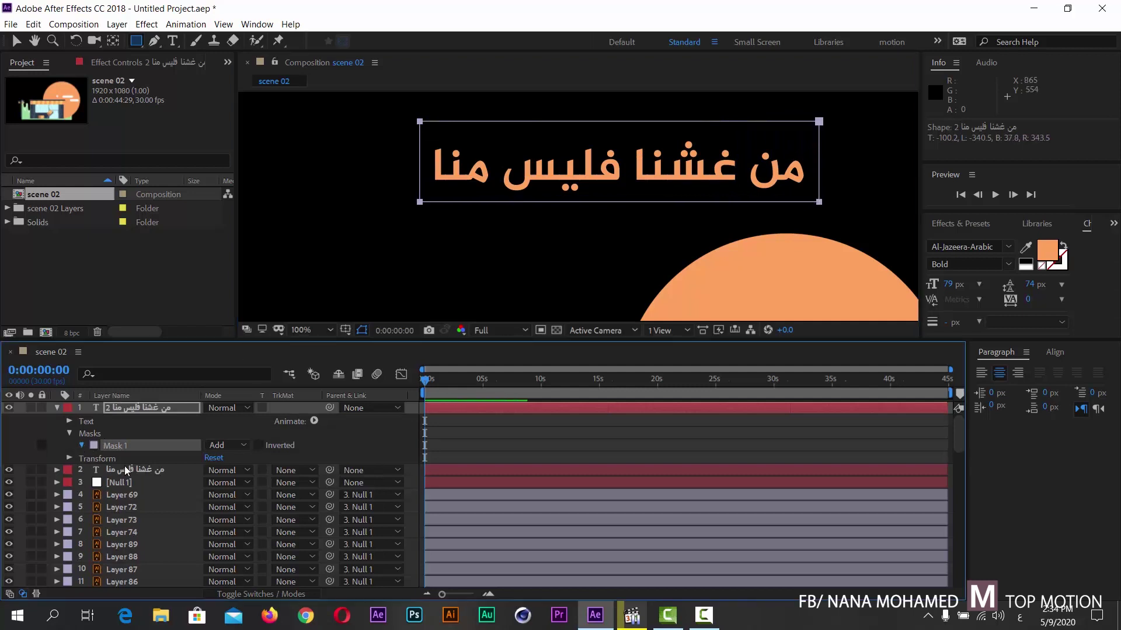
{"action": "left_click", "coordinate": [107, 459]}
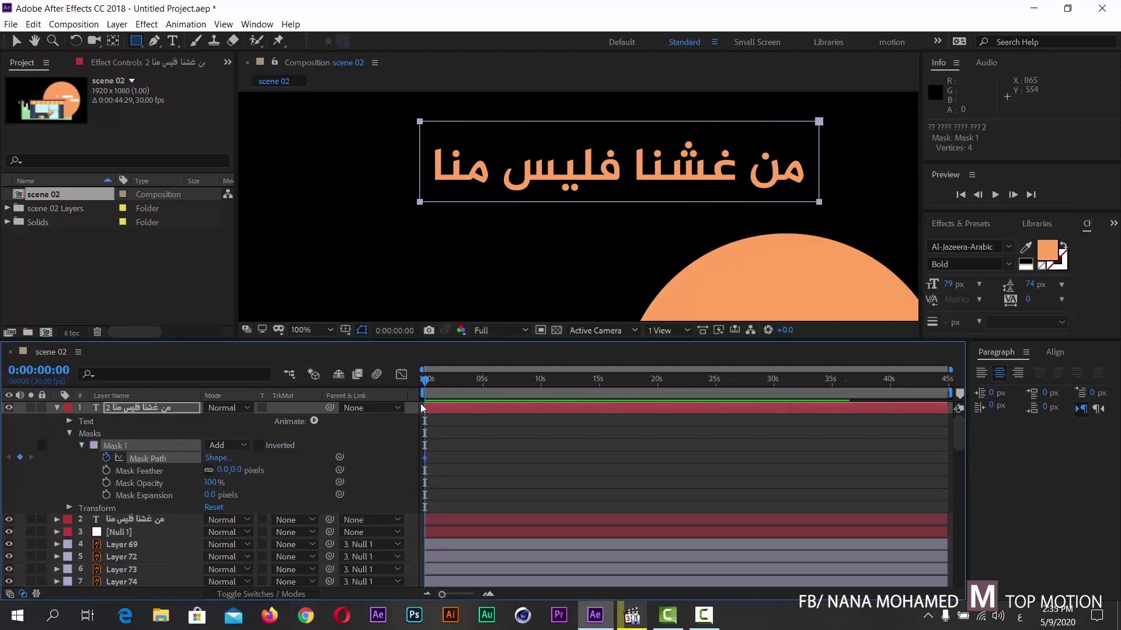
{"action": "left_click_drag", "start_coordinate": [445, 591], "coordinate": [464, 597]}
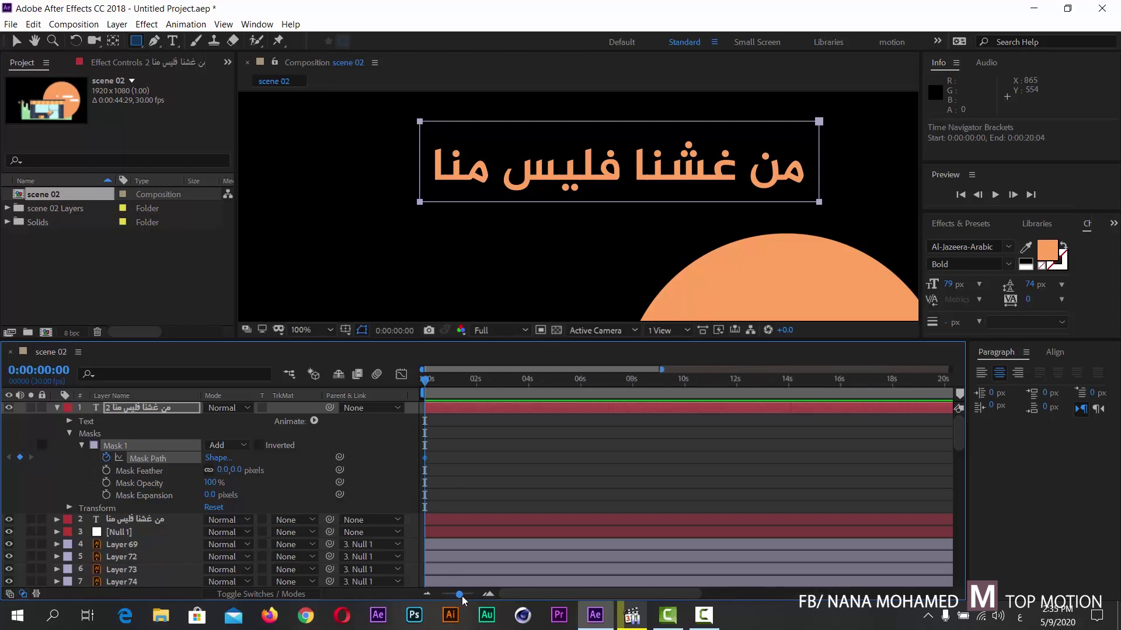
{"action": "left_click", "coordinate": [493, 384]}
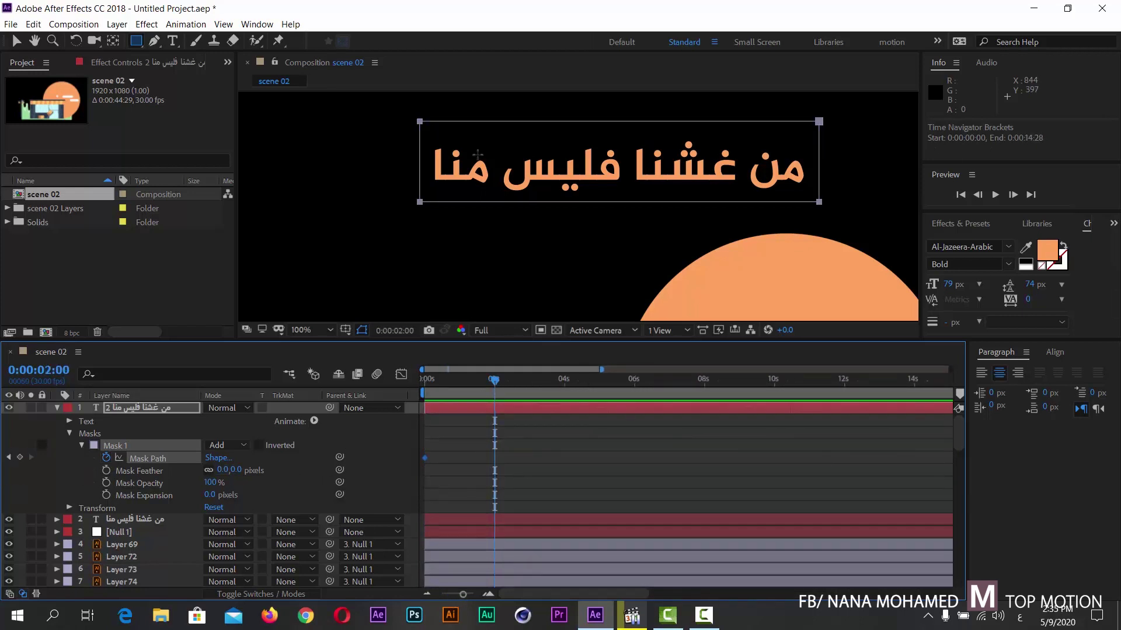
{"action": "left_click", "coordinate": [16, 41]}
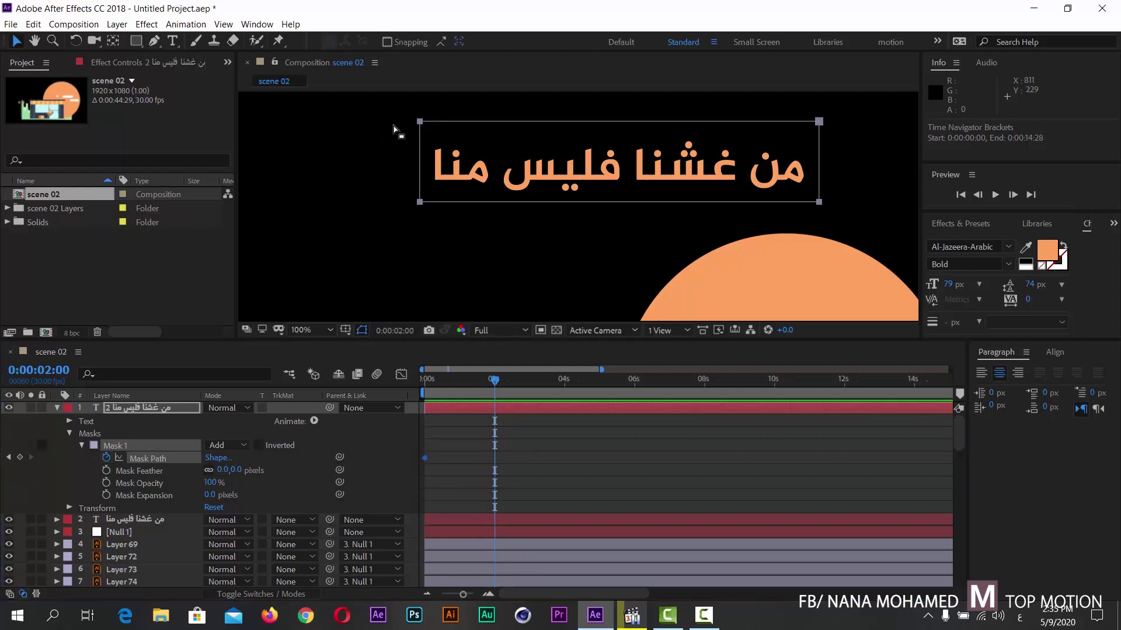
{"action": "double_click", "coordinate": [420, 123]}
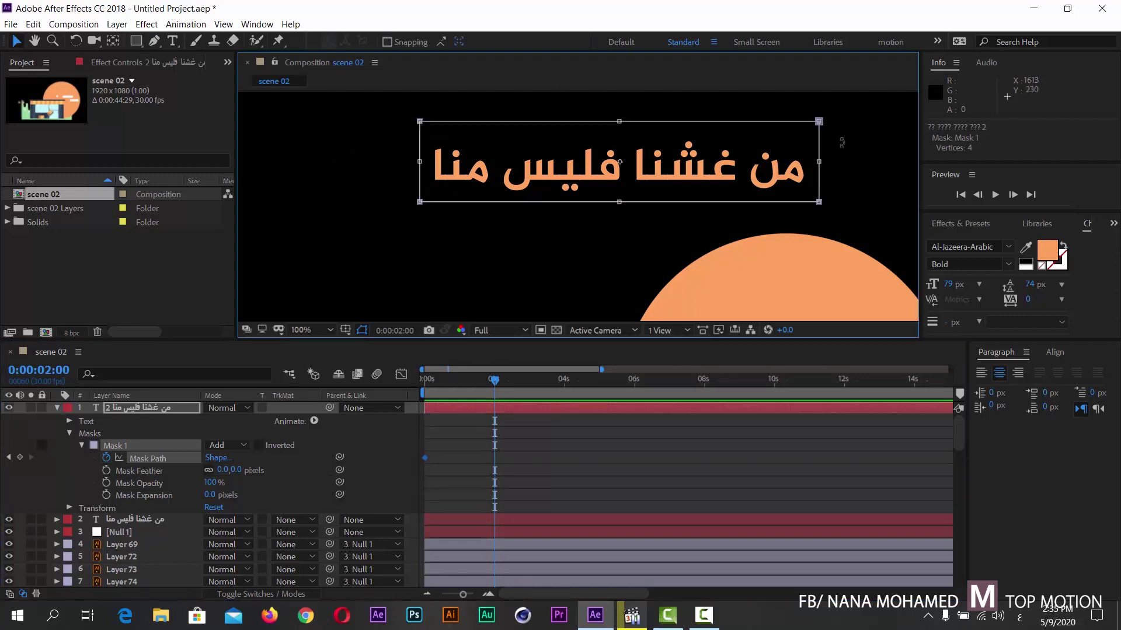
{"action": "left_click_drag", "start_coordinate": [817, 162], "coordinate": [428, 191]}
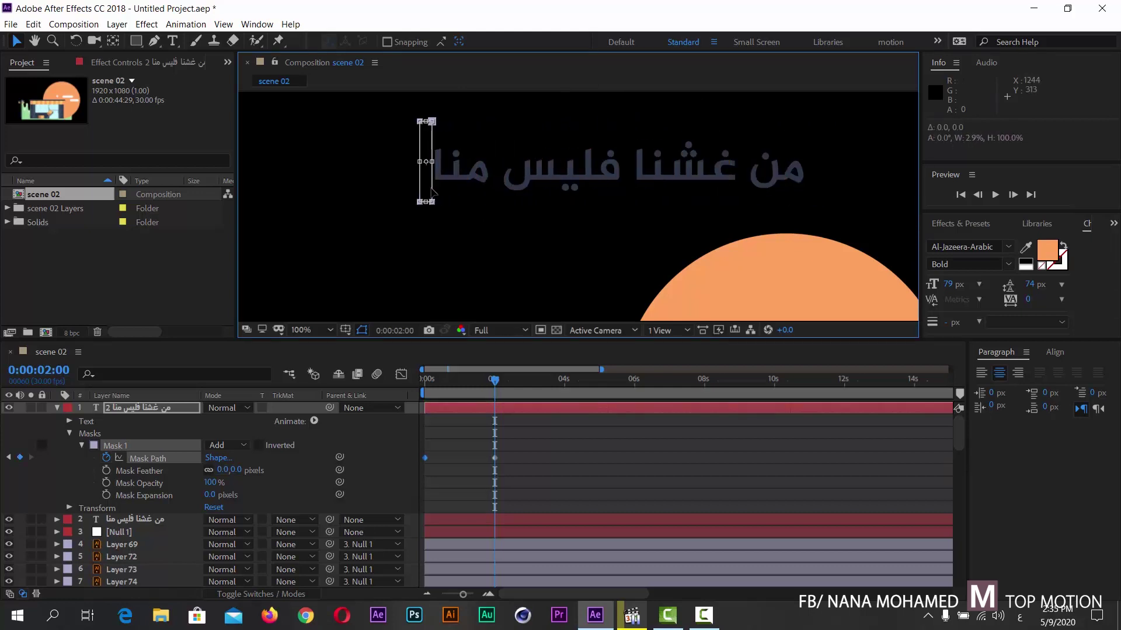
- Preview the mask wipe, inspect frame 0:00:00:23, and compare with the reference video
{"action": "key", "text": "space"}
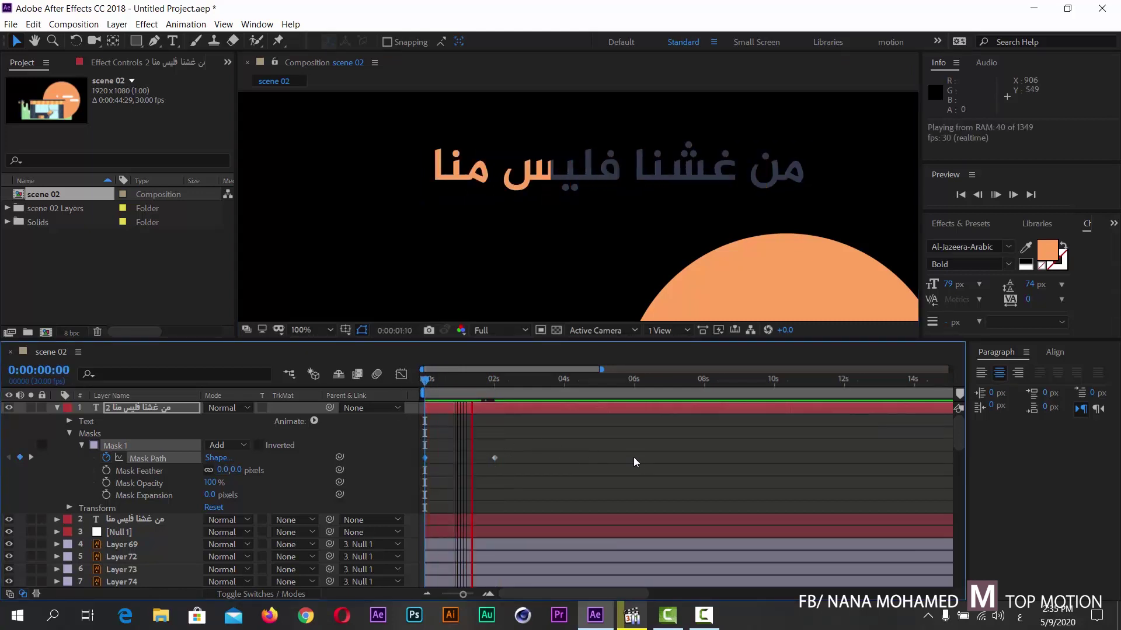
{"action": "key", "text": "space"}
{"action": "left_click_drag", "start_coordinate": [532, 395], "coordinate": [449, 383]}
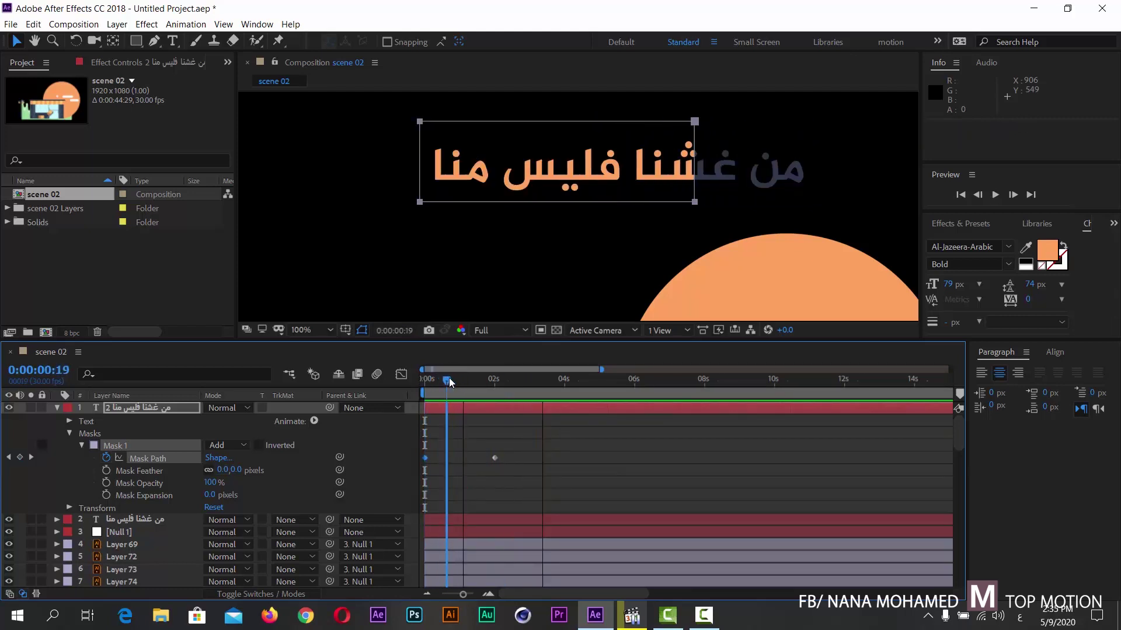
{"action": "left_click", "coordinate": [632, 615]}
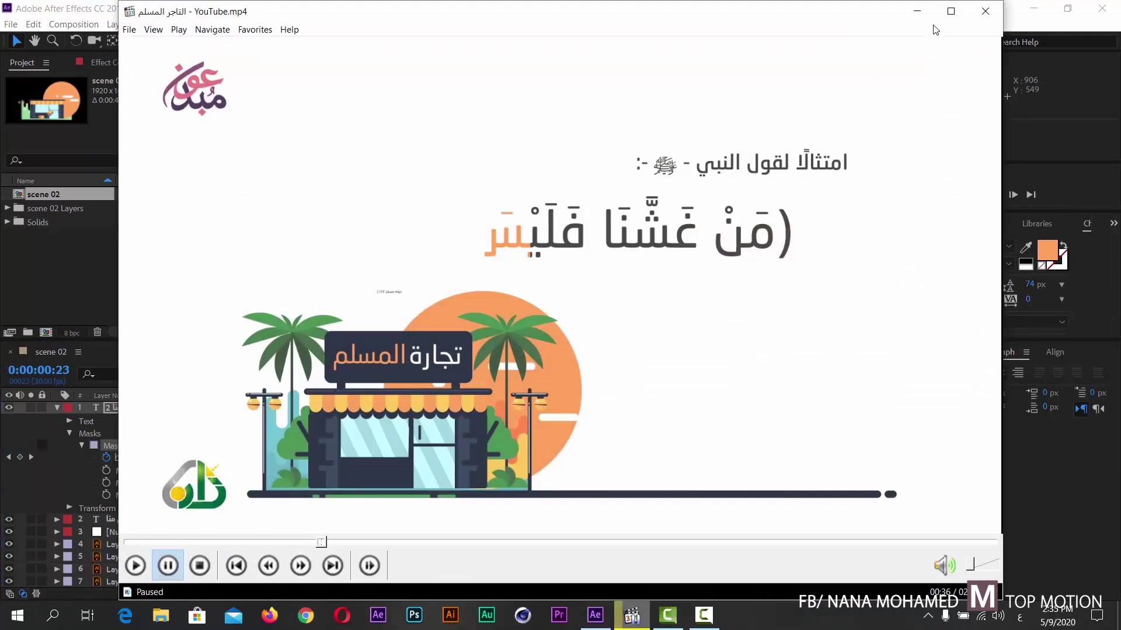
- Try a 16-pixel mask feather at 200% zoom, reset it to 0, and return to 0:00
{"action": "left_click", "coordinate": [917, 11]}
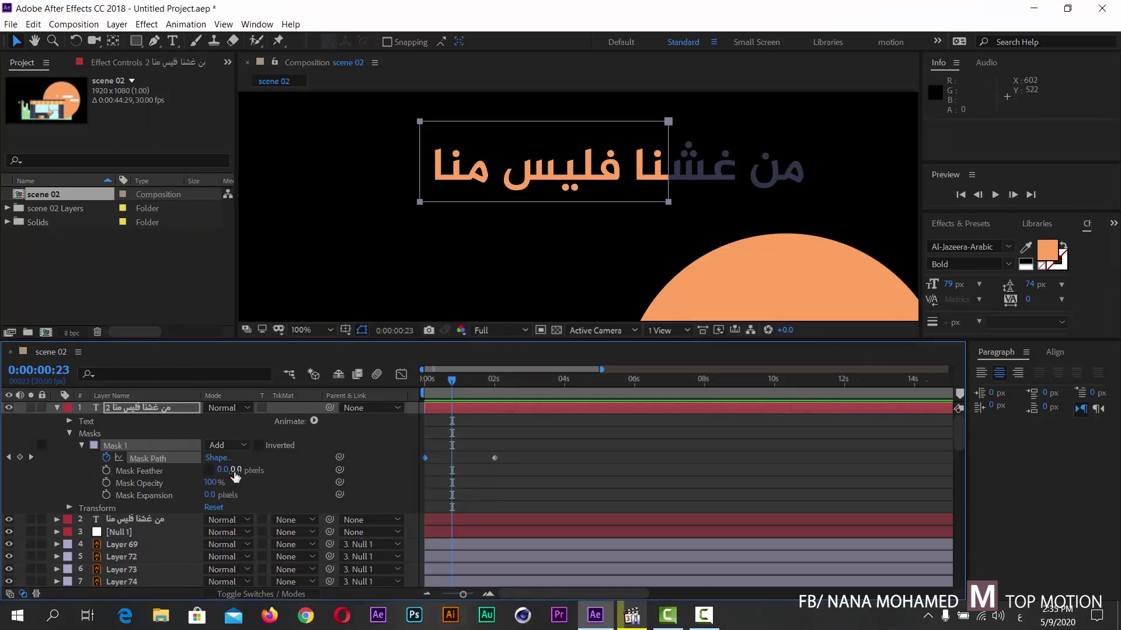
{"action": "left_click_drag", "start_coordinate": [222, 474], "coordinate": [231, 474]}
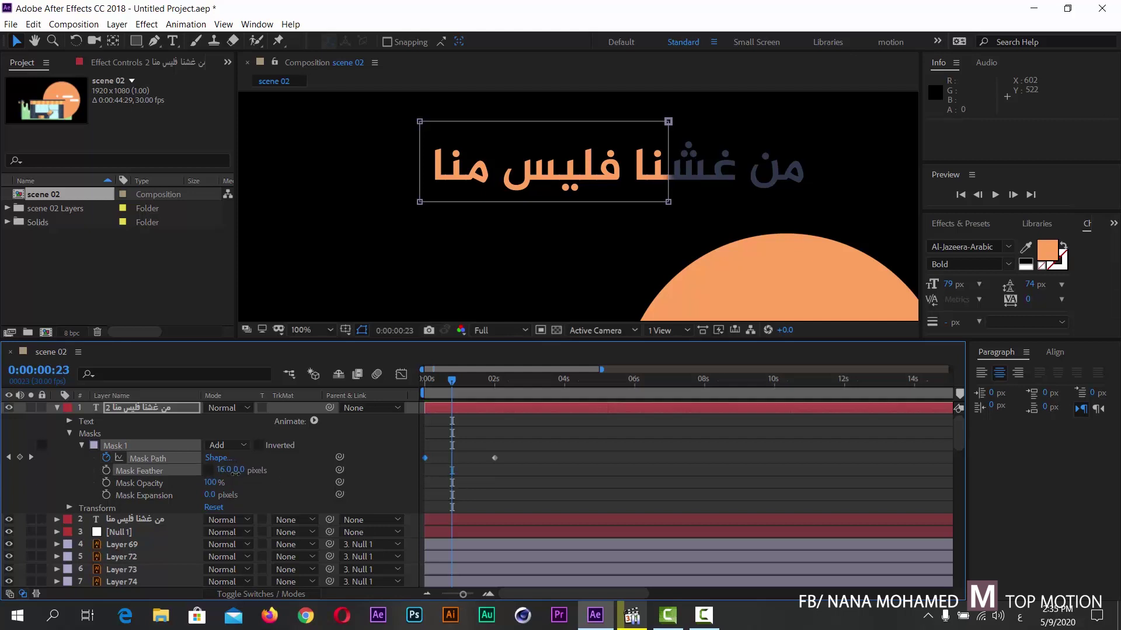
{"action": "key", "text": "period"}
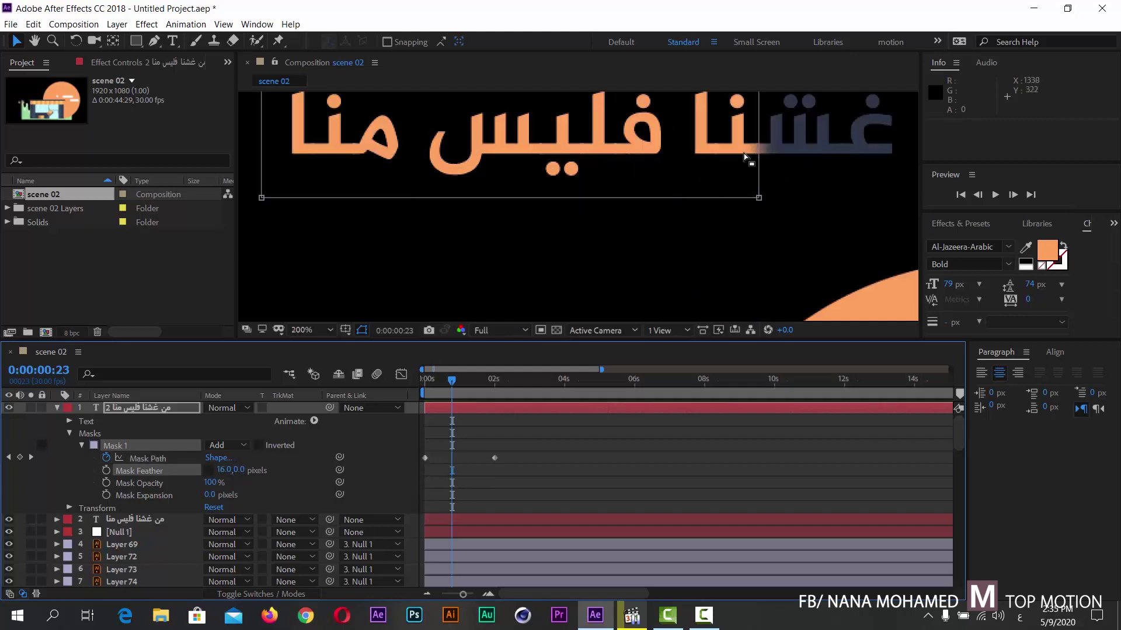
{"action": "left_click_drag", "start_coordinate": [223, 470], "coordinate": [210, 472]}
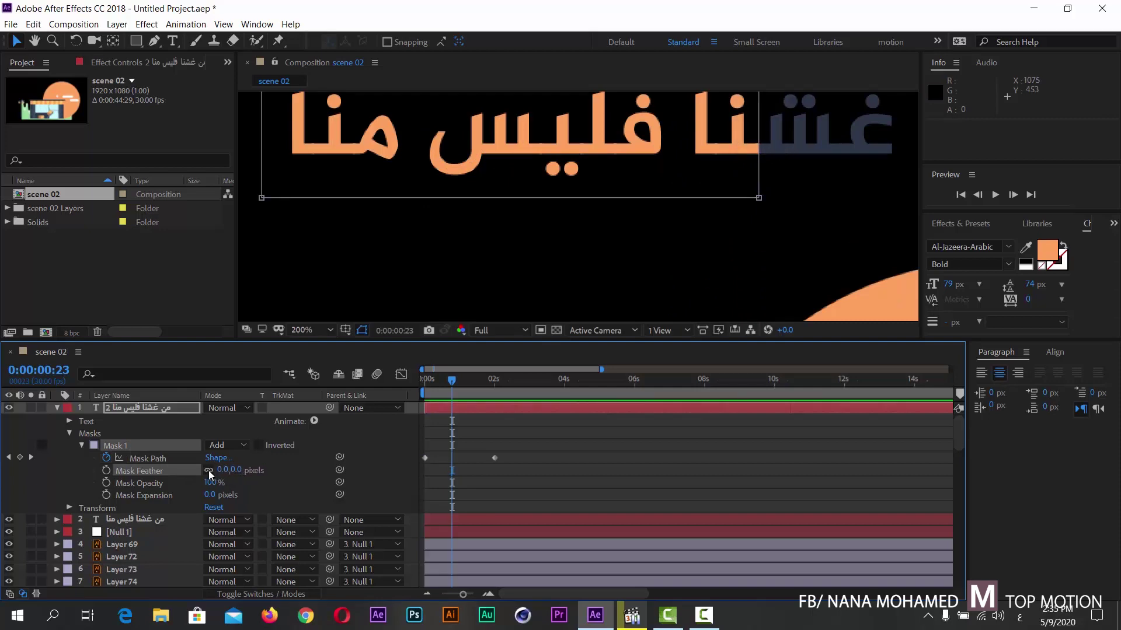
{"action": "left_click", "coordinate": [631, 616]}
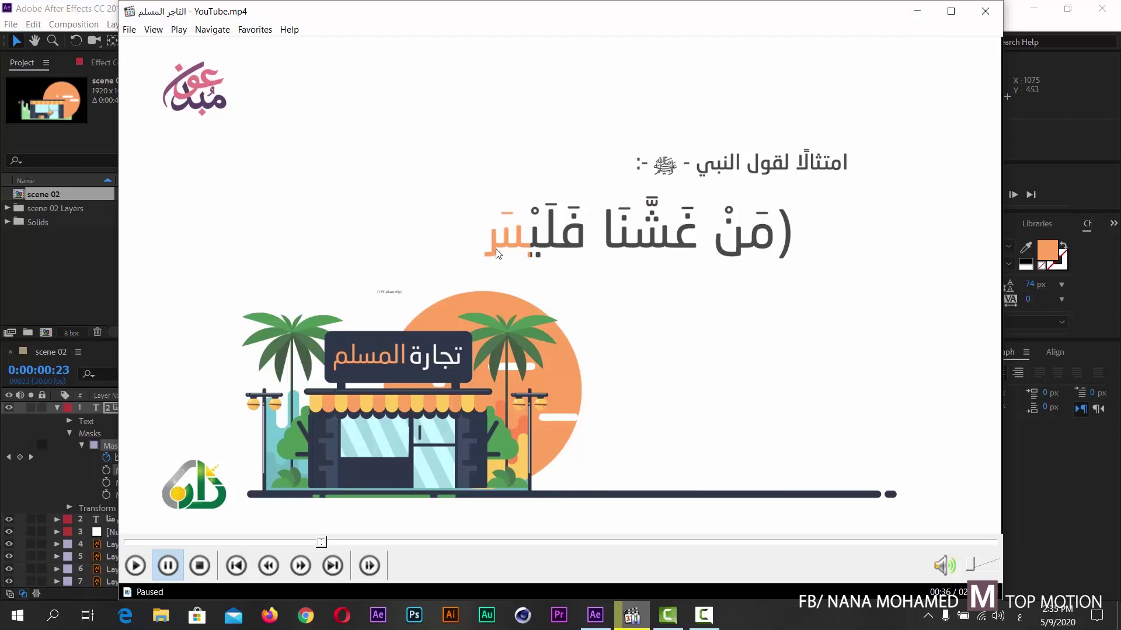
{"action": "left_click", "coordinate": [917, 11]}
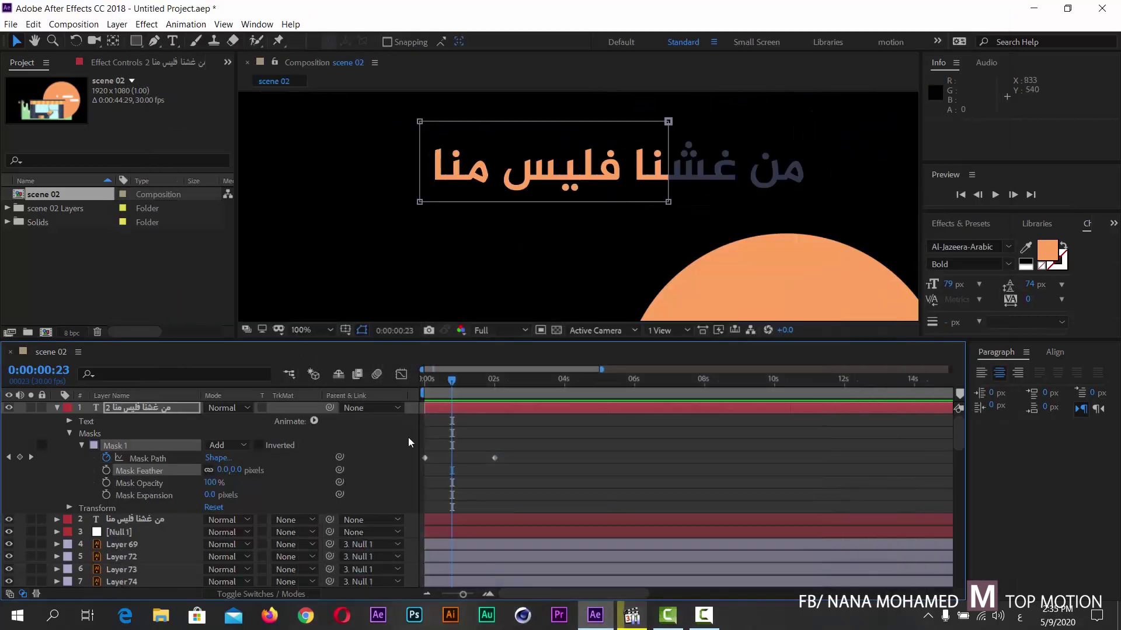
{"action": "left_click_drag", "start_coordinate": [449, 387], "coordinate": [379, 386]}
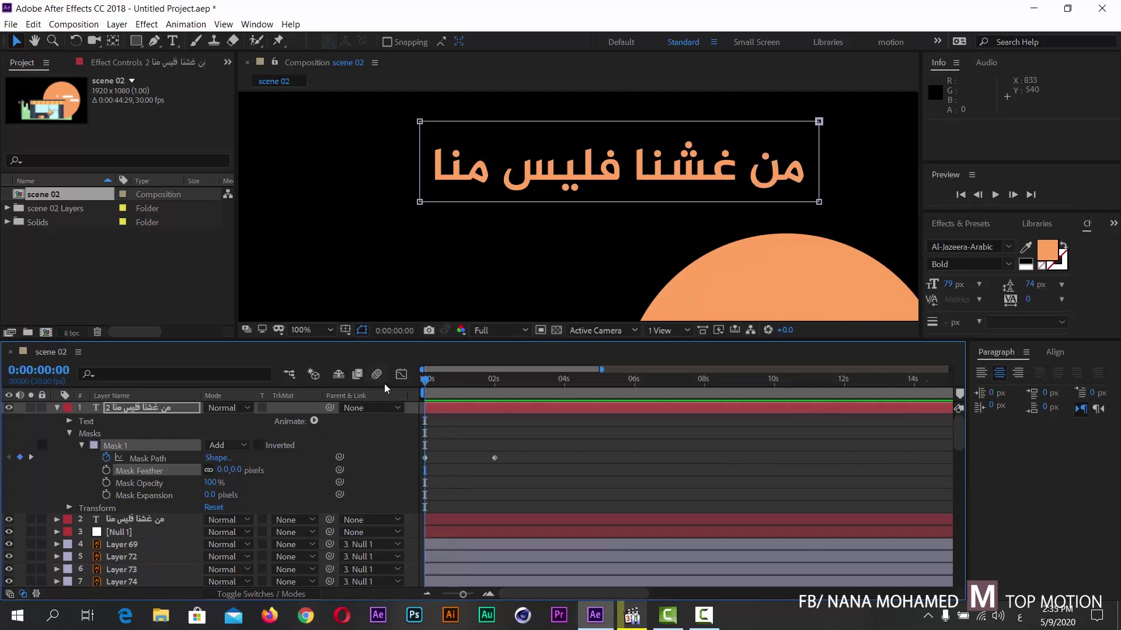
- Preview the orange text mask wipe from the start
{"action": "key", "text": "space"}
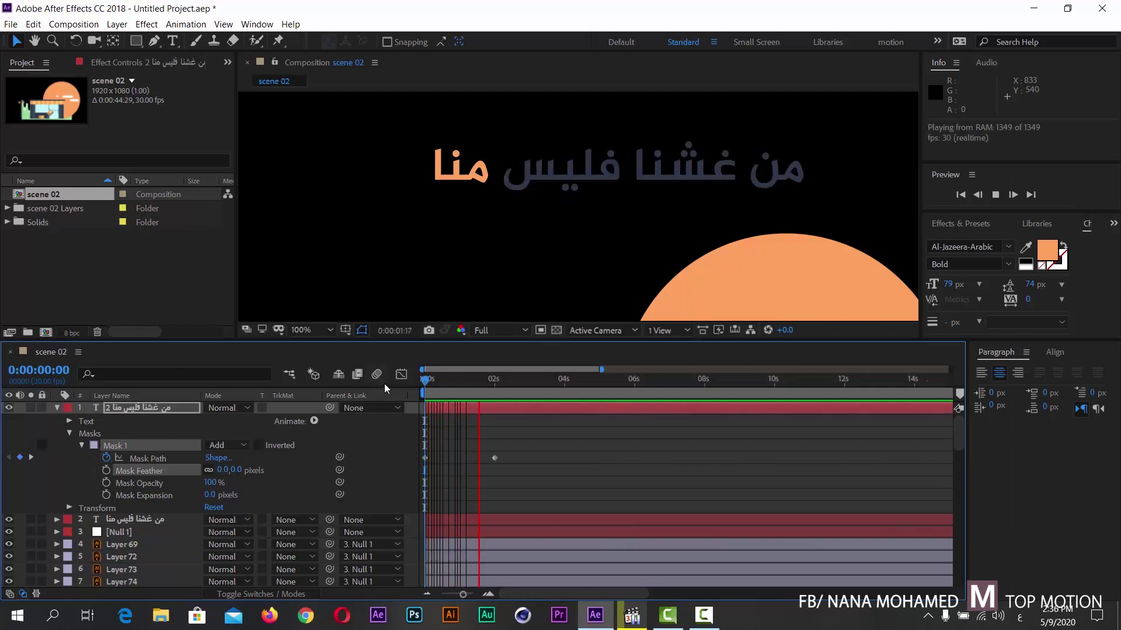
{"action": "left_click_drag", "start_coordinate": [546, 381], "coordinate": [385, 381]}
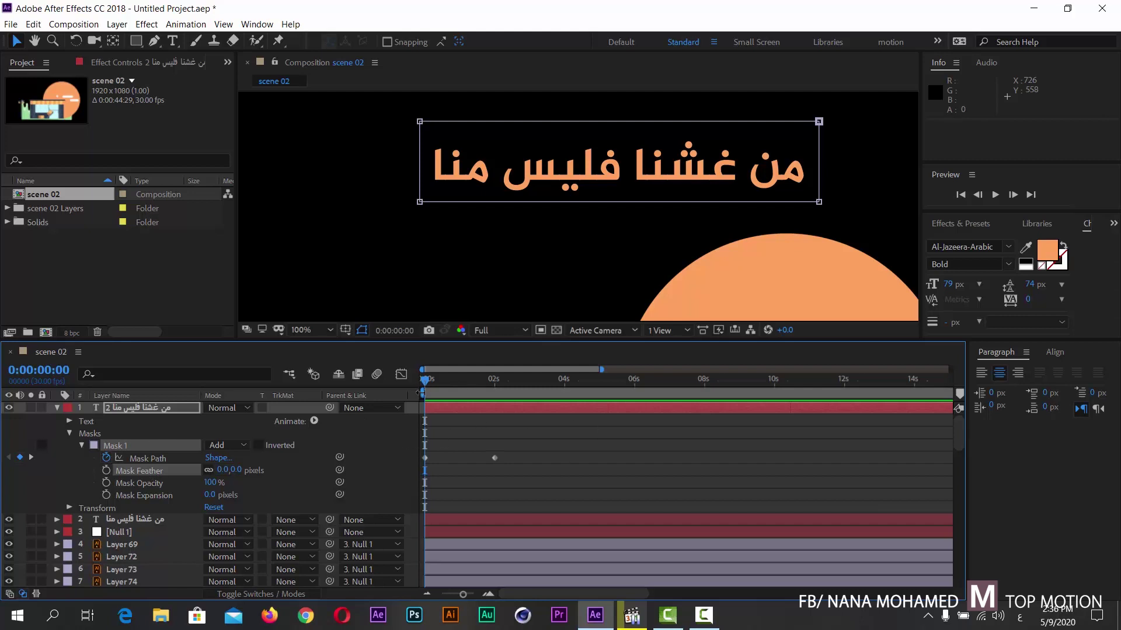
{"action": "key", "text": "space"}
{"action": "key", "text": "space"}
- Collapse Mask 1, Masks and layer 1, and set the viewer magnification to Fit
{"action": "left_click", "coordinate": [82, 446]}
{"action": "left_click", "coordinate": [69, 433]}
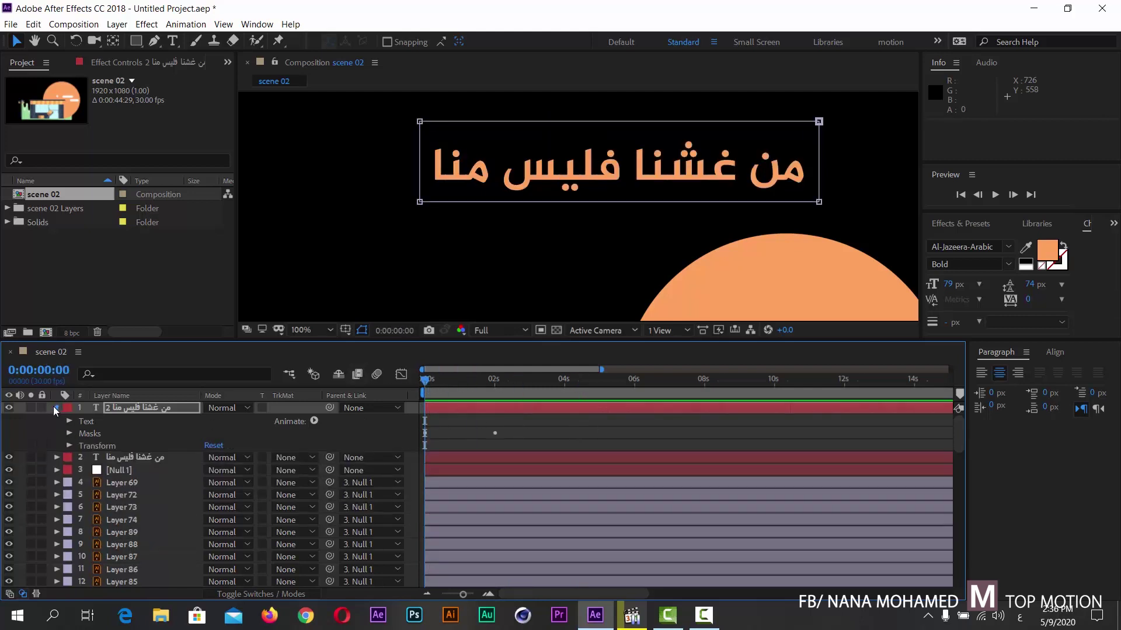
{"action": "left_click", "coordinate": [57, 408]}
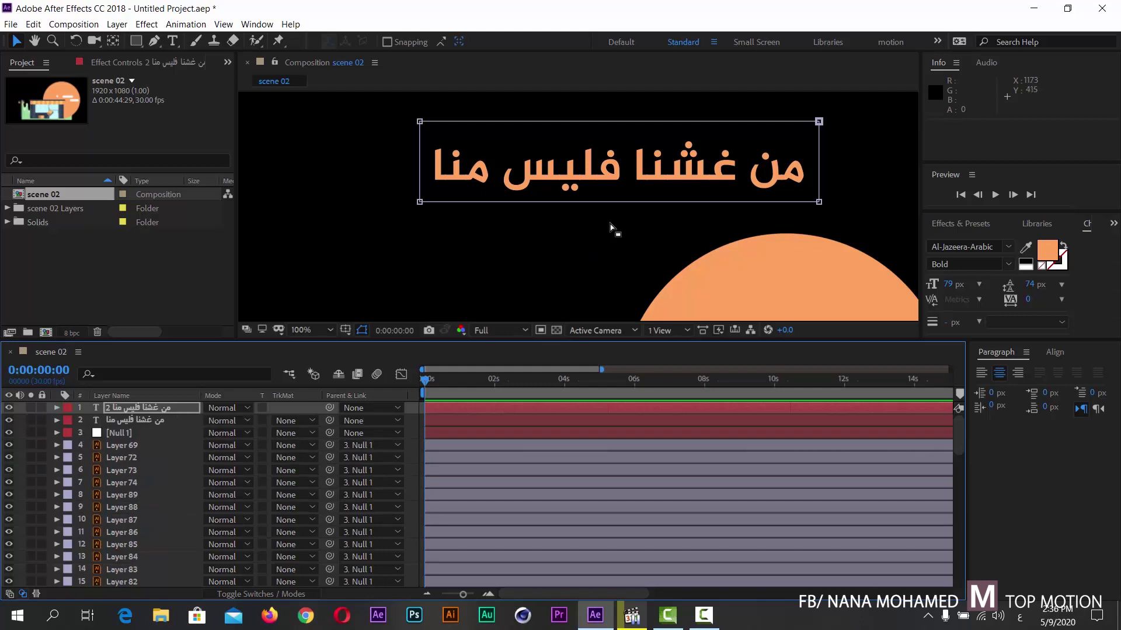
{"action": "scroll", "coordinate": [615, 229], "scroll_direction": "down", "scroll_amount": 1}
{"action": "left_click_drag", "start_coordinate": [503, 235], "coordinate": [562, 214]}
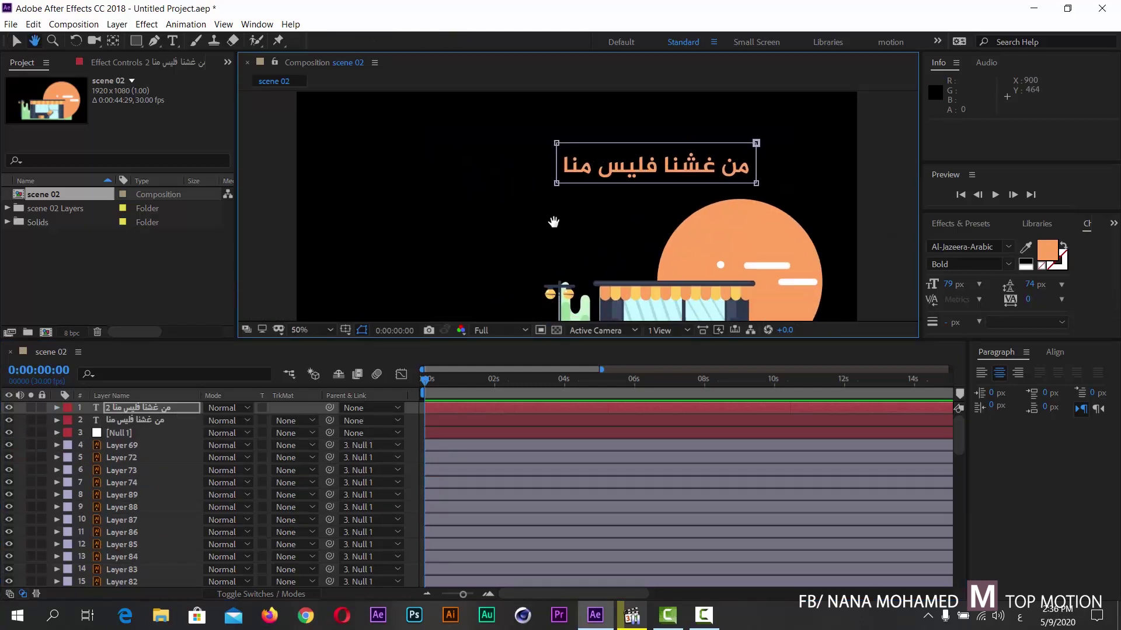
{"action": "left_click", "coordinate": [306, 330]}
{"action": "left_click", "coordinate": [308, 346]}
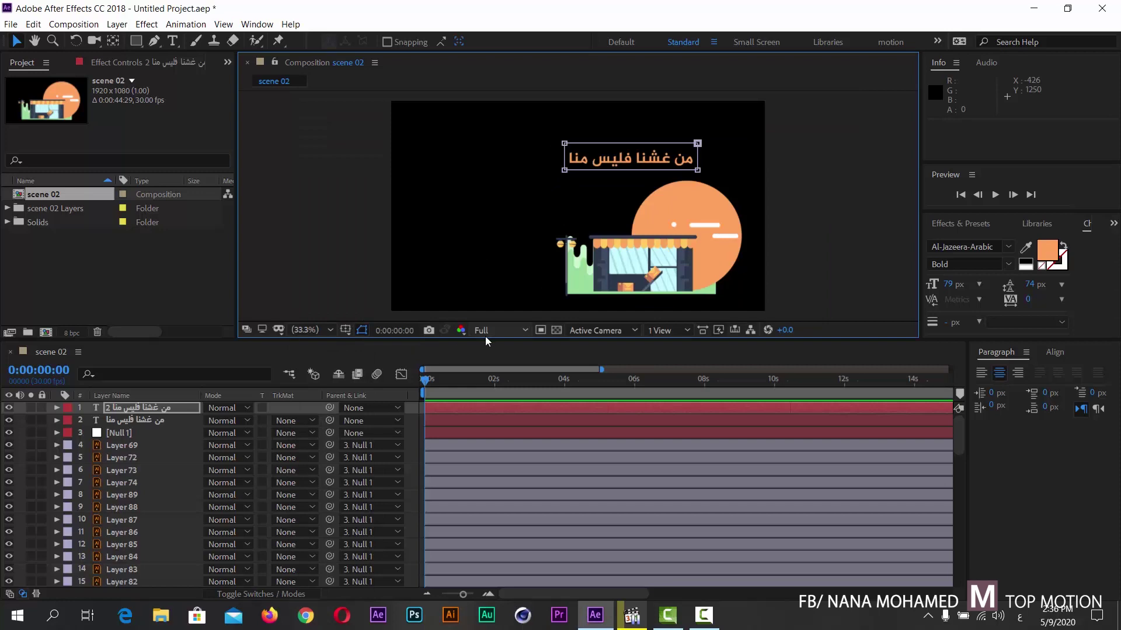
{"action": "left_click_drag", "start_coordinate": [485, 338], "coordinate": [488, 383]}
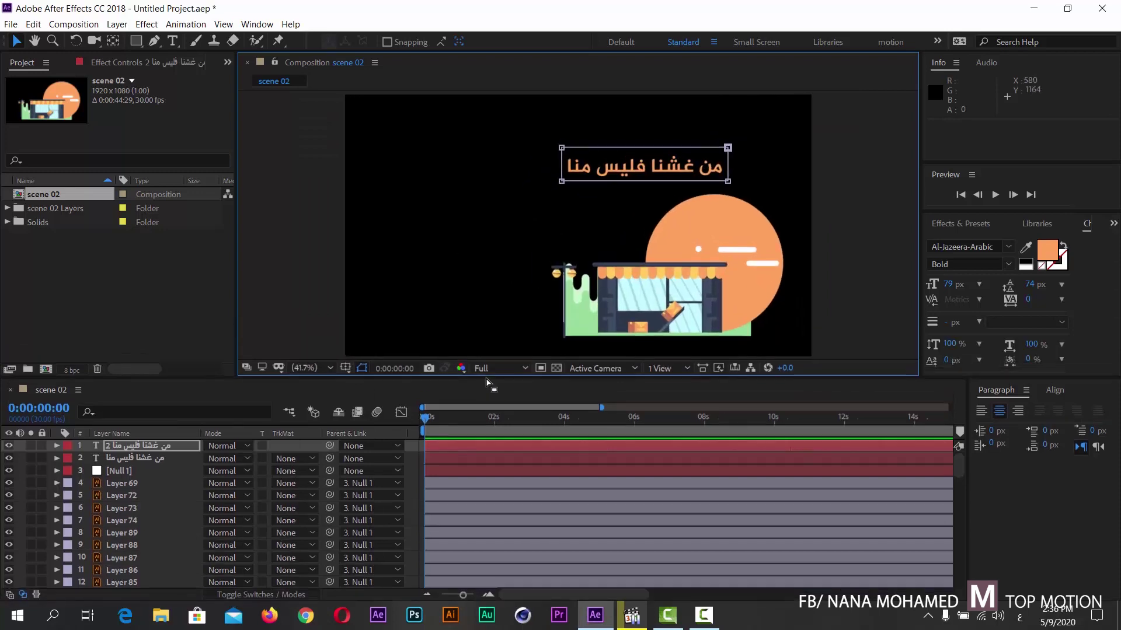
{"action": "left_click", "coordinate": [632, 622]}
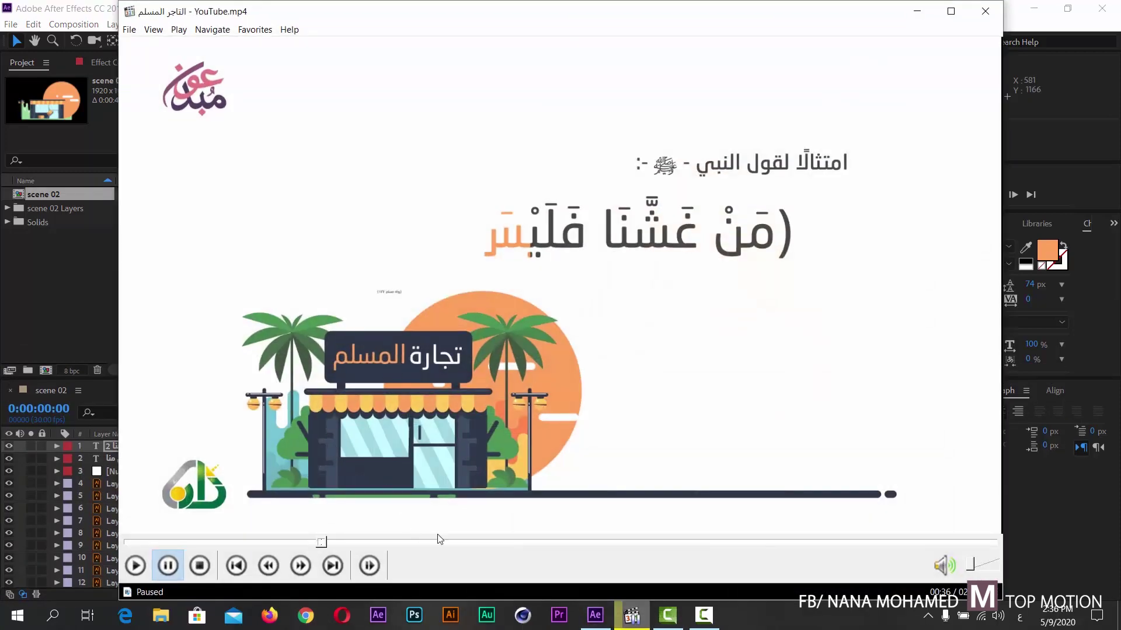
- Play the reference video caption by caption until the orange-banner line ومن أمانته is fully written
{"action": "left_click", "coordinate": [380, 369]}
{"action": "left_click", "coordinate": [386, 206]}
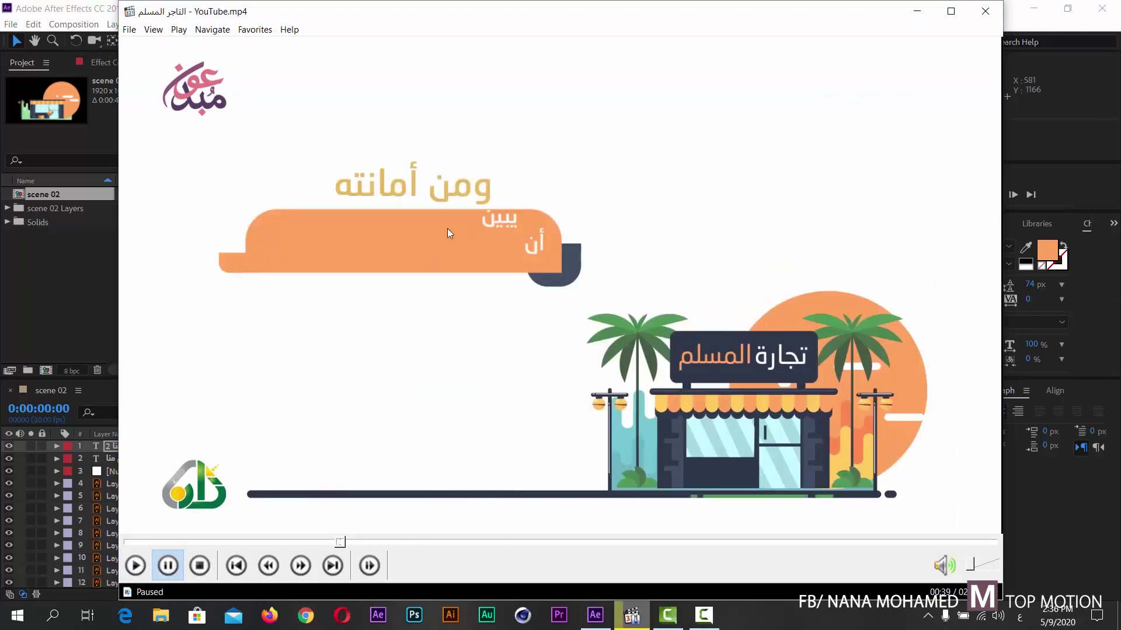
{"action": "left_click", "coordinate": [612, 243]}
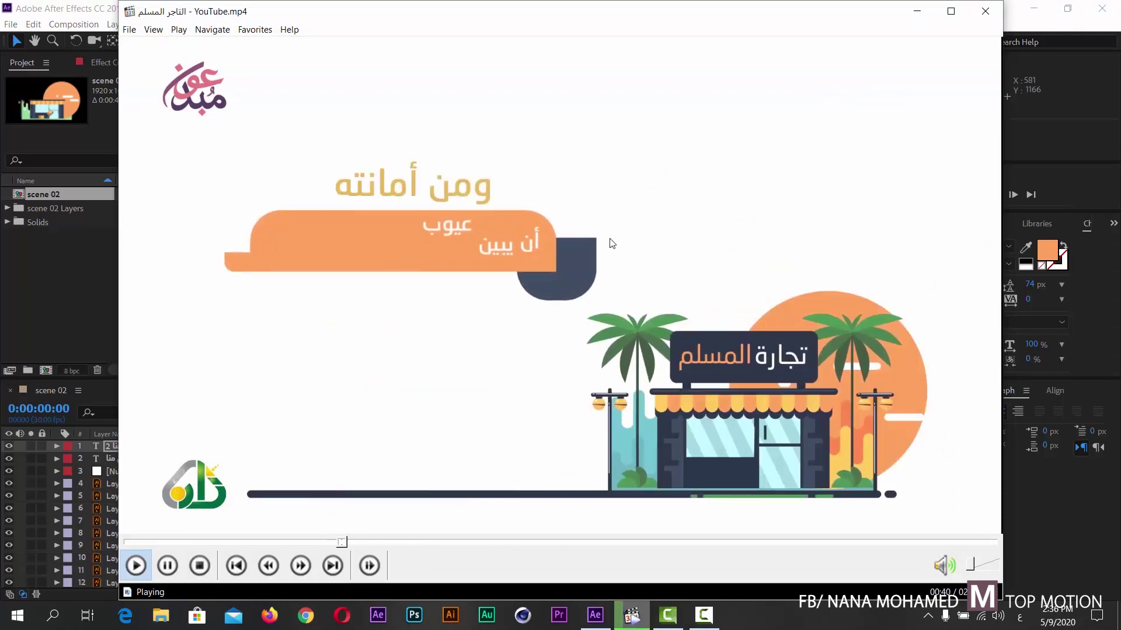
{"action": "left_click", "coordinate": [510, 233]}
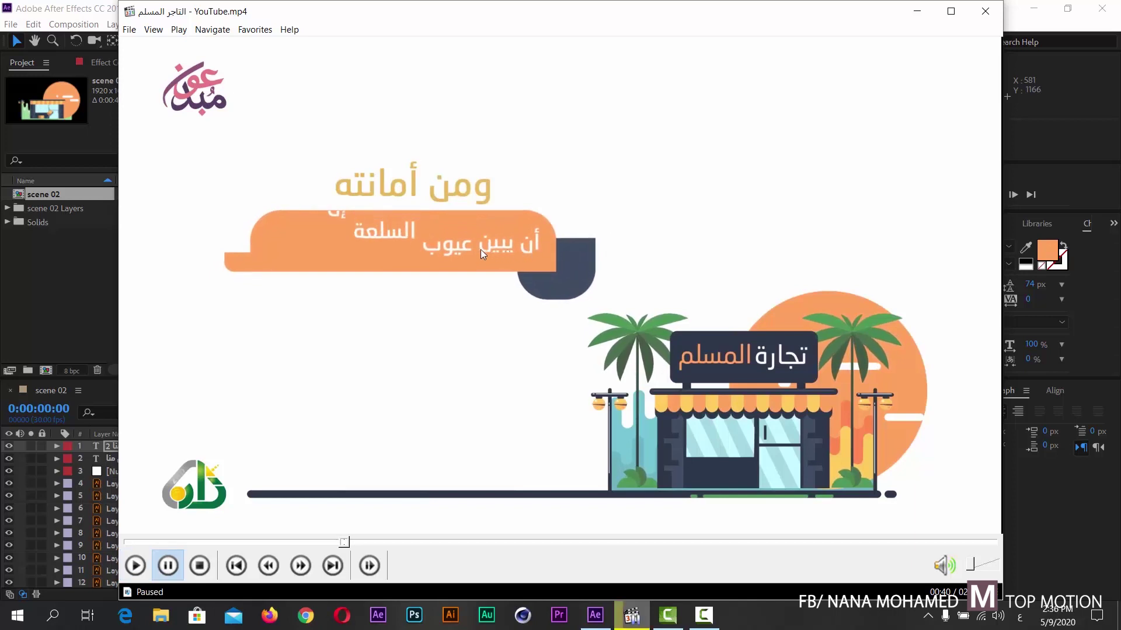
{"action": "left_click", "coordinate": [658, 248]}
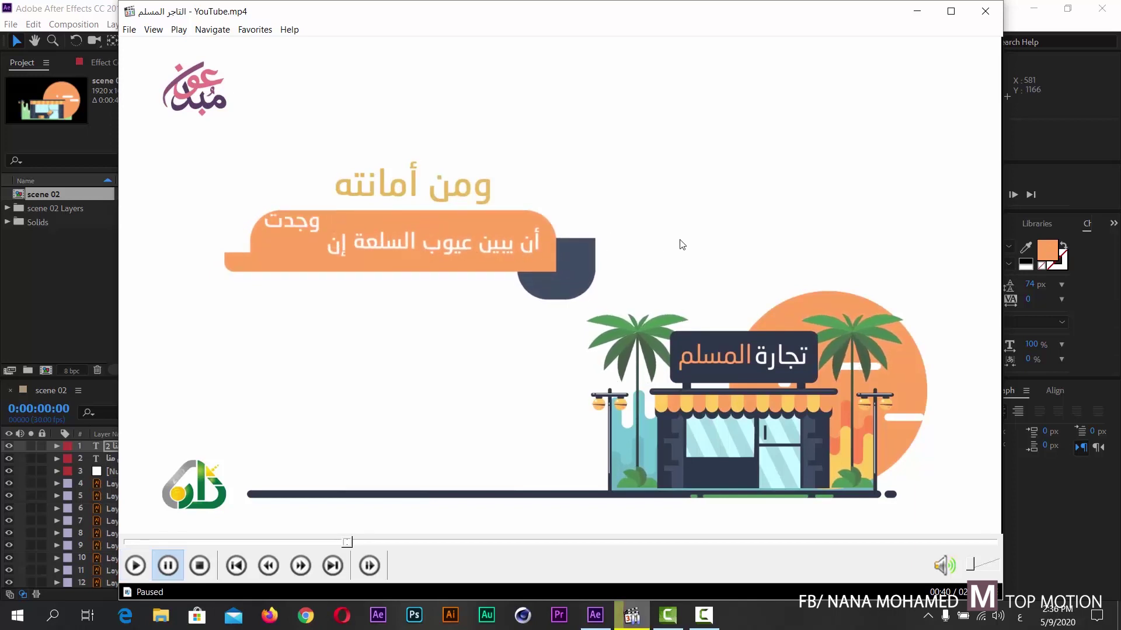
{"action": "double_click", "coordinate": [677, 242]}
{"action": "double_click", "coordinate": [566, 231]}
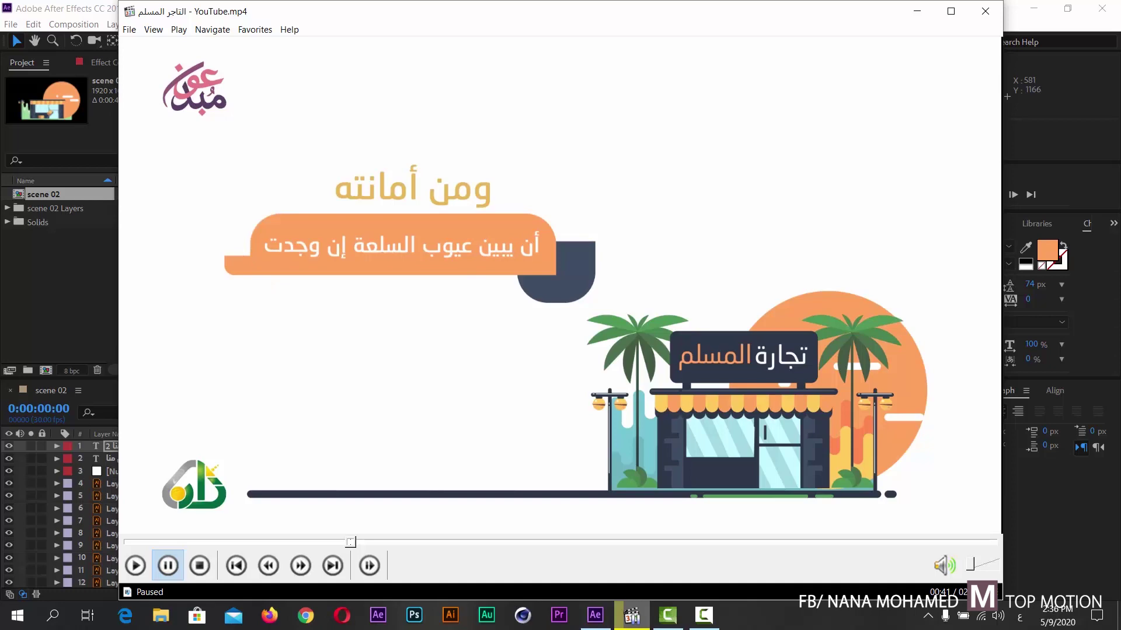
- Minimize the reference player, hide layer path outlines, and select scene 02 in the Project panel
{"action": "left_click", "coordinate": [917, 10]}
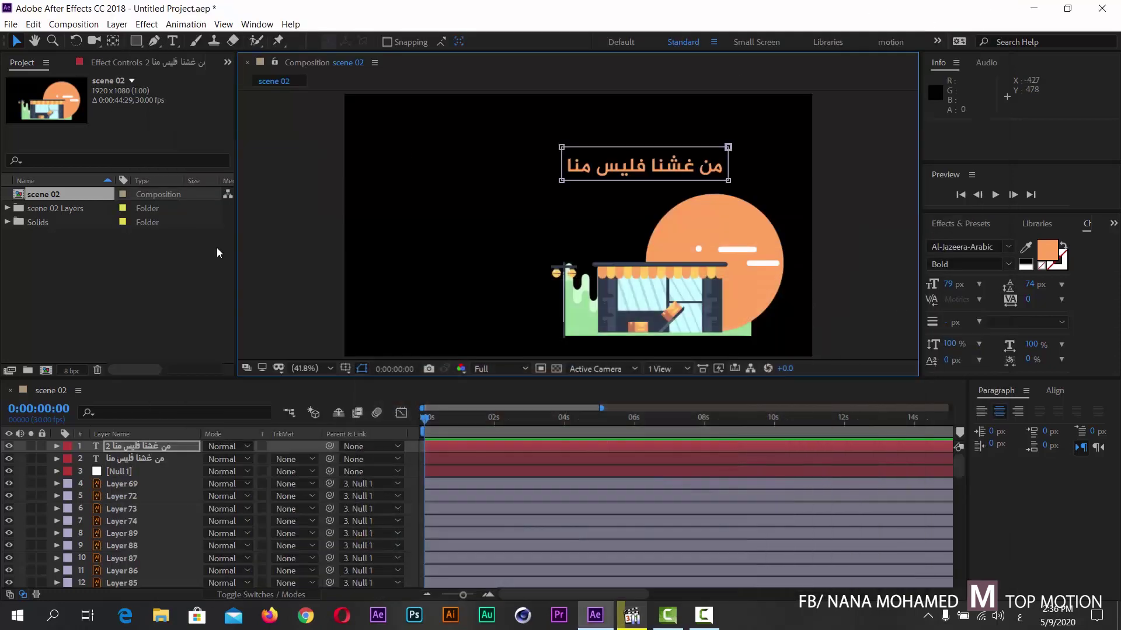
{"action": "left_click", "coordinate": [361, 368]}
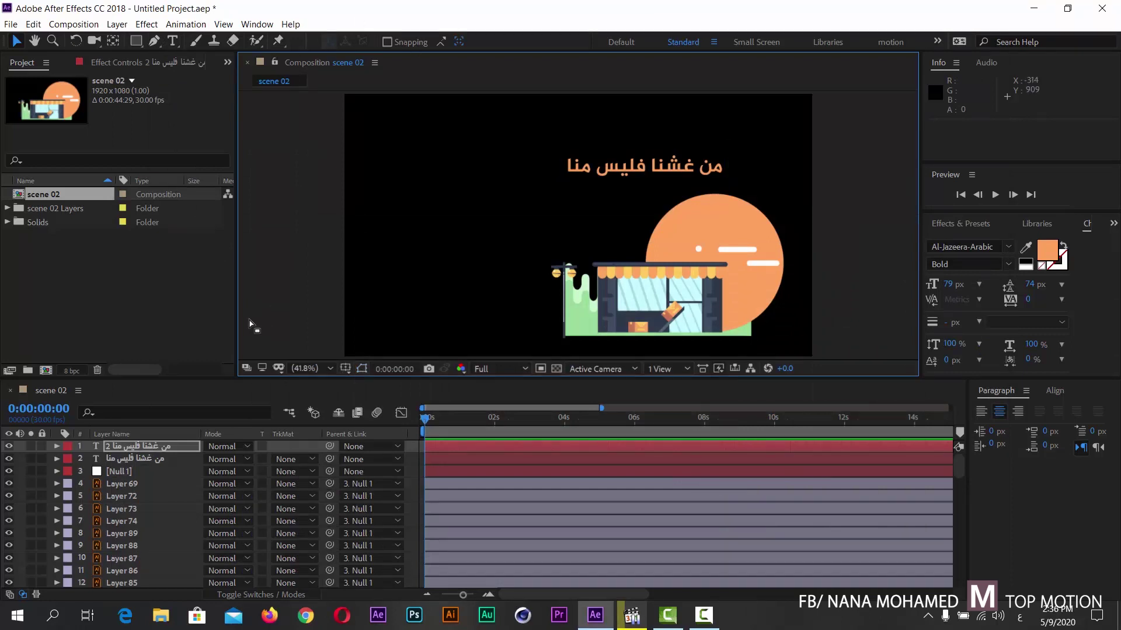
{"action": "left_click", "coordinate": [296, 447]}
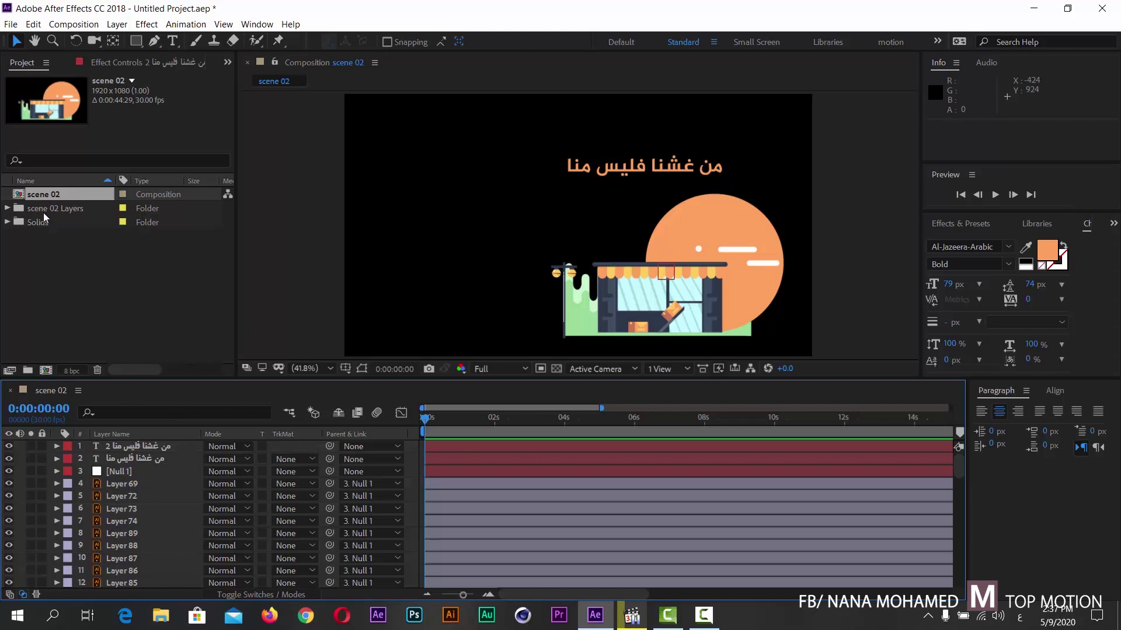
{"action": "left_click", "coordinate": [53, 198]}
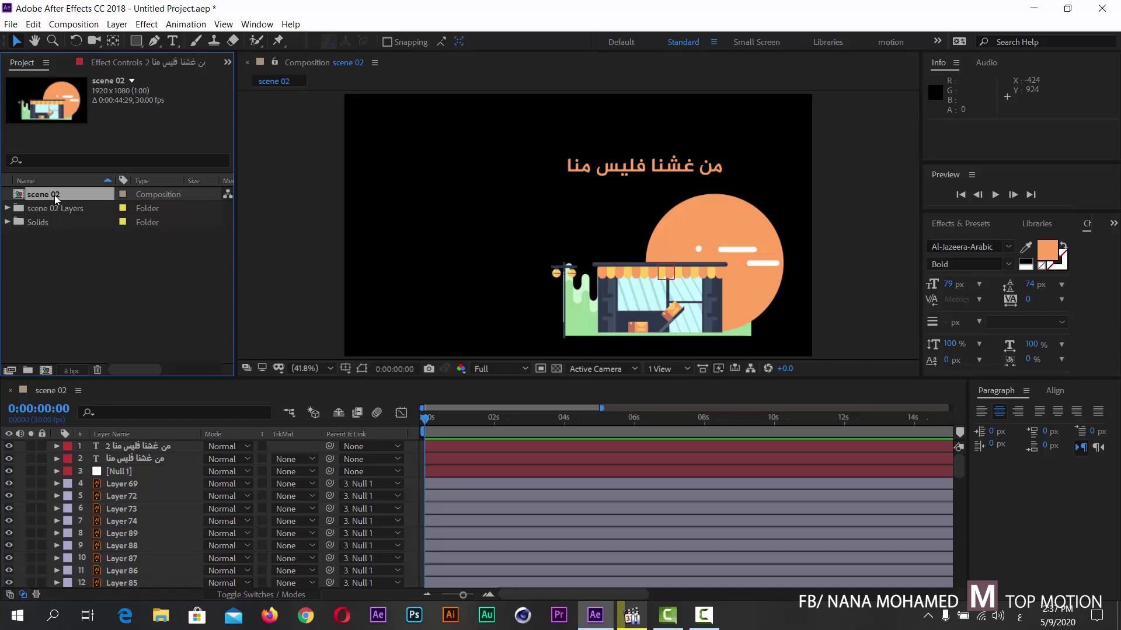
- Duplicate scene 02 as scene 03 with Ctrl+D, open it, and resize the timeline and viewer
{"action": "key", "text": "ctrl+d"}
{"action": "double_click", "coordinate": [48, 208]}
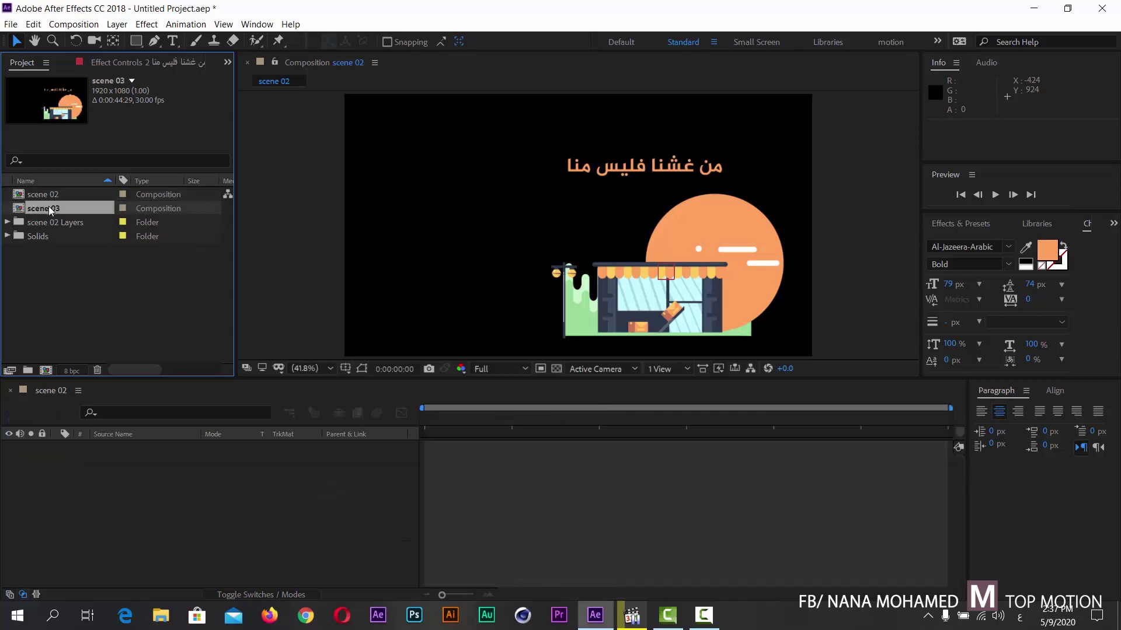
{"action": "left_click_drag", "start_coordinate": [209, 376], "coordinate": [208, 299]}
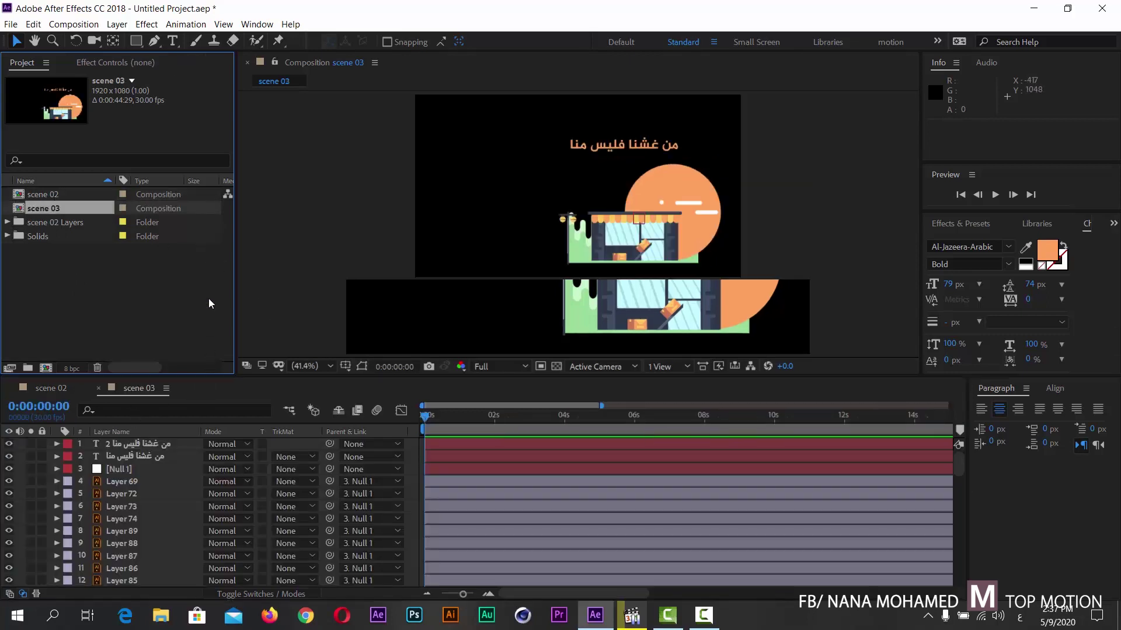
{"action": "left_click", "coordinate": [59, 313]}
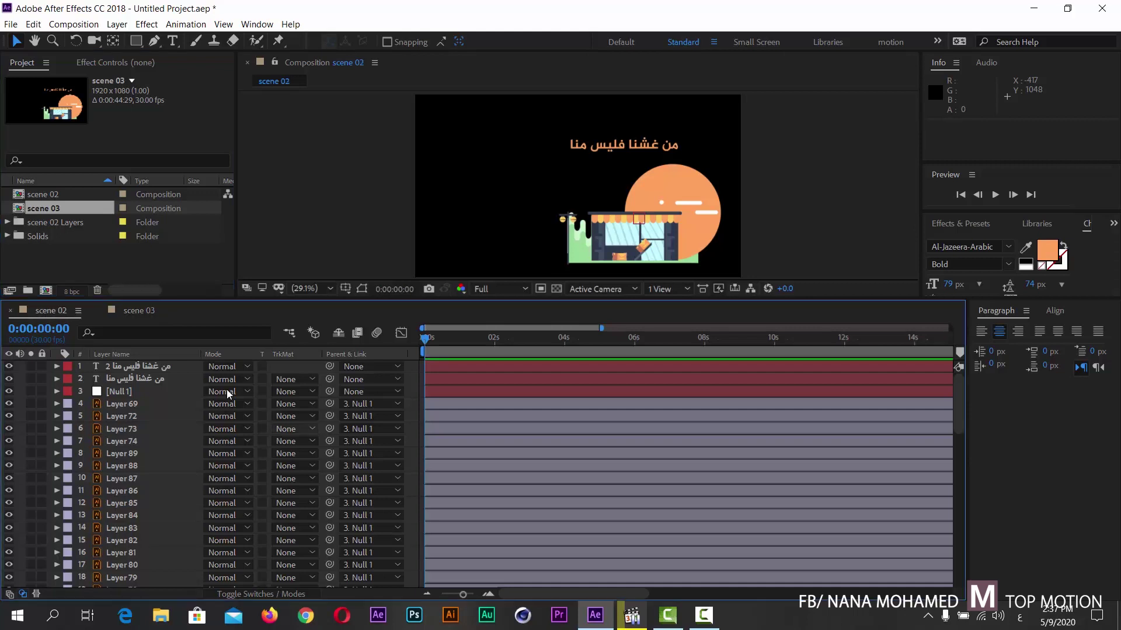
{"action": "left_click", "coordinate": [139, 313]}
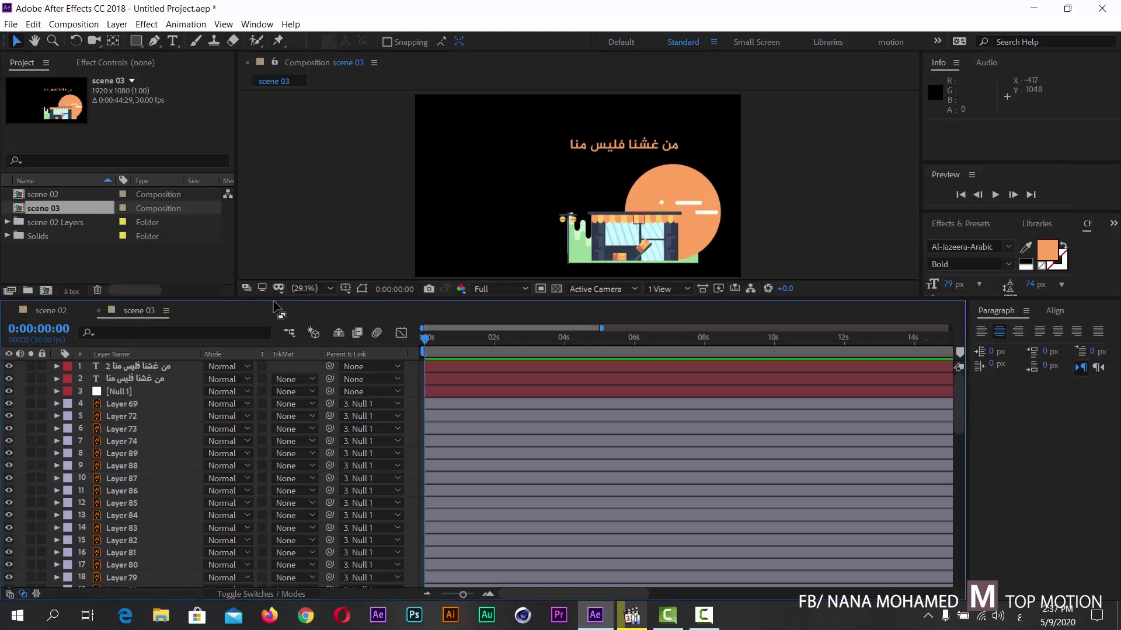
{"action": "left_click_drag", "start_coordinate": [276, 298], "coordinate": [265, 340]}
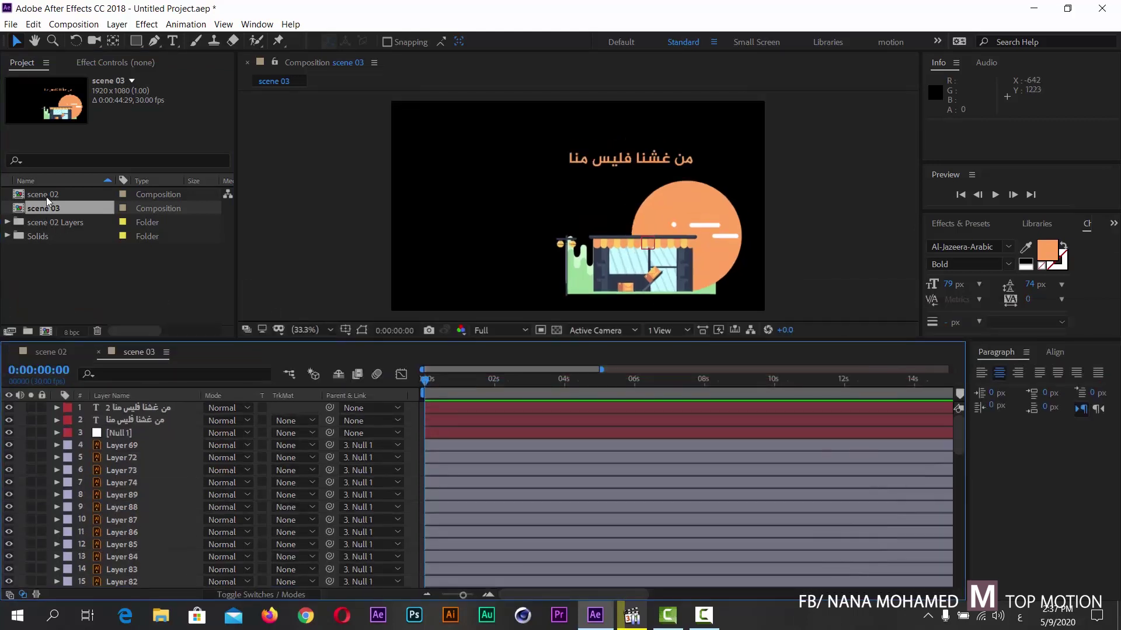
{"action": "left_click", "coordinate": [47, 196]}
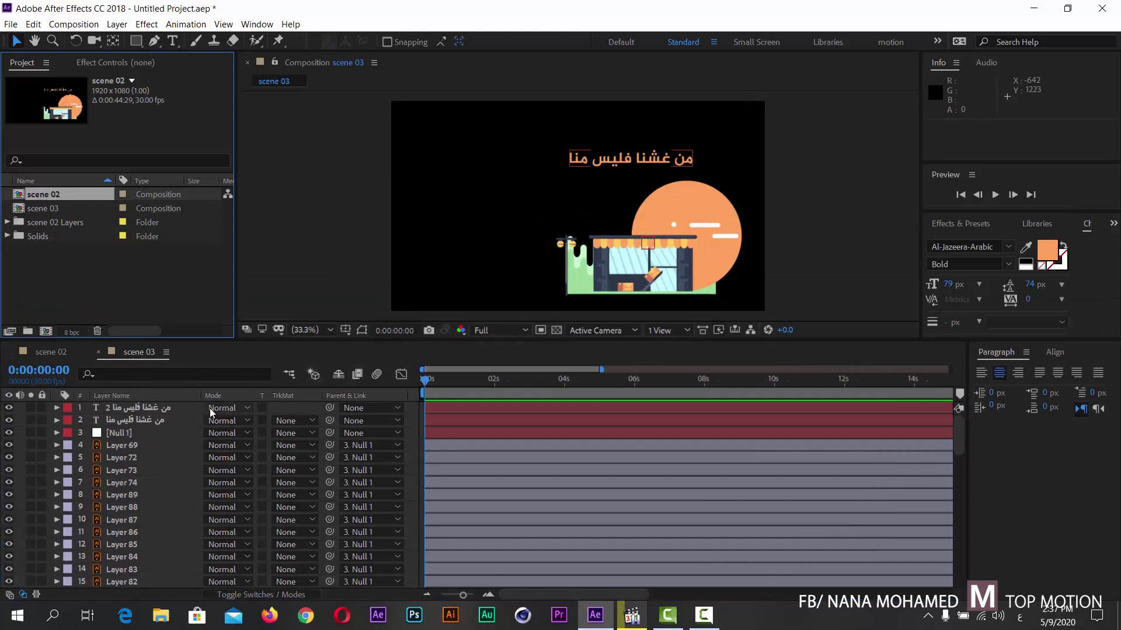
- Type the Arabic line ان بيين عيوب السلعه ان وجدت as a new text layer below the title
{"action": "left_click", "coordinate": [172, 41]}
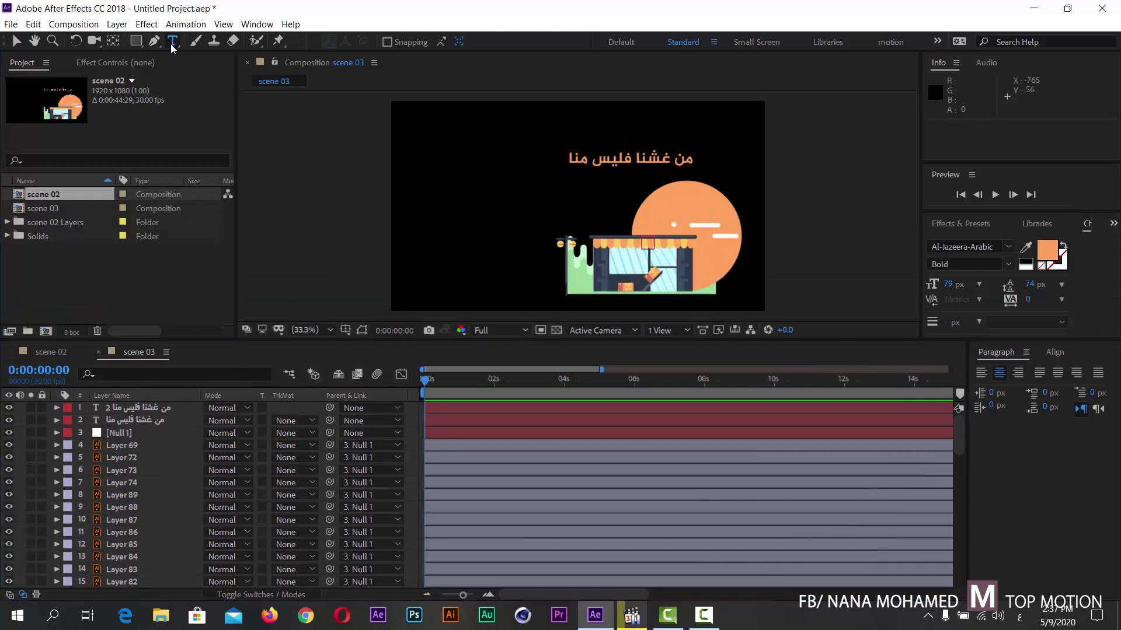
{"action": "left_click", "coordinate": [631, 617]}
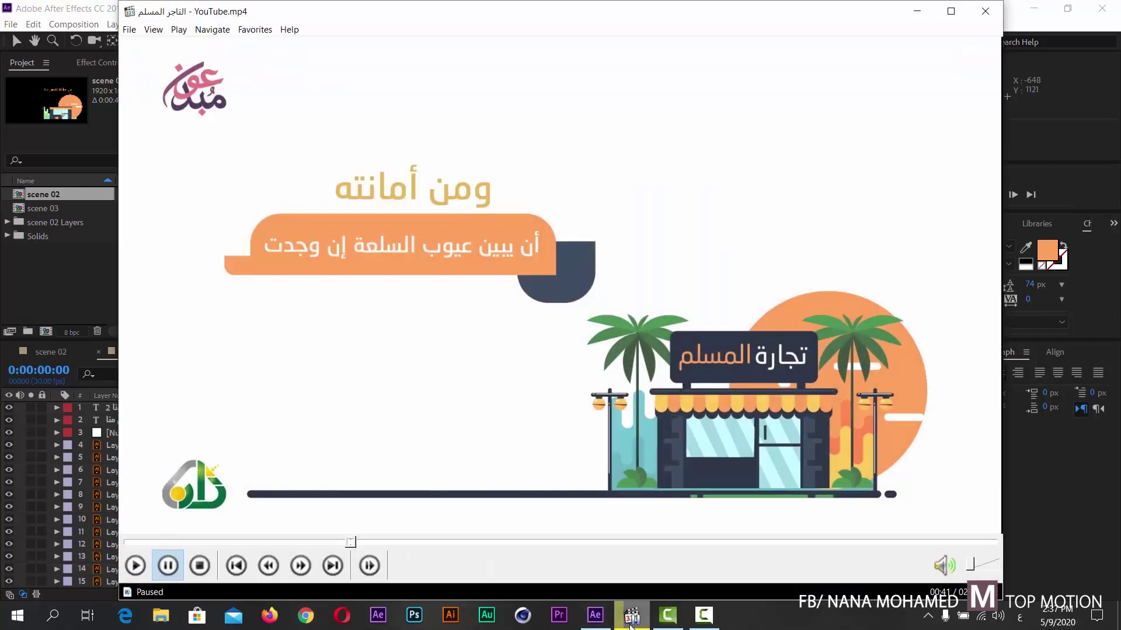
{"action": "left_click", "coordinate": [631, 622]}
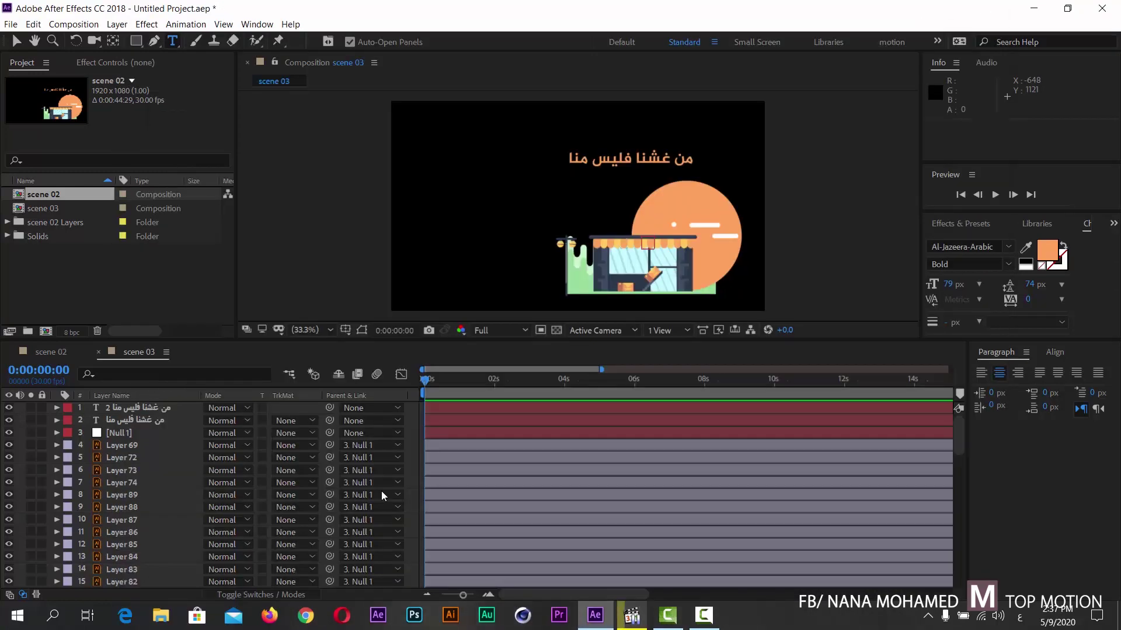
{"action": "left_click", "coordinate": [531, 187]}
{"action": "type", "text": "ان"}
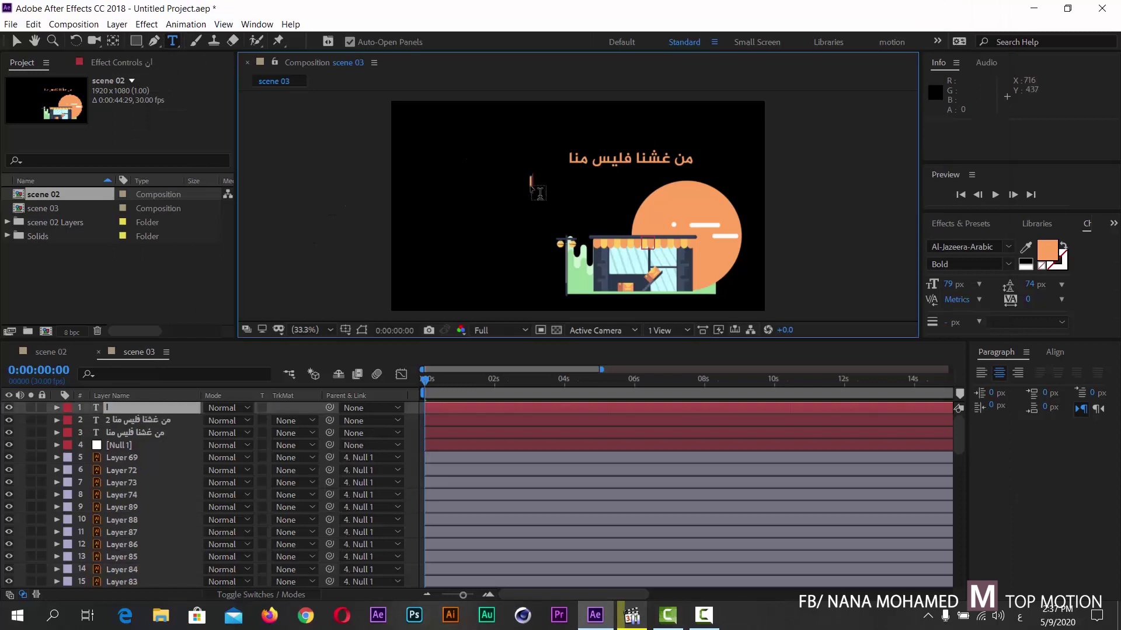
{"action": "type", "text": " بيي"}
{"action": "type", "text": "ن عيو"}
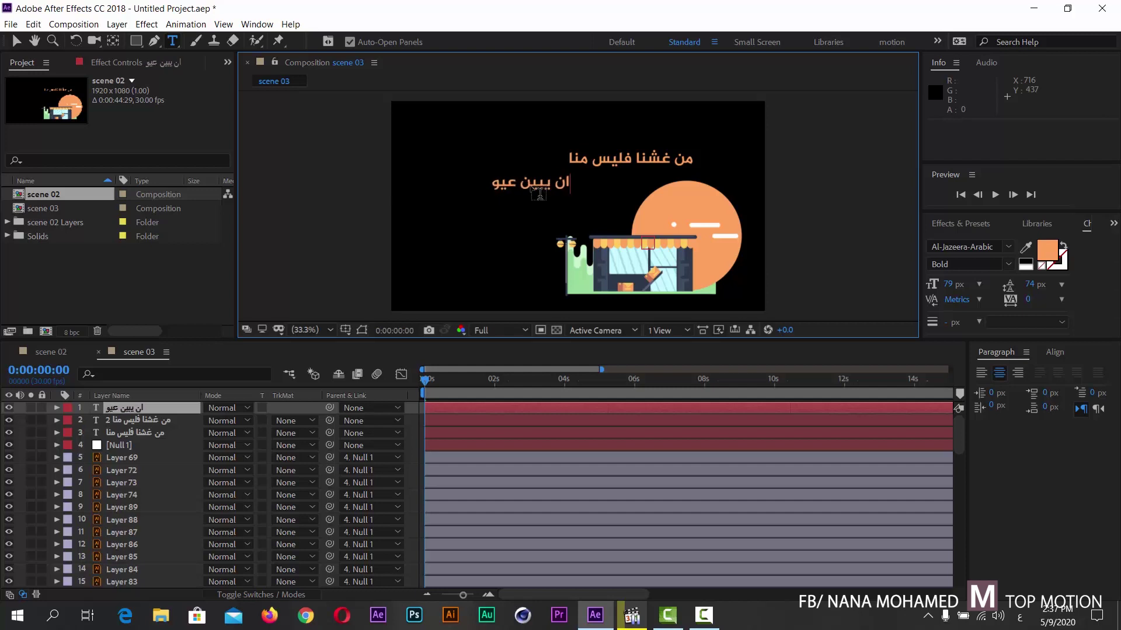
{"action": "type", "text": "ب الس"}
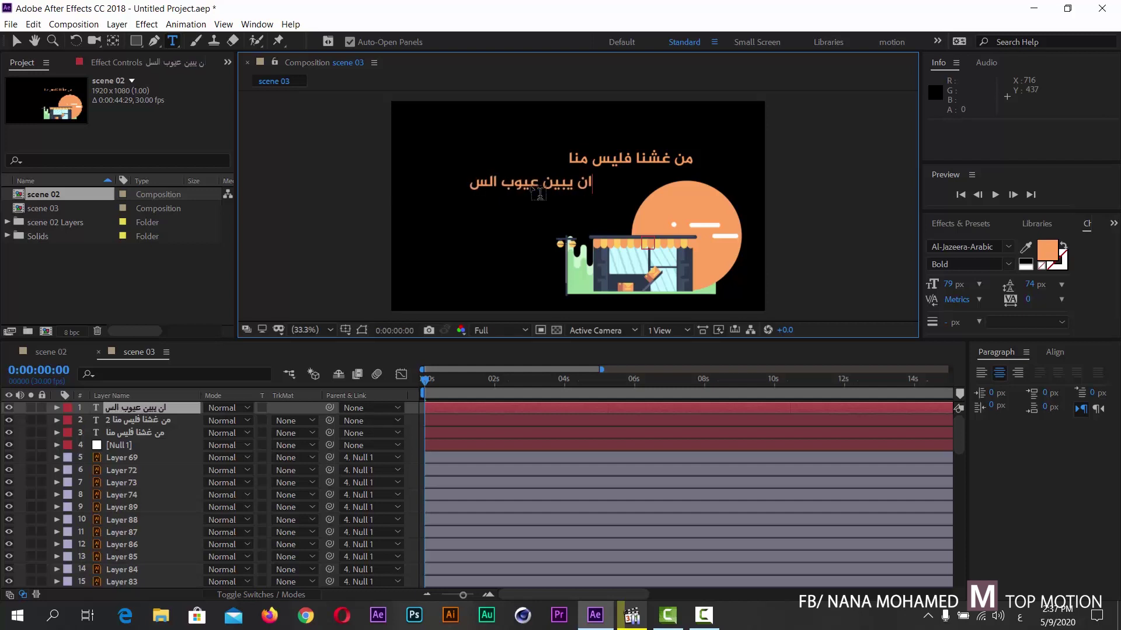
{"action": "type", "text": "لعه ان"}
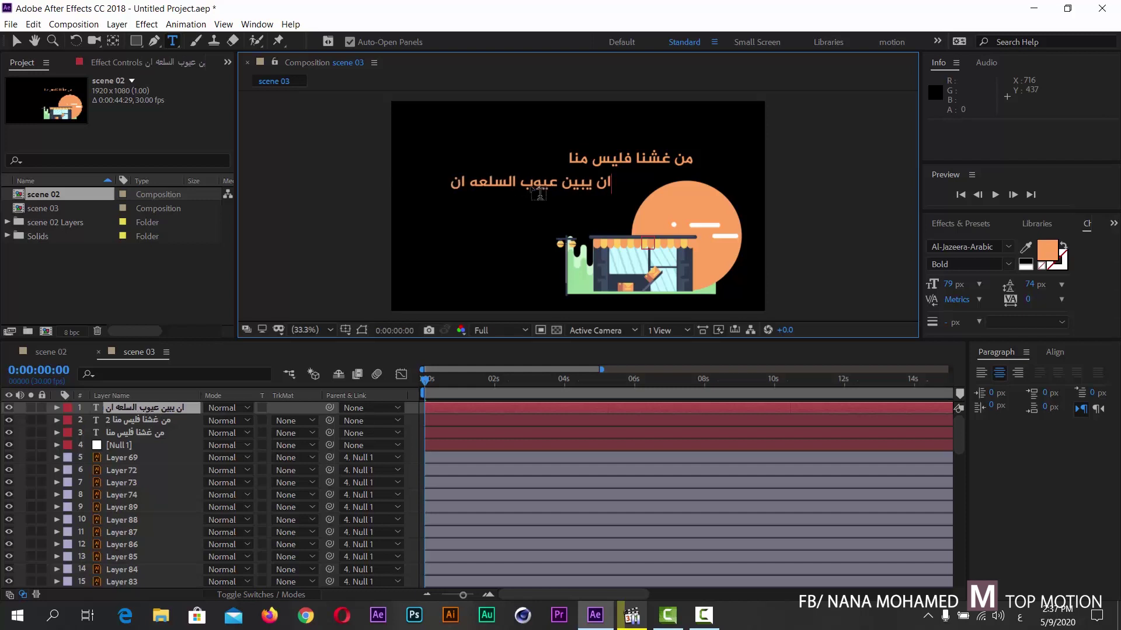
{"action": "type", "text": " وجدت"}
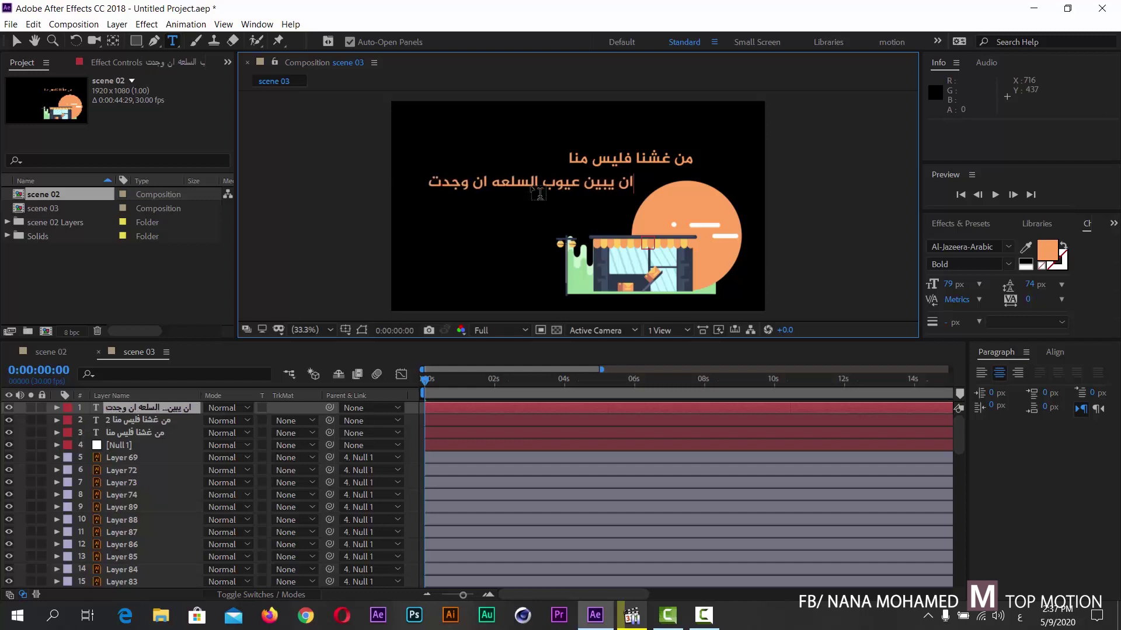
{"action": "left_click", "coordinate": [16, 41]}
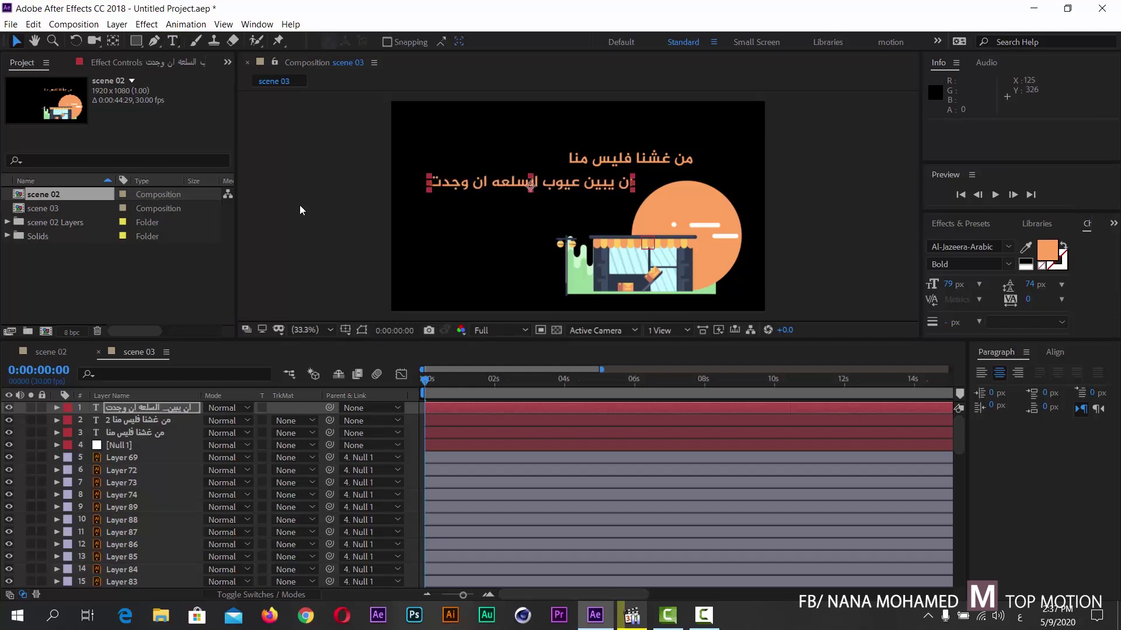
- Reduce the new Arabic line's font size to 63 px
{"action": "left_click", "coordinate": [181, 411]}
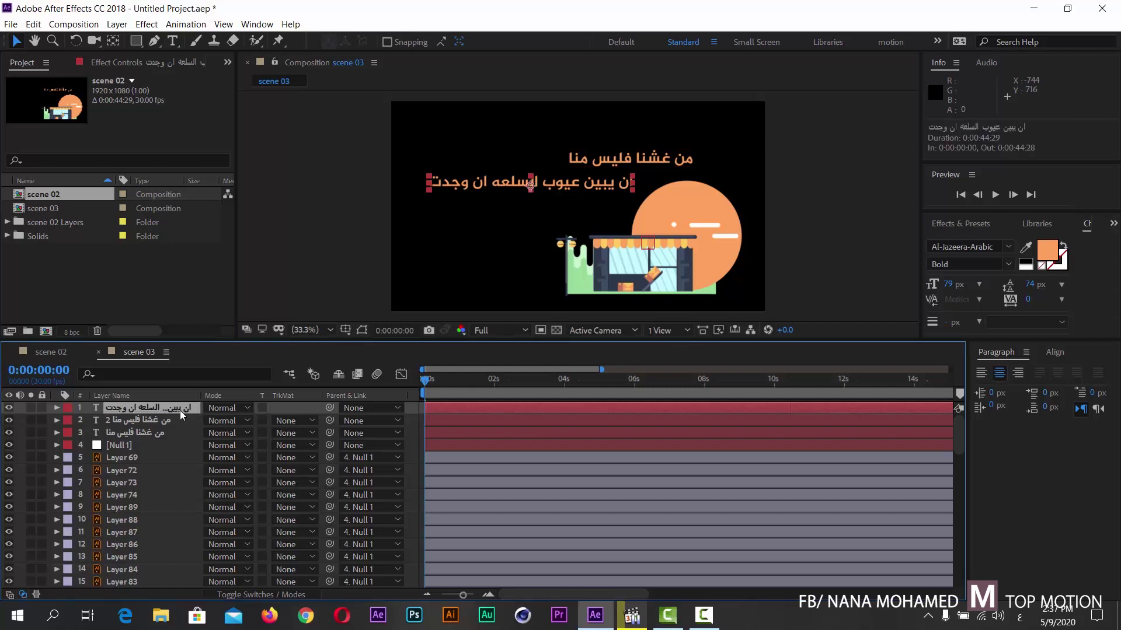
{"action": "double_click", "coordinate": [181, 411]}
{"action": "left_click_drag", "start_coordinate": [947, 285], "coordinate": [938, 290]}
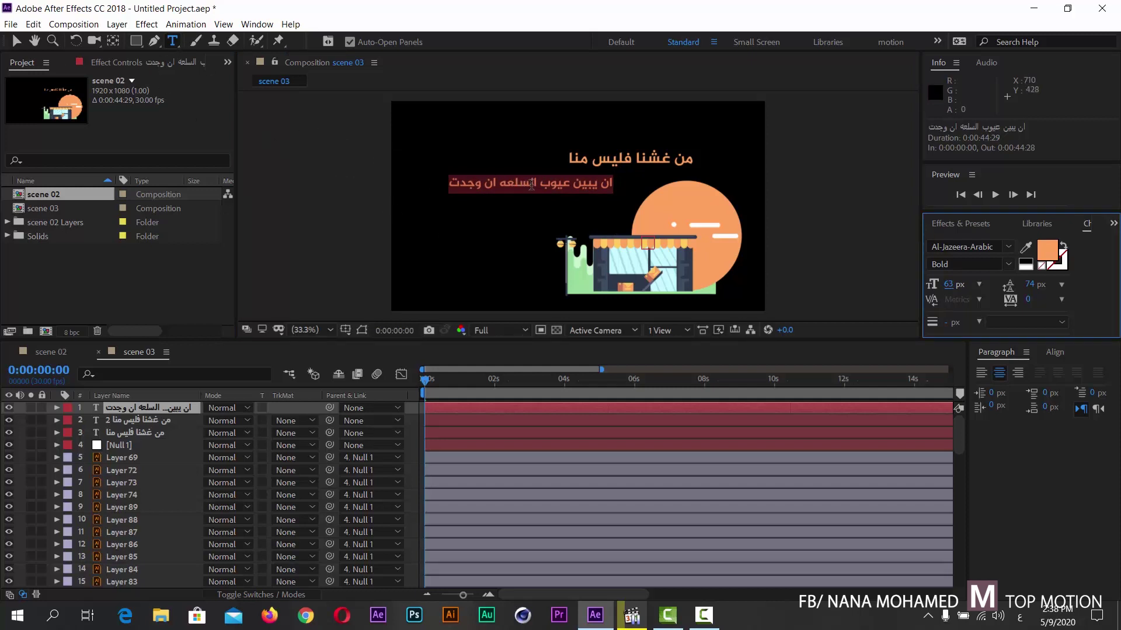
- Move the new Arabic line down and to the left, beside the orange circle
{"action": "mouse_move", "coordinate": [546, 187]}
{"action": "left_mouse_down"}
{"action": "mouse_move", "coordinate": [527, 208]}
{"action": "mouse_move", "coordinate": [537, 209]}
{"action": "left_mouse_up"}
{"action": "double_click", "coordinate": [512, 205]}
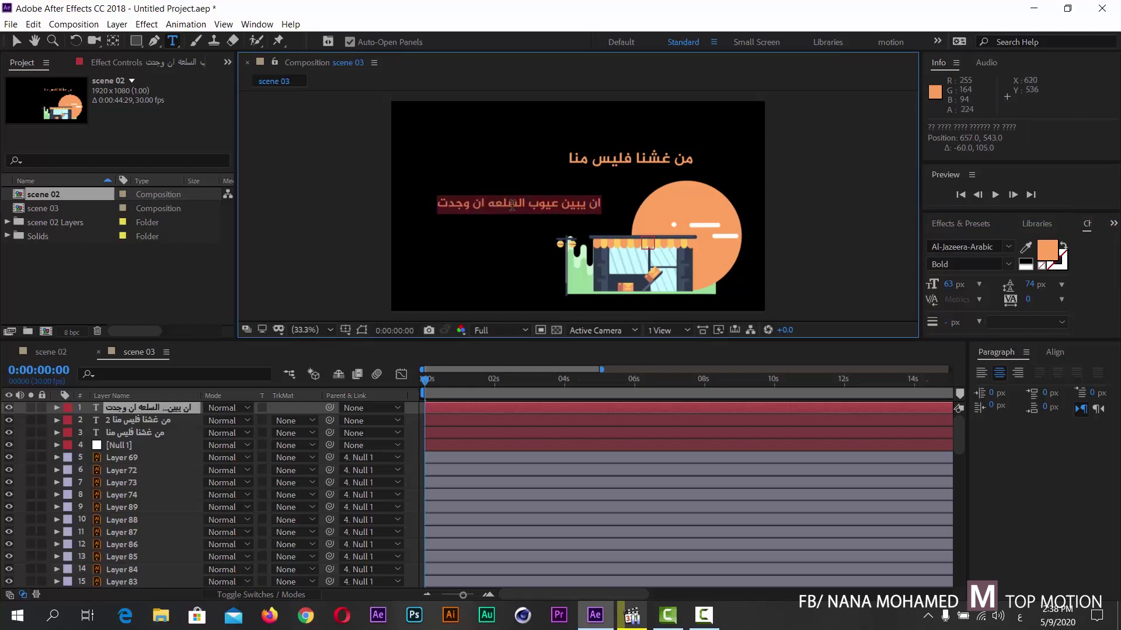
{"action": "left_click", "coordinate": [16, 41]}
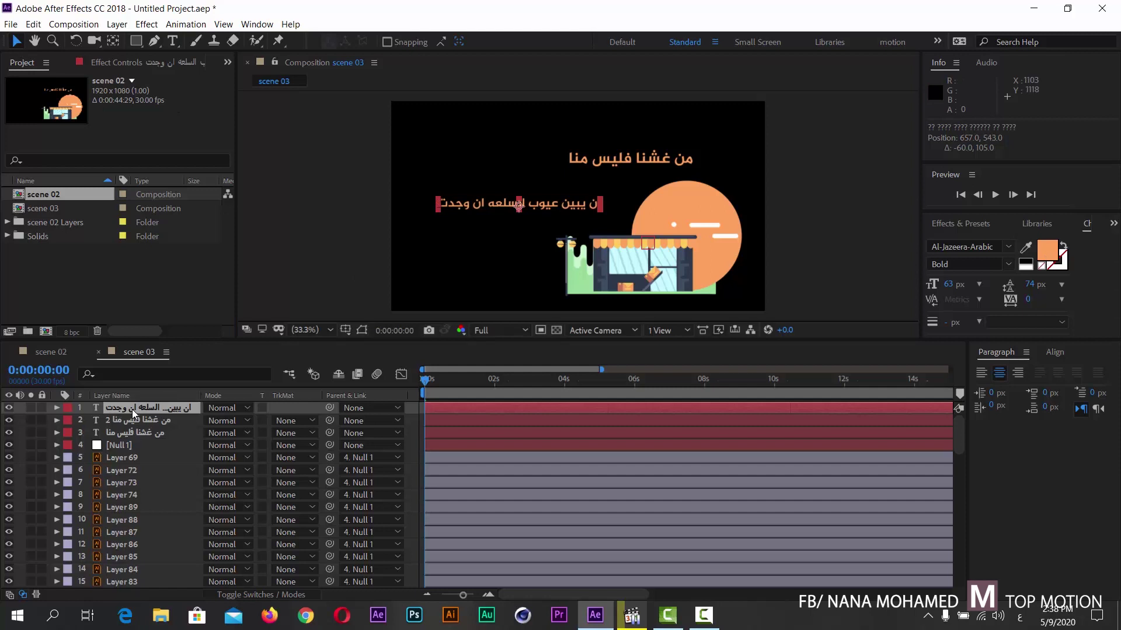
- Change the Arabic line's fill colour to white (FFFFFF)
{"action": "left_click", "coordinate": [1046, 249]}
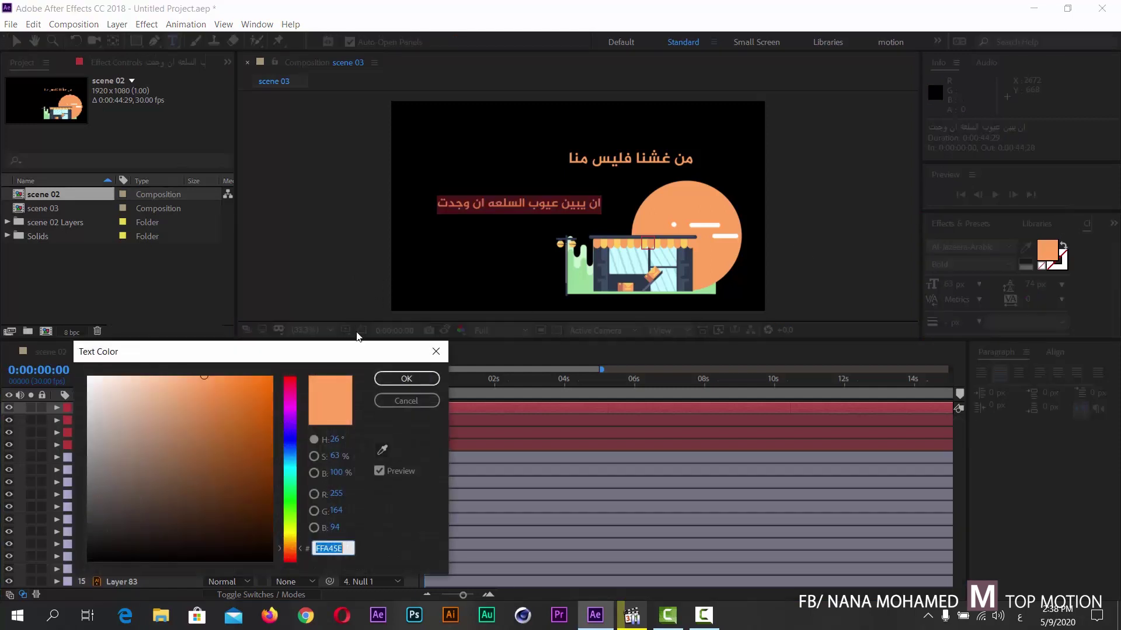
{"action": "left_click", "coordinate": [88, 377]}
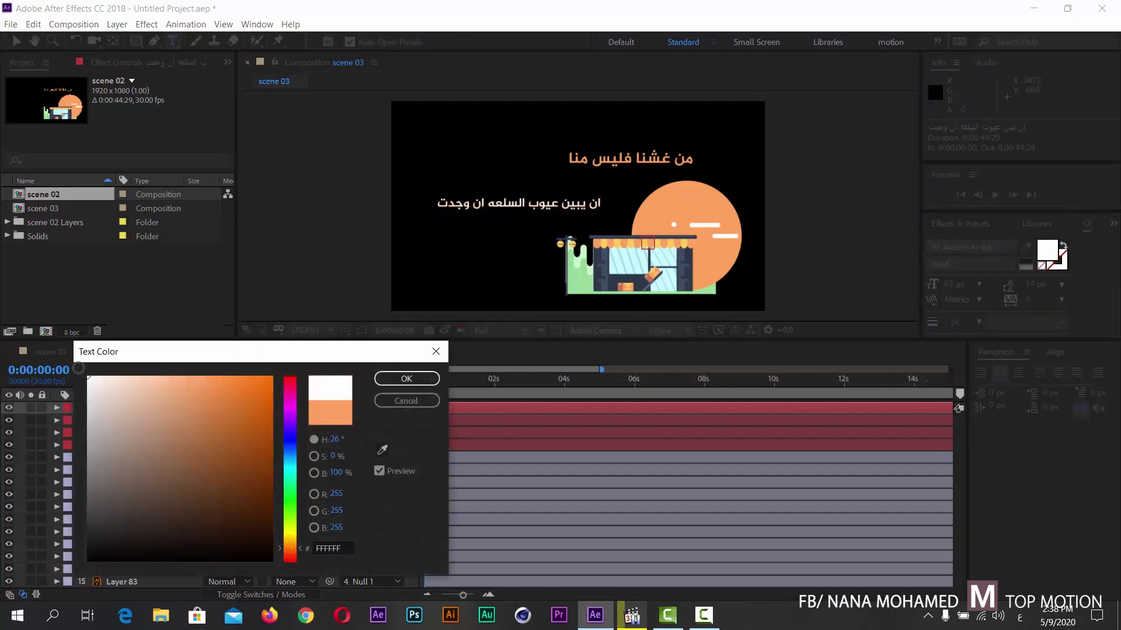
{"action": "left_click", "coordinate": [378, 376]}
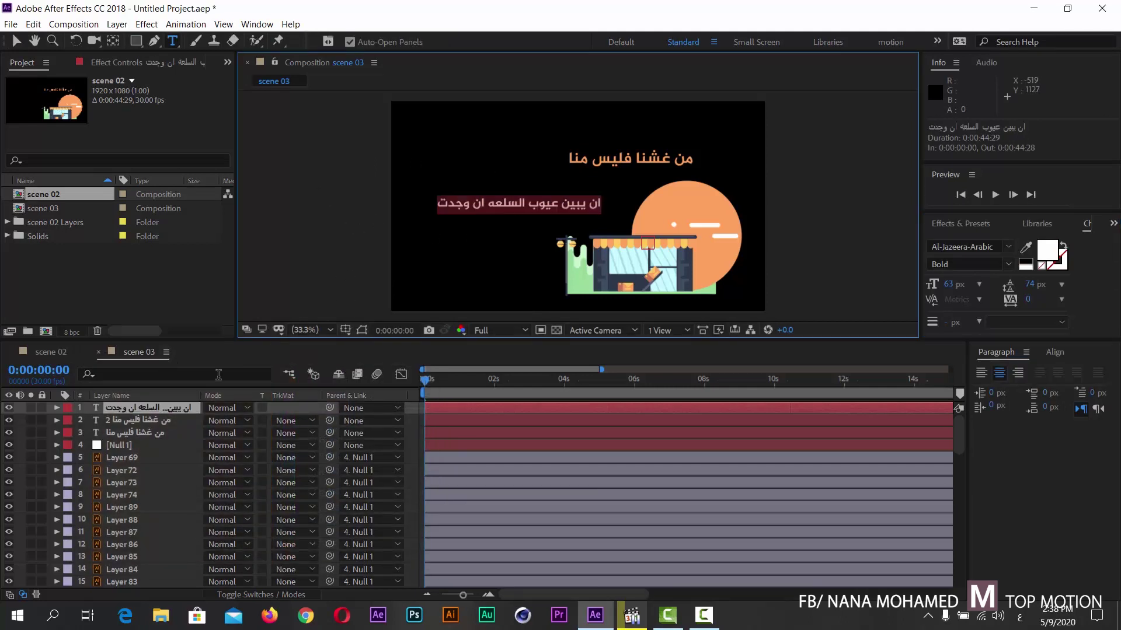
{"action": "left_click", "coordinate": [308, 411]}
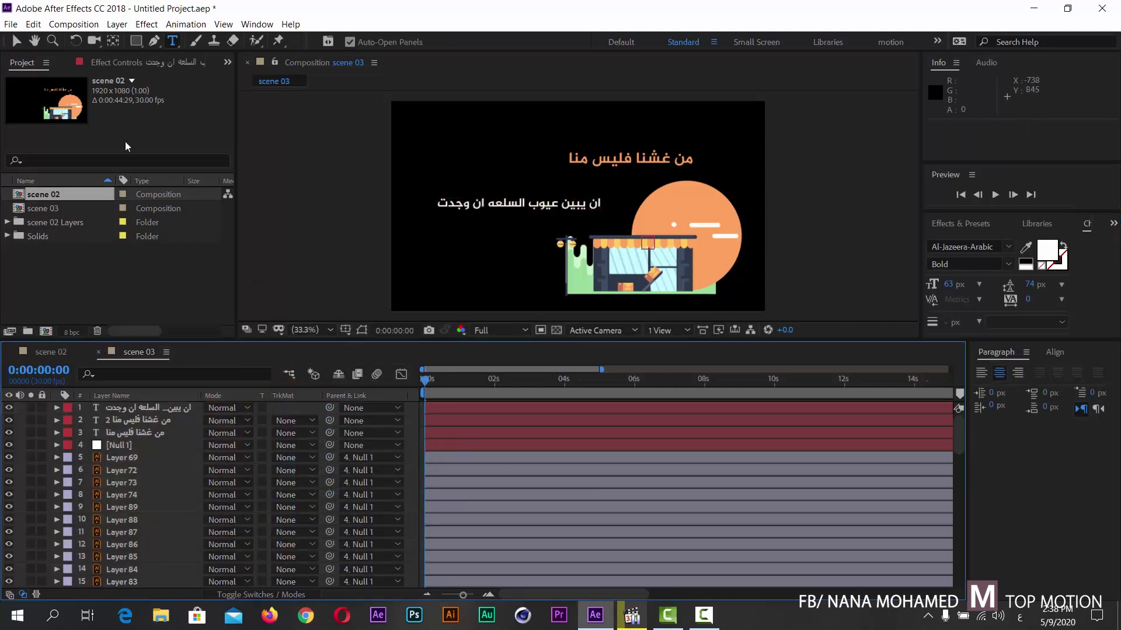
- Draw a rectangle over the Arabic sentence, with its fill sampled from the circle's orange
{"action": "left_click", "coordinate": [136, 40]}
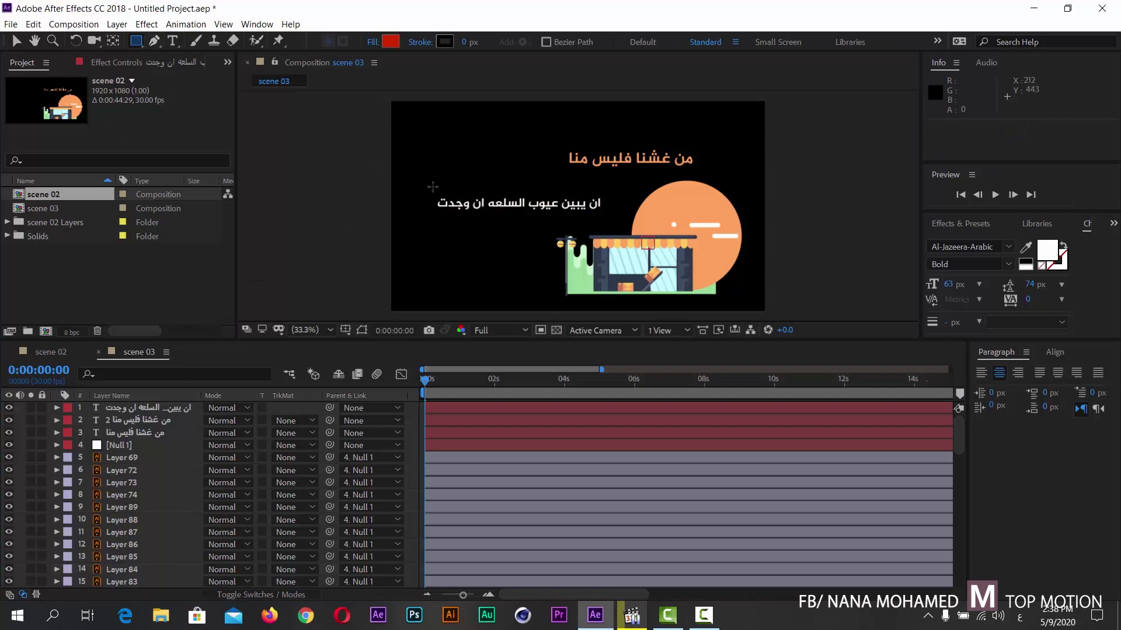
{"action": "left_click_drag", "start_coordinate": [432, 186], "coordinate": [614, 227]}
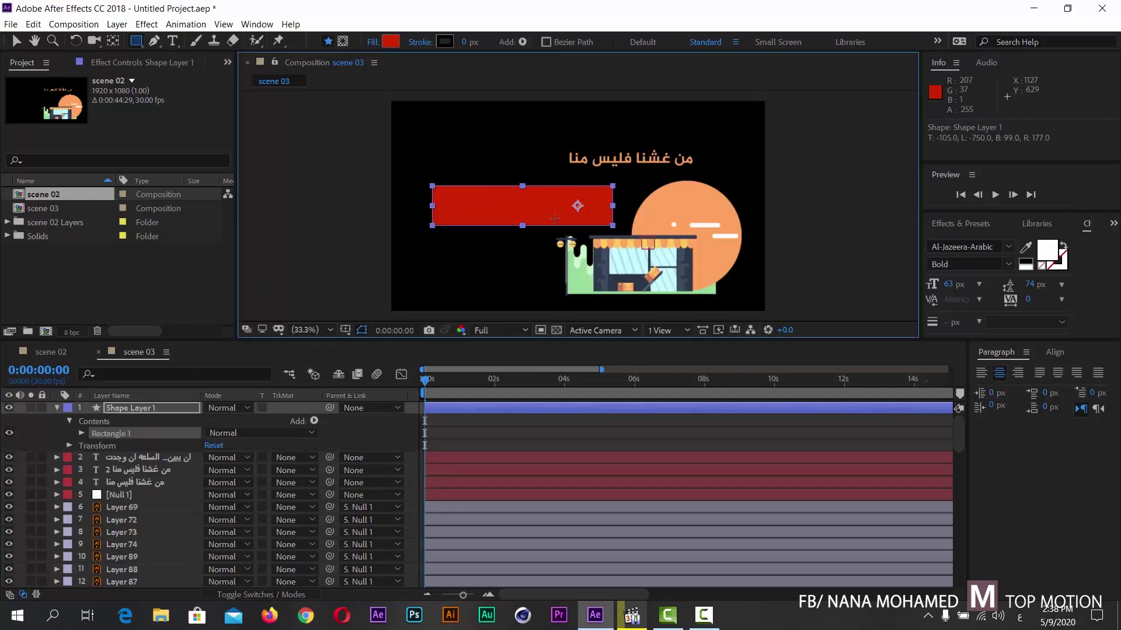
{"action": "left_click", "coordinate": [385, 41]}
{"action": "left_click", "coordinate": [384, 452]}
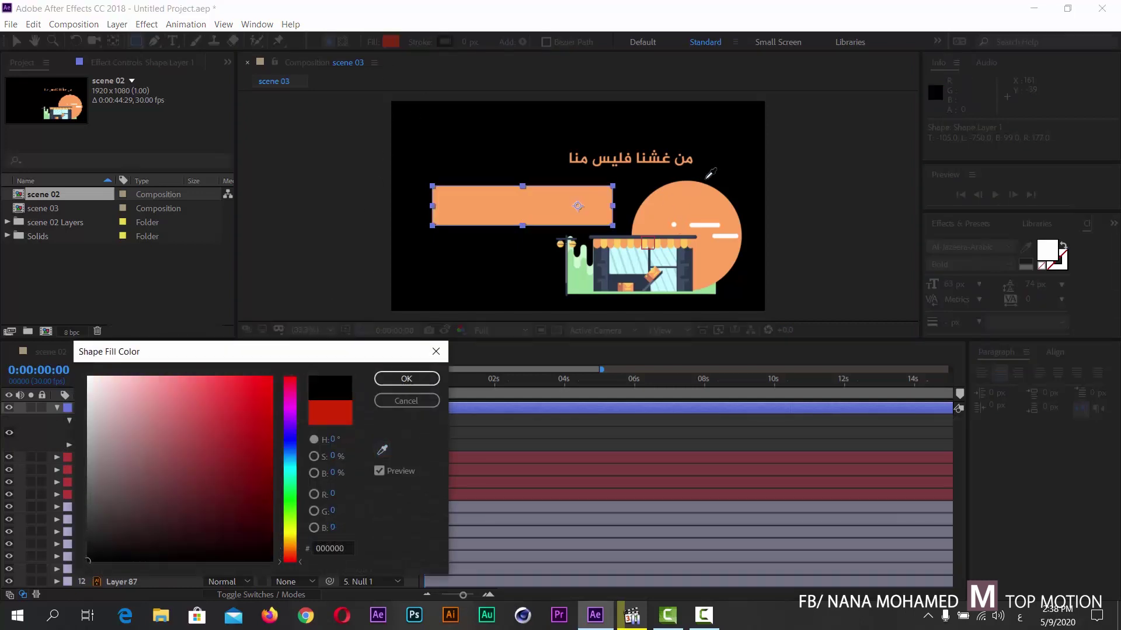
{"action": "left_click", "coordinate": [708, 190]}
{"action": "left_click", "coordinate": [407, 379]}
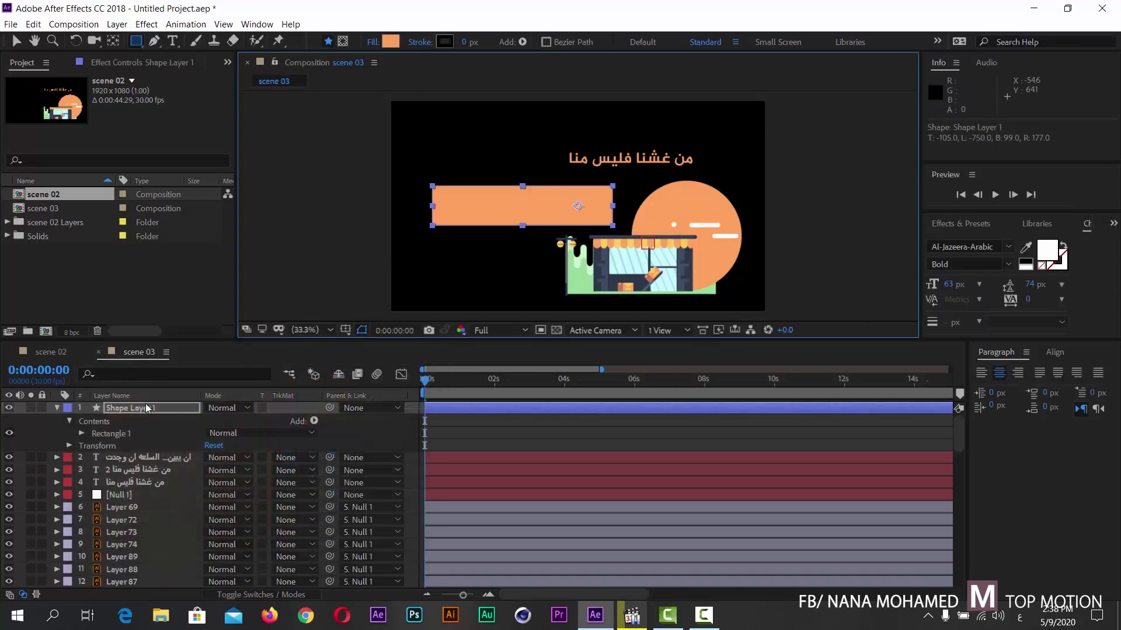
- Place the orange bar layer beneath the Arabic text layer and nudge the bar slightly left
{"action": "left_click_drag", "start_coordinate": [148, 412], "coordinate": [149, 464]}
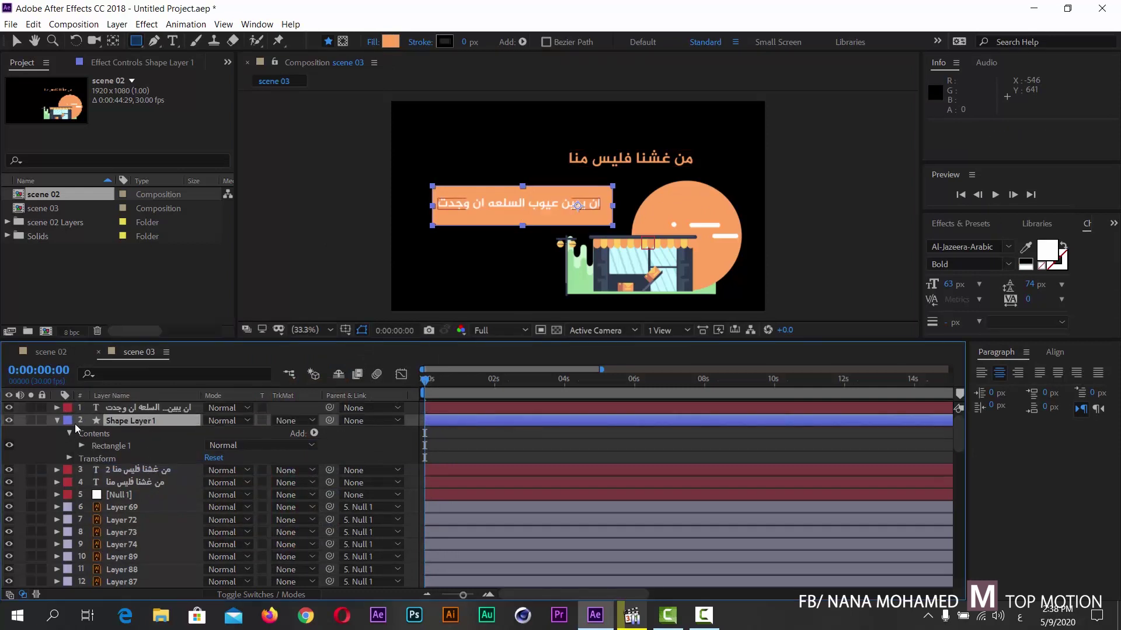
{"action": "key", "text": "u"}
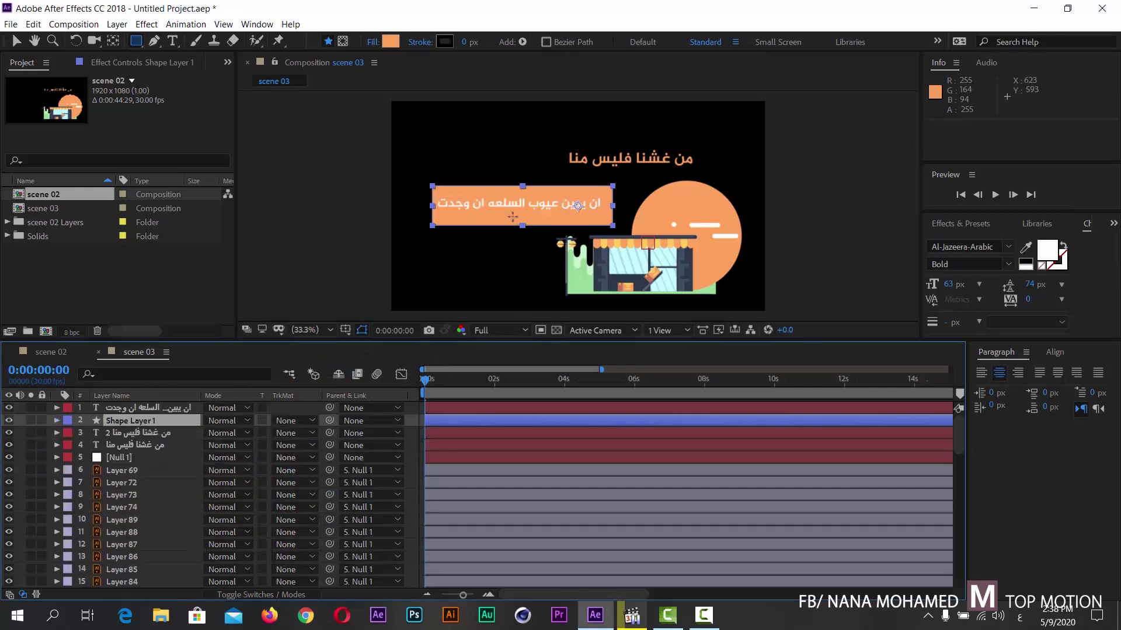
{"action": "left_click", "coordinate": [16, 40]}
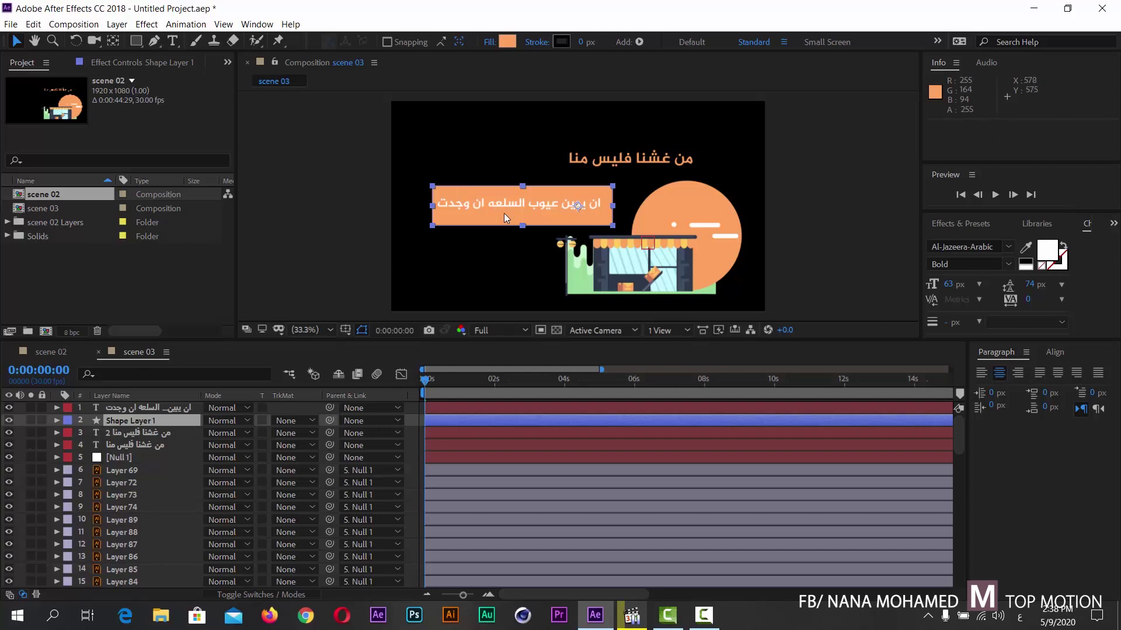
{"action": "left_click_drag", "start_coordinate": [505, 217], "coordinate": [500, 216]}
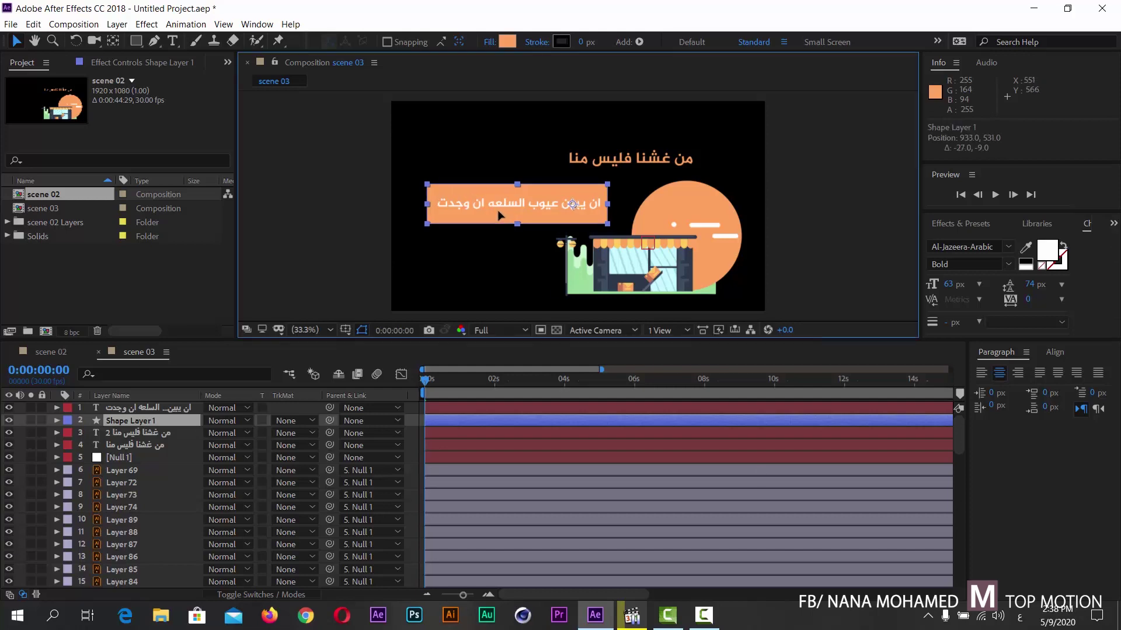
{"action": "left_click", "coordinate": [632, 615]}
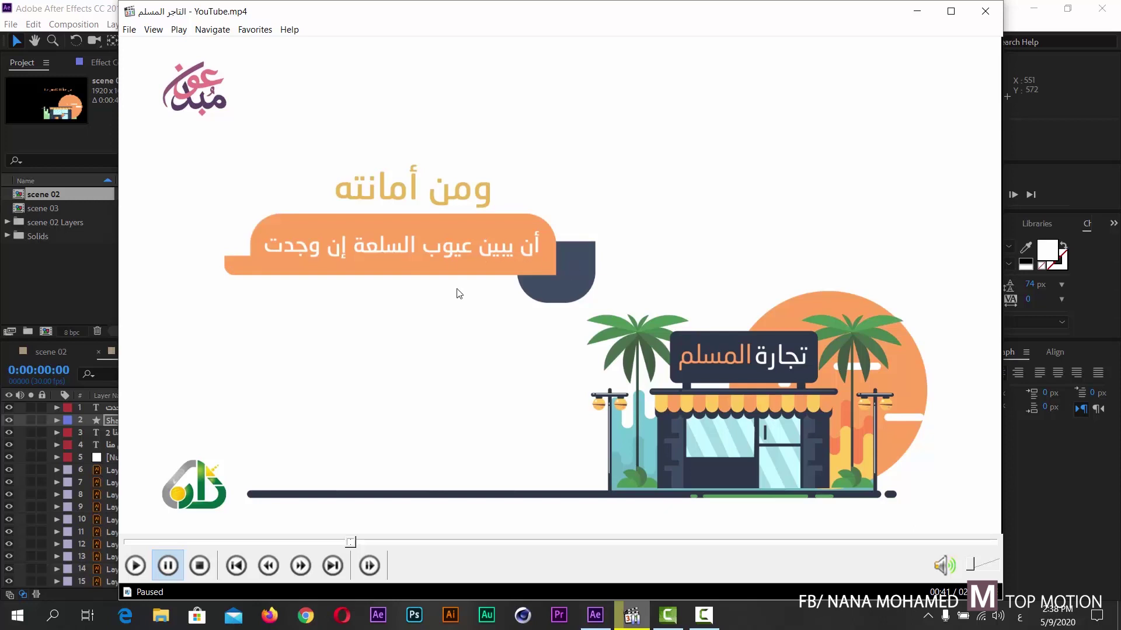
- Briefly play and pause the reference clip to review its orange-bar sentence, then minimize the player
{"action": "left_click", "coordinate": [228, 268]}
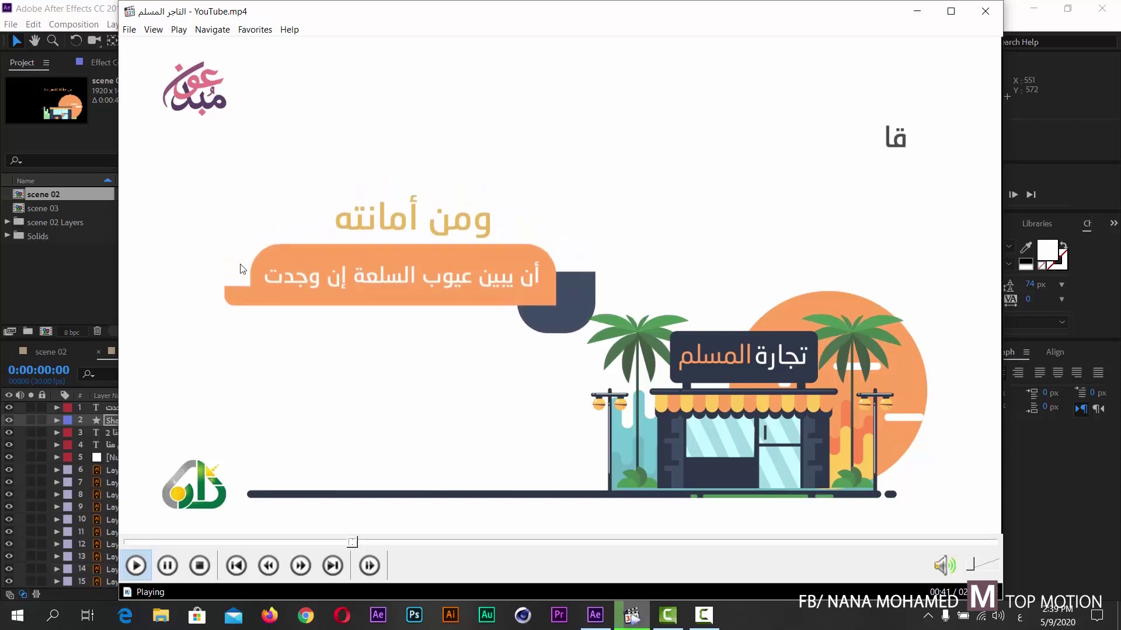
{"action": "left_click", "coordinate": [318, 316]}
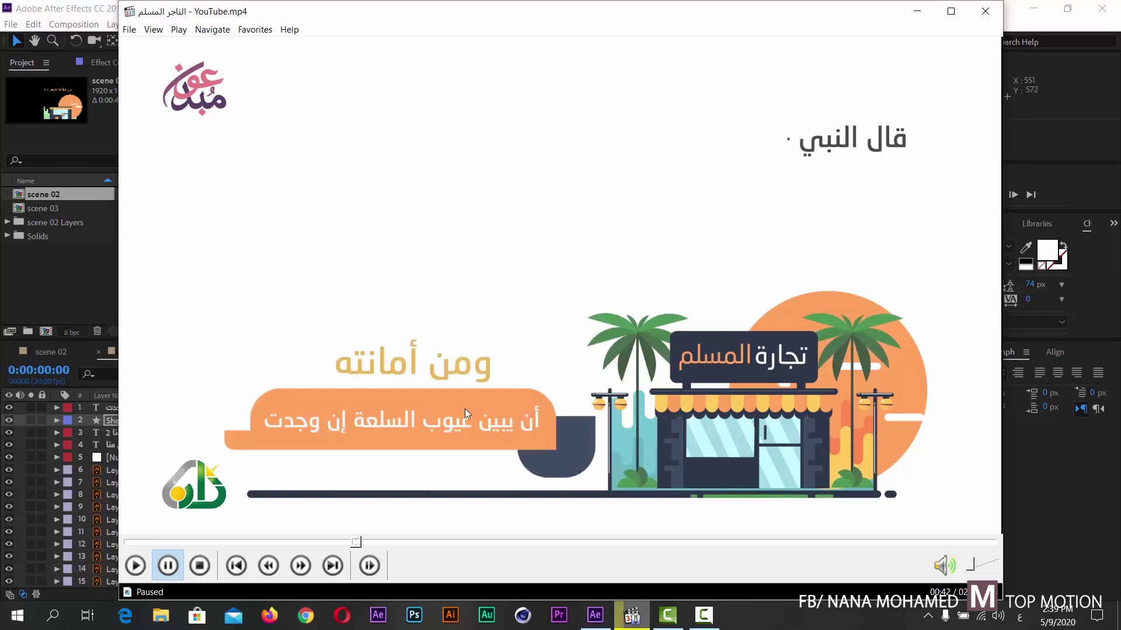
{"action": "left_click", "coordinate": [917, 11]}
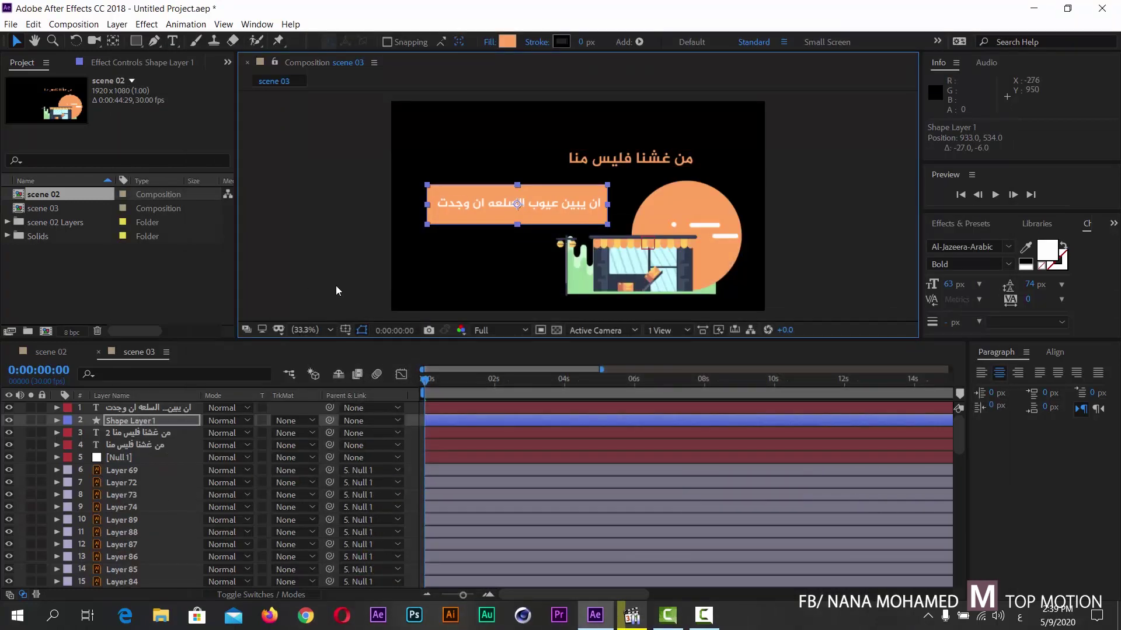
- Select the Arabic sentence text layer and lower the Composition/Timeline divider to enlarge the composition view
{"action": "left_click", "coordinate": [335, 285]}
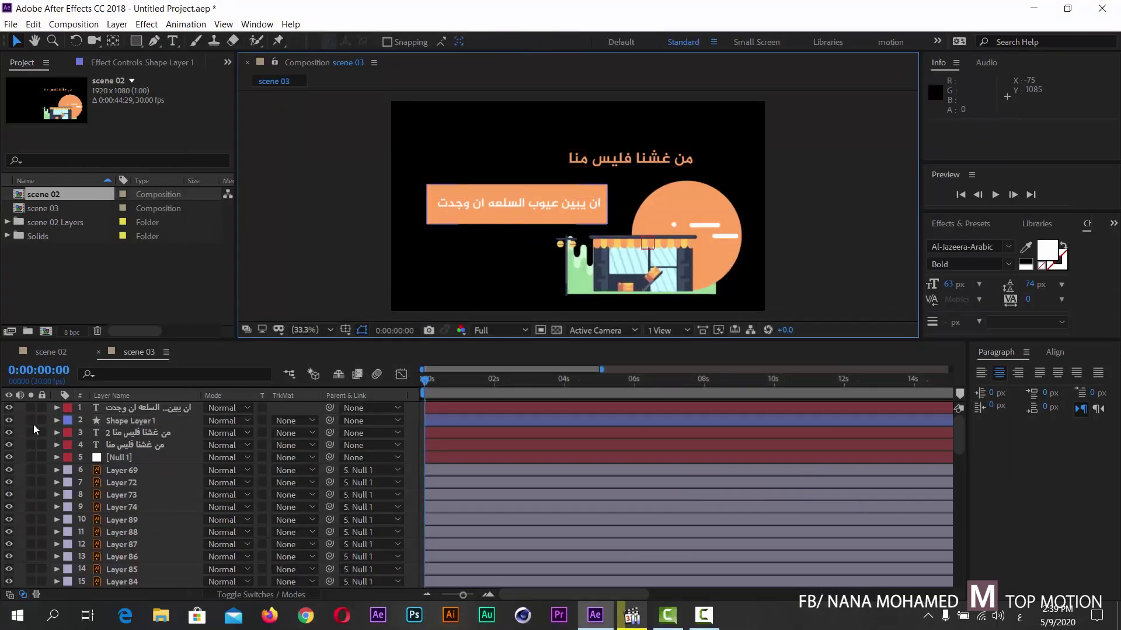
{"action": "left_click", "coordinate": [145, 408]}
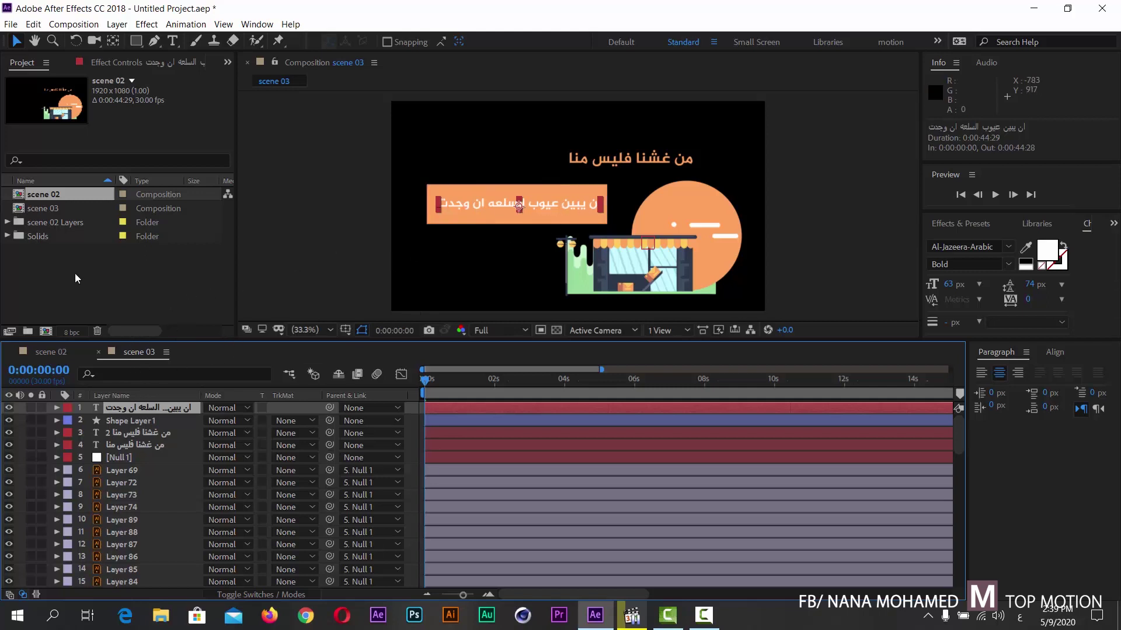
{"action": "left_click", "coordinate": [25, 208]}
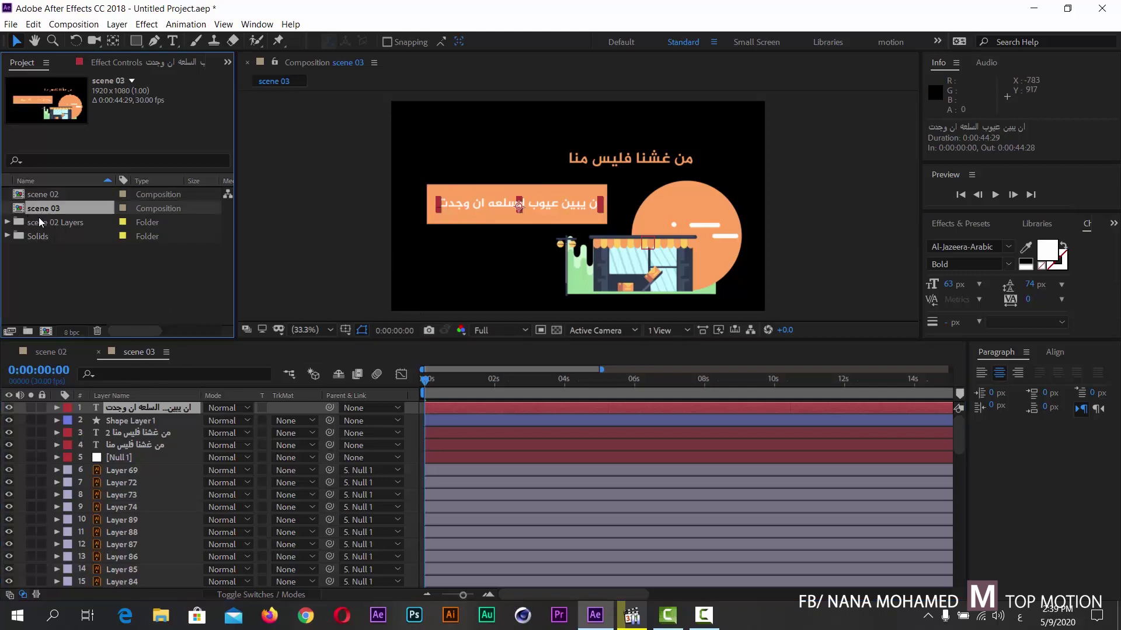
{"action": "left_click", "coordinate": [165, 407]}
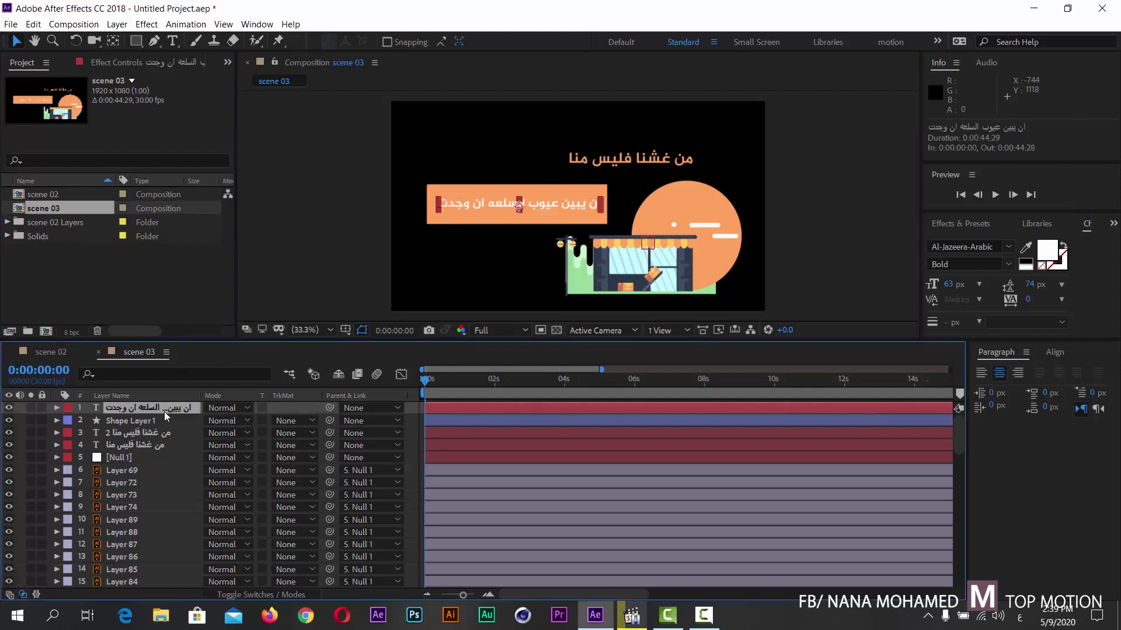
{"action": "left_click", "coordinate": [354, 217]}
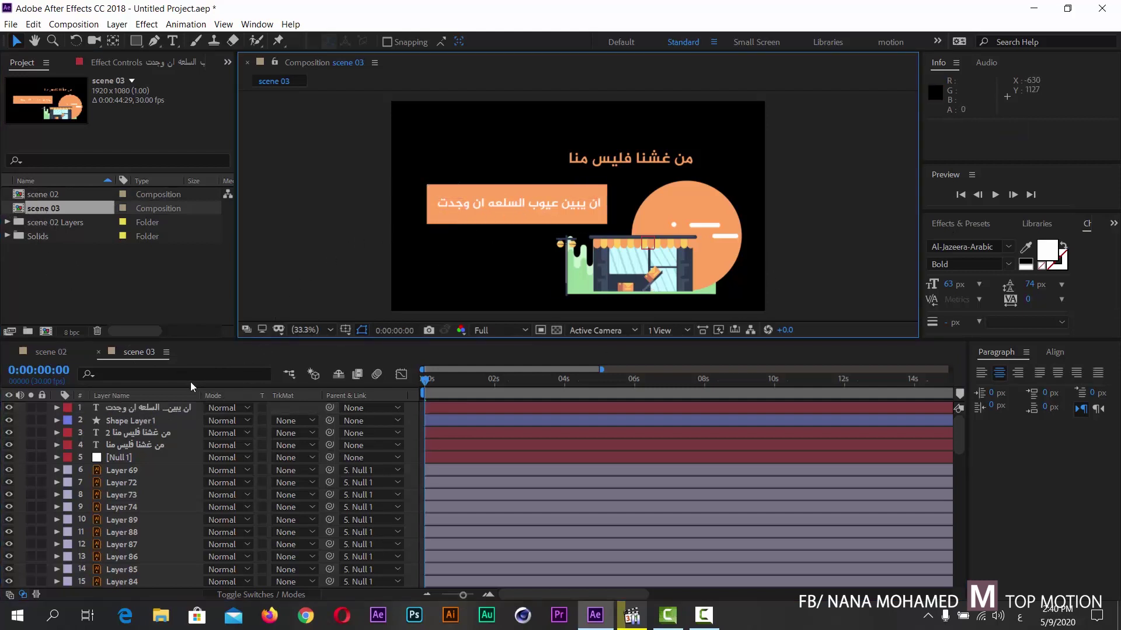
{"action": "left_click", "coordinate": [144, 406]}
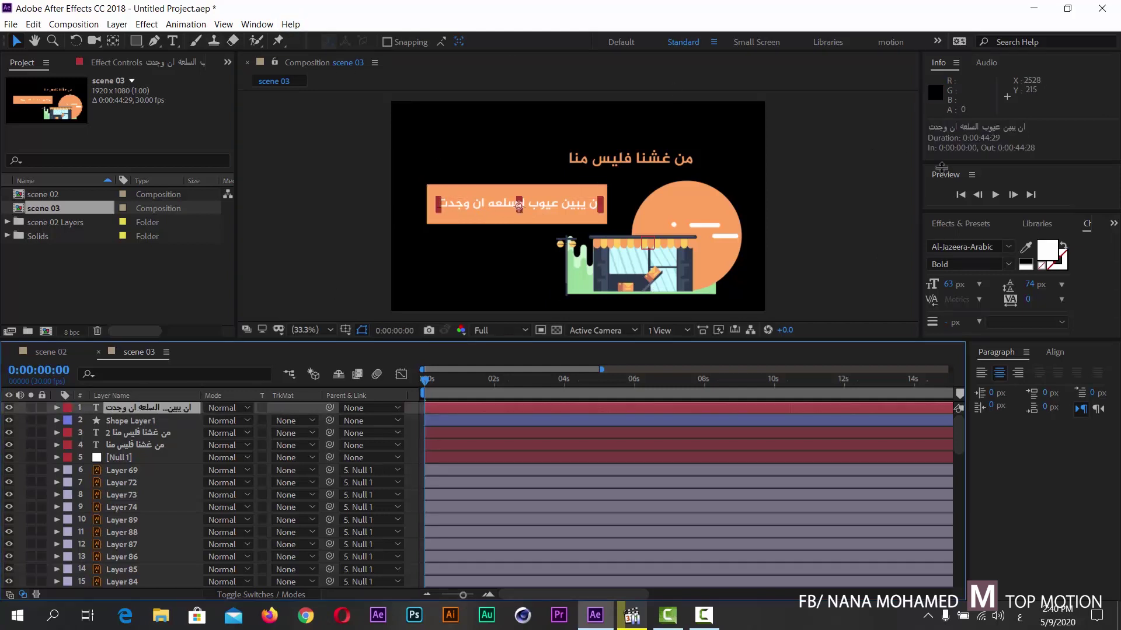
{"action": "left_click_drag", "start_coordinate": [940, 338], "coordinate": [941, 383]}
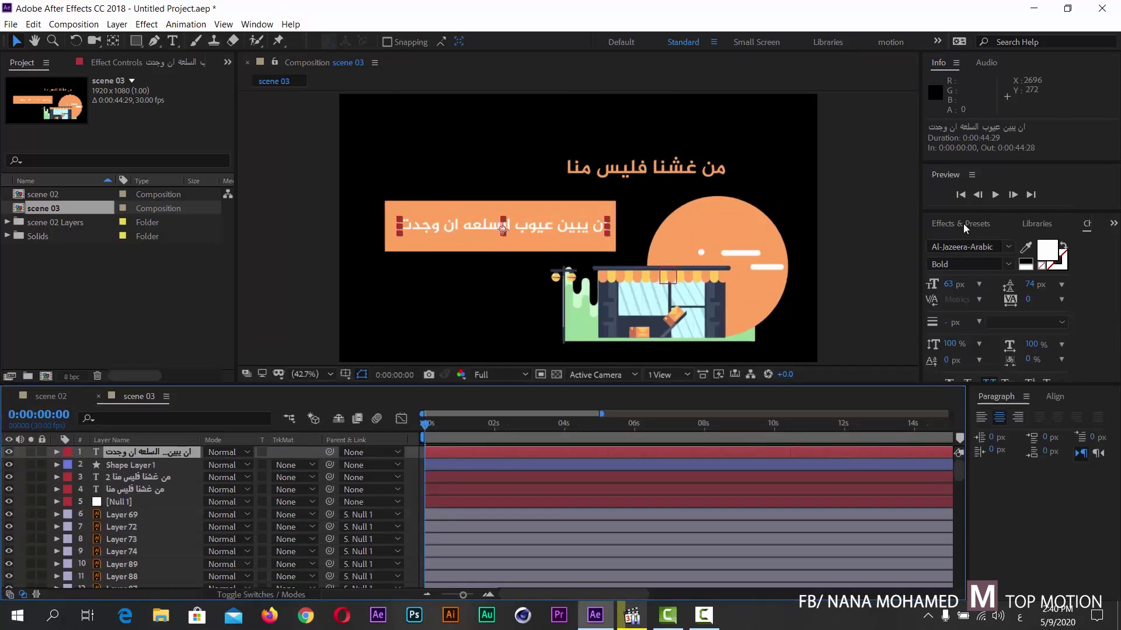
- In Effects & Presets, expand Animation Presets and scroll to Text › Animate In to find Drop In By Character
{"action": "left_click", "coordinate": [963, 223]}
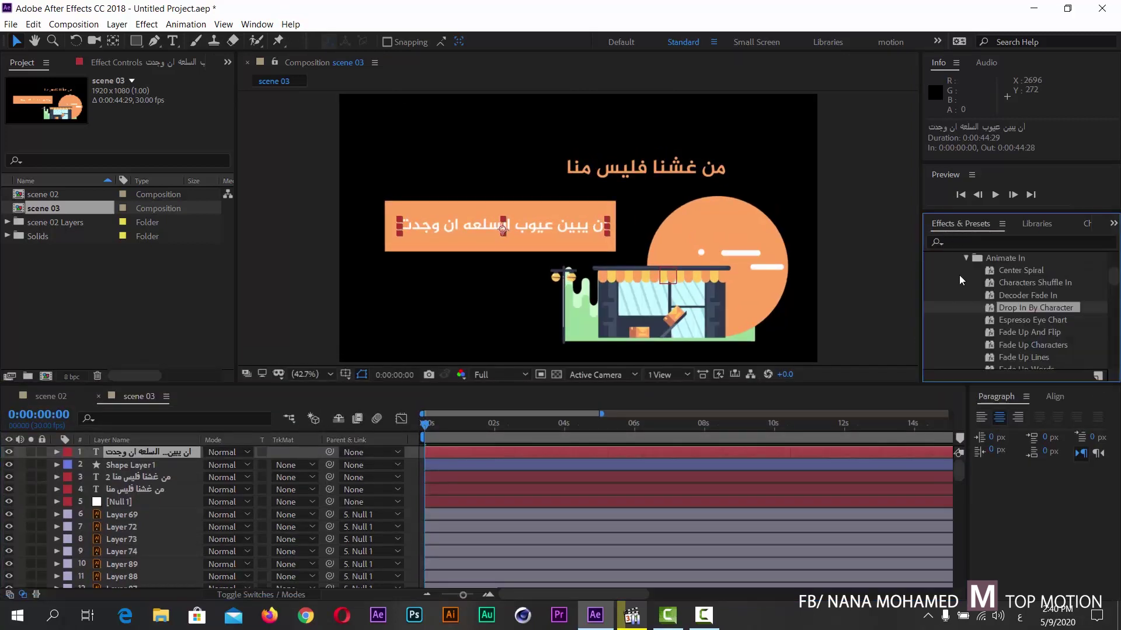
{"action": "scroll", "coordinate": [962, 286], "scroll_direction": "up", "scroll_amount": 4}
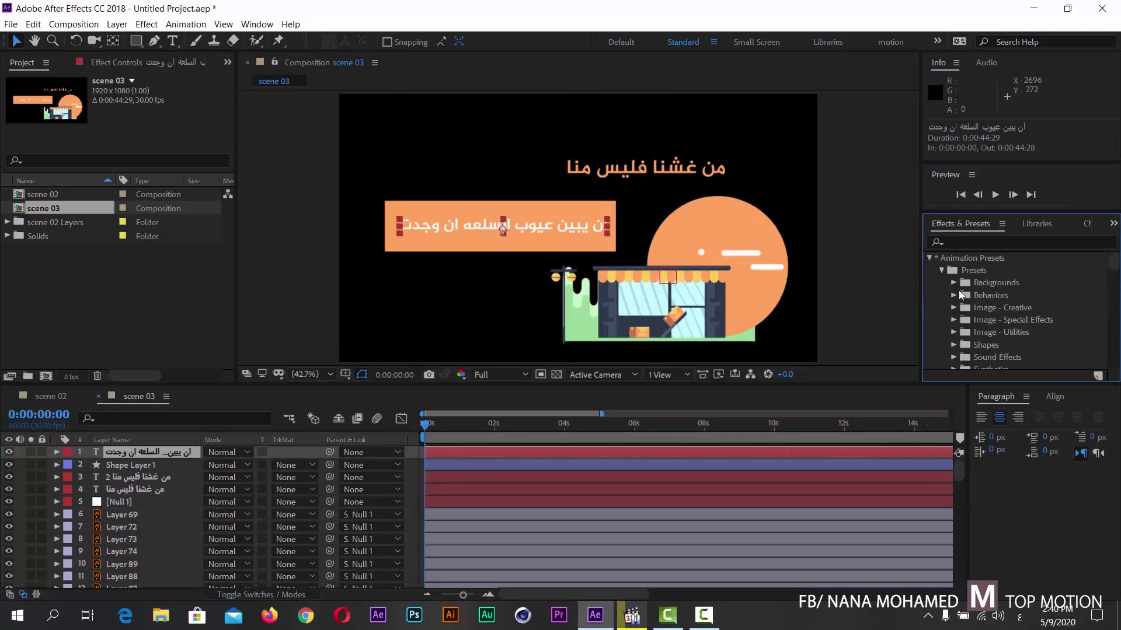
{"action": "left_click", "coordinate": [929, 259]}
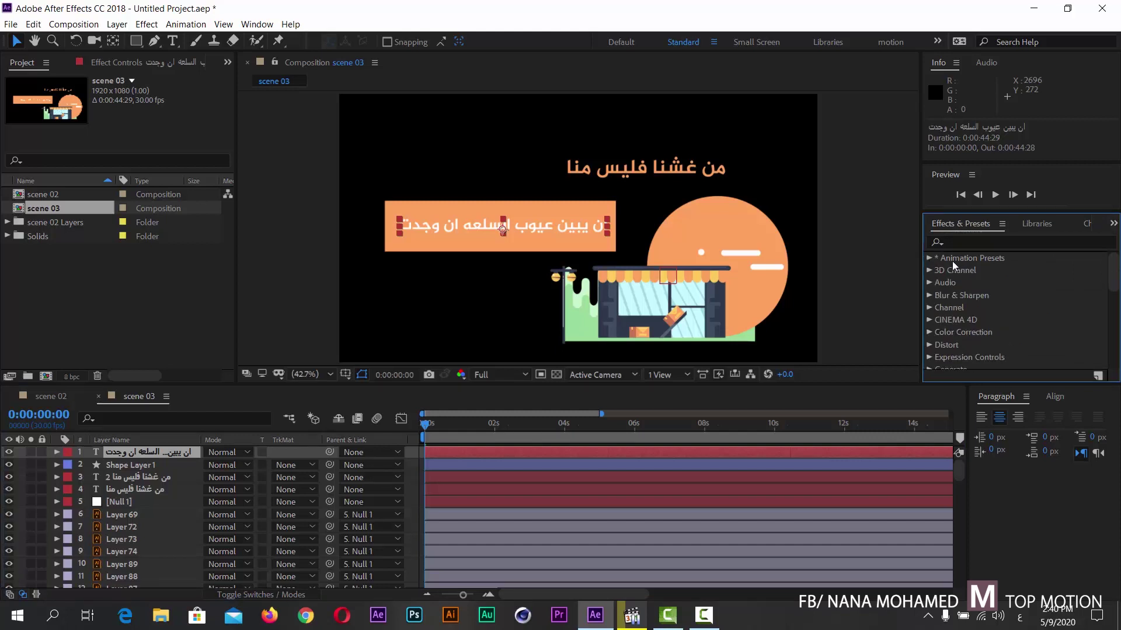
{"action": "left_click", "coordinate": [927, 259]}
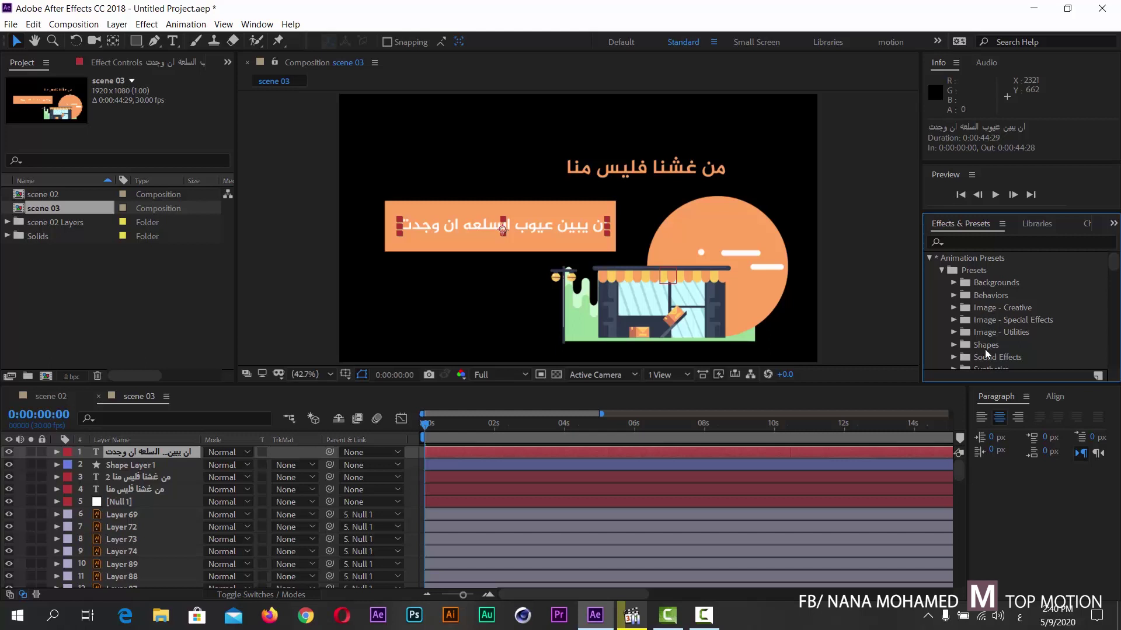
{"action": "scroll", "coordinate": [982, 339], "scroll_direction": "down", "scroll_amount": 1}
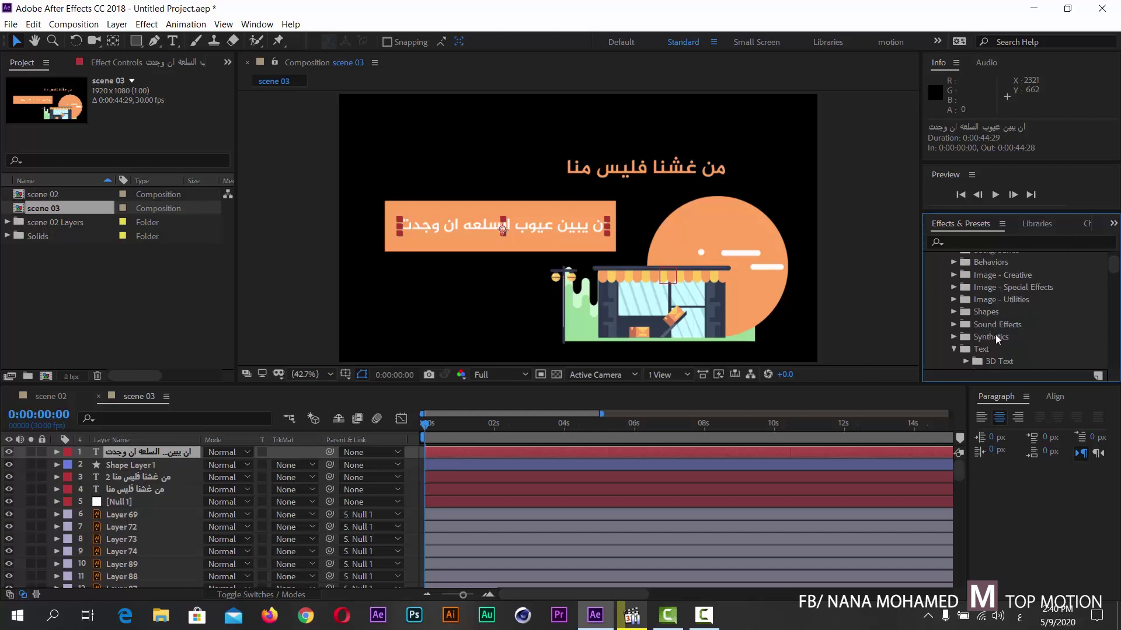
{"action": "scroll", "coordinate": [995, 345], "scroll_direction": "down", "scroll_amount": 1}
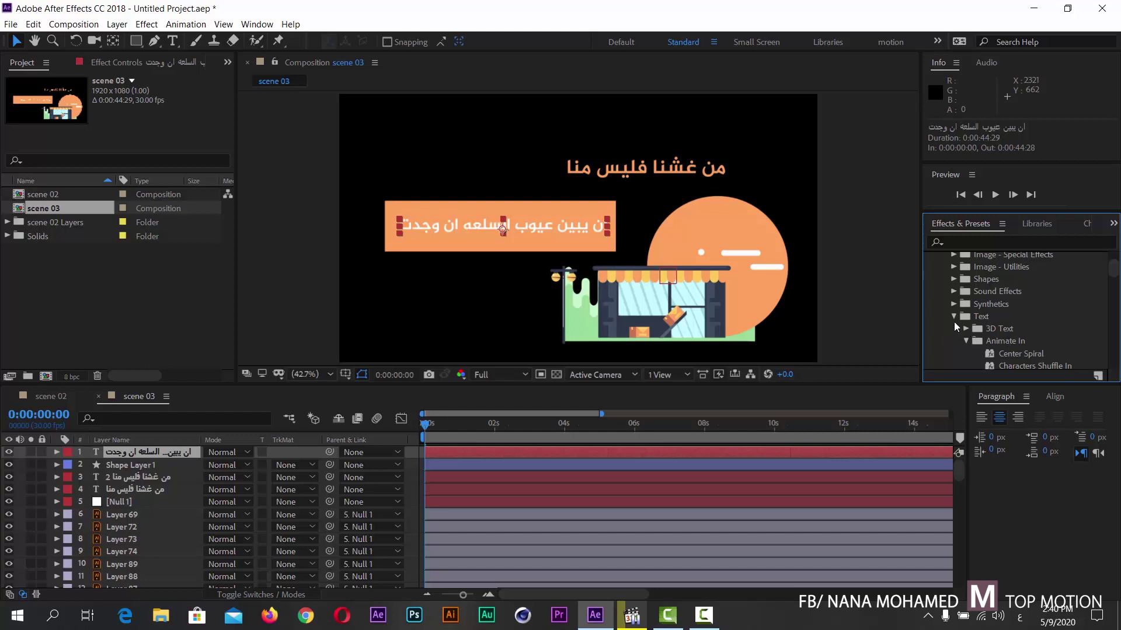
{"action": "scroll", "coordinate": [963, 343], "scroll_direction": "down", "scroll_amount": 1}
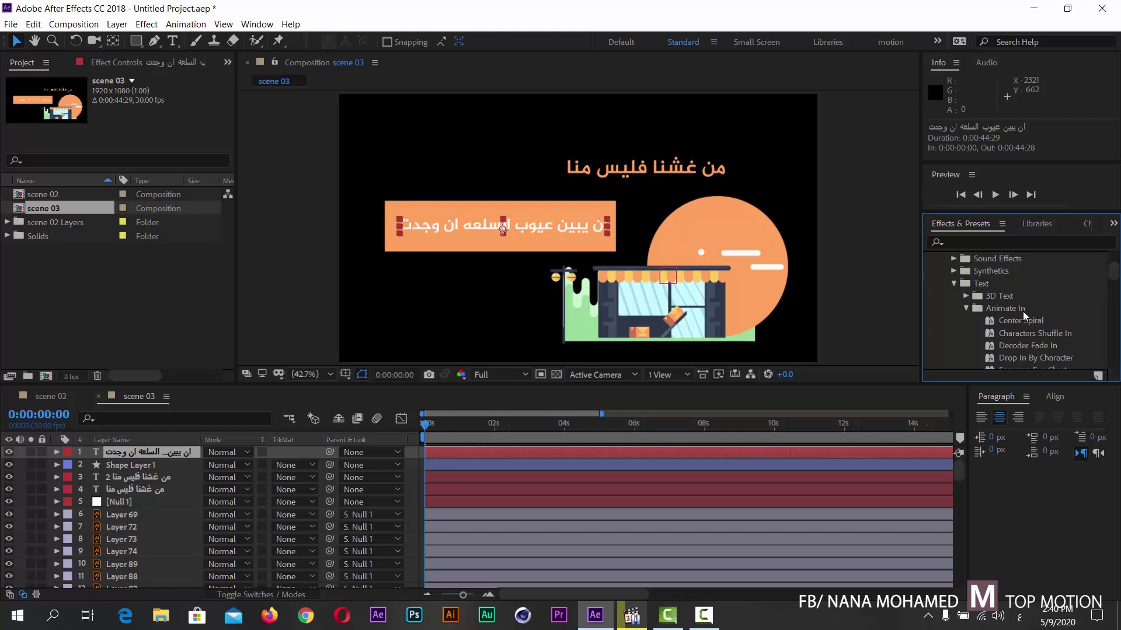
{"action": "scroll", "coordinate": [1021, 314], "scroll_direction": "down", "scroll_amount": 1}
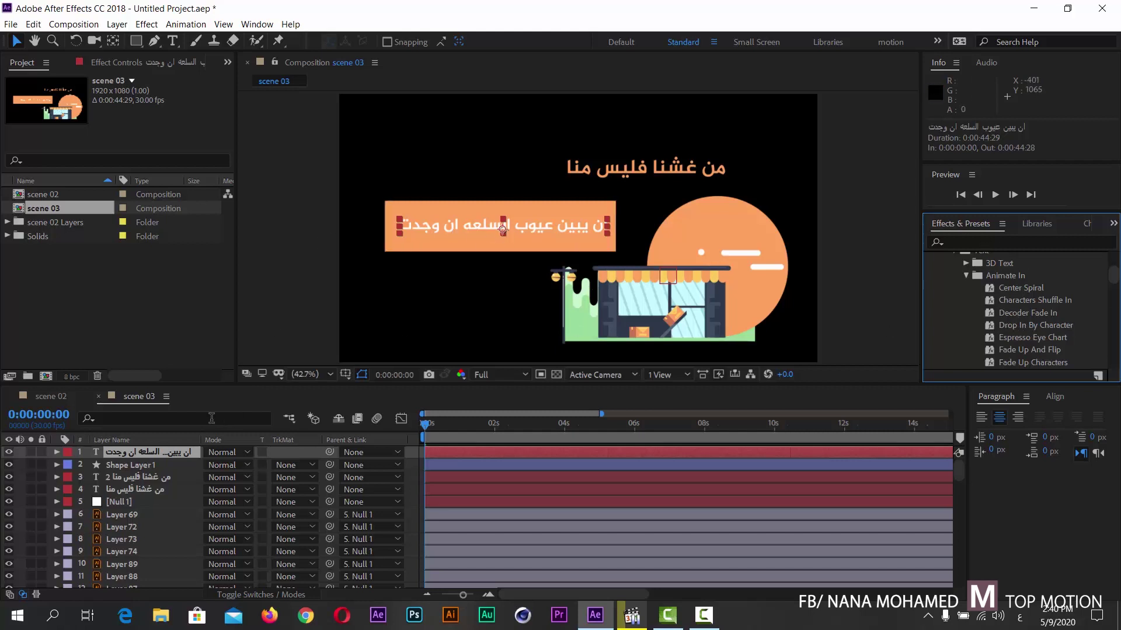
{"action": "left_click", "coordinate": [158, 456]}
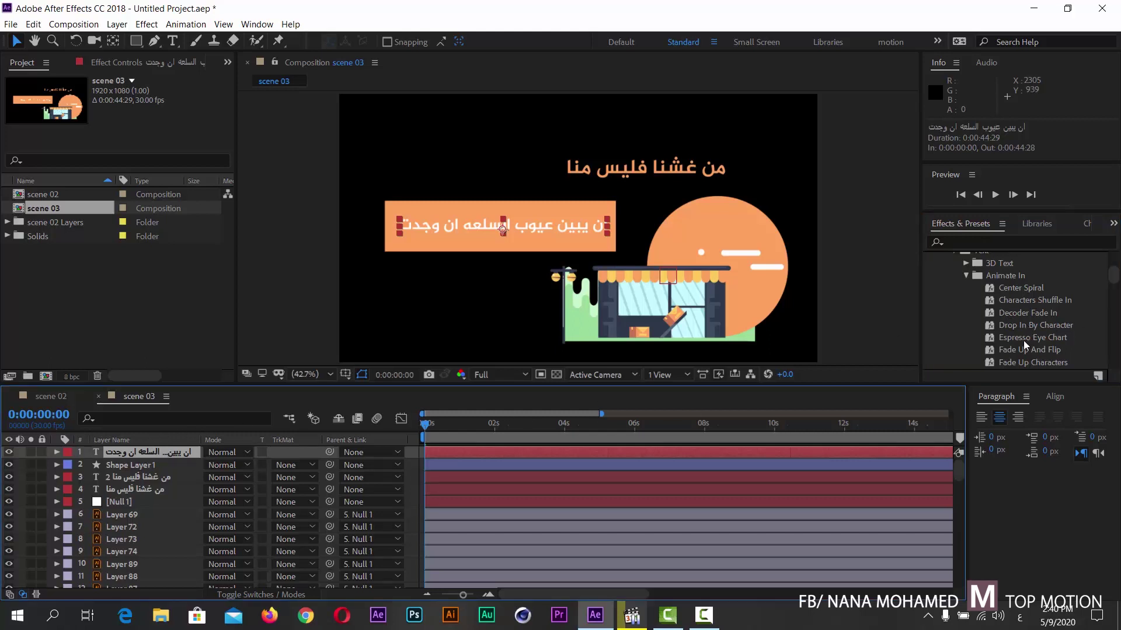
- Apply Drop In By Character to the Arabic sentence and reveal its animated keyframes
{"action": "double_click", "coordinate": [1031, 327]}
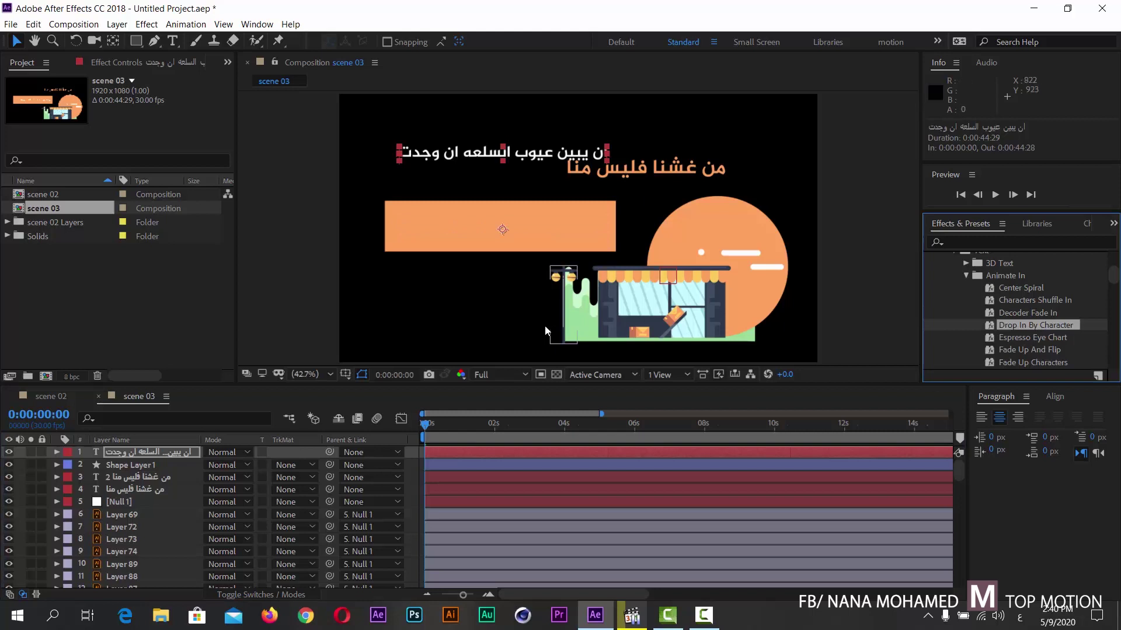
{"action": "left_click", "coordinate": [170, 452]}
{"action": "key", "text": "u"}
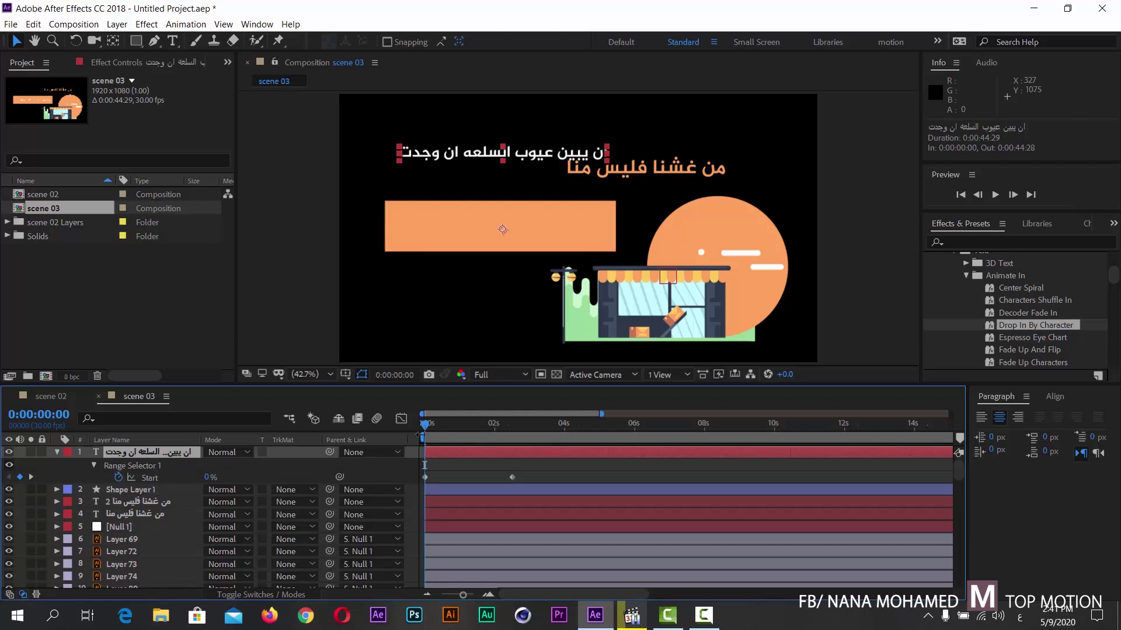
{"action": "key", "text": "space"}
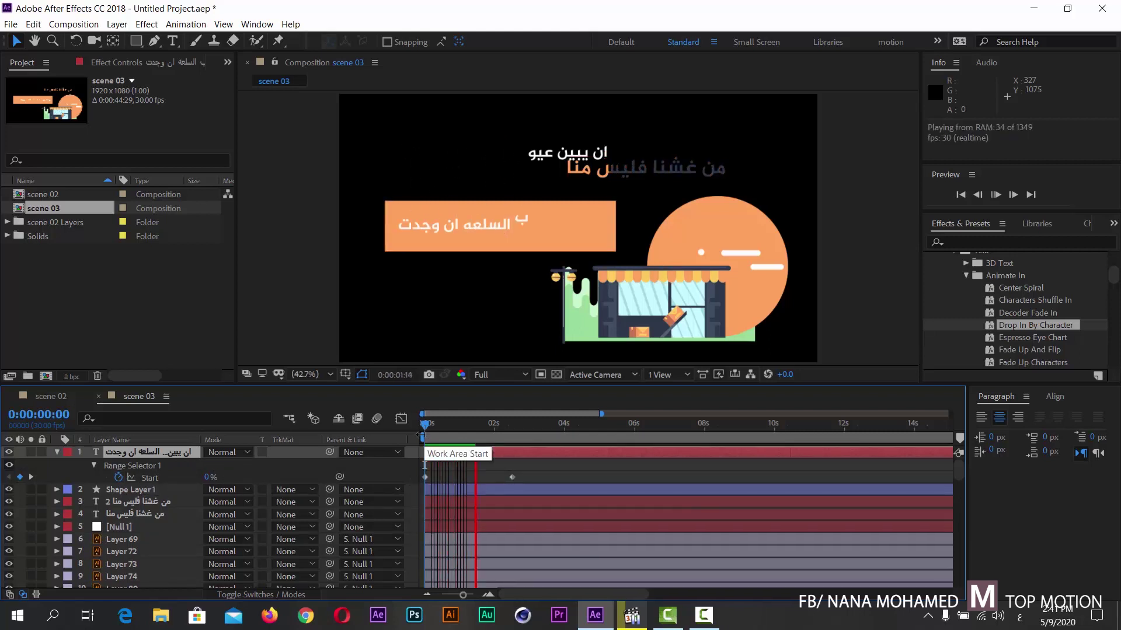
{"action": "left_click", "coordinate": [490, 425]}
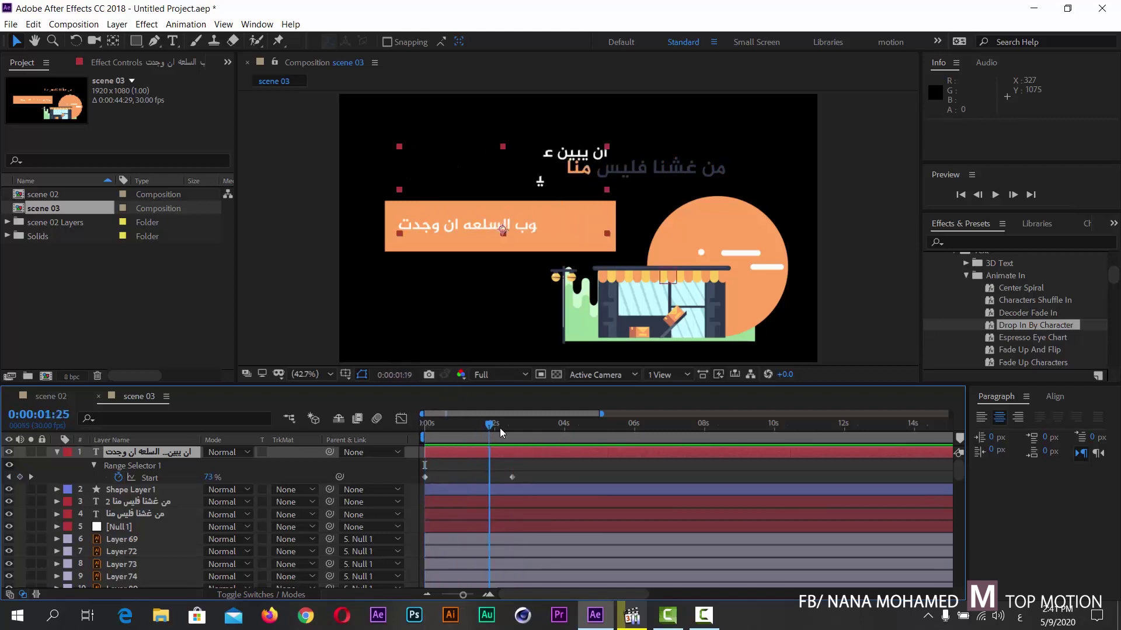
{"action": "left_click_drag", "start_coordinate": [499, 428], "coordinate": [521, 431]}
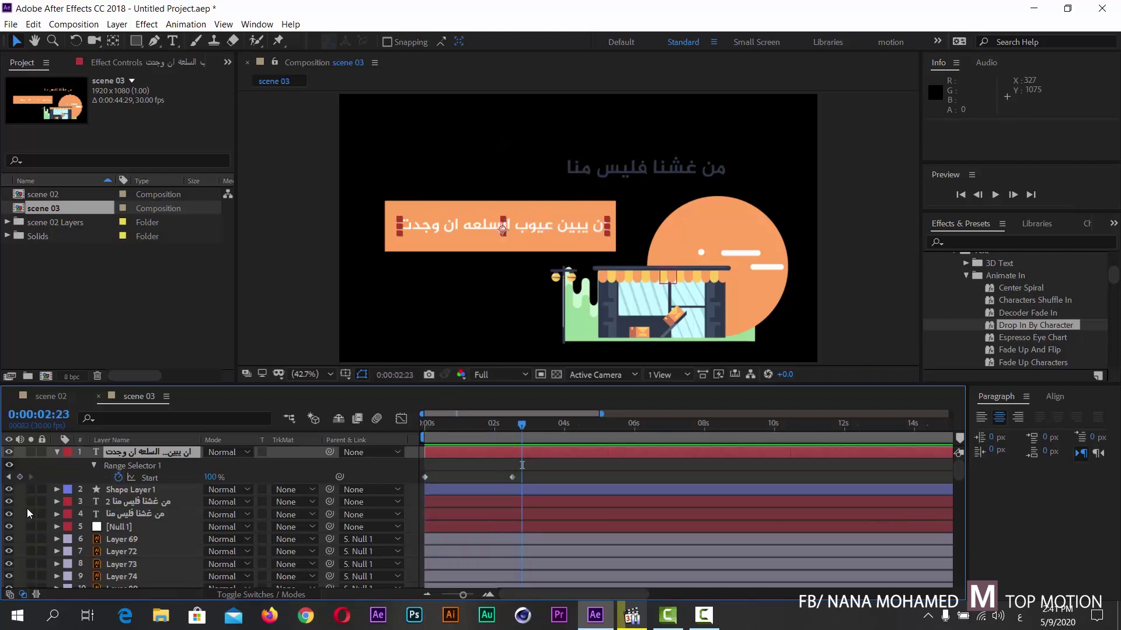
- Hide the two upper text layers and preview the drop-in animation from the start
{"action": "left_click_drag", "start_coordinate": [10, 505], "coordinate": [9, 515]}
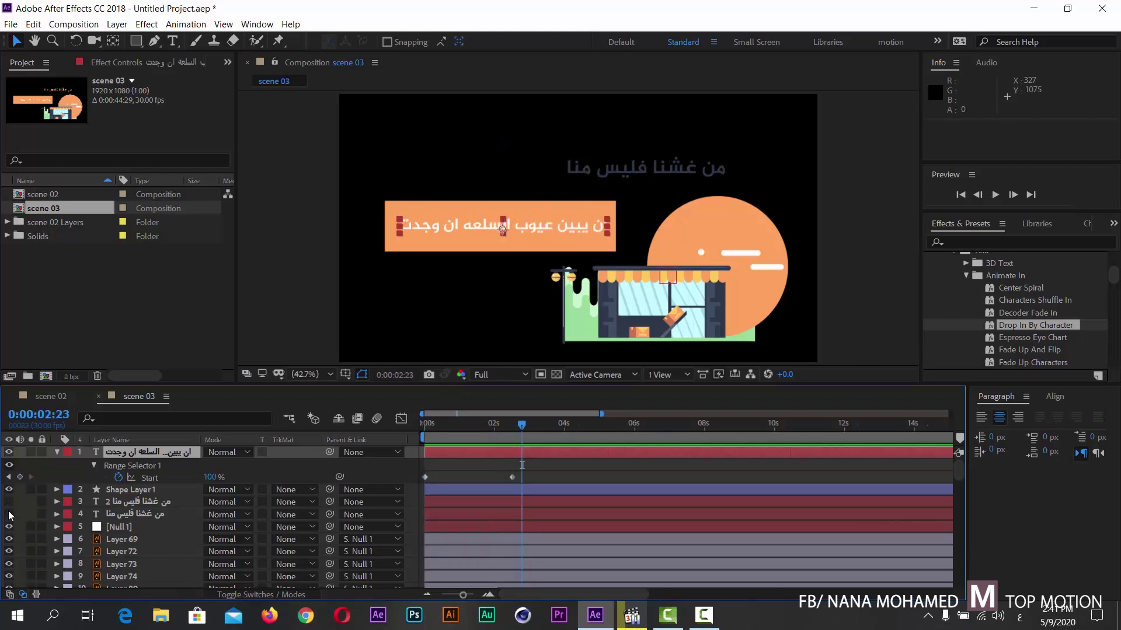
{"action": "left_click", "coordinate": [467, 425]}
{"action": "key", "text": "Home"}
{"action": "key", "text": "space"}
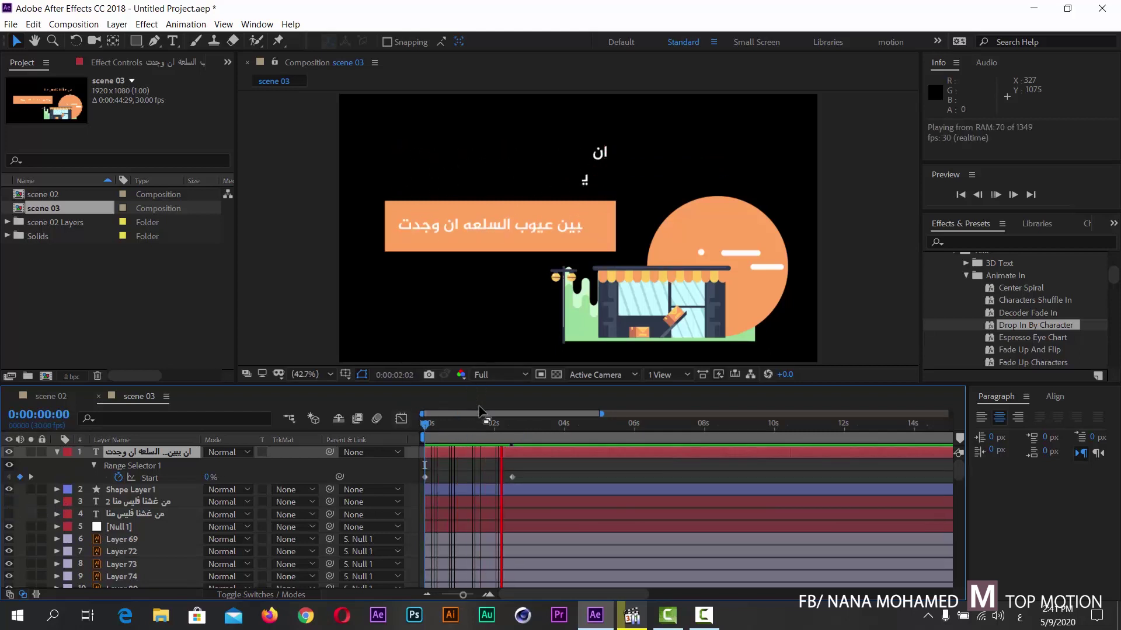
{"action": "key", "text": "space"}
{"action": "mouse_move", "coordinate": [423, 433]}
{"action": "left_mouse_down"}
{"action": "mouse_move", "coordinate": [566, 446]}
{"action": "mouse_move", "coordinate": [536, 444]}
{"action": "left_mouse_up"}
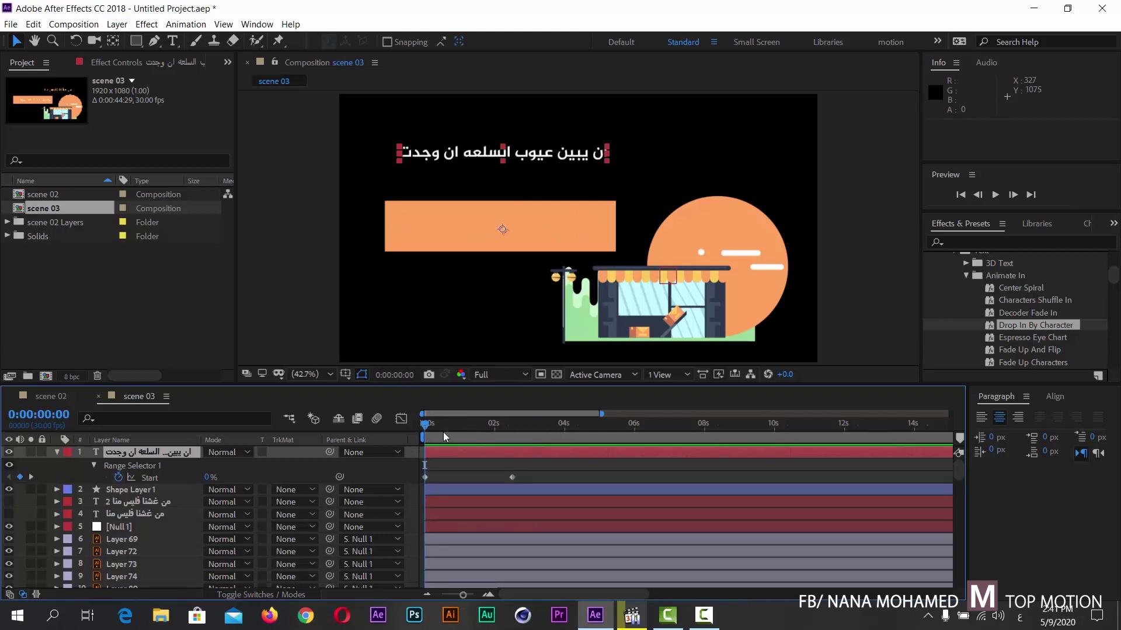
{"action": "key", "text": "Home"}
- Scrub through the drop-in again, then clear the Range Selector's Start keyframes
{"action": "mouse_move", "coordinate": [434, 428]}
{"action": "left_mouse_down"}
{"action": "mouse_move", "coordinate": [521, 439]}
{"action": "mouse_move", "coordinate": [426, 436]}
{"action": "left_mouse_up"}
{"action": "left_click_drag", "start_coordinate": [436, 423], "coordinate": [357, 428]}
{"action": "left_click_drag", "start_coordinate": [442, 426], "coordinate": [379, 442]}
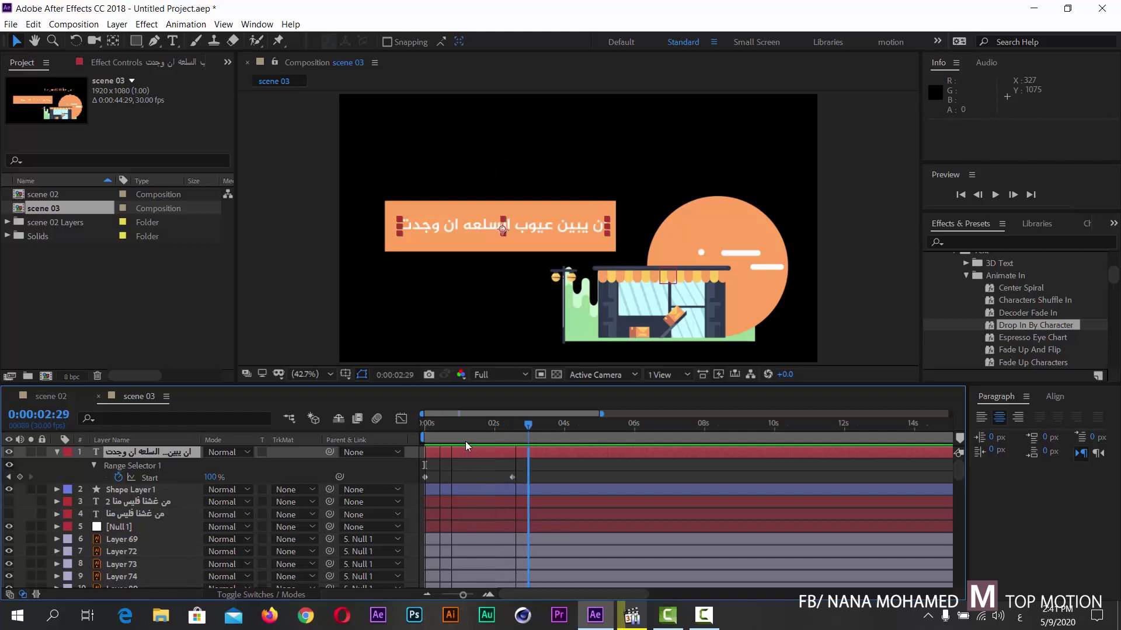
{"action": "mouse_move", "coordinate": [426, 429]}
{"action": "left_mouse_down"}
{"action": "mouse_move", "coordinate": [533, 428]}
{"action": "mouse_move", "coordinate": [392, 429]}
{"action": "left_mouse_up"}
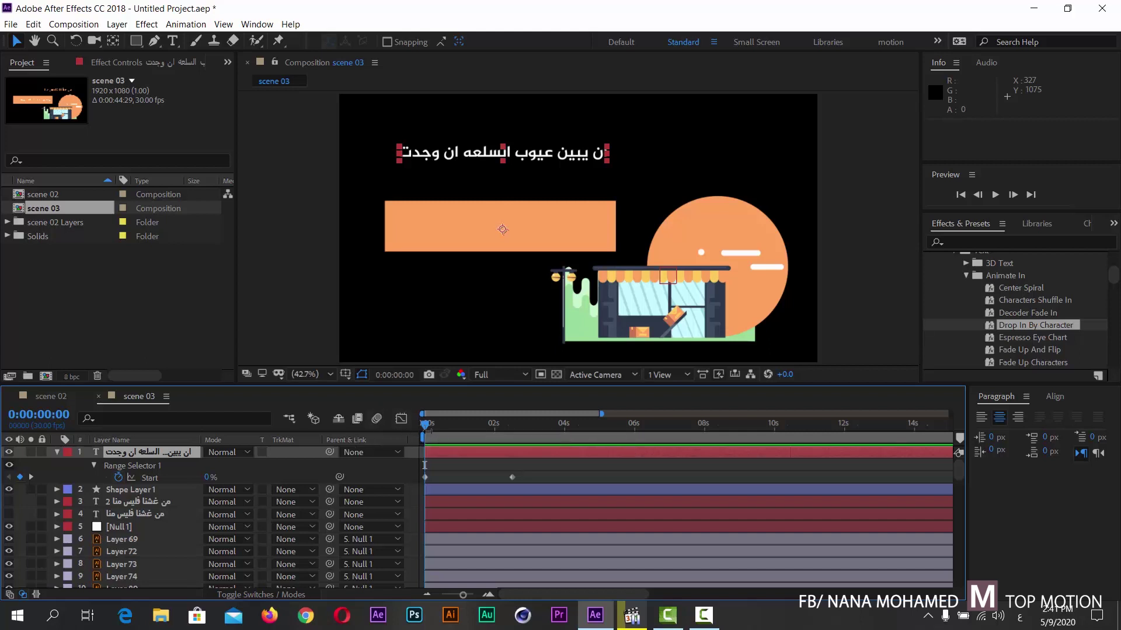
{"action": "left_click_drag", "start_coordinate": [430, 426], "coordinate": [387, 433]}
{"action": "left_click", "coordinate": [117, 478]}
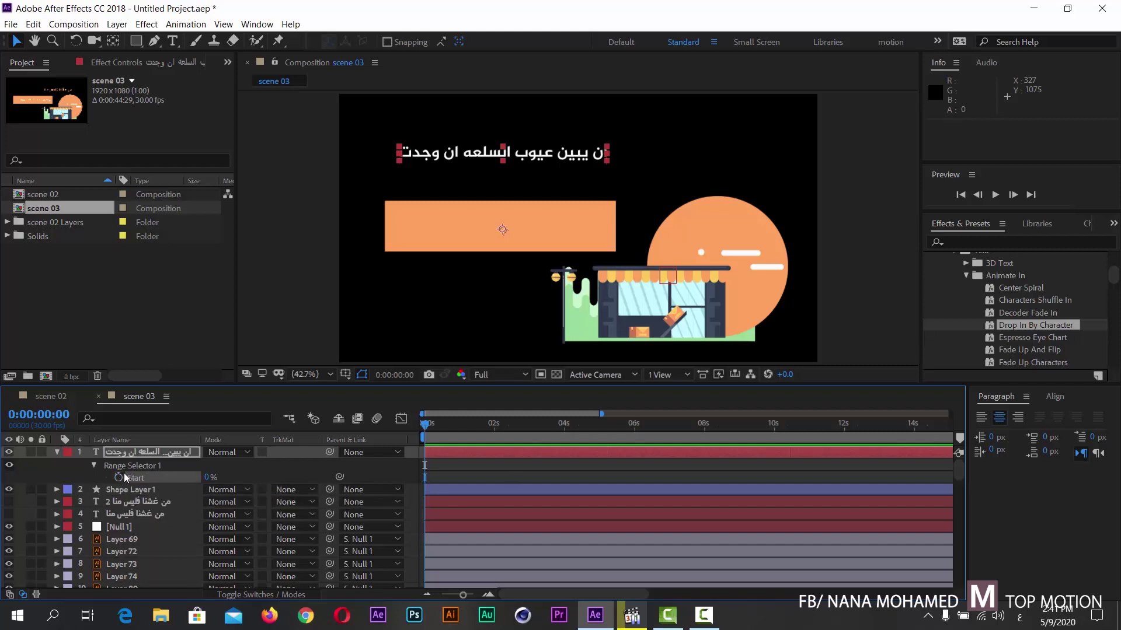
- Try keyframing End, then undo to restore the Start keyframes and preview the animation
{"action": "left_click", "coordinate": [93, 466]}
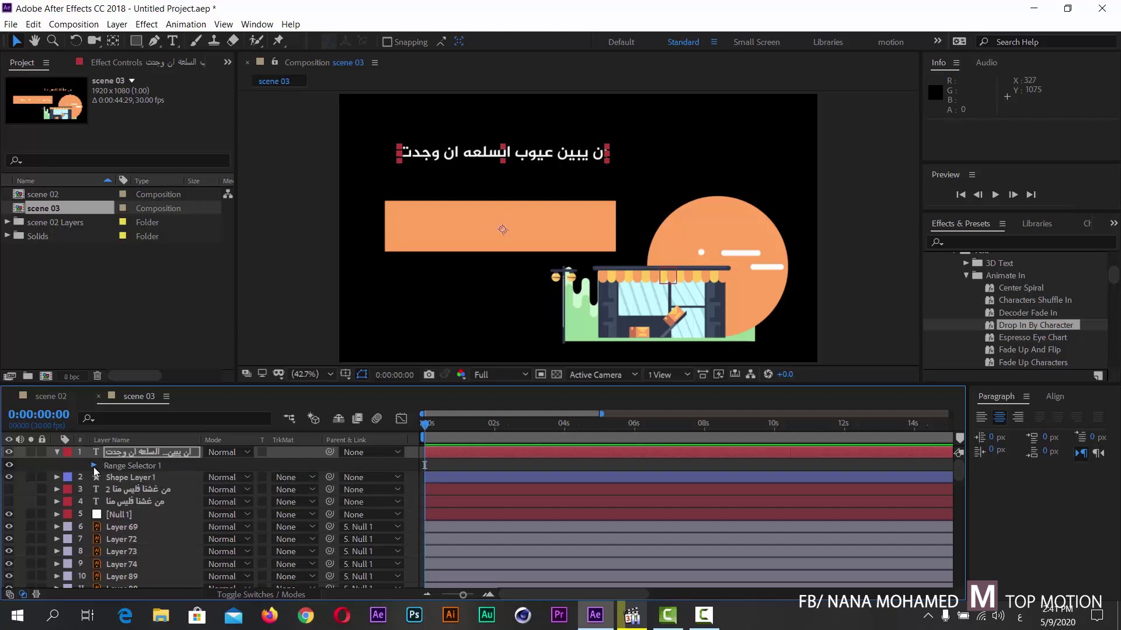
{"action": "left_click", "coordinate": [93, 466]}
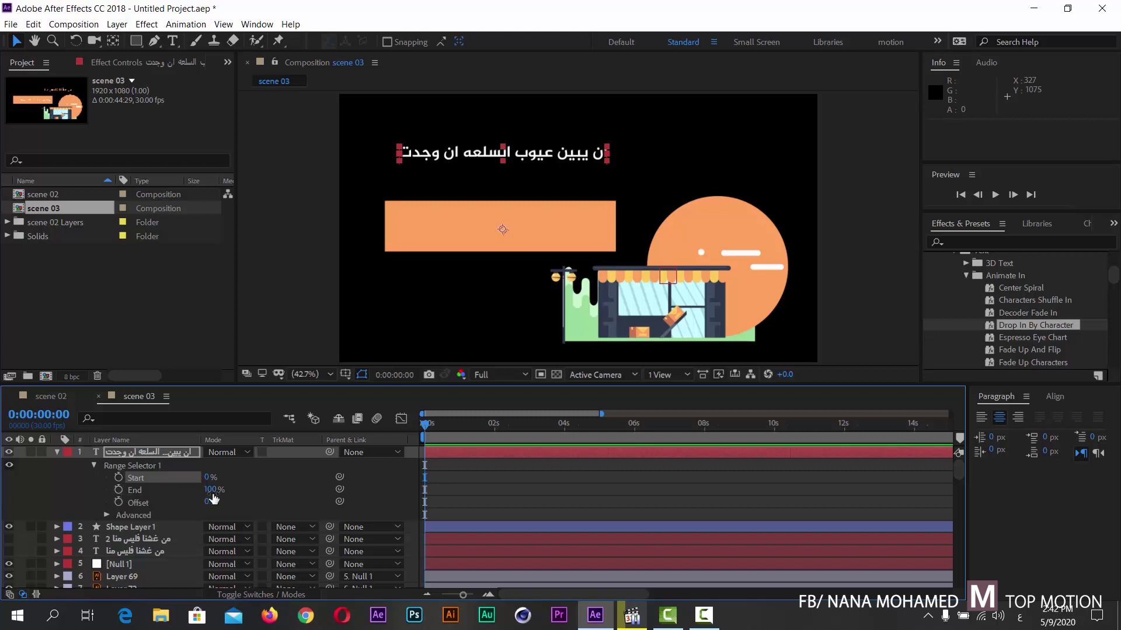
{"action": "left_click", "coordinate": [118, 489]}
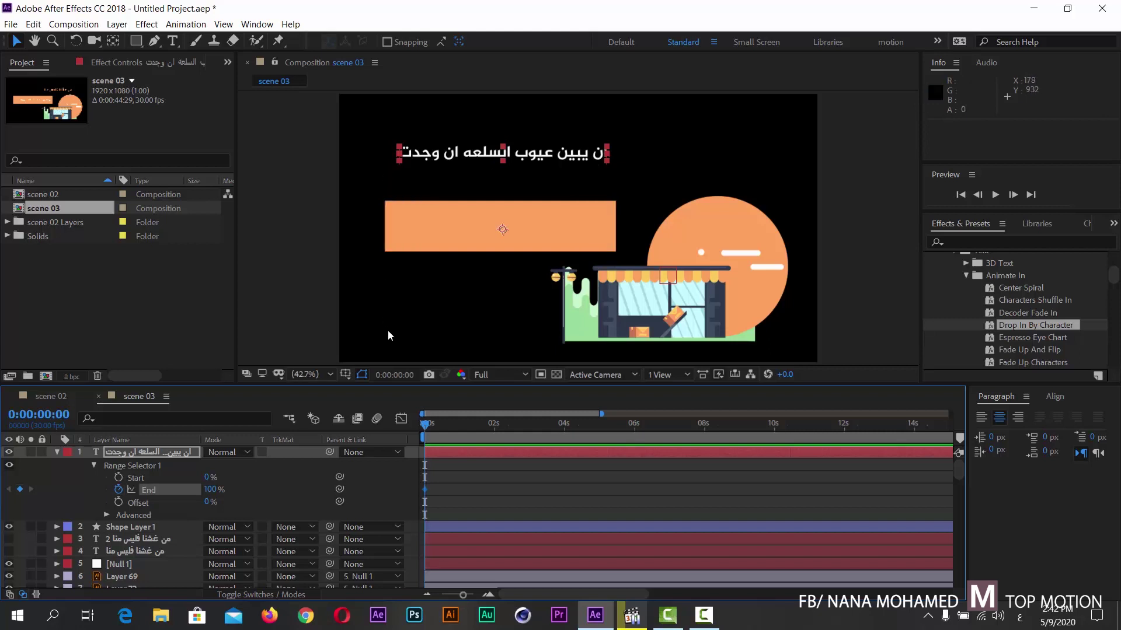
{"action": "key", "text": "ctrl+z"}
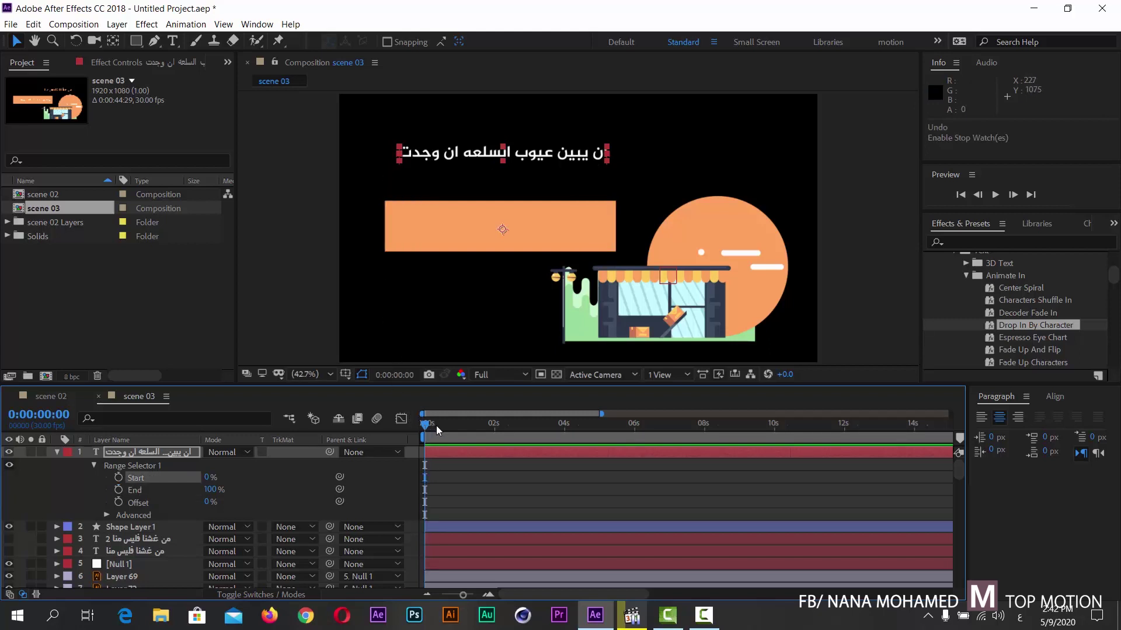
{"action": "key", "text": "ctrl+z"}
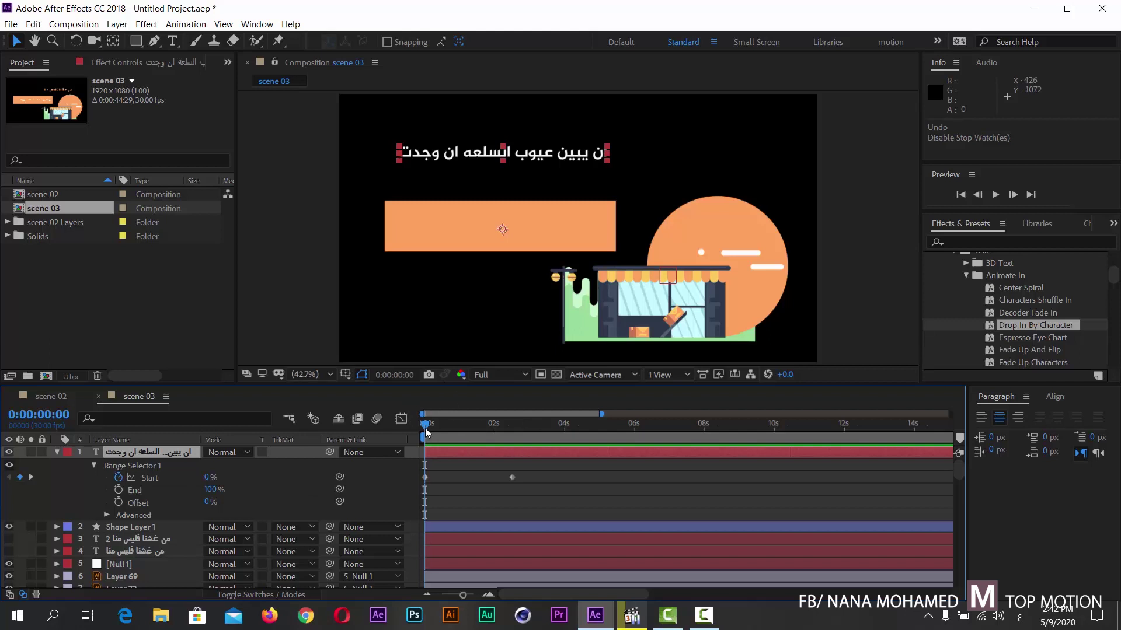
{"action": "key", "text": "space"}
{"action": "key", "text": "space"}
{"action": "left_click_drag", "start_coordinate": [443, 425], "coordinate": [387, 447]}
- Clear the Start keyframes and keyframe Range Selector End from 100% at 0s to 0% at 2s
{"action": "left_click", "coordinate": [119, 478]}
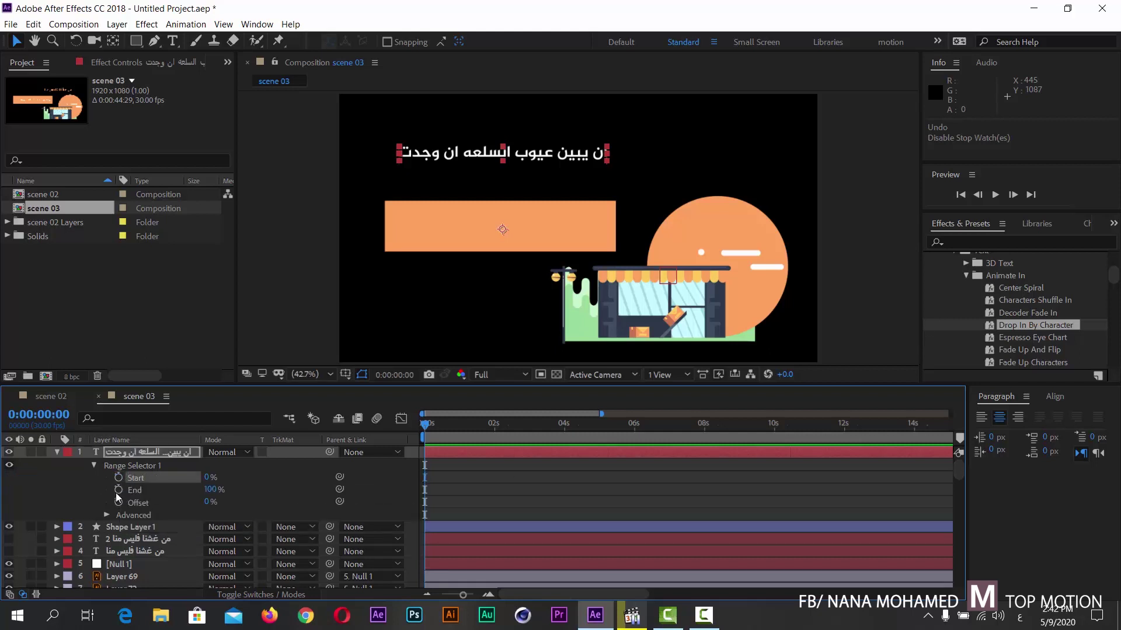
{"action": "left_click", "coordinate": [116, 490]}
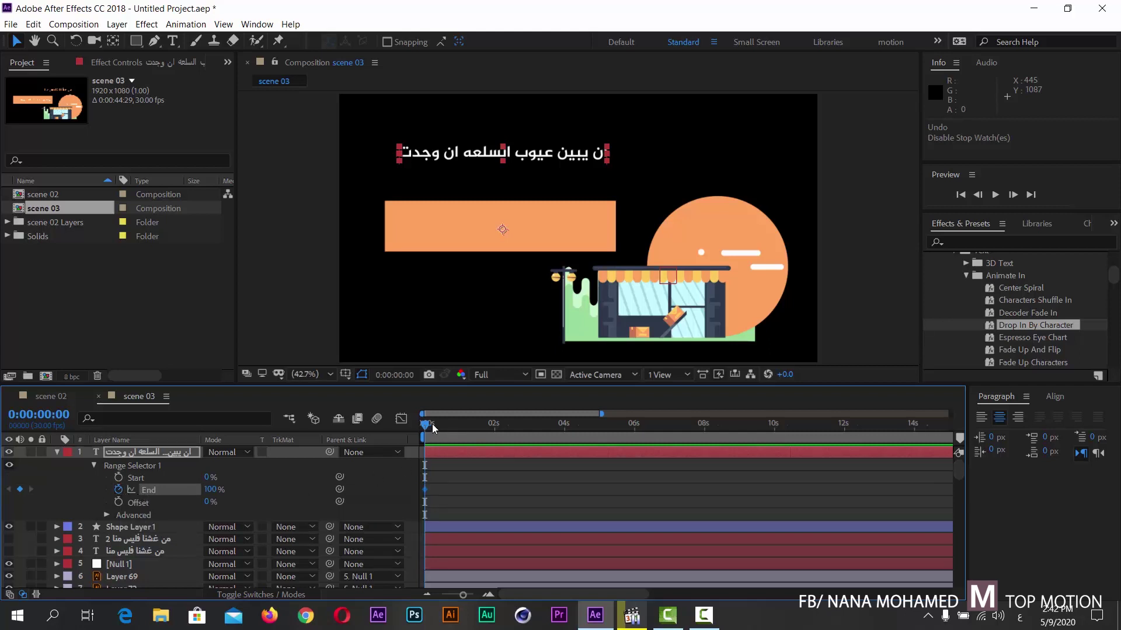
{"action": "left_click_drag", "start_coordinate": [432, 424], "coordinate": [494, 427]}
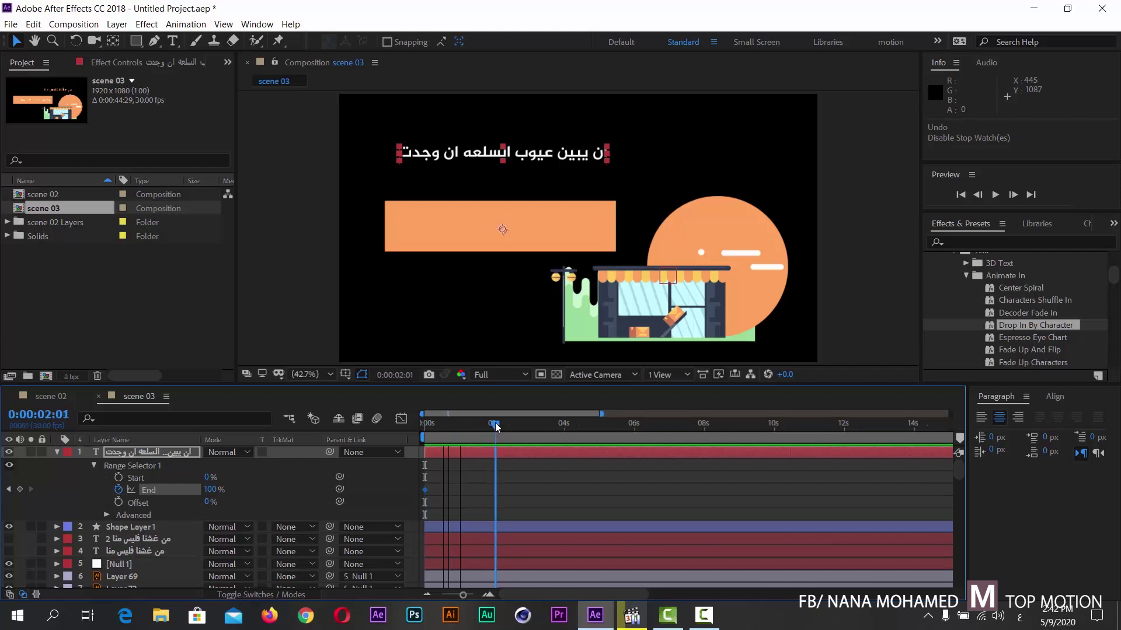
{"action": "left_click_drag", "start_coordinate": [216, 491], "coordinate": [48, 489]}
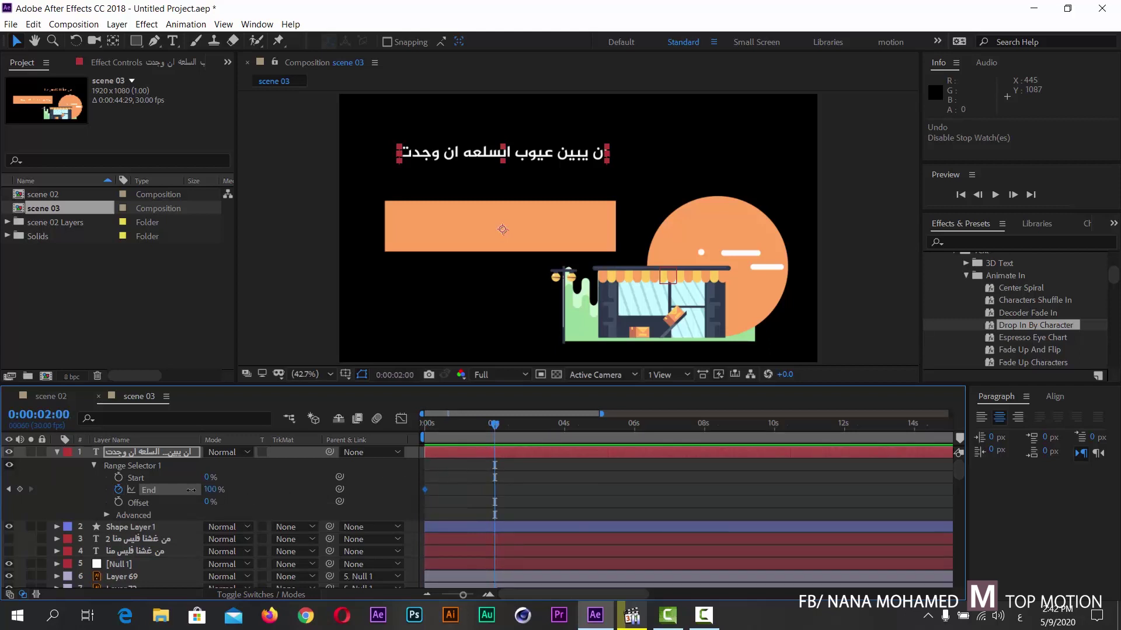
{"action": "left_click_drag", "start_coordinate": [463, 429], "coordinate": [380, 432]}
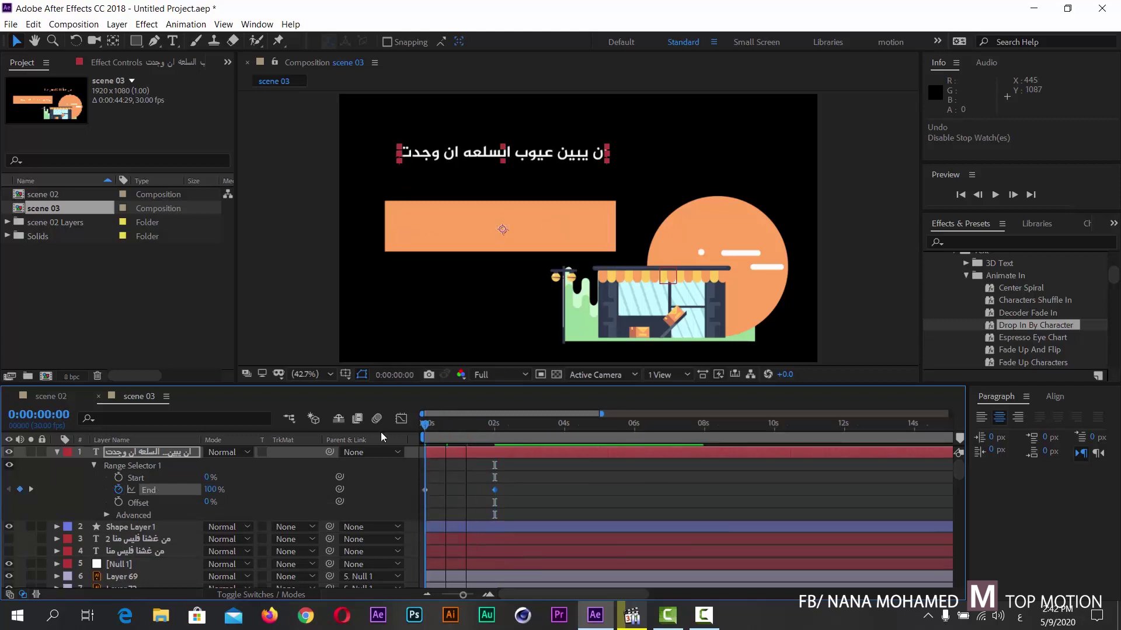
- Preview the new End animation and scrub to check the text landing on the orange bar
{"action": "key", "text": "space"}
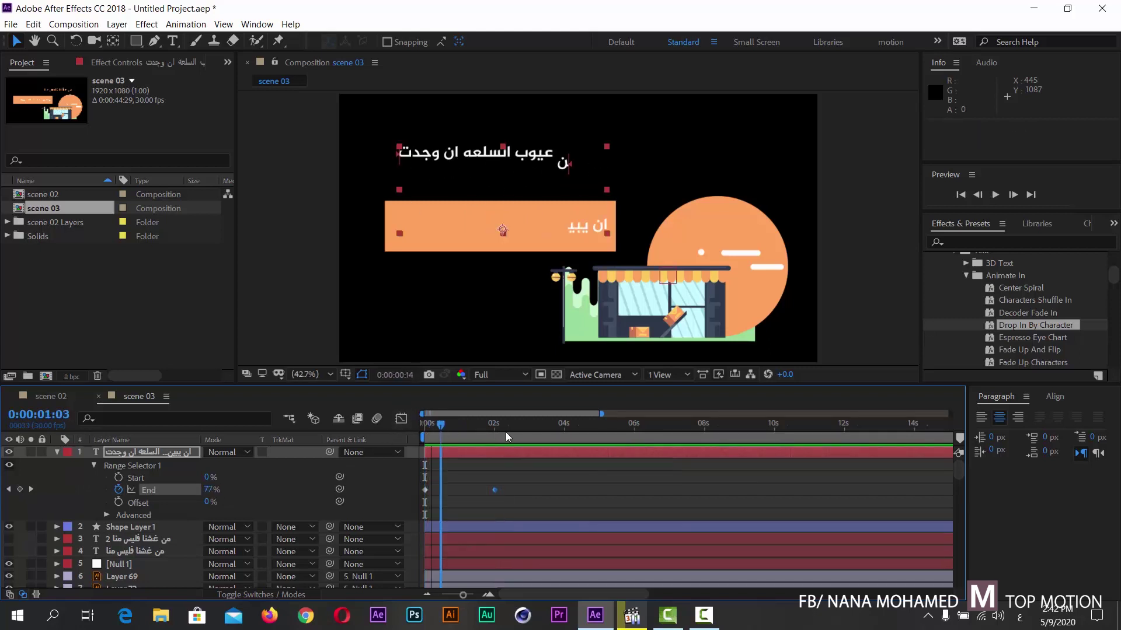
{"action": "key", "text": "space"}
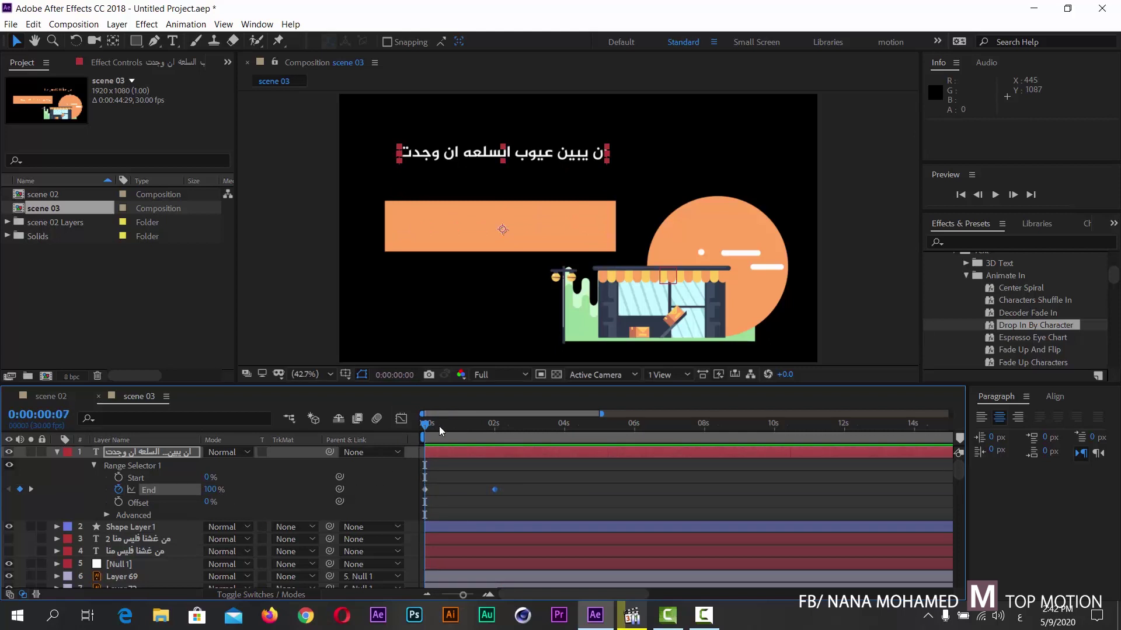
{"action": "mouse_move", "coordinate": [439, 426]}
{"action": "left_mouse_down"}
{"action": "mouse_move", "coordinate": [516, 422]}
{"action": "mouse_move", "coordinate": [493, 426]}
{"action": "left_mouse_up"}
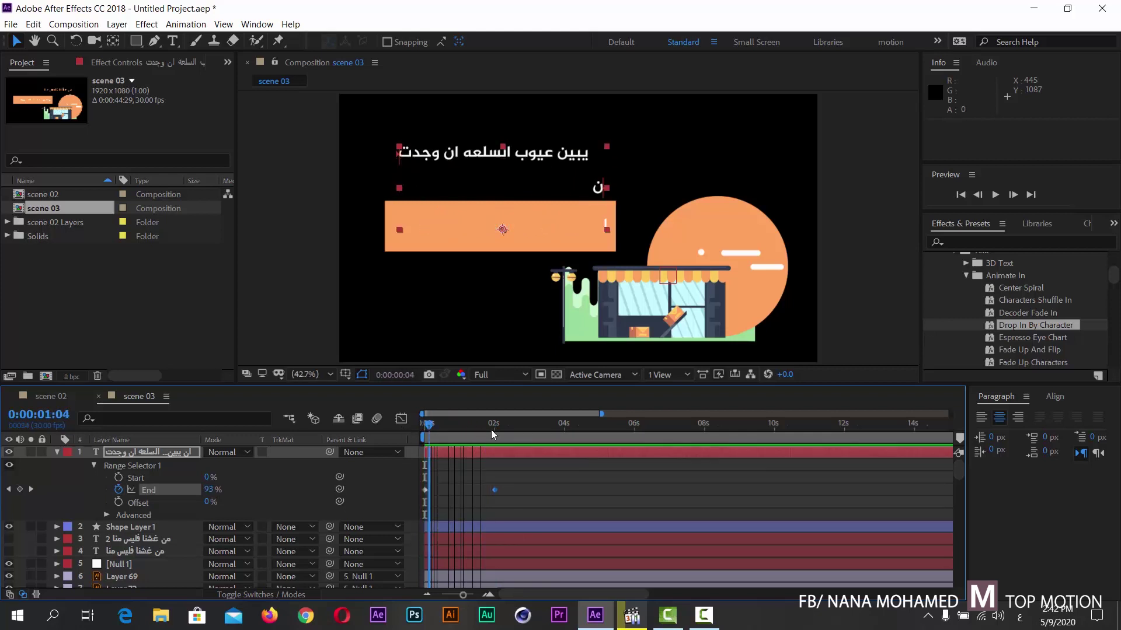
{"action": "left_click_drag", "start_coordinate": [494, 430], "coordinate": [316, 432]}
- Set the text animator's Range Selector to be Based On Words
{"action": "left_click", "coordinate": [107, 516]}
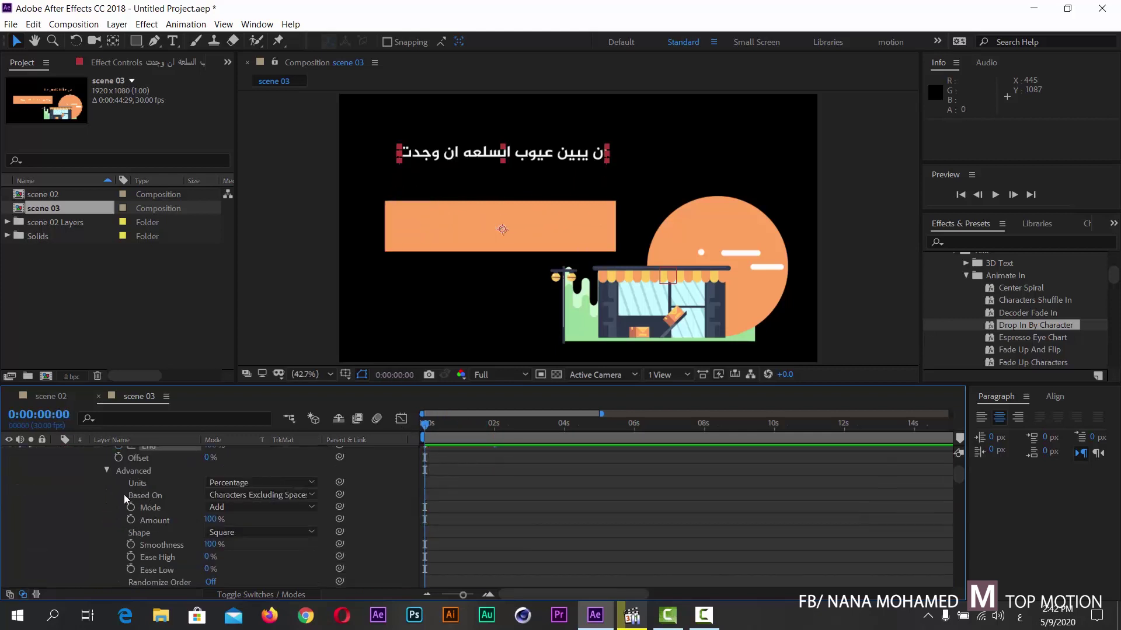
{"action": "left_click", "coordinate": [252, 495]}
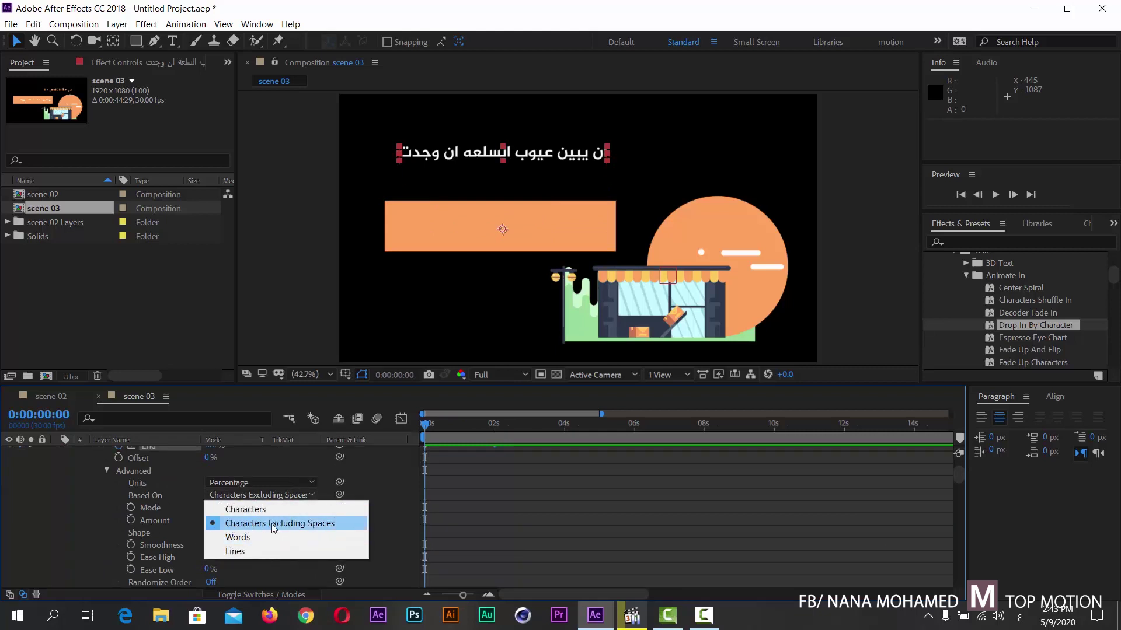
{"action": "left_click", "coordinate": [235, 539]}
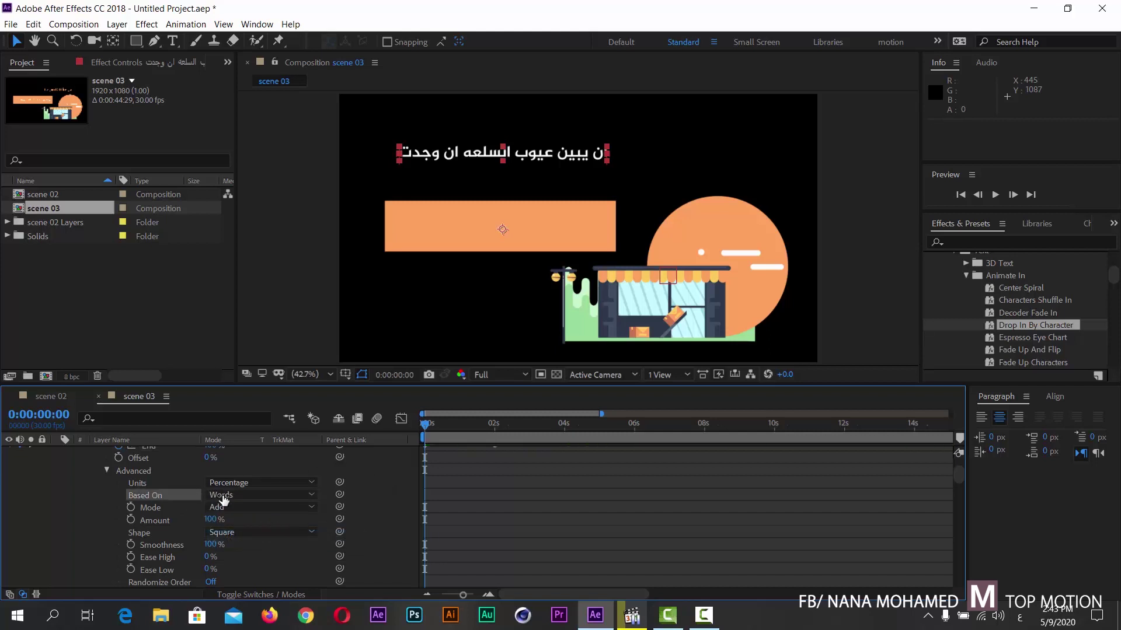
- Preview the word-by-word drop-in, then bring the Media Player Classic reference video forward
{"action": "key", "text": "space"}
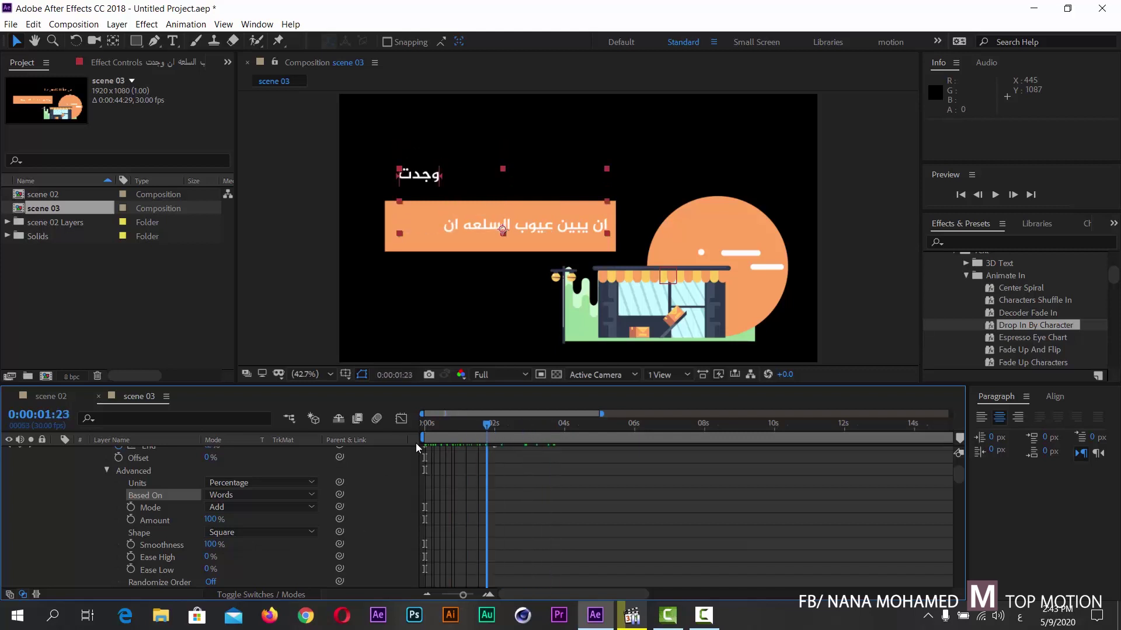
{"action": "key", "text": "space"}
{"action": "key", "text": "space"}
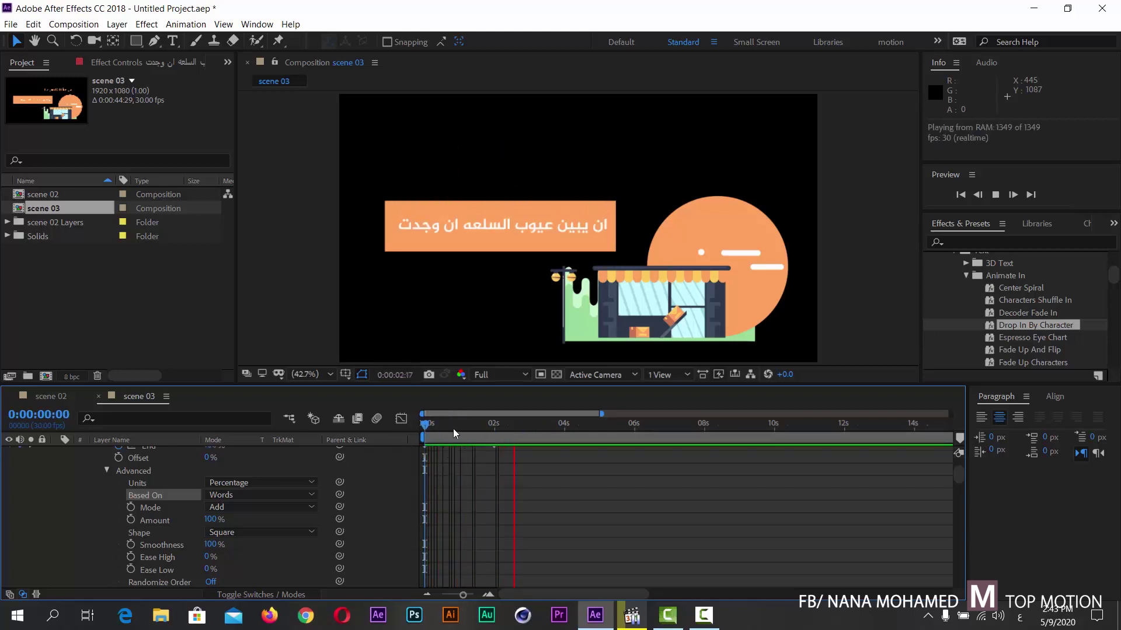
{"action": "mouse_move", "coordinate": [453, 426]}
{"action": "left_mouse_down"}
{"action": "mouse_move", "coordinate": [489, 420]}
{"action": "mouse_move", "coordinate": [373, 426]}
{"action": "left_mouse_up"}
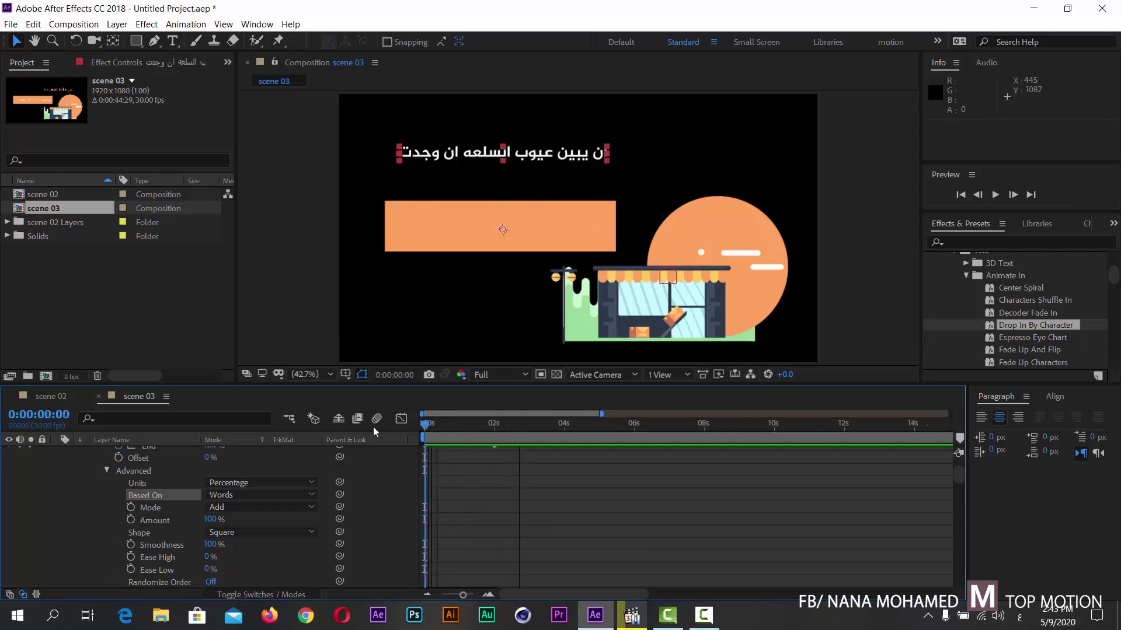
{"action": "left_click", "coordinate": [633, 616]}
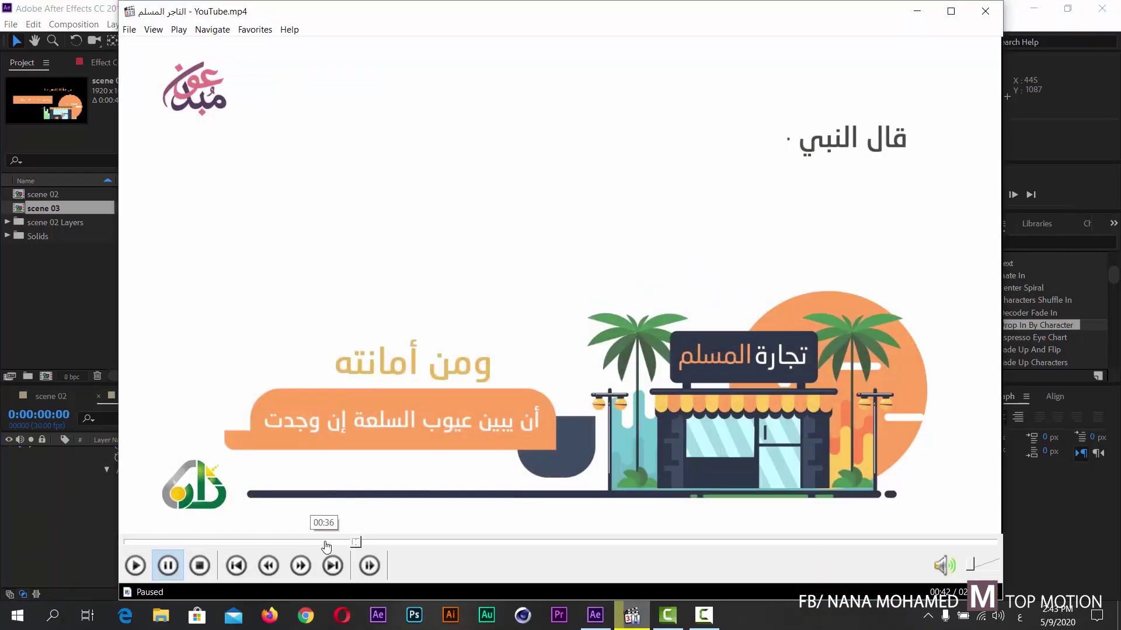
- Replay the reference from about 0:36, pause on the orange-banner sentence, and minimize the player
{"action": "left_click", "coordinate": [321, 542]}
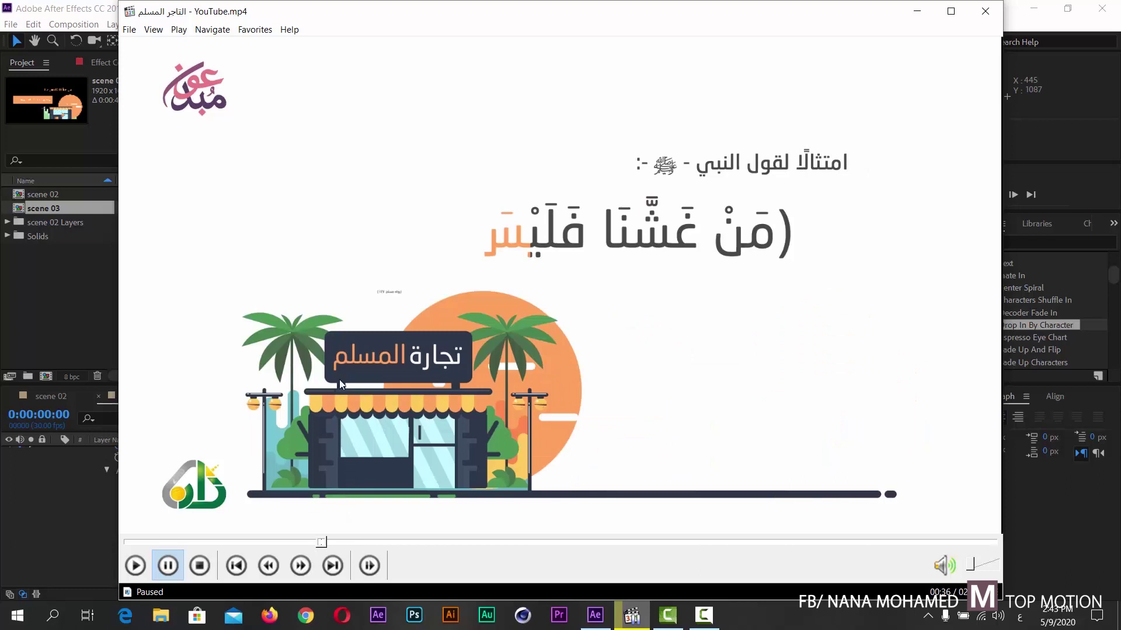
{"action": "left_click", "coordinate": [384, 346]}
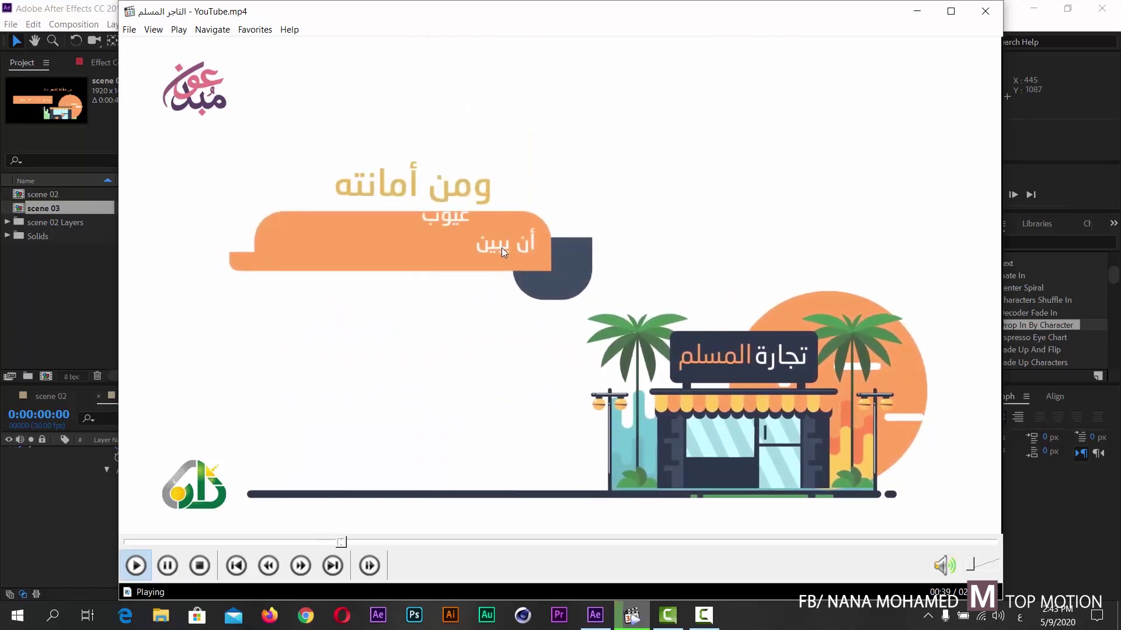
{"action": "left_click", "coordinate": [554, 273]}
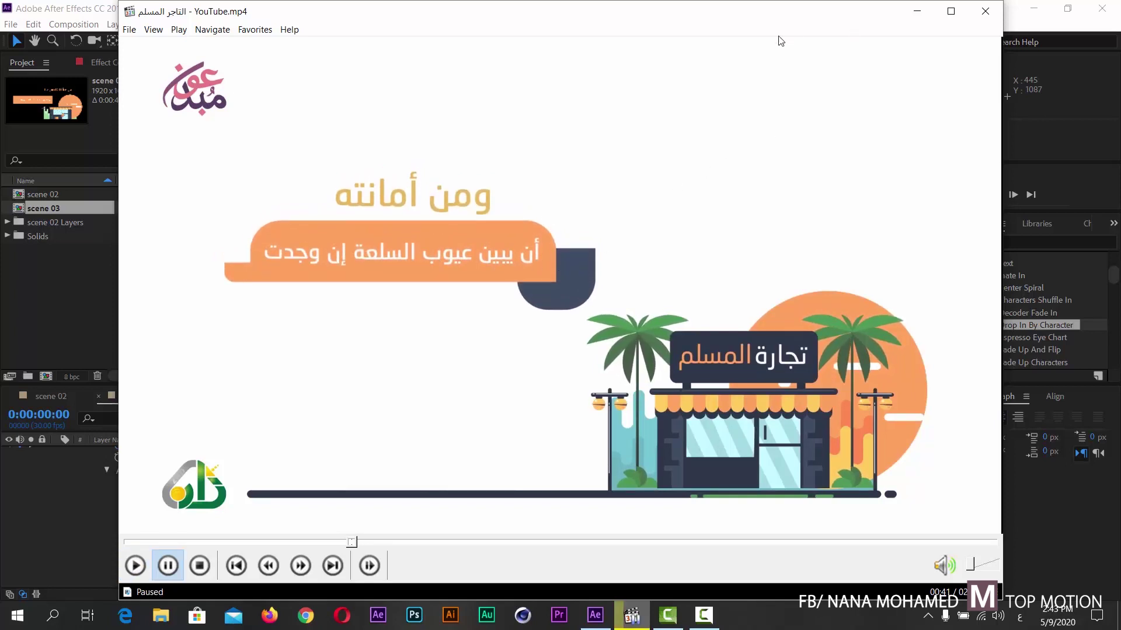
{"action": "left_click", "coordinate": [917, 11]}
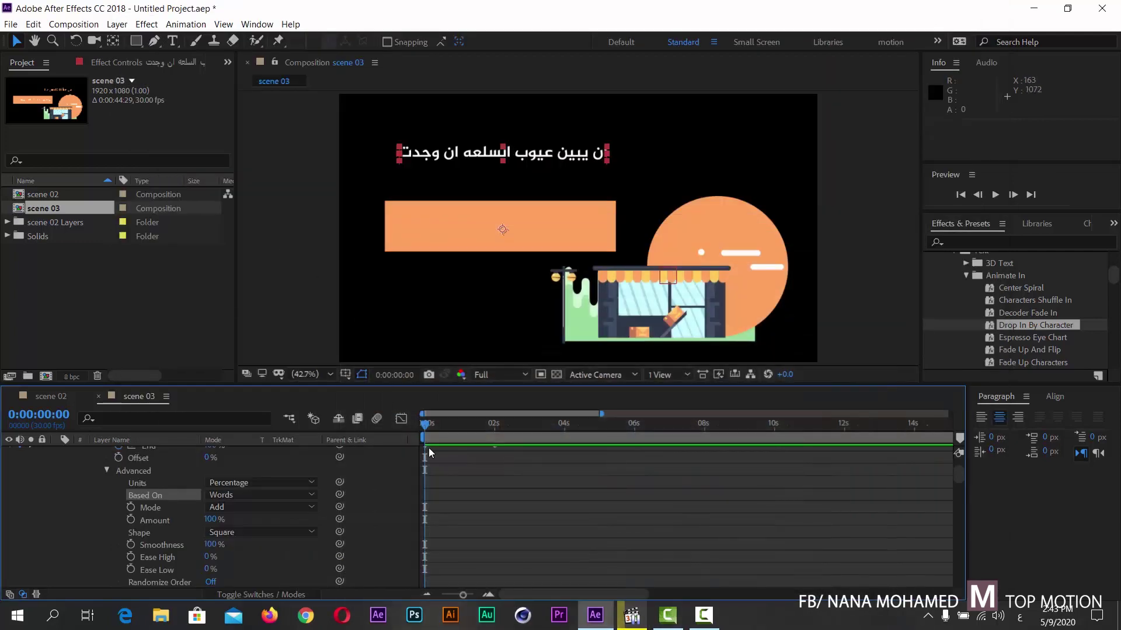
- Open the scene 02 composition and hide both من غشنا فليس منا title layers
{"action": "mouse_move", "coordinate": [429, 422]}
{"action": "left_mouse_down"}
{"action": "mouse_move", "coordinate": [520, 422]}
{"action": "mouse_move", "coordinate": [351, 422]}
{"action": "left_mouse_up"}
{"action": "left_click", "coordinate": [44, 197]}
{"action": "left_click", "coordinate": [47, 181]}
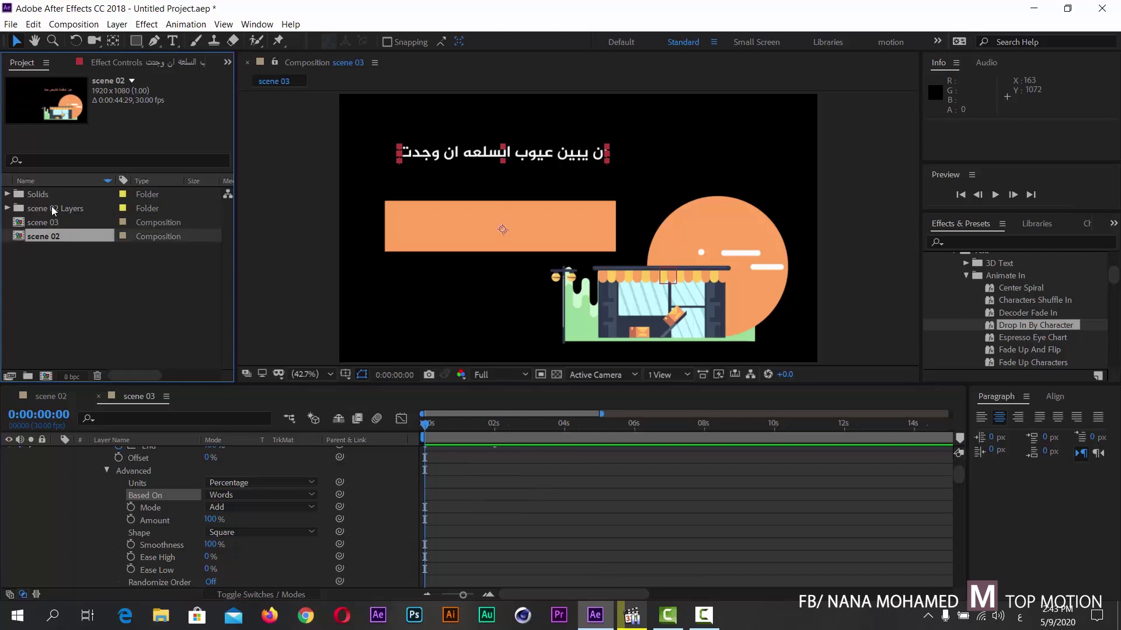
{"action": "double_click", "coordinate": [50, 235]}
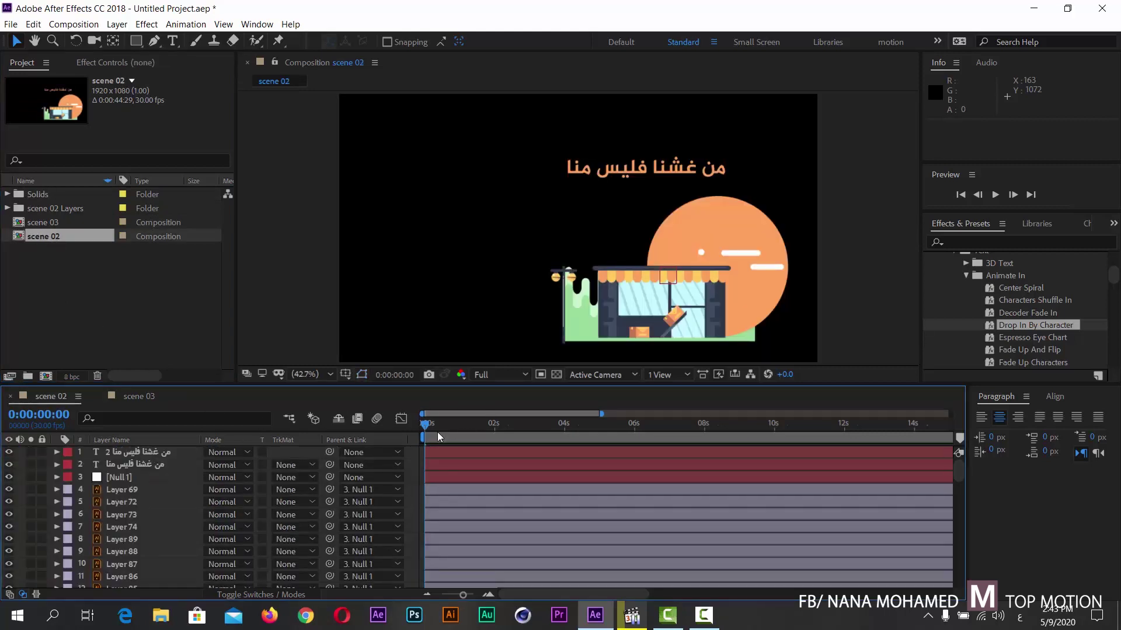
{"action": "left_click_drag", "start_coordinate": [437, 437], "coordinate": [385, 434]}
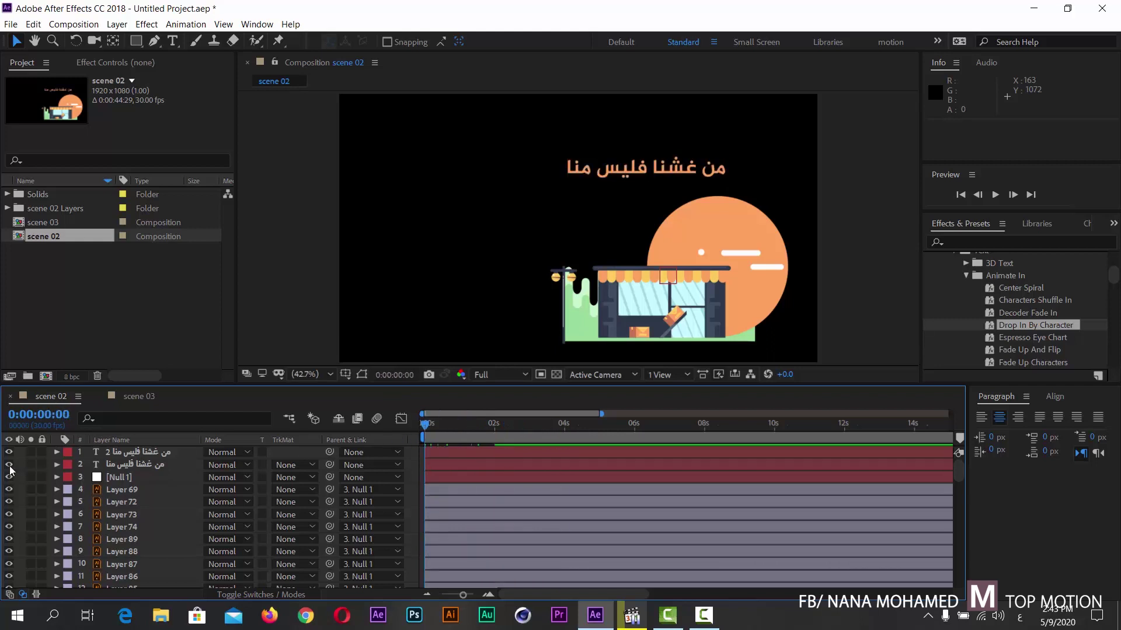
{"action": "left_click_drag", "start_coordinate": [10, 470], "coordinate": [9, 451]}
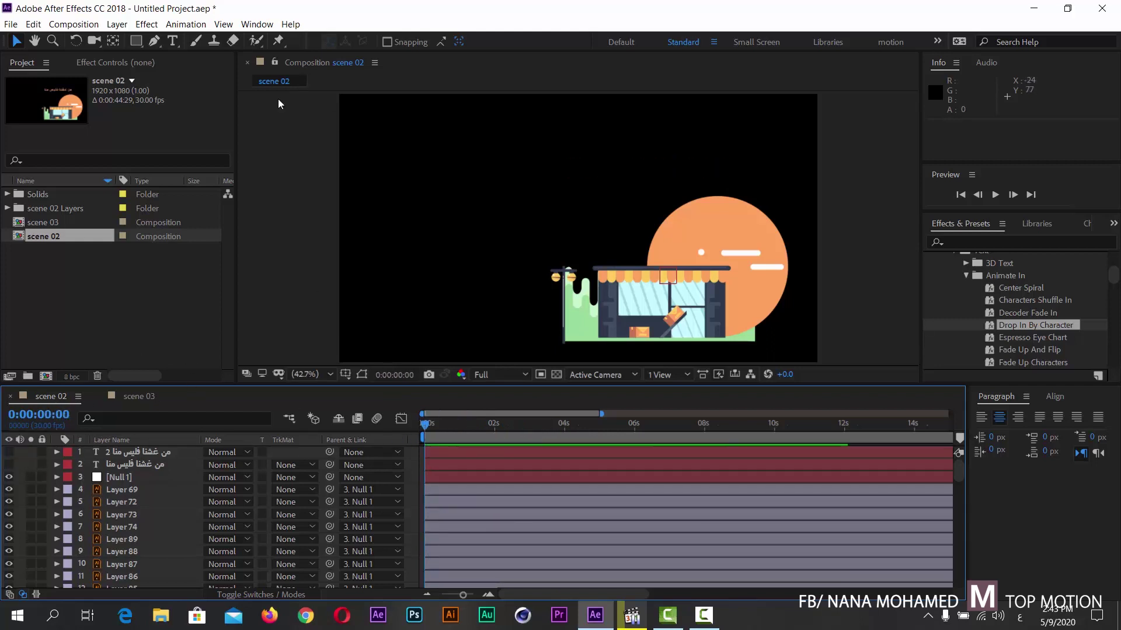
- Create a new text layer left of the shop with the word ان
{"action": "left_click", "coordinate": [172, 41]}
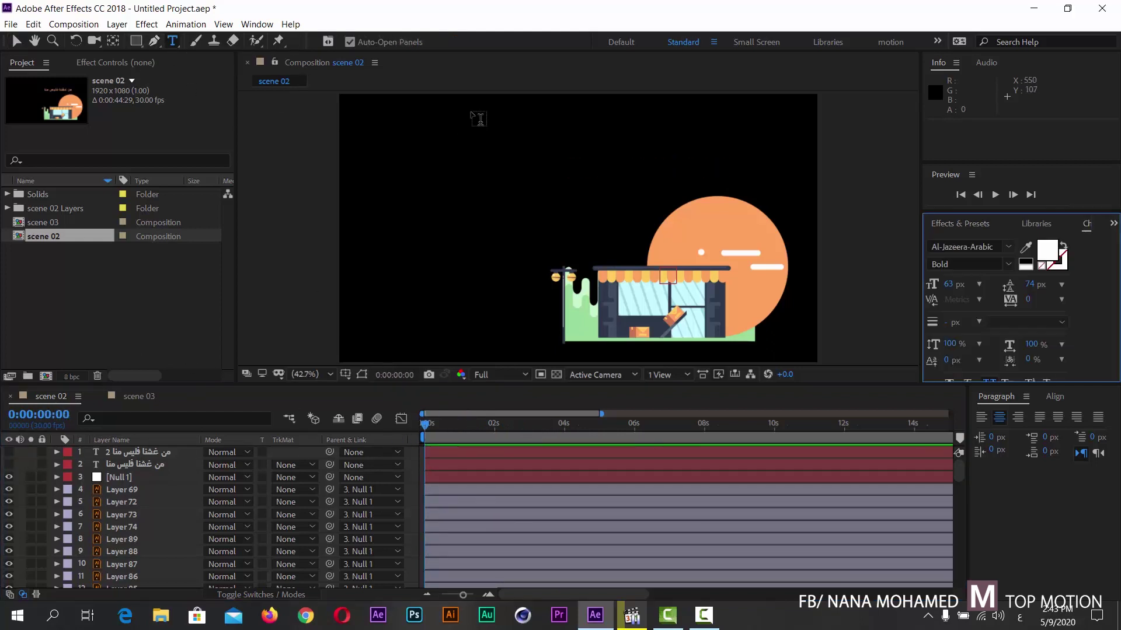
{"action": "left_click", "coordinate": [638, 625]}
{"action": "left_click", "coordinate": [639, 625]}
{"action": "left_click", "coordinate": [503, 227]}
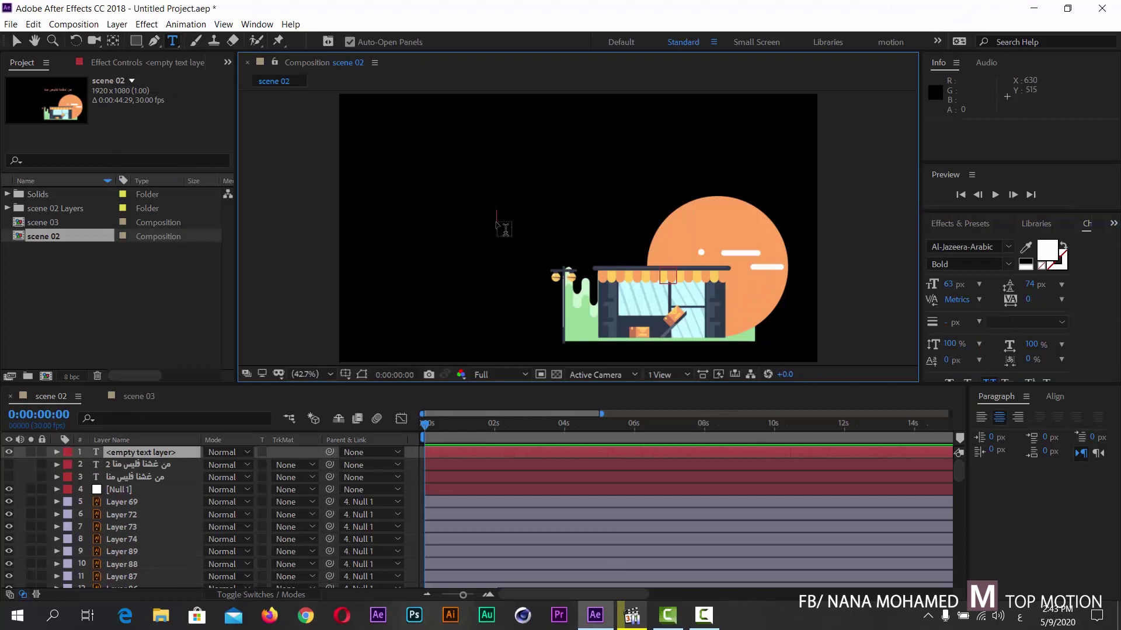
{"action": "type", "text": "ان"}
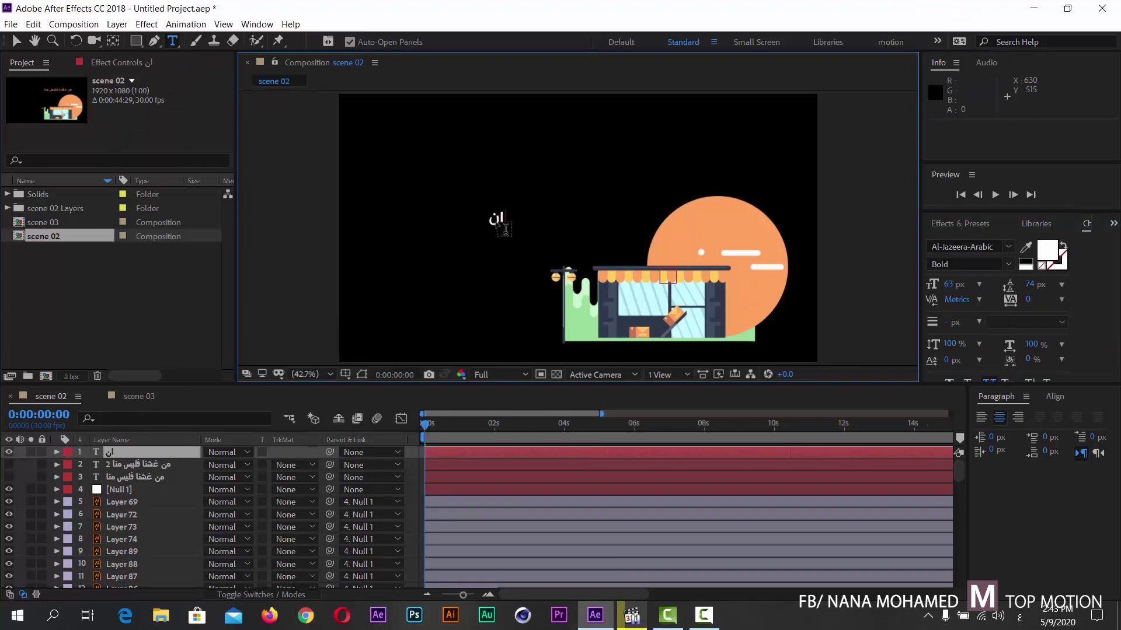
{"action": "left_click", "coordinate": [131, 450]}
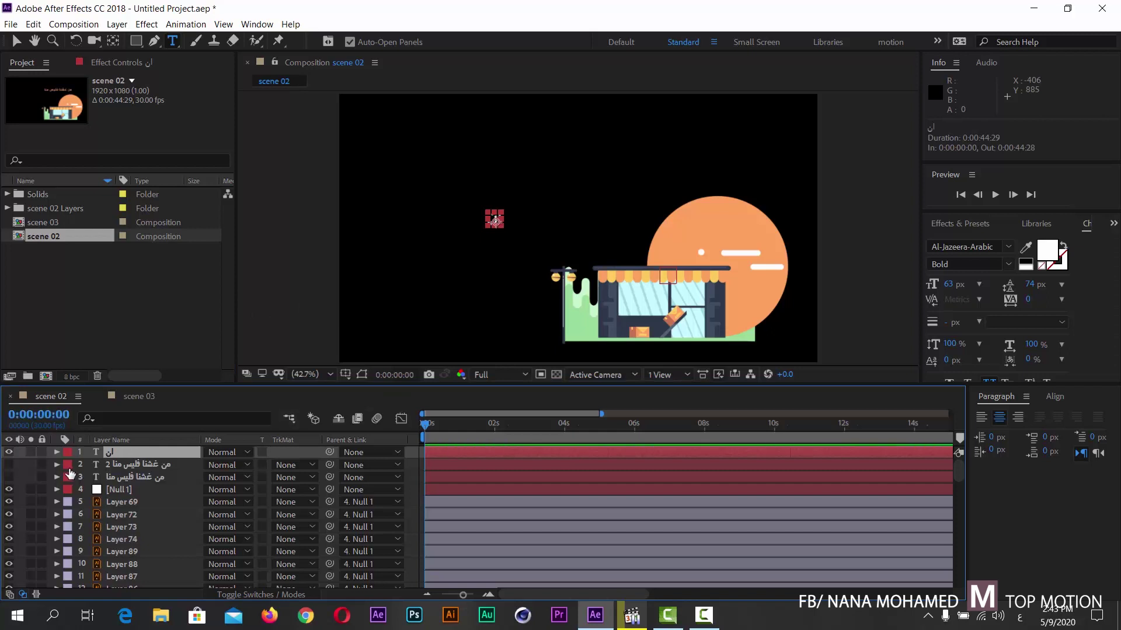
- Duplicate the ان layer, retype the copy as يبين, and duplicate it again
{"action": "key", "text": "ctrl+d"}
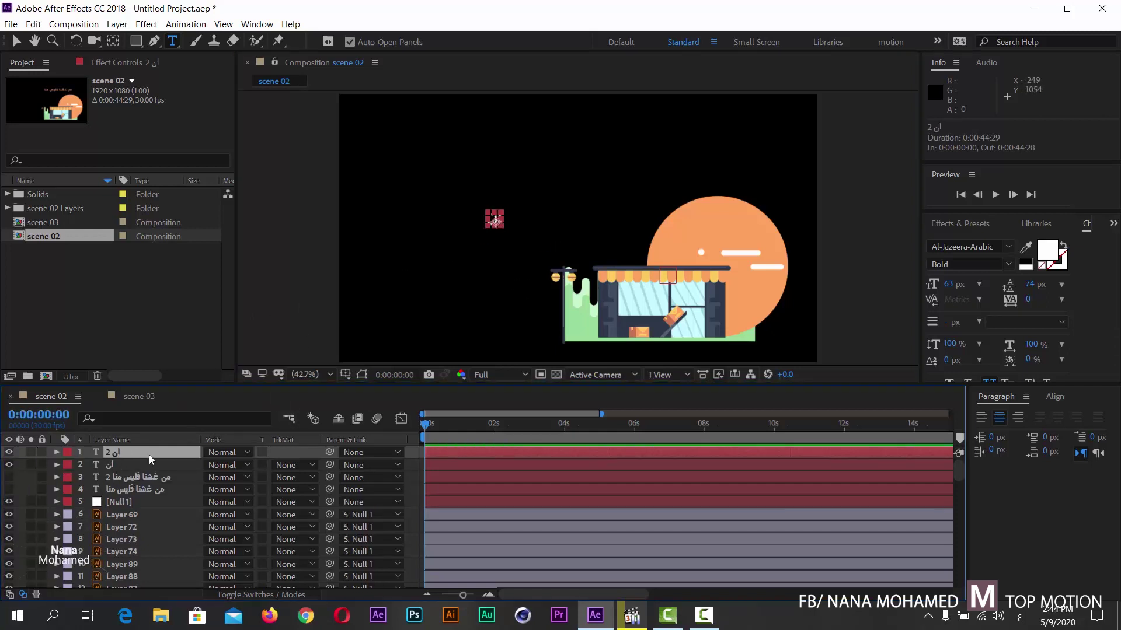
{"action": "double_click", "coordinate": [118, 456]}
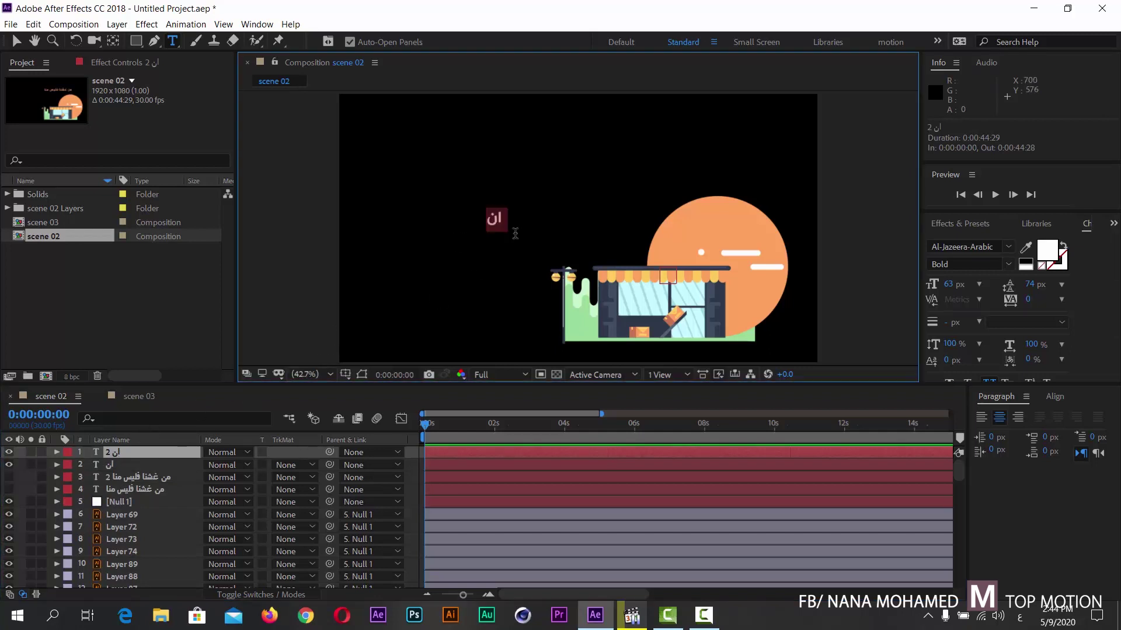
{"action": "type", "text": "بي"}
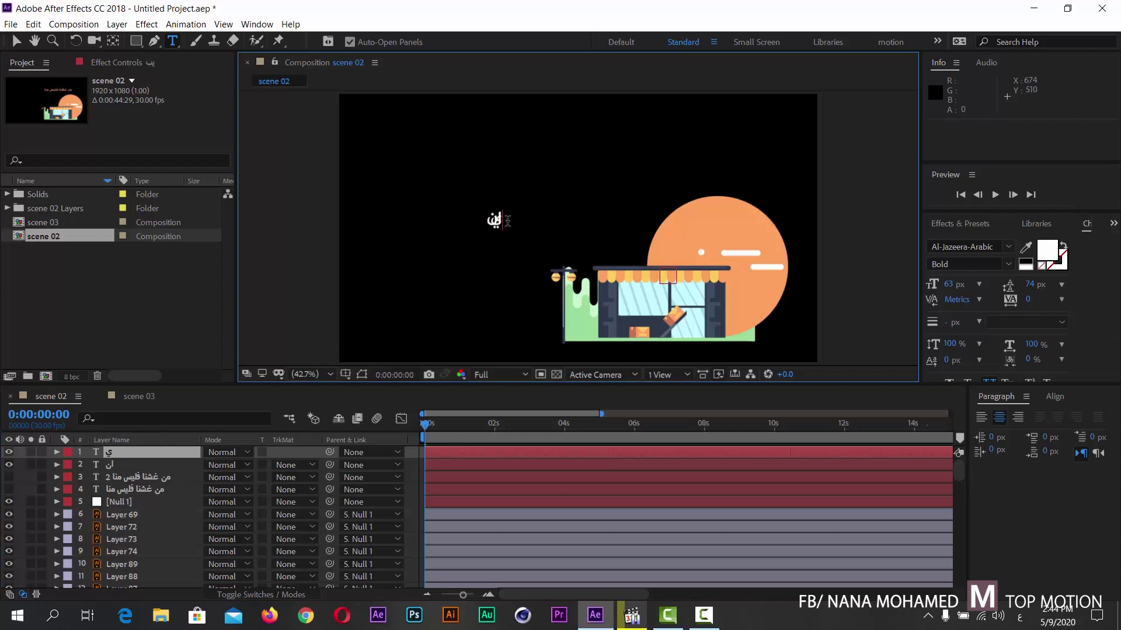
{"action": "type", "text": "ين"}
{"action": "left_click", "coordinate": [115, 455]}
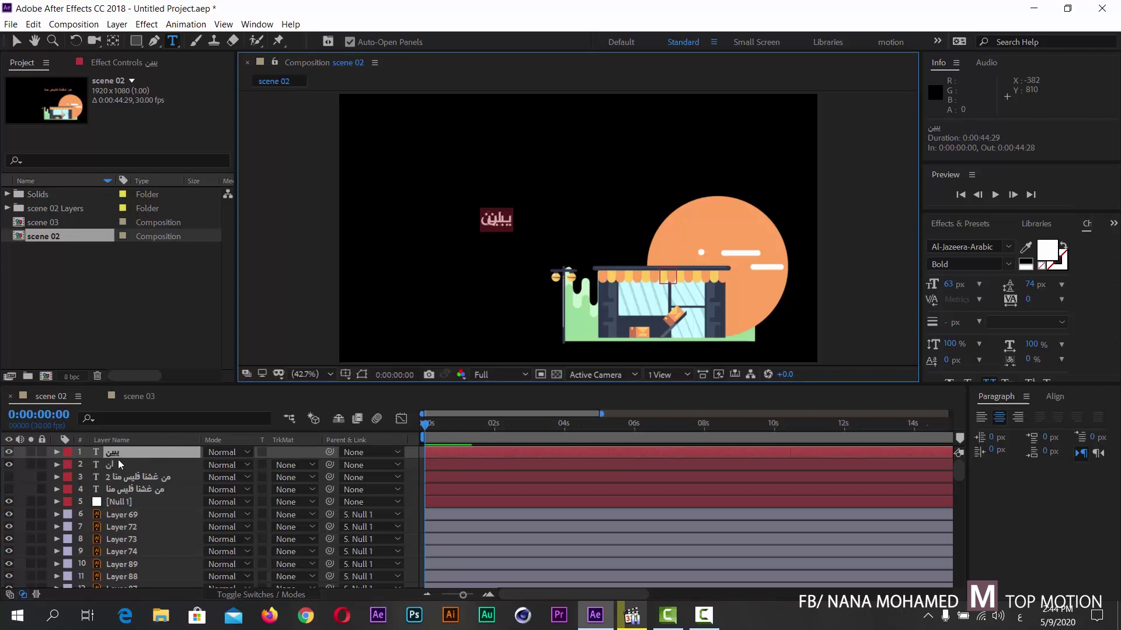
{"action": "left_click", "coordinate": [118, 457]}
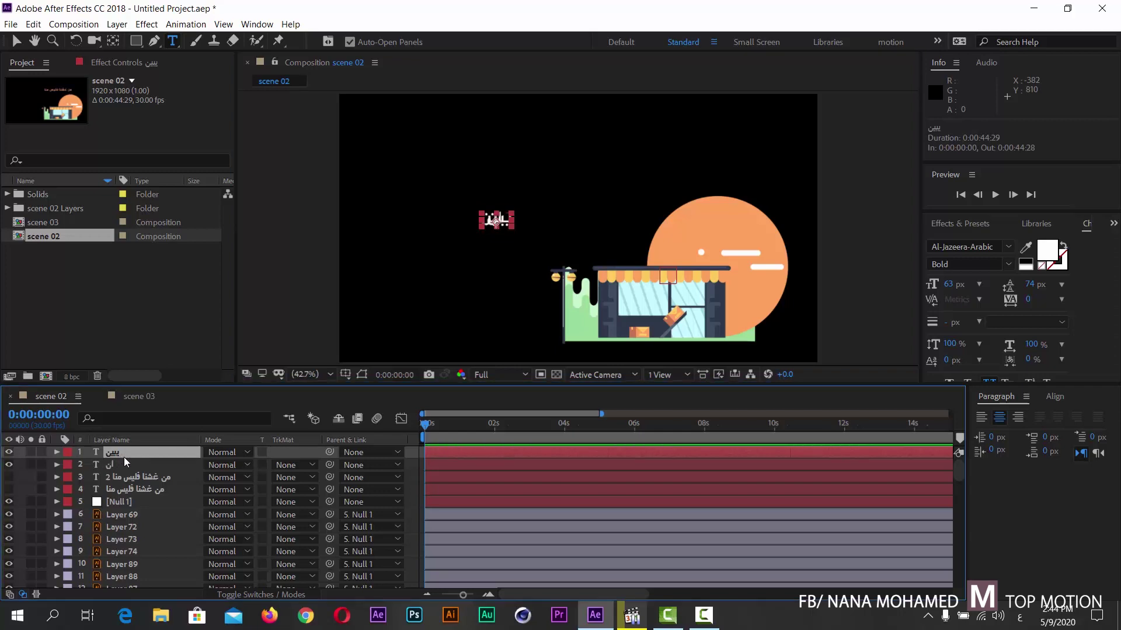
{"action": "key", "text": "ctrl+d"}
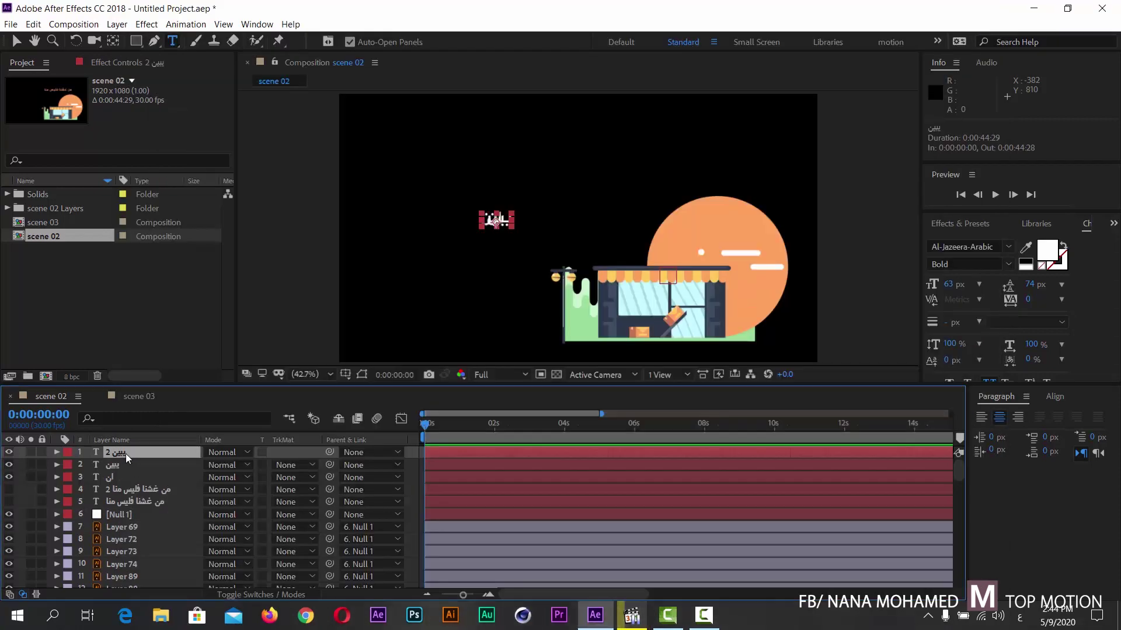
- Retype the duplicated word layers as عيوب and السلعه
{"action": "double_click", "coordinate": [127, 458]}
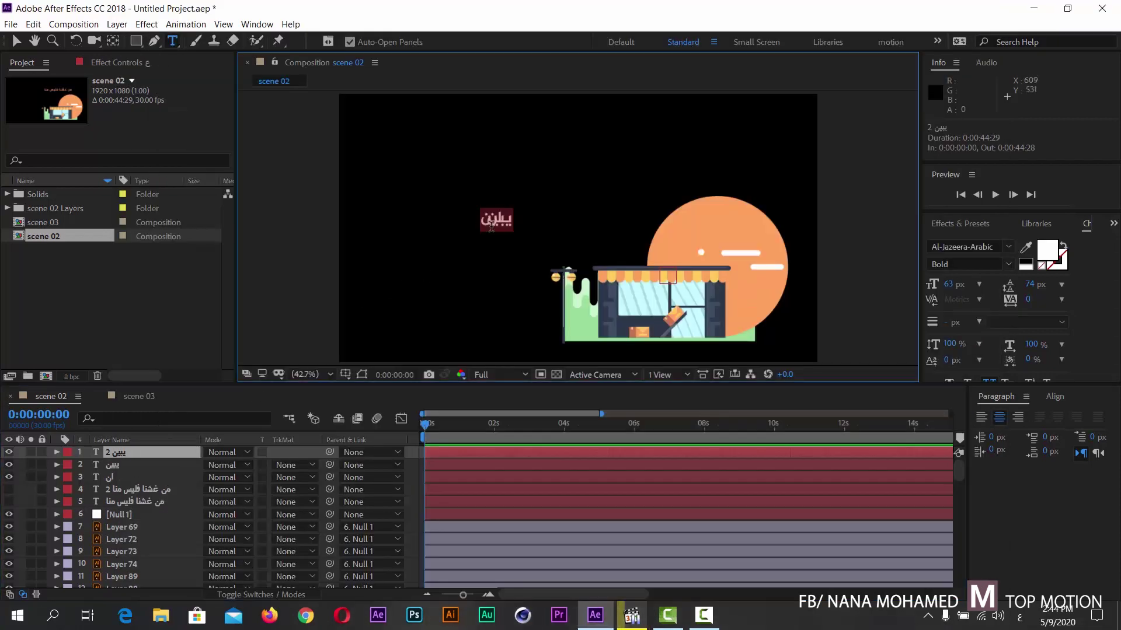
{"action": "type", "text": "عيوب"}
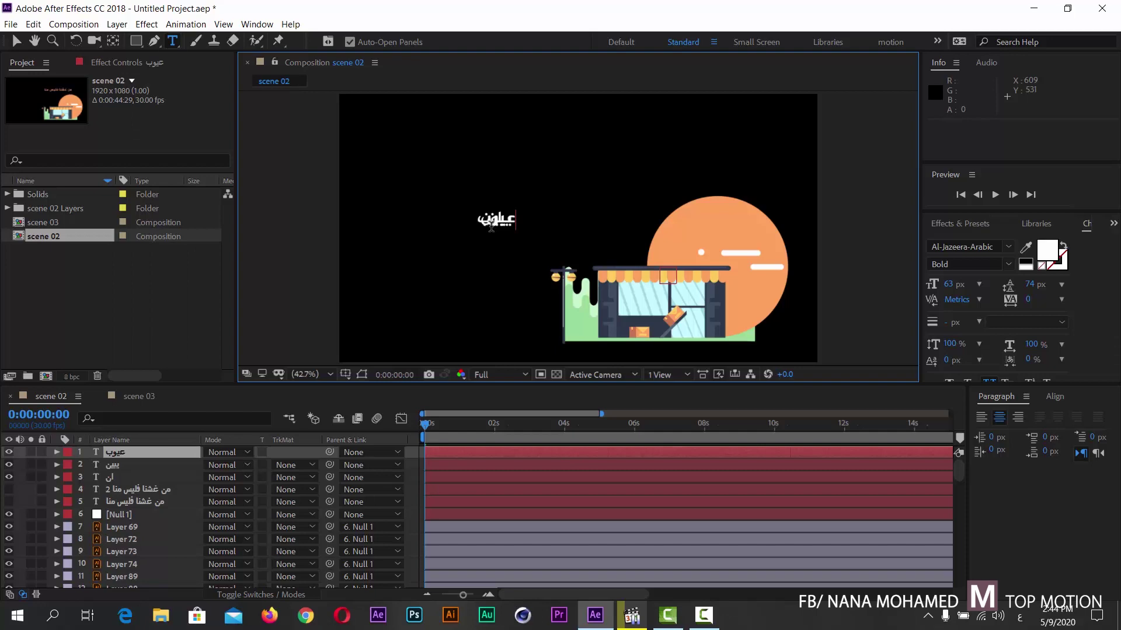
{"action": "key", "text": "ctrl+d"}
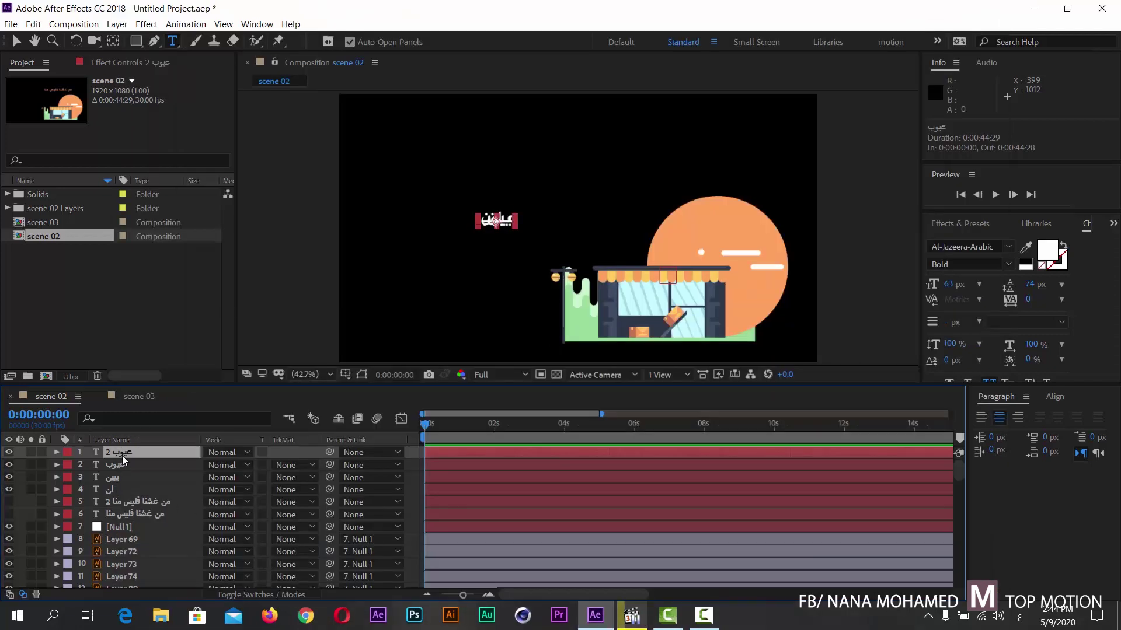
{"action": "double_click", "coordinate": [122, 455]}
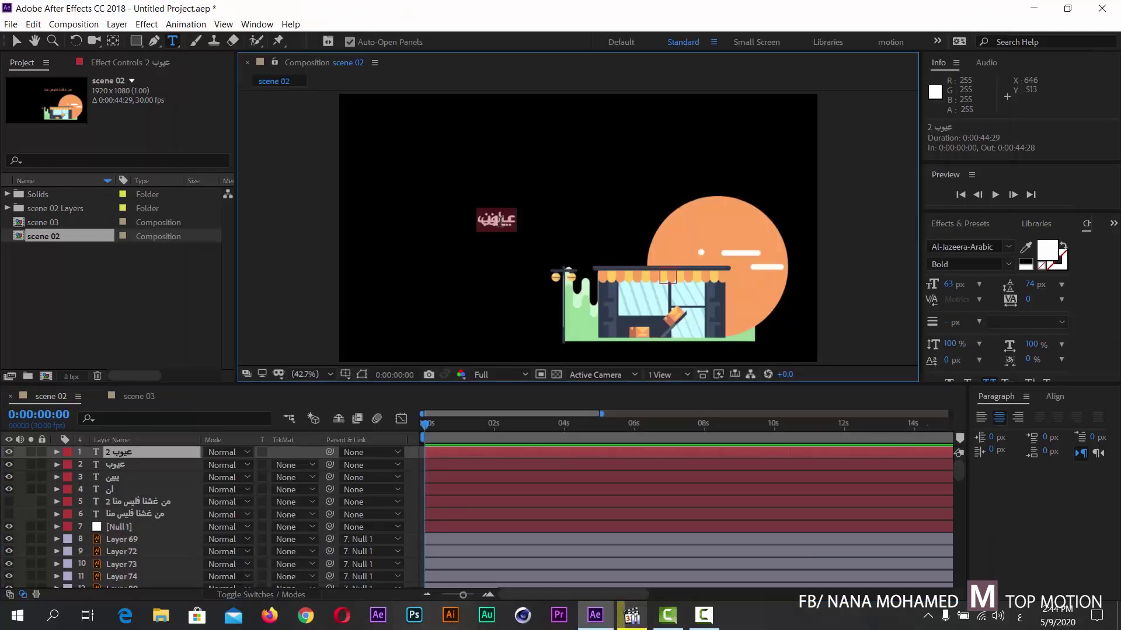
{"action": "type", "text": "السل"}
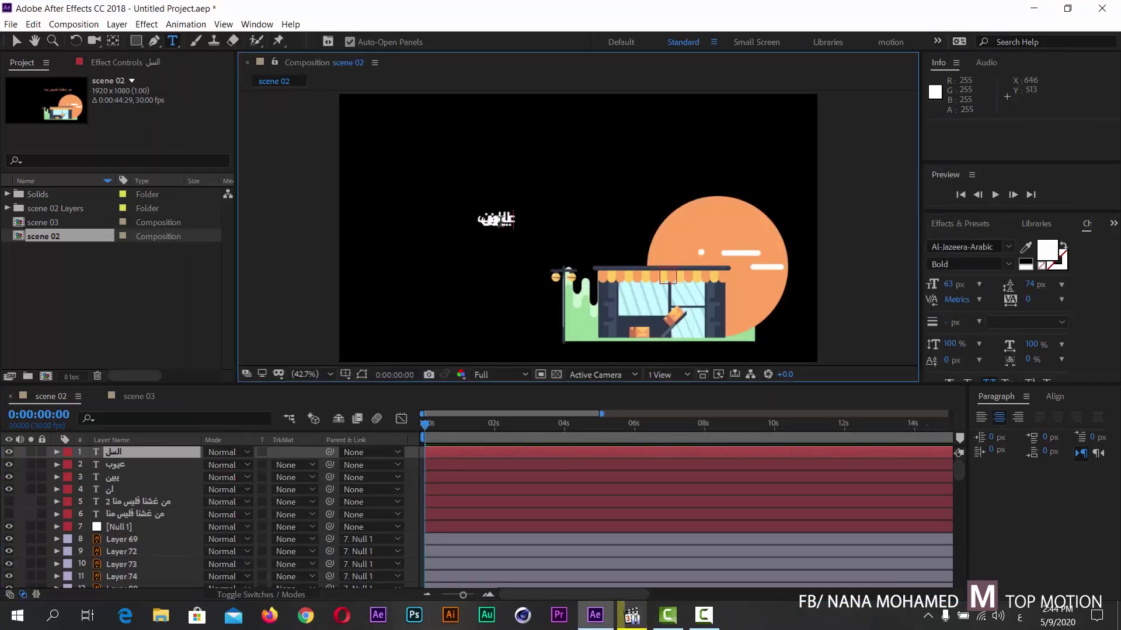
{"action": "type", "text": "ة"}
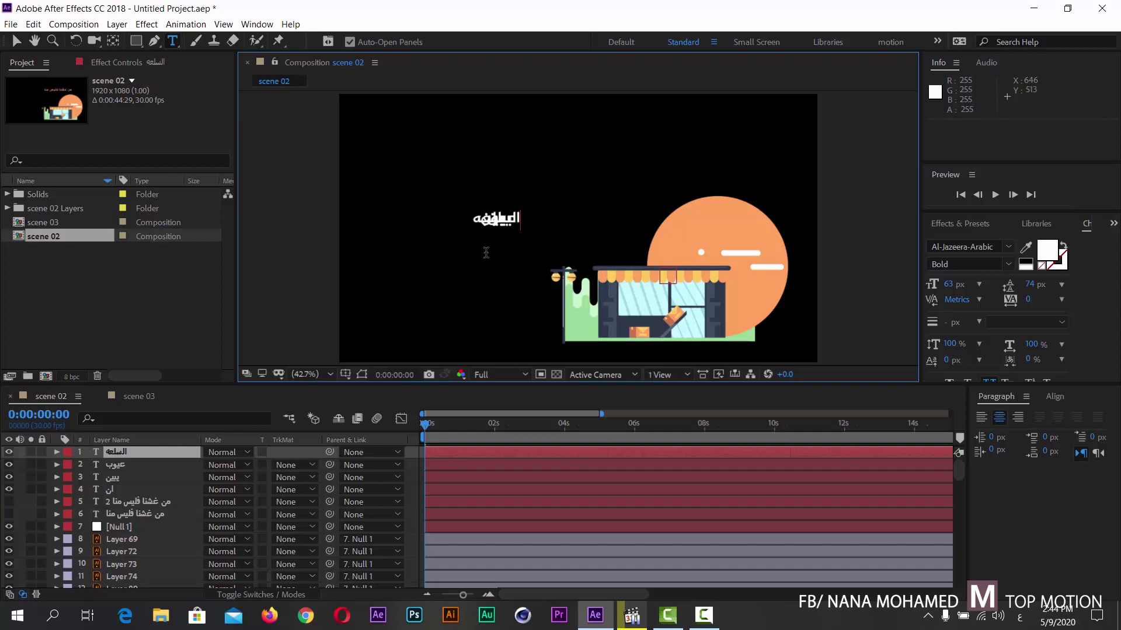
{"action": "left_click", "coordinate": [130, 453]}
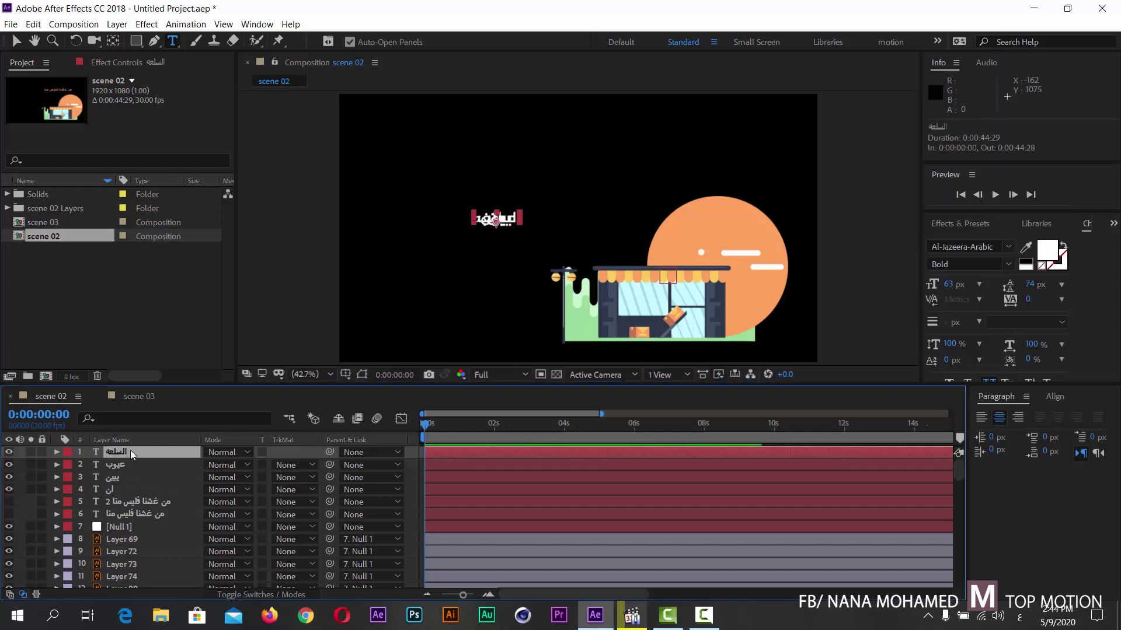
- Add two more duplicated word layers reading ان and وجدت
{"action": "key", "text": "ctrl+d"}
{"action": "double_click", "coordinate": [131, 451]}
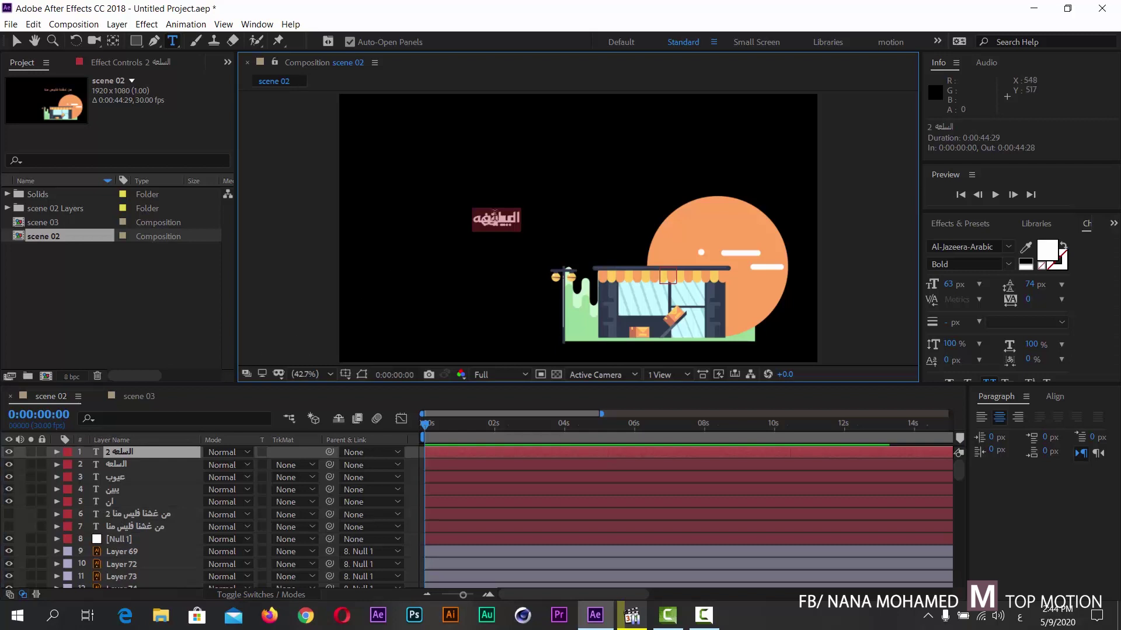
{"action": "left_click", "coordinate": [505, 213]}
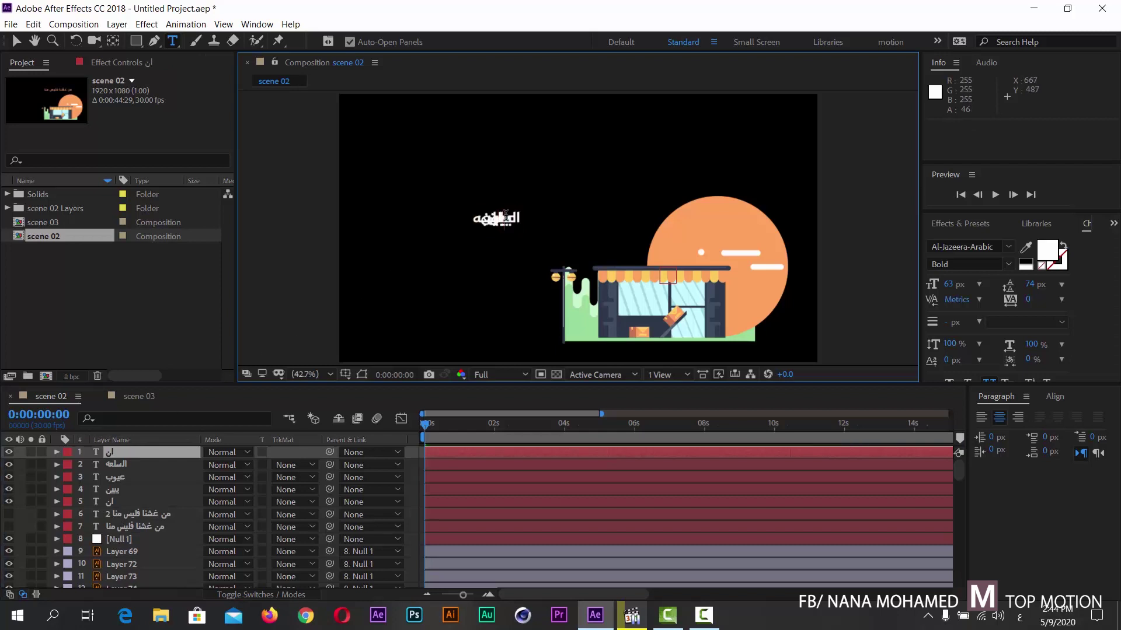
{"action": "left_click", "coordinate": [118, 448]}
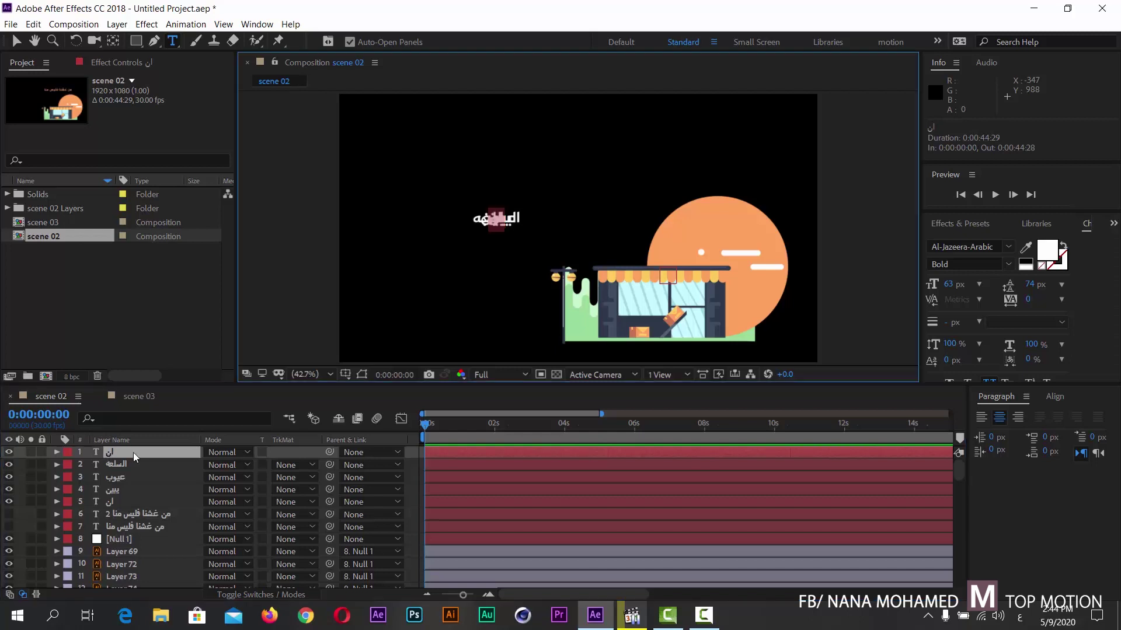
{"action": "key", "text": "ctrl+d"}
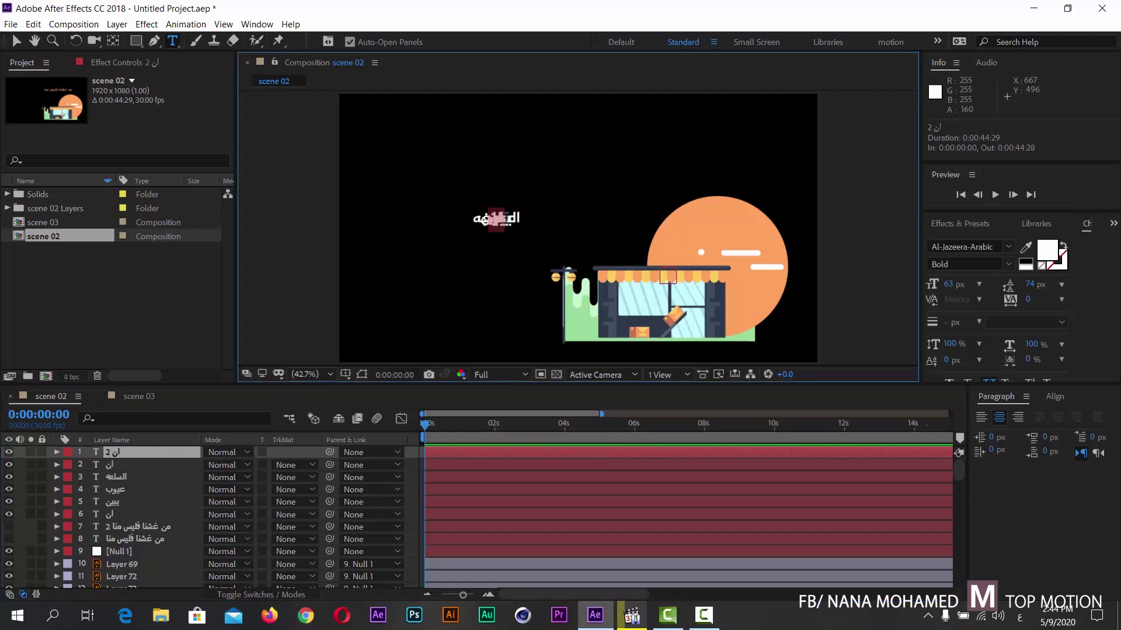
{"action": "type", "text": "وجدت"}
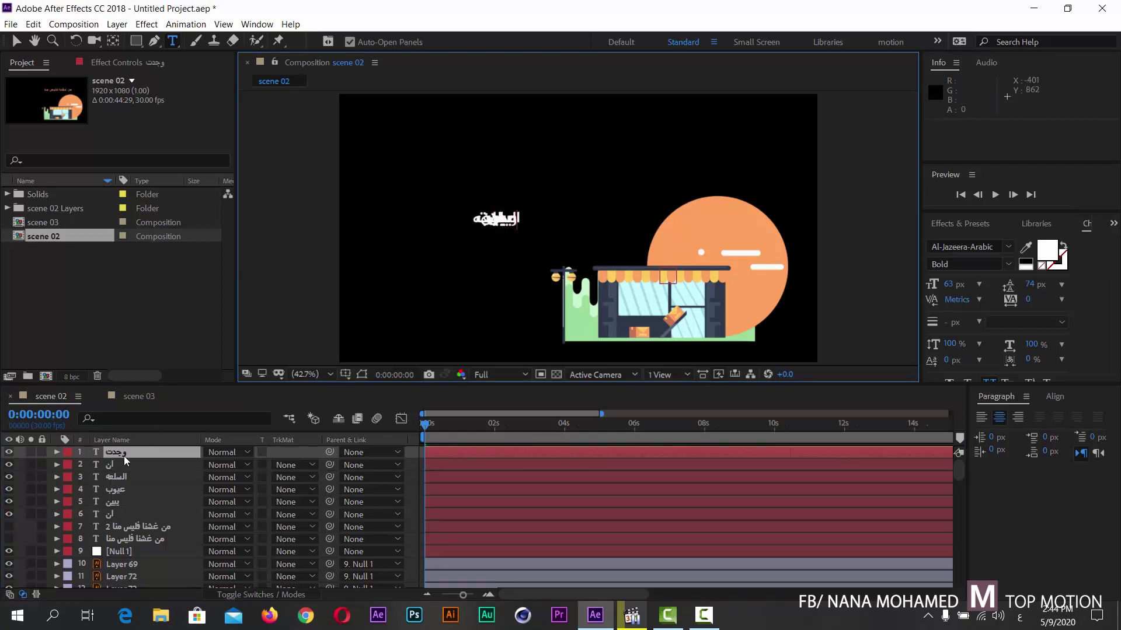
{"action": "left_click", "coordinate": [123, 456]}
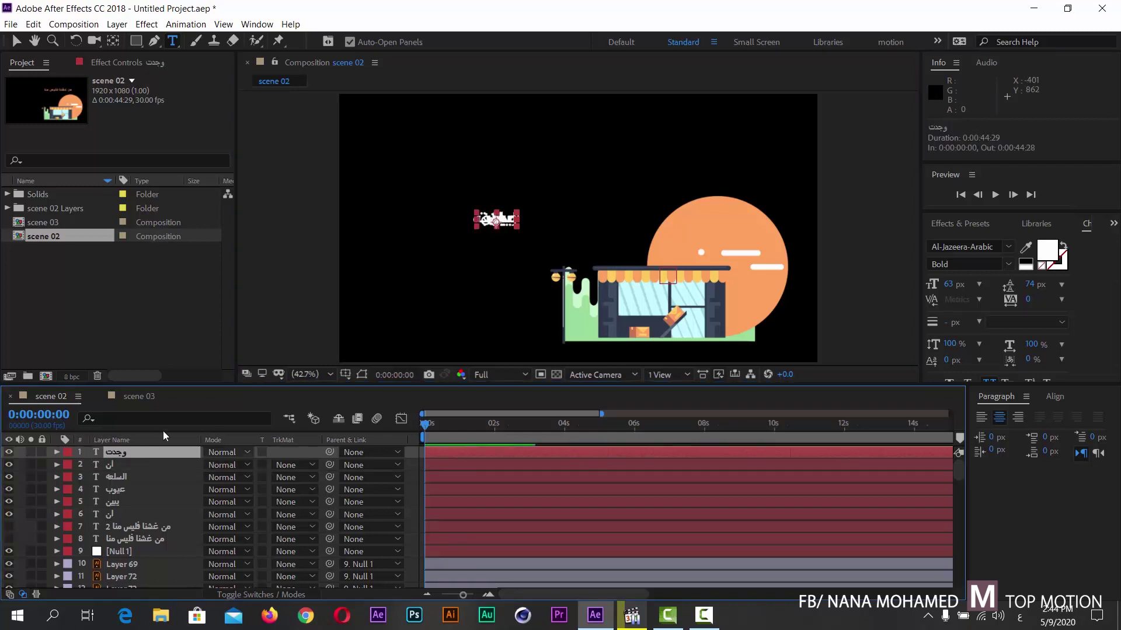
{"action": "left_click", "coordinate": [20, 40]}
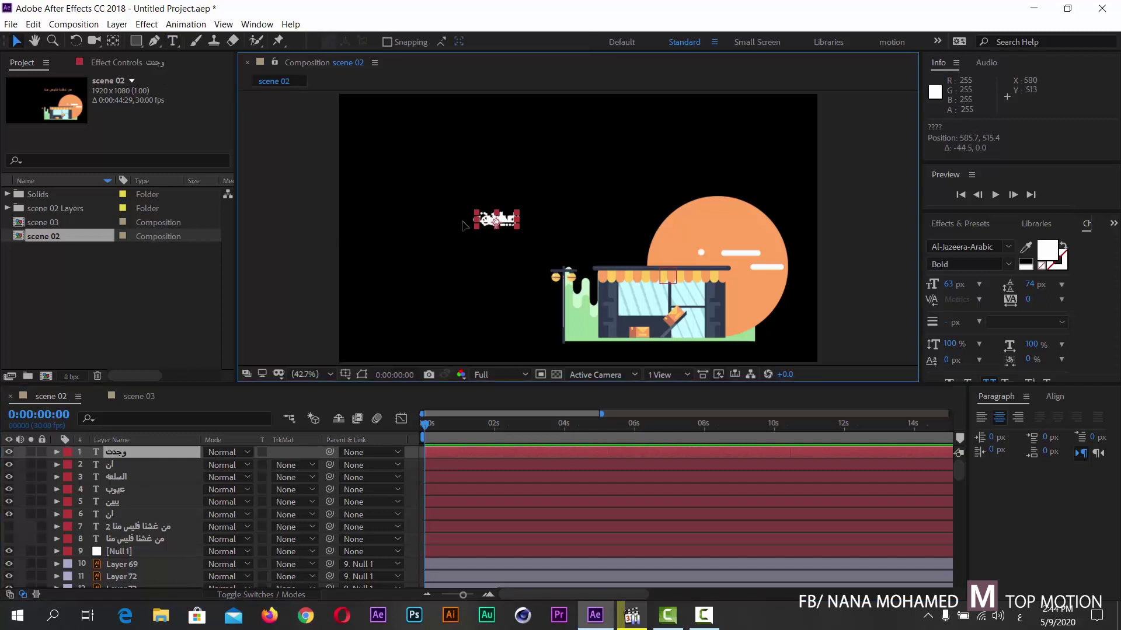
- Arrange the six word layers in one row reading ان يبين عيوب السلعه ان وجدت
{"action": "left_click_drag", "start_coordinate": [507, 225], "coordinate": [395, 224]}
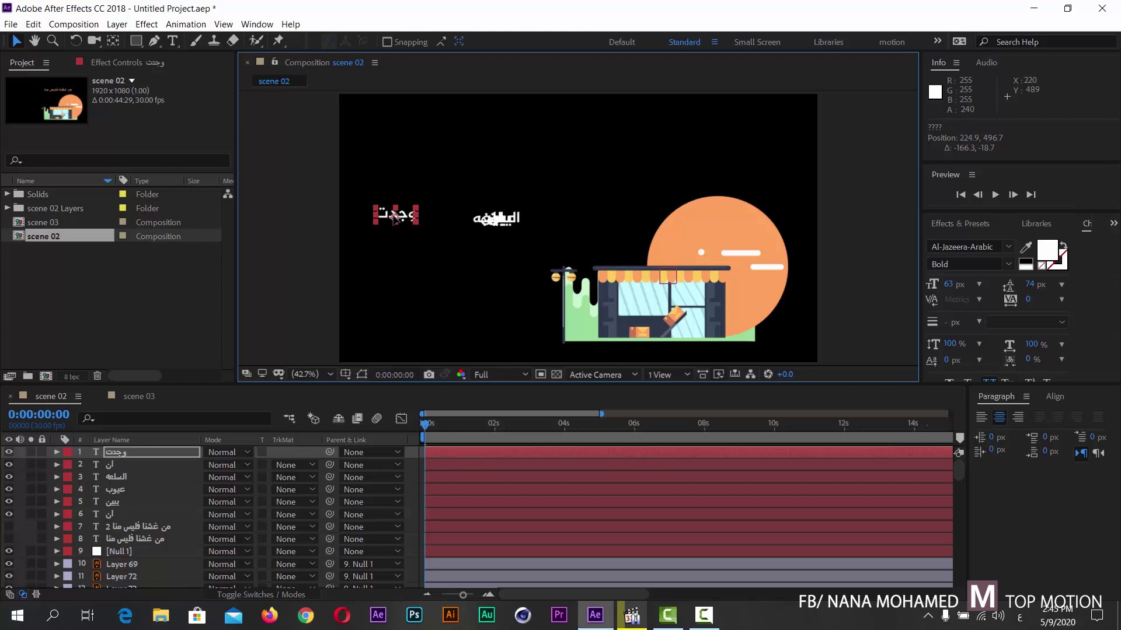
{"action": "left_click", "coordinate": [496, 222]}
{"action": "left_click_drag", "start_coordinate": [496, 222], "coordinate": [430, 221]}
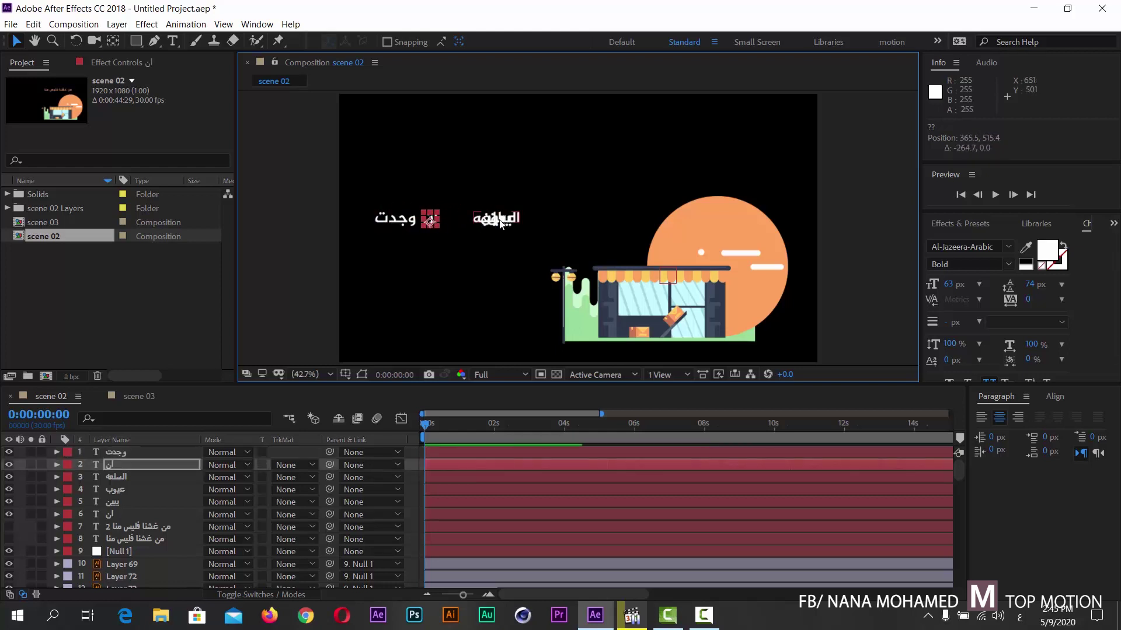
{"action": "mouse_move", "coordinate": [539, 226]}
{"action": "left_mouse_down"}
{"action": "mouse_move", "coordinate": [500, 223]}
{"action": "mouse_move", "coordinate": [604, 223]}
{"action": "left_mouse_up"}
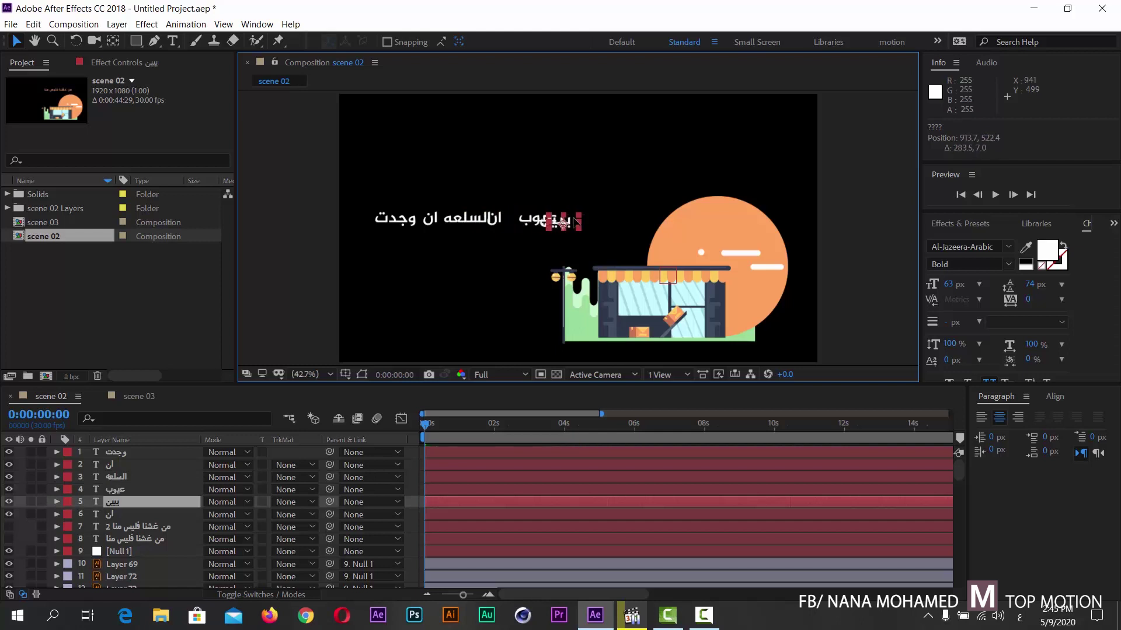
{"action": "left_click", "coordinate": [501, 220]}
{"action": "key", "text": "ctrl+x"}
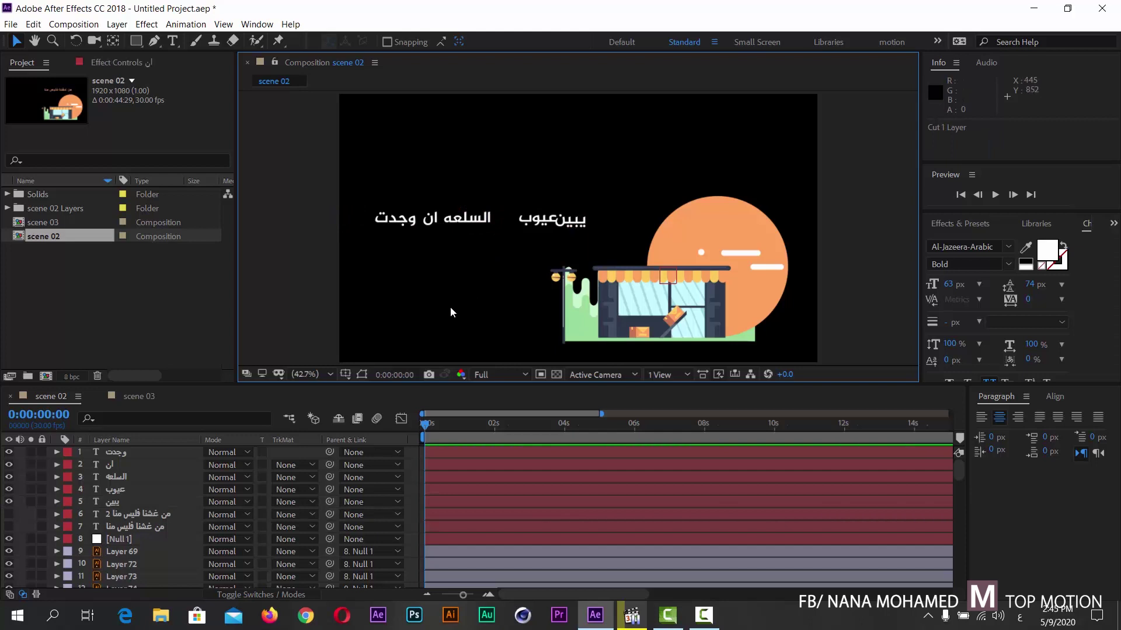
{"action": "key", "text": "ctrl+v"}
{"action": "left_click_drag", "start_coordinate": [499, 223], "coordinate": [613, 220]}
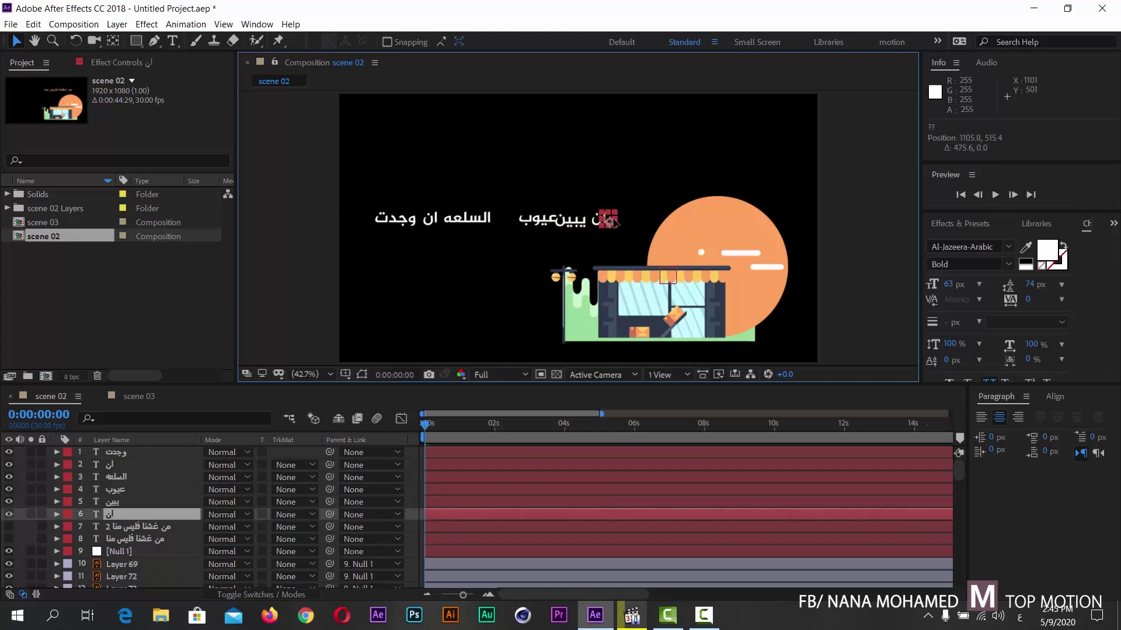
{"action": "key", "text": "Return"}
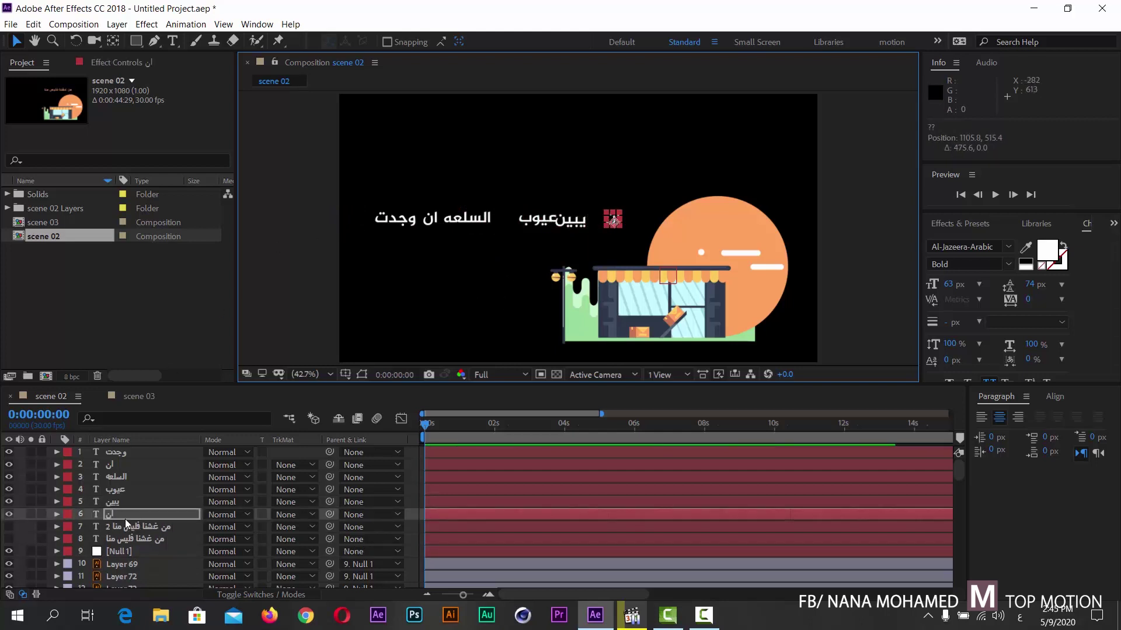
{"action": "left_click", "coordinate": [120, 457], "text": "shift"}
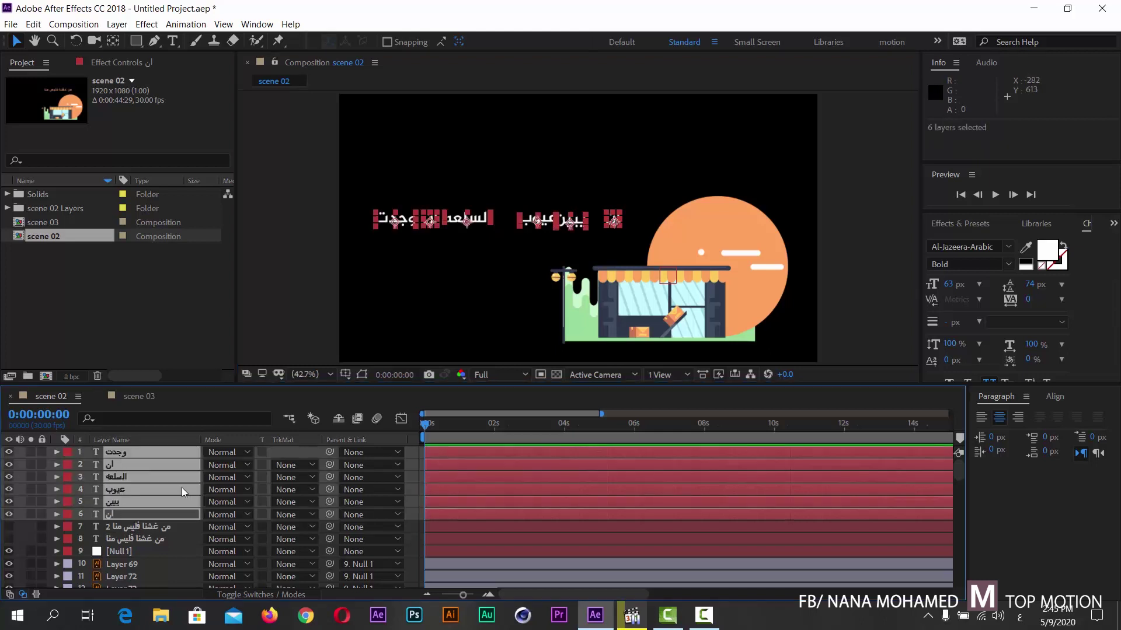
- Vertically centre the six words with the Align panel, undoing the horizontal distribution to keep them compact
{"action": "left_click", "coordinate": [1057, 397]}
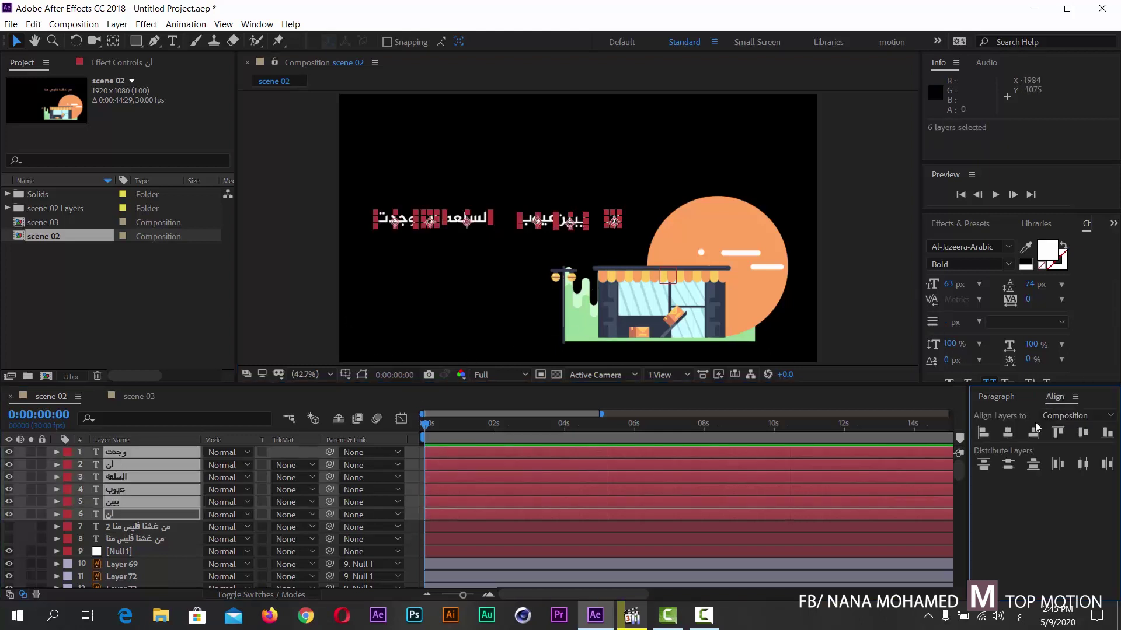
{"action": "left_click", "coordinate": [1084, 433]}
{"action": "left_click", "coordinate": [1086, 466]}
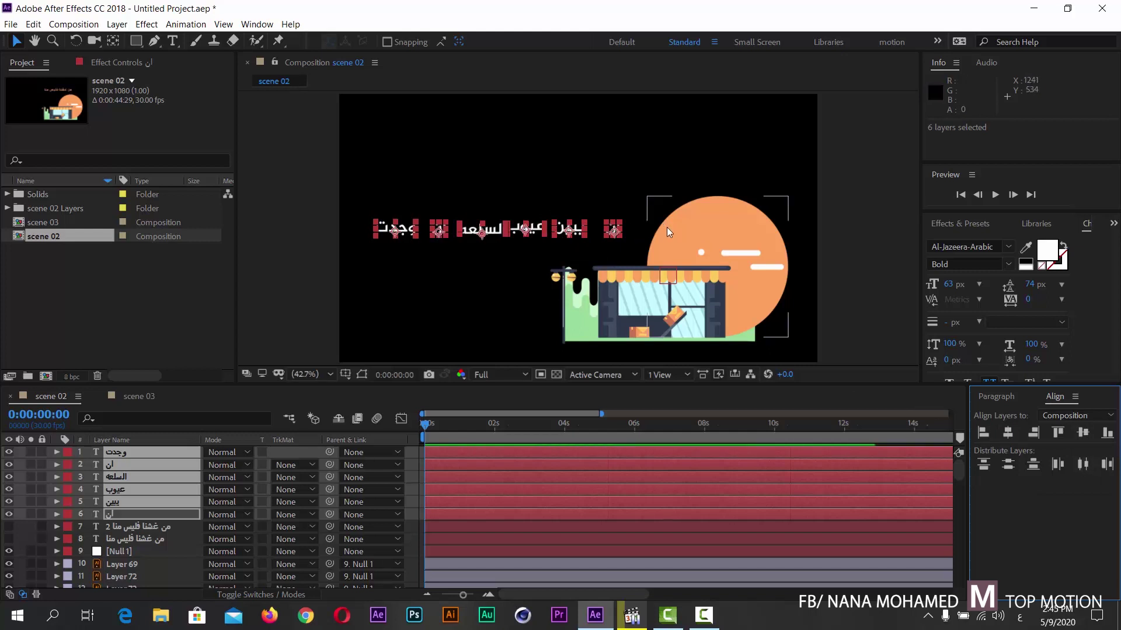
{"action": "left_click", "coordinate": [513, 263]}
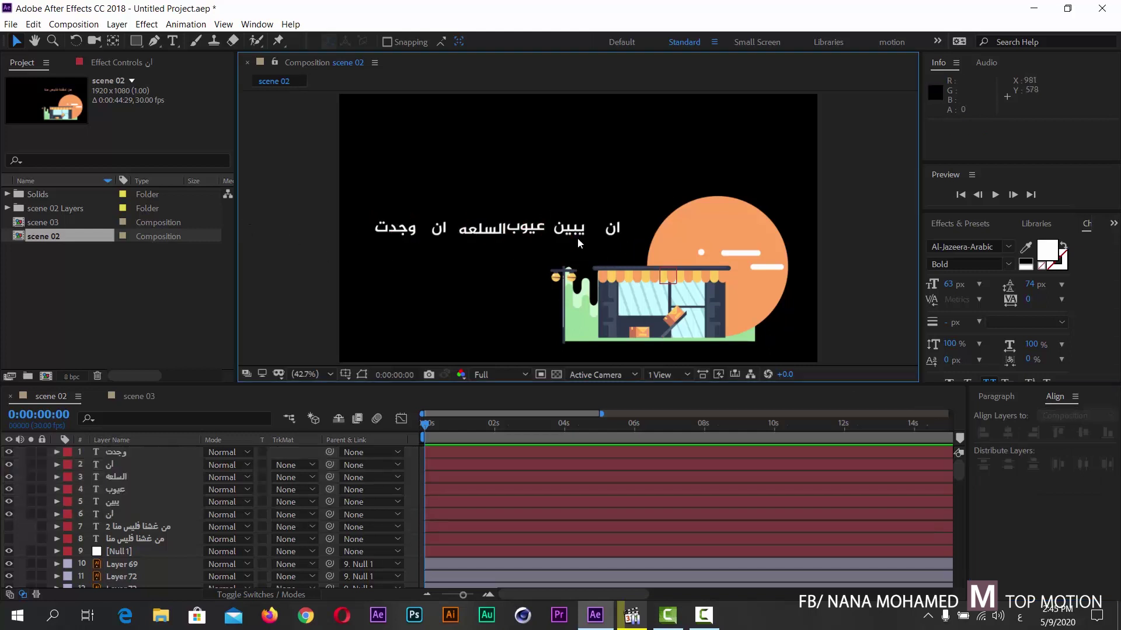
{"action": "key", "text": "ctrl+z"}
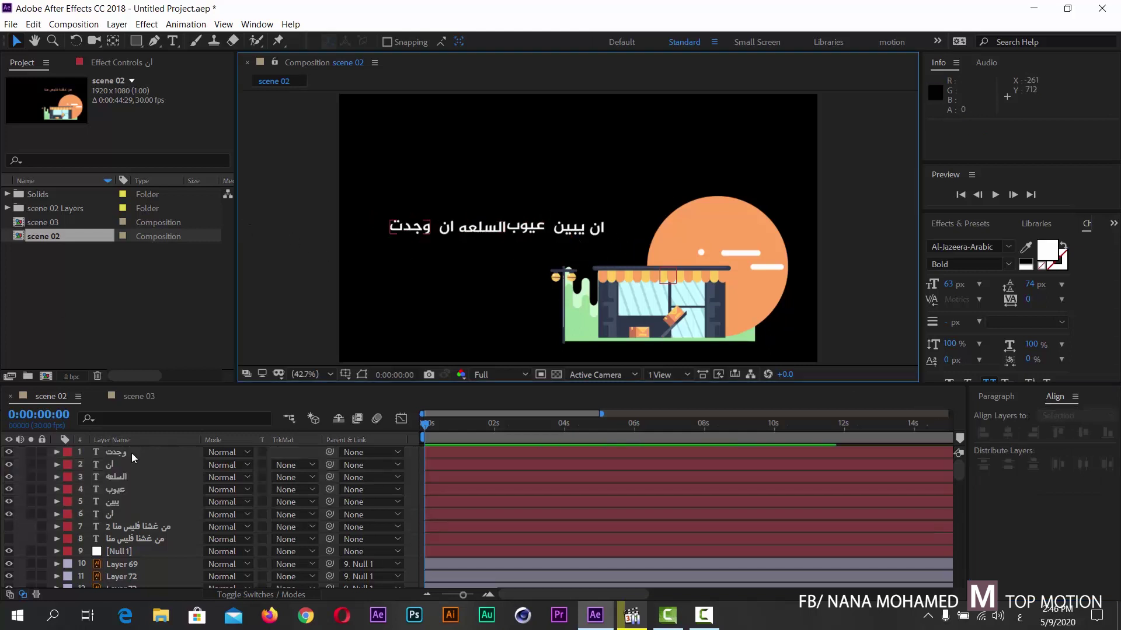
{"action": "left_click", "coordinate": [131, 453]}
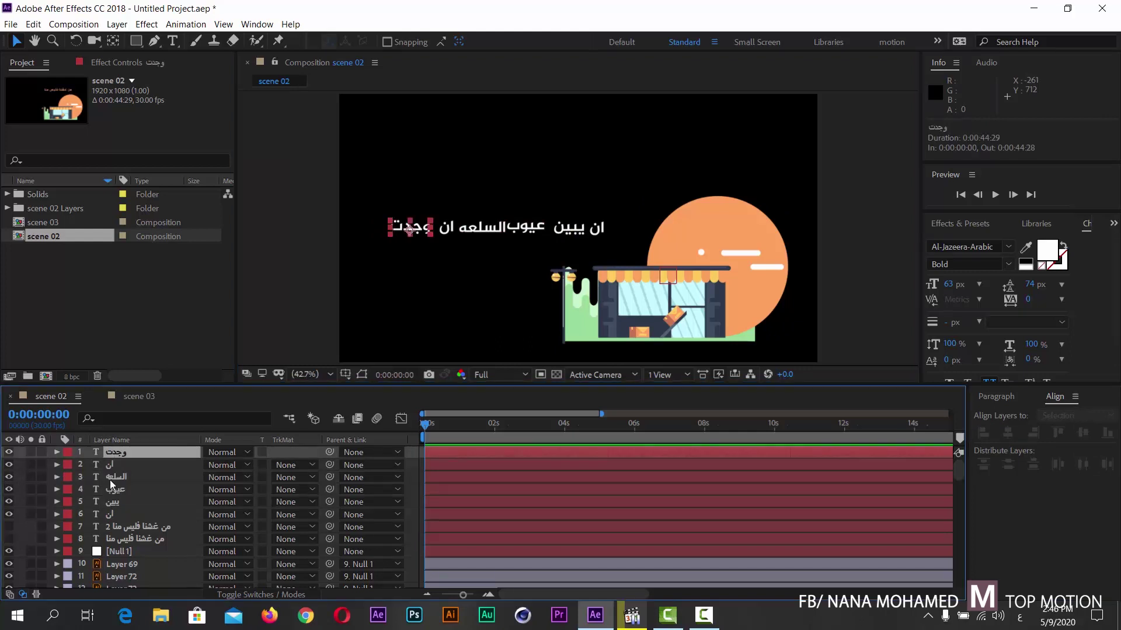
{"action": "left_click", "coordinate": [110, 515], "text": "shift"}
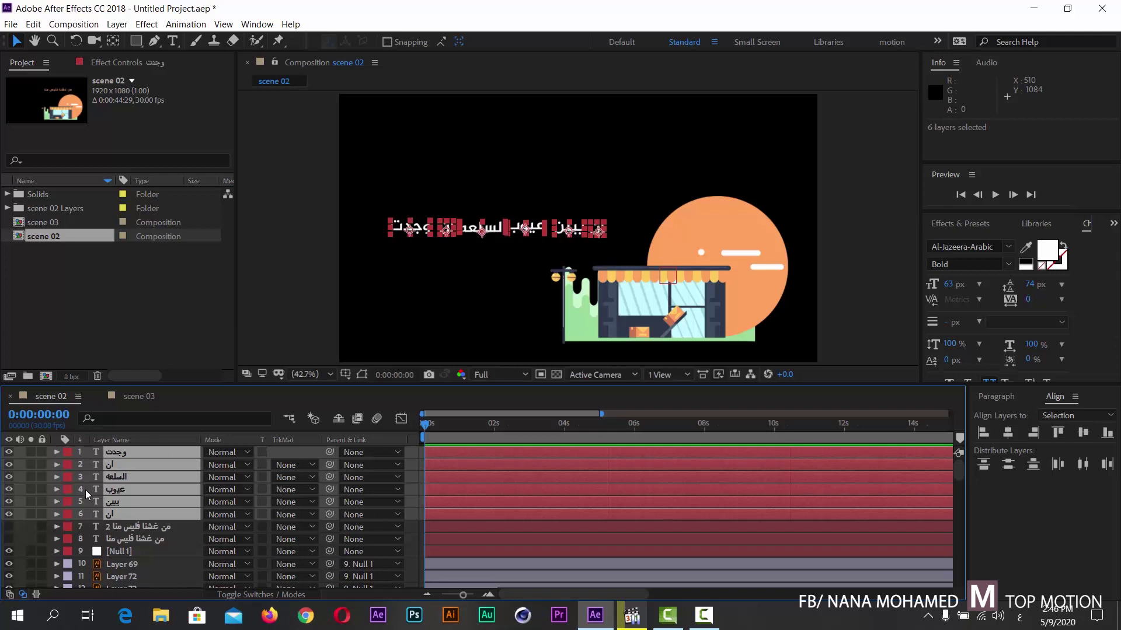
- Set Position keyframes for all six words at about 0:00:01:10
{"action": "key", "text": "p"}
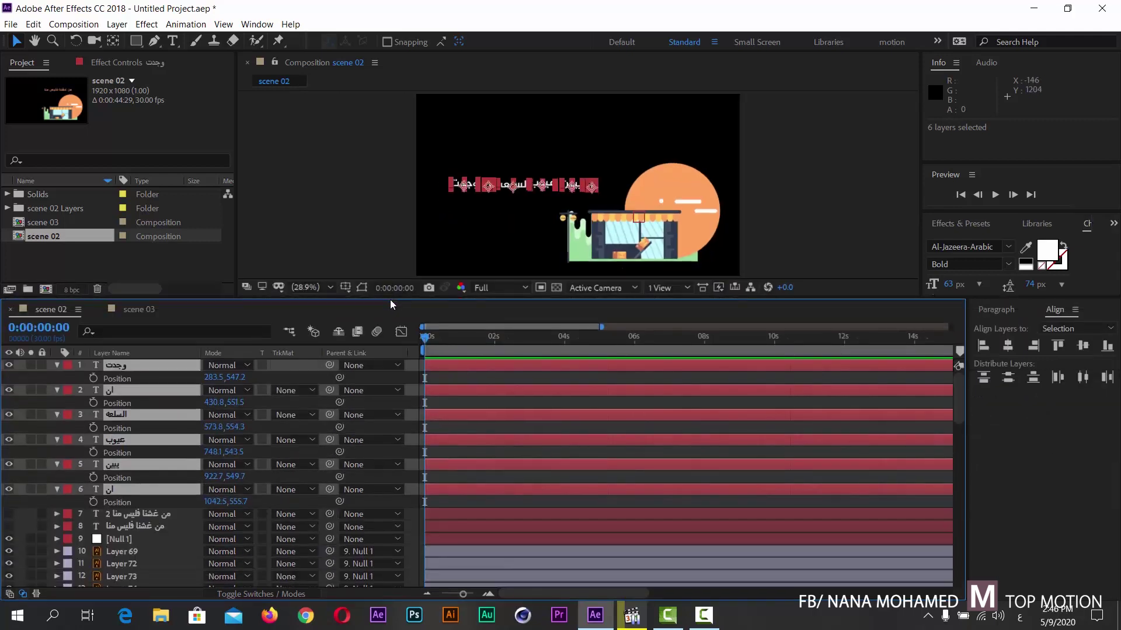
{"action": "left_click_drag", "start_coordinate": [399, 383], "coordinate": [387, 302]}
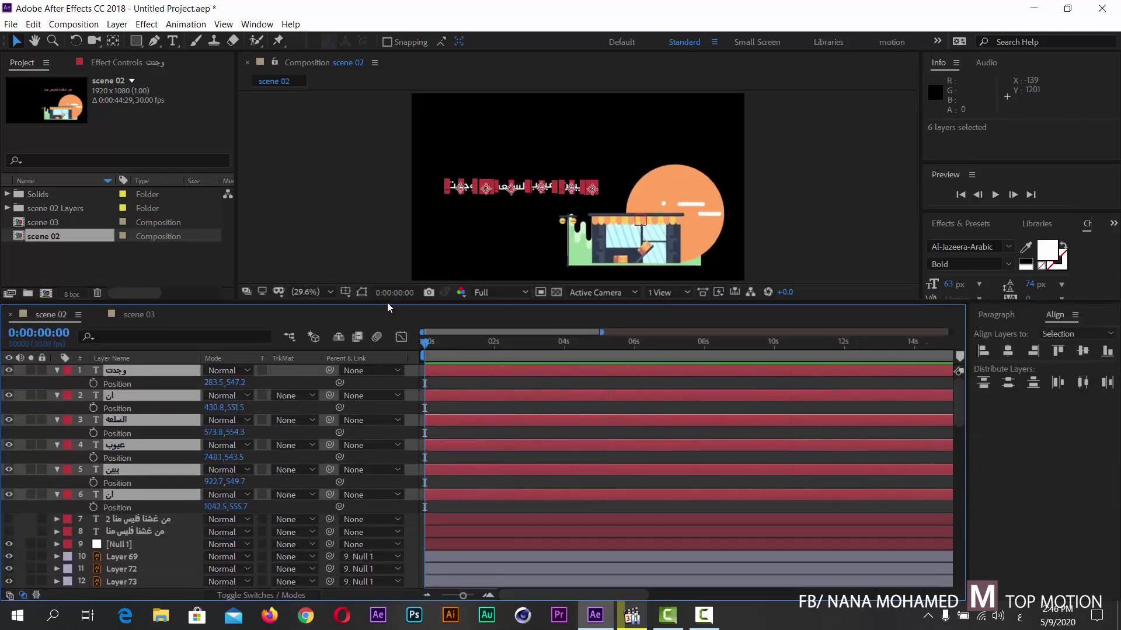
{"action": "left_click_drag", "start_coordinate": [460, 342], "coordinate": [474, 342]}
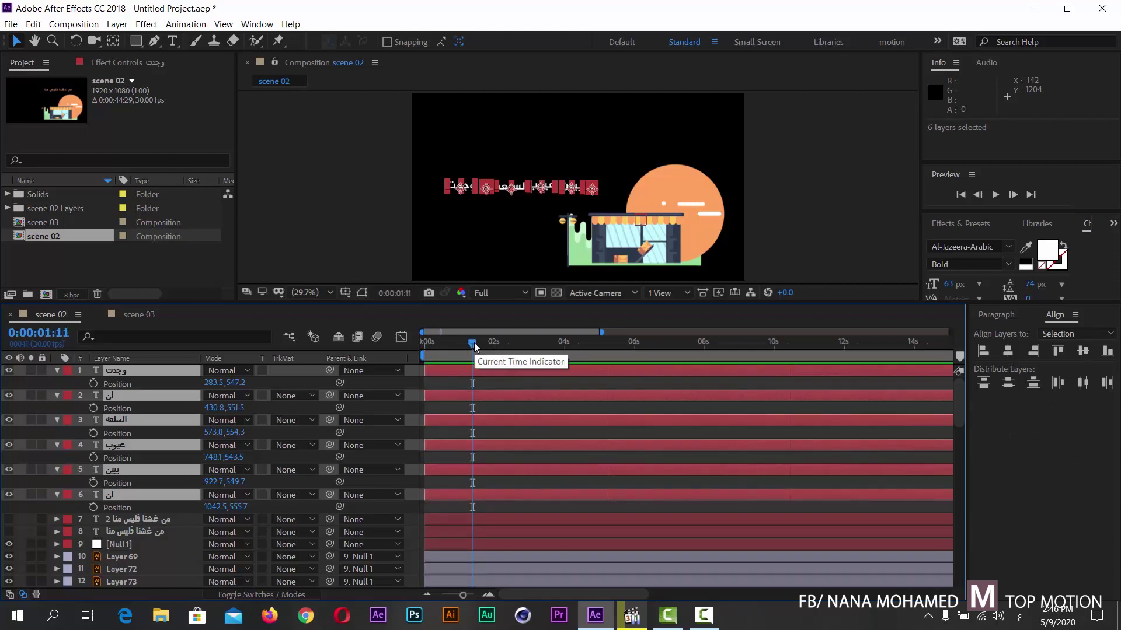
{"action": "left_click", "coordinate": [93, 383]}
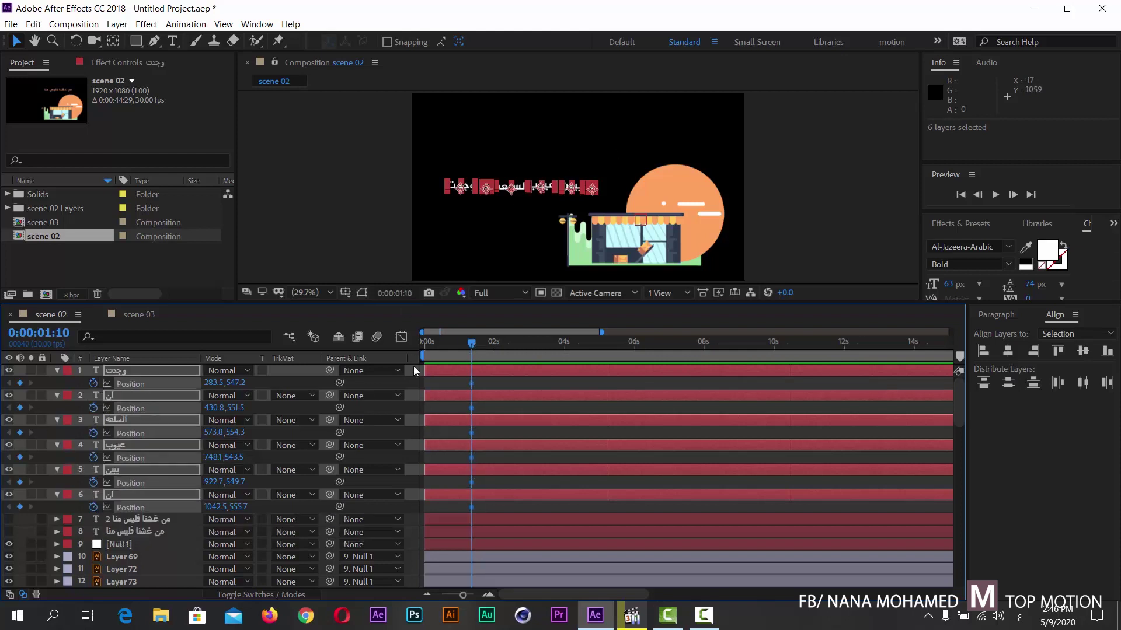
- At 0s, move the words above the frame to Y -111.8 and preview the drop
{"action": "key", "text": "Home"}
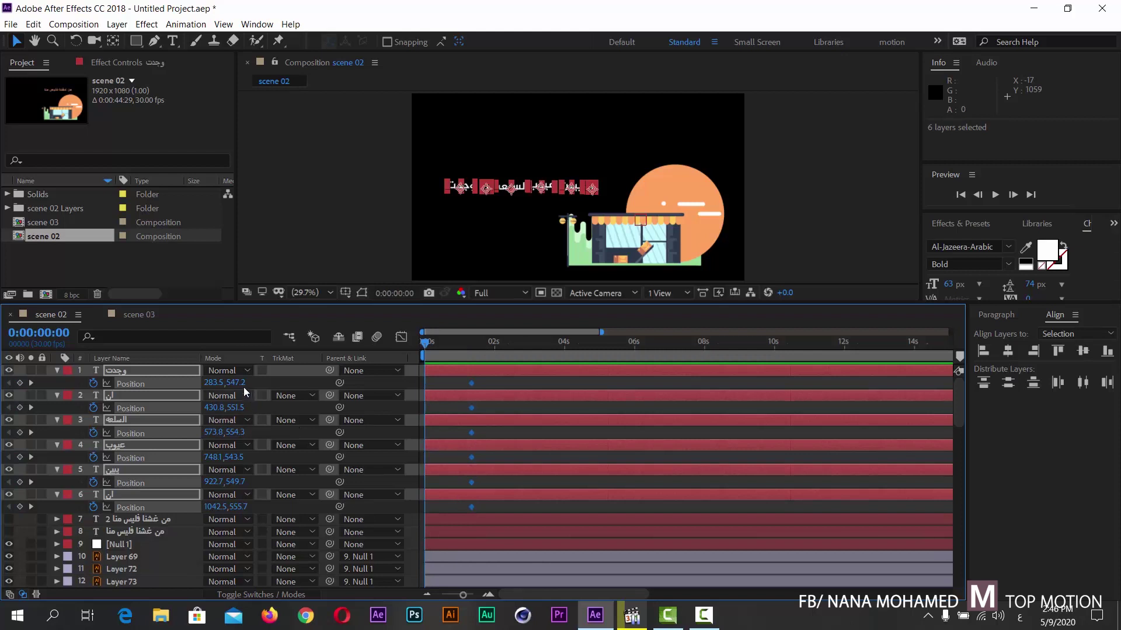
{"action": "left_click_drag", "start_coordinate": [235, 384], "coordinate": [3, 379]}
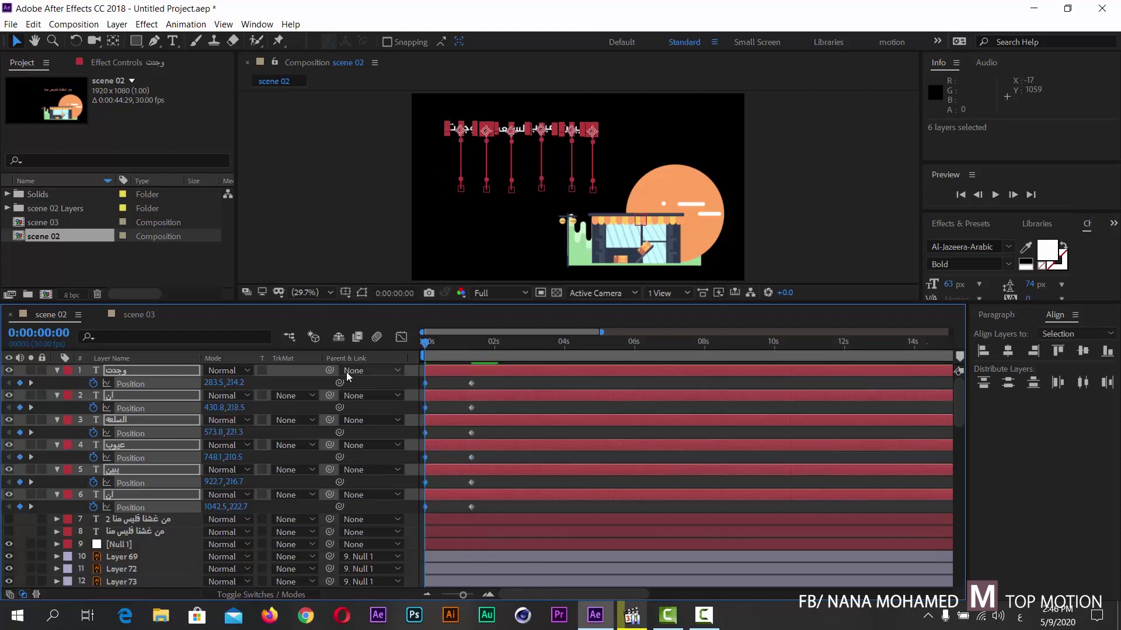
{"action": "left_click_drag", "start_coordinate": [235, 383], "coordinate": [79, 378]}
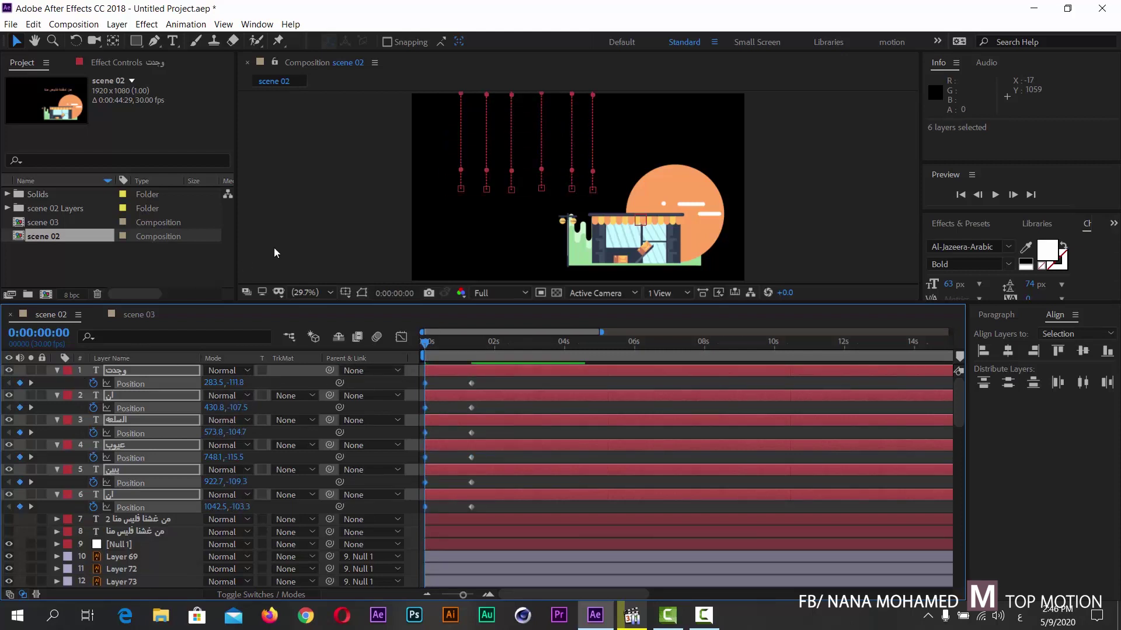
{"action": "key", "text": "comma"}
{"action": "key", "text": "comma"}
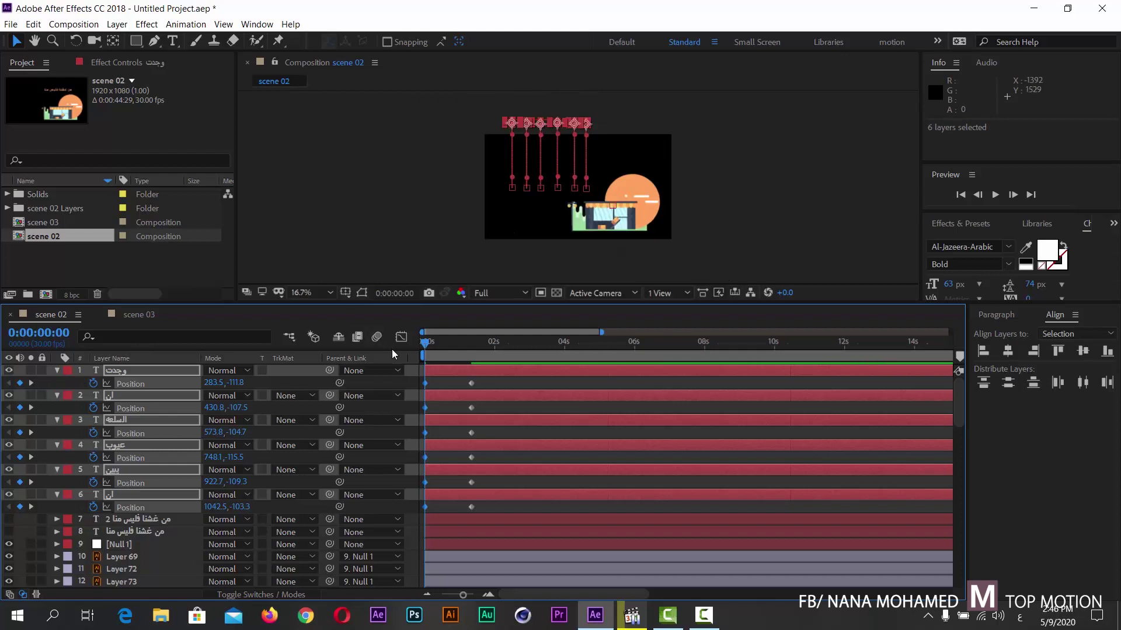
{"action": "key", "text": "space"}
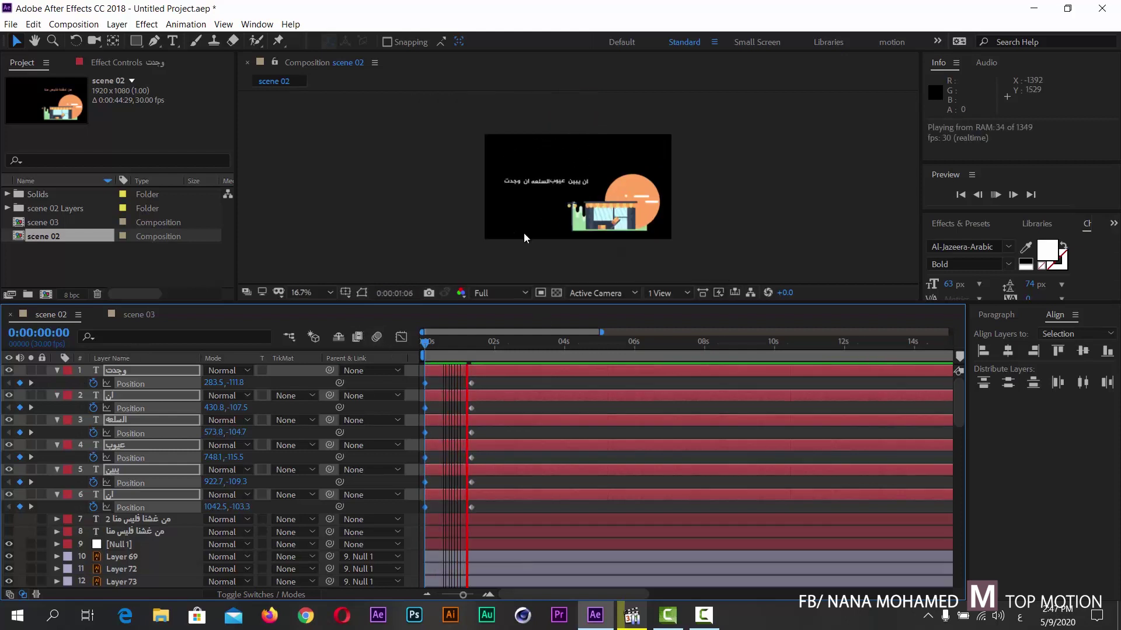
{"action": "left_click", "coordinate": [300, 295]}
{"action": "left_click", "coordinate": [315, 307]}
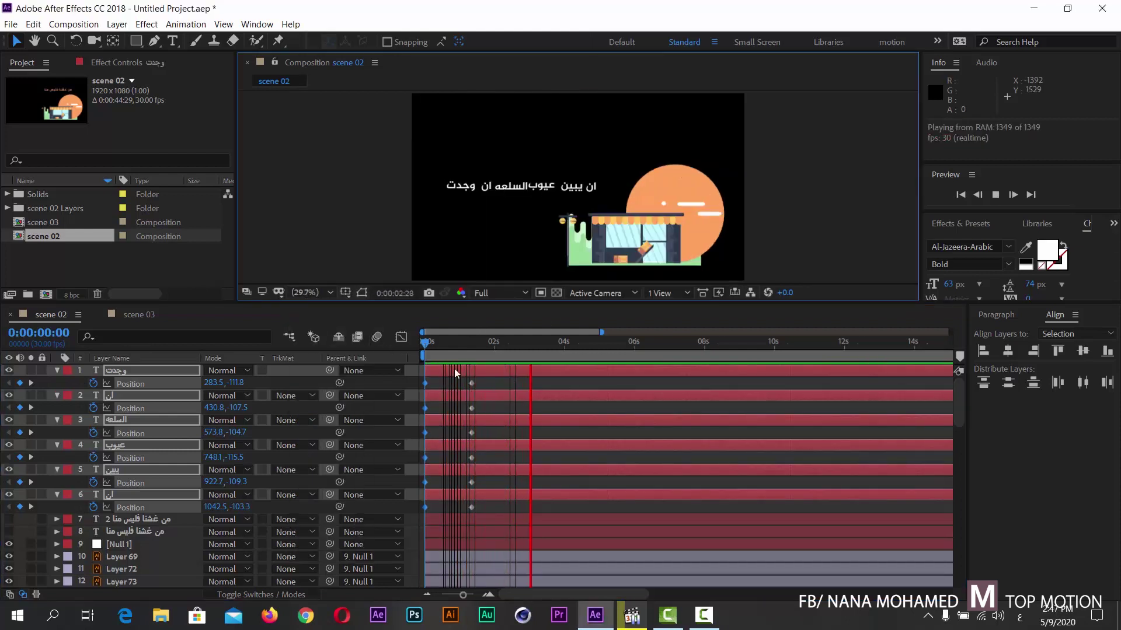
{"action": "mouse_move", "coordinate": [468, 346]}
{"action": "left_mouse_down"}
{"action": "mouse_move", "coordinate": [484, 348]}
{"action": "mouse_move", "coordinate": [412, 349]}
{"action": "left_mouse_up"}
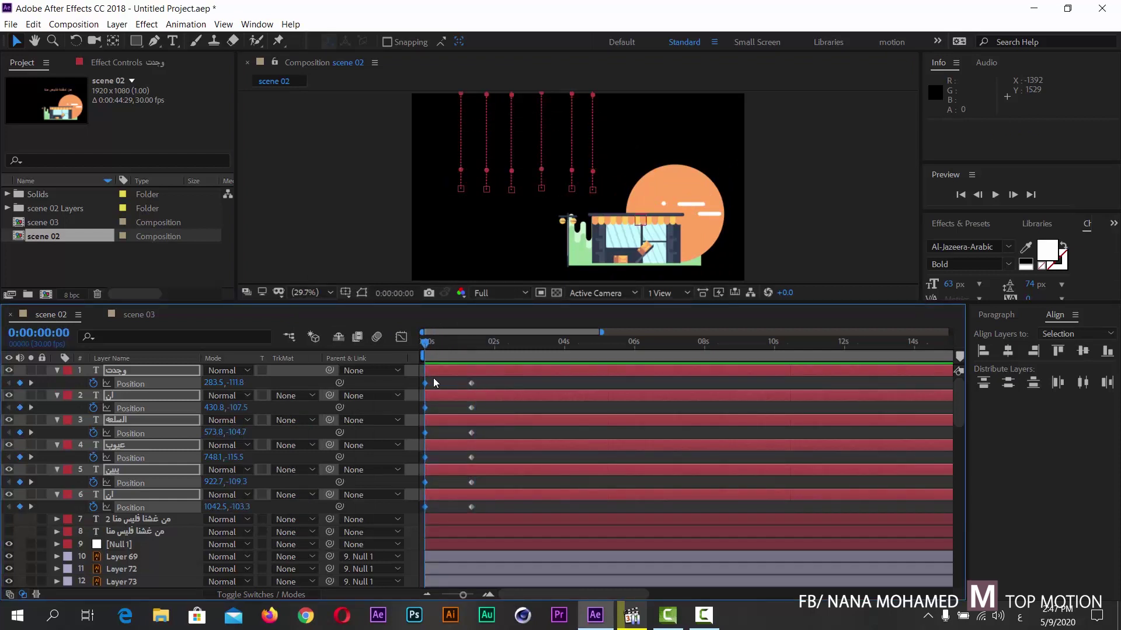
- Apply Easy Ease to the six words' landing Position keyframes
{"action": "left_click_drag", "start_coordinate": [485, 378], "coordinate": [415, 517]}
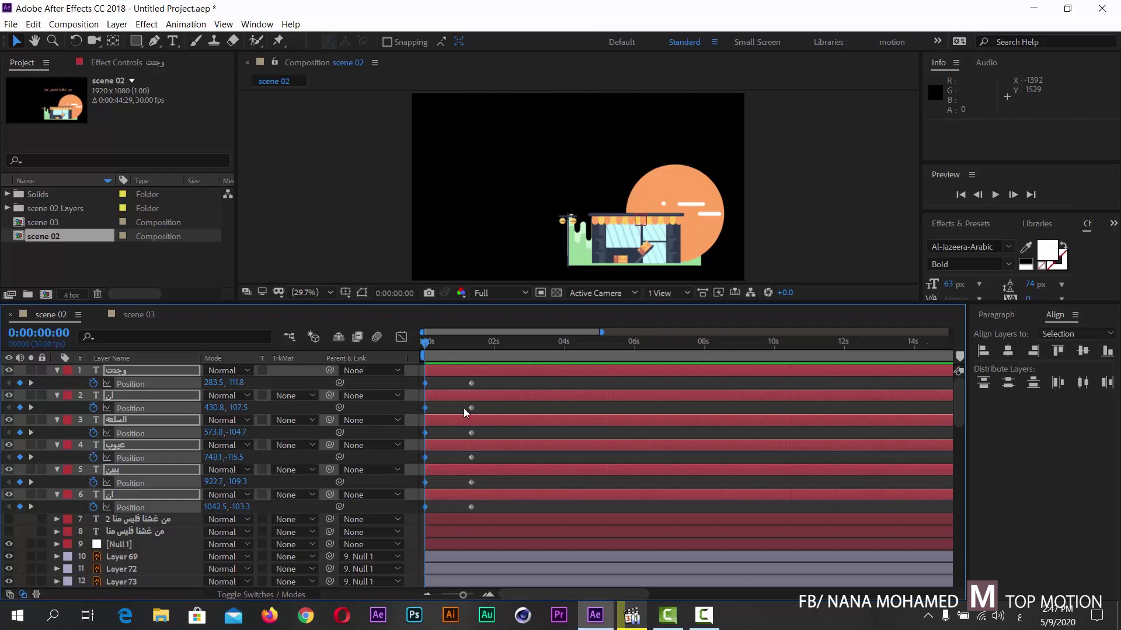
{"action": "right_click", "coordinate": [423, 510]}
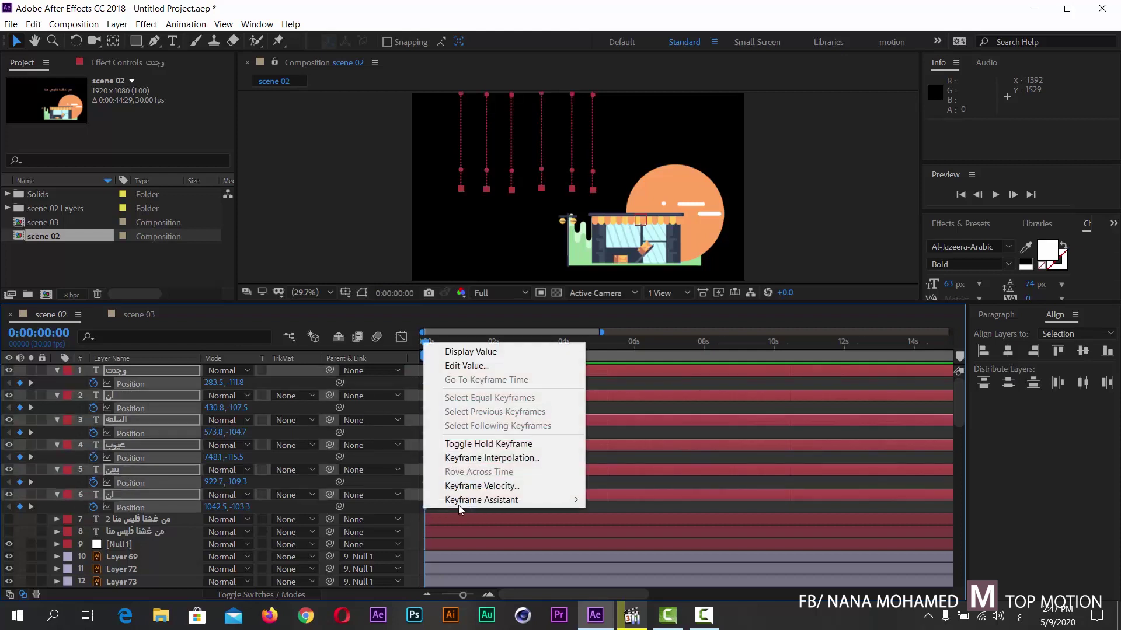
{"action": "mouse_move", "coordinate": [499, 500]}
{"action": "left_click", "coordinate": [631, 415]}
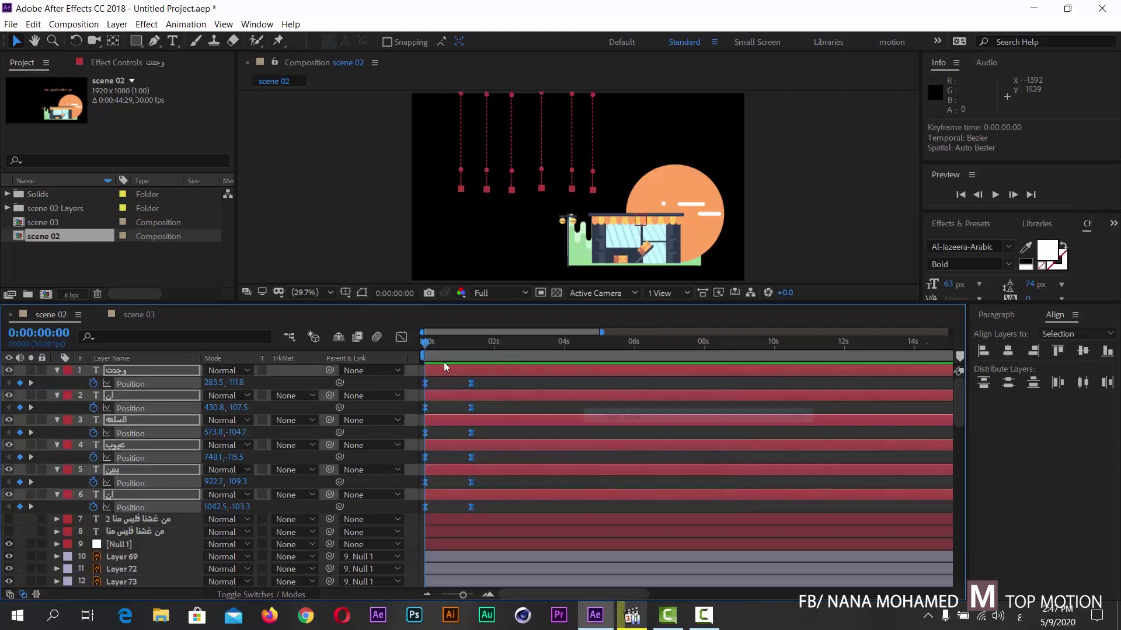
{"action": "left_click", "coordinate": [401, 337]}
- Drag the speed graph's influence handle so the drop peaks early and settles slowly, then preview
{"action": "left_click_drag", "start_coordinate": [509, 524], "coordinate": [440, 570]}
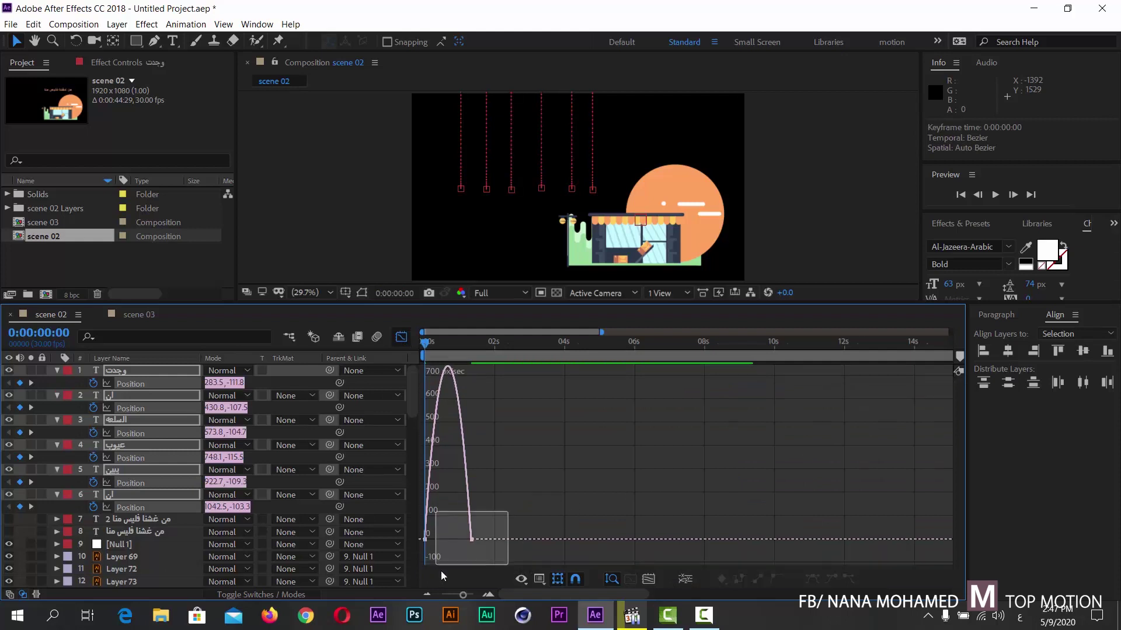
{"action": "left_click", "coordinate": [647, 579]}
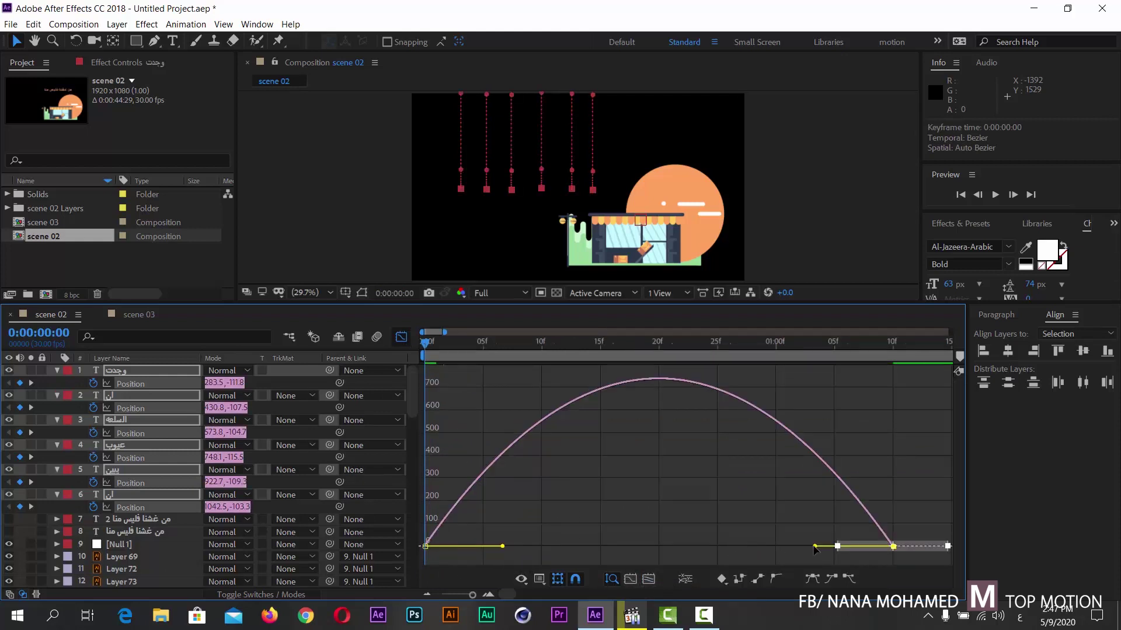
{"action": "left_click_drag", "start_coordinate": [724, 552], "coordinate": [550, 547]}
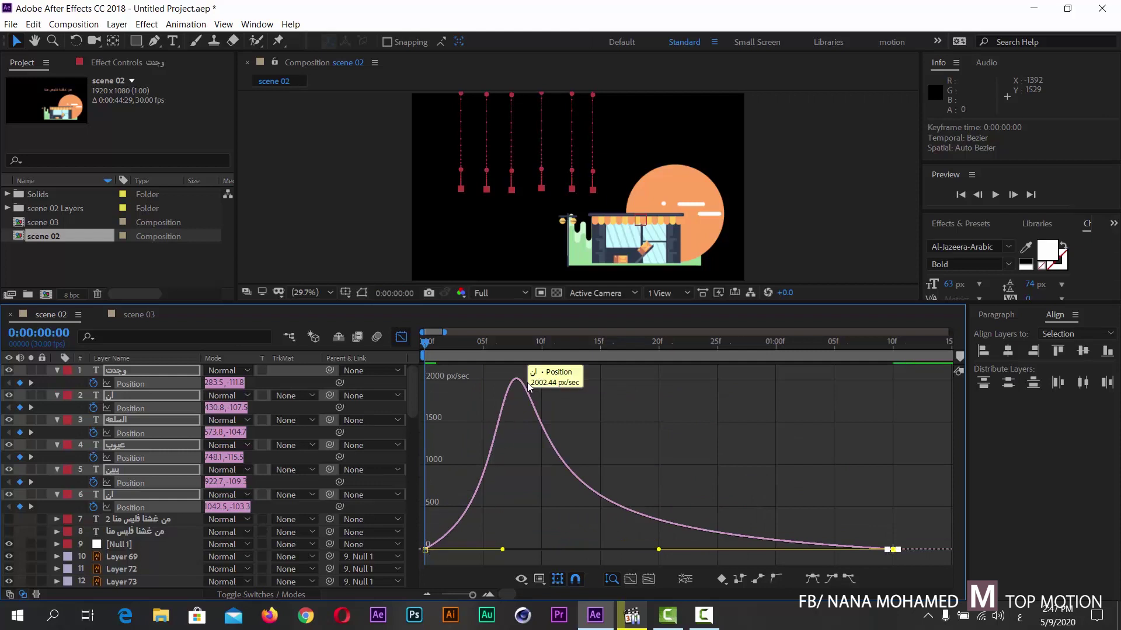
{"action": "key", "text": "shift+F3"}
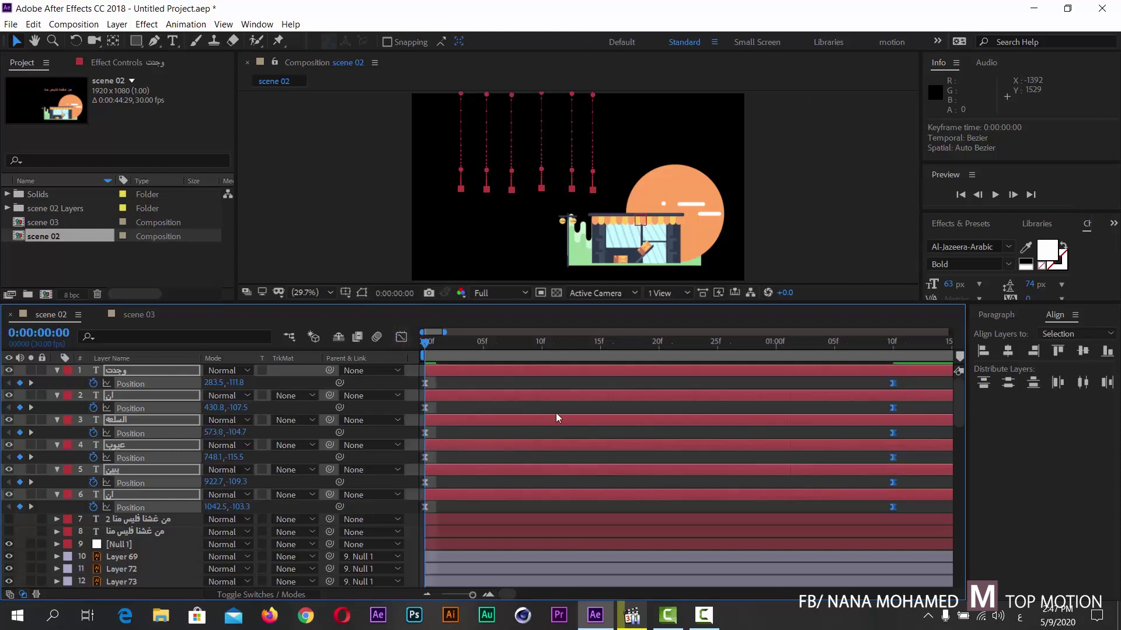
{"action": "scroll", "coordinate": [461, 345], "scroll_direction": "down", "scroll_amount": 4}
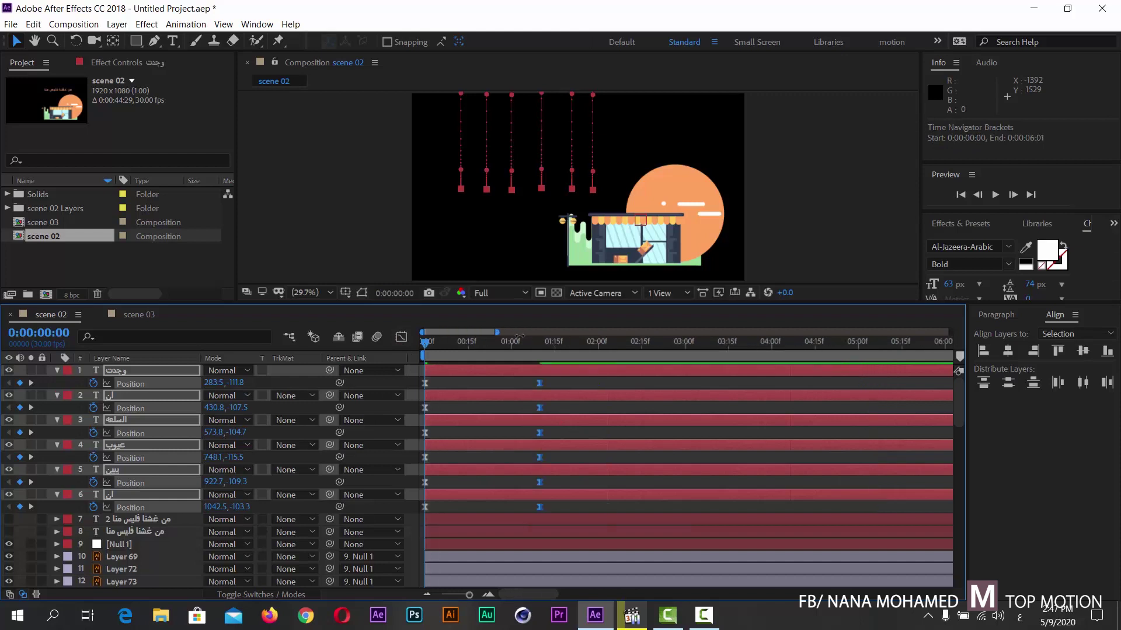
{"action": "key", "text": "space"}
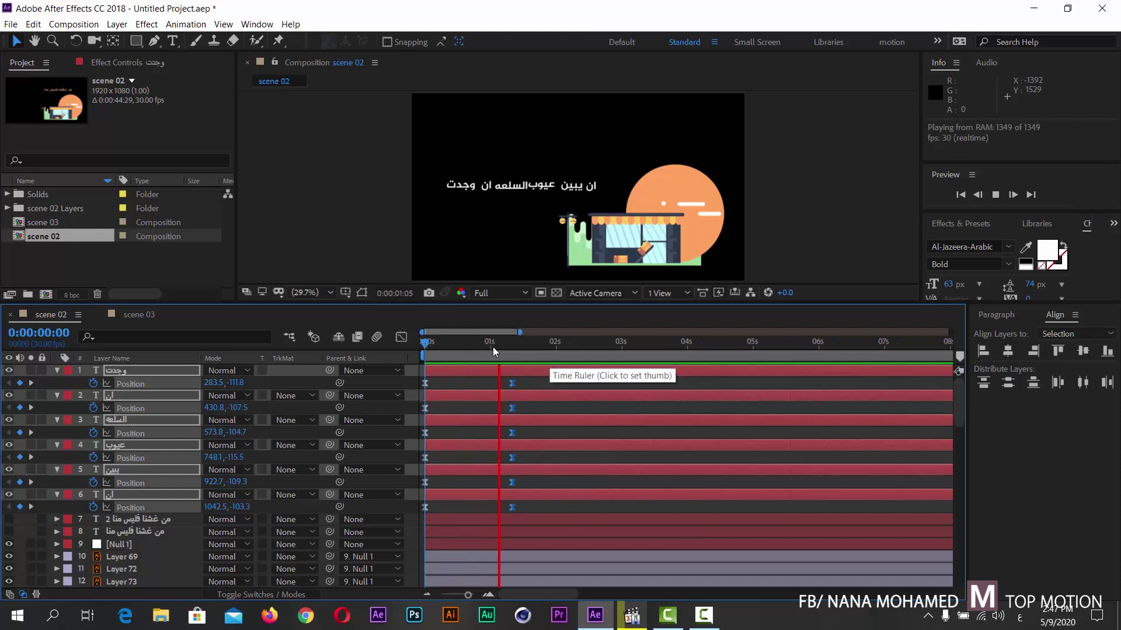
{"action": "left_click", "coordinate": [555, 345]}
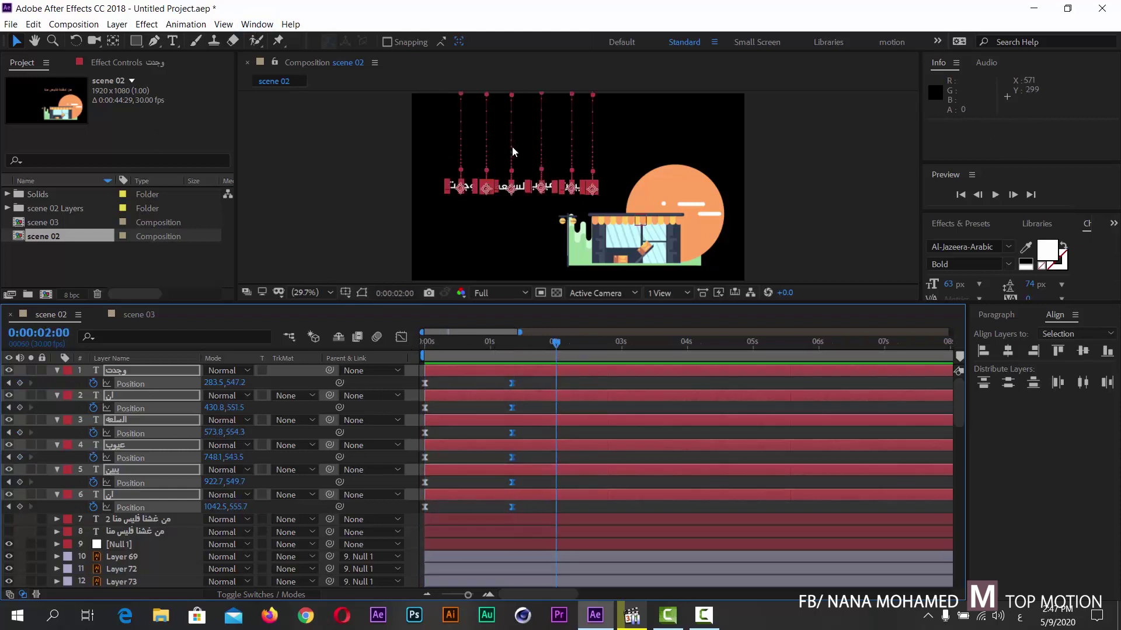
{"action": "left_click", "coordinate": [258, 24]}
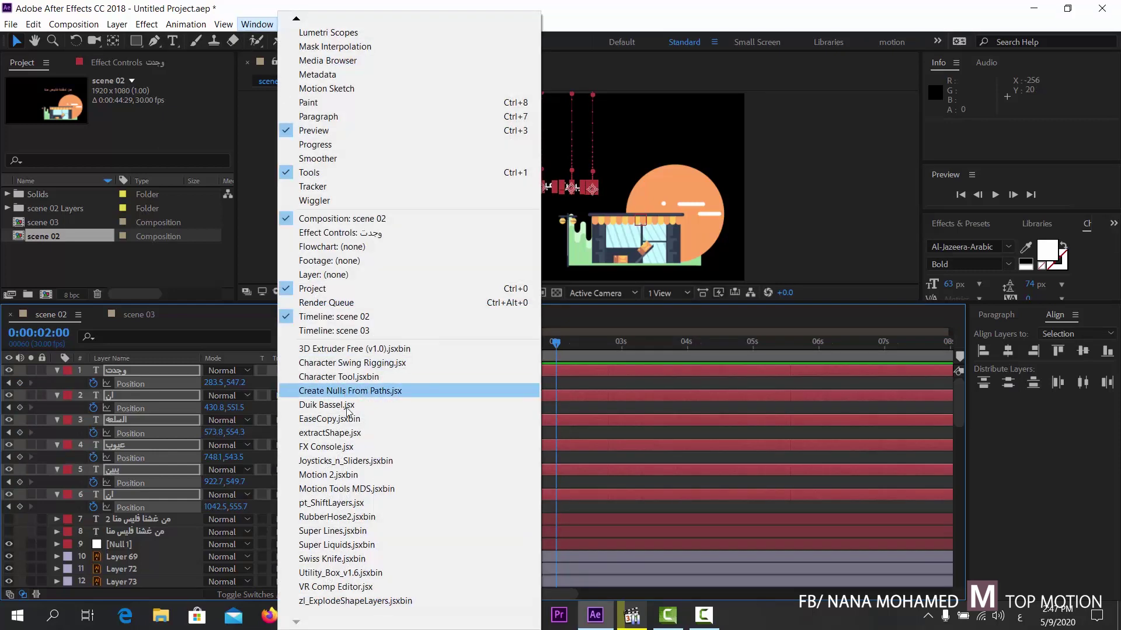
- Use pt_ShiftLayers' Stagger Selected Layers to offset the six word layers 5 frames apart
{"action": "left_click", "coordinate": [321, 504]}
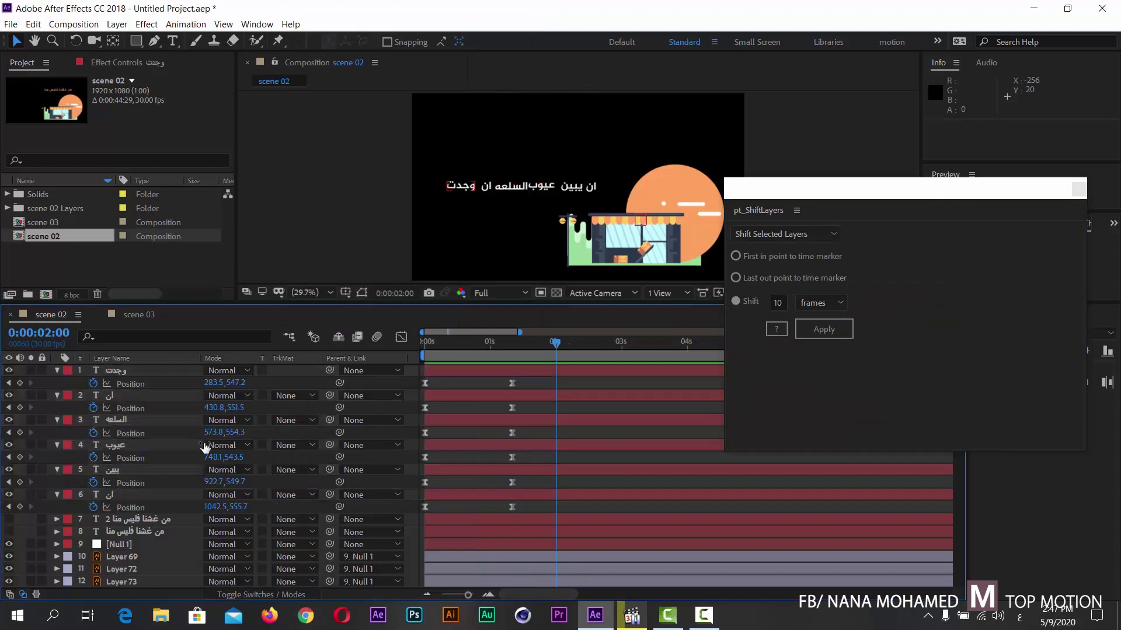
{"action": "left_click", "coordinate": [380, 384]}
{"action": "left_click", "coordinate": [112, 496]}
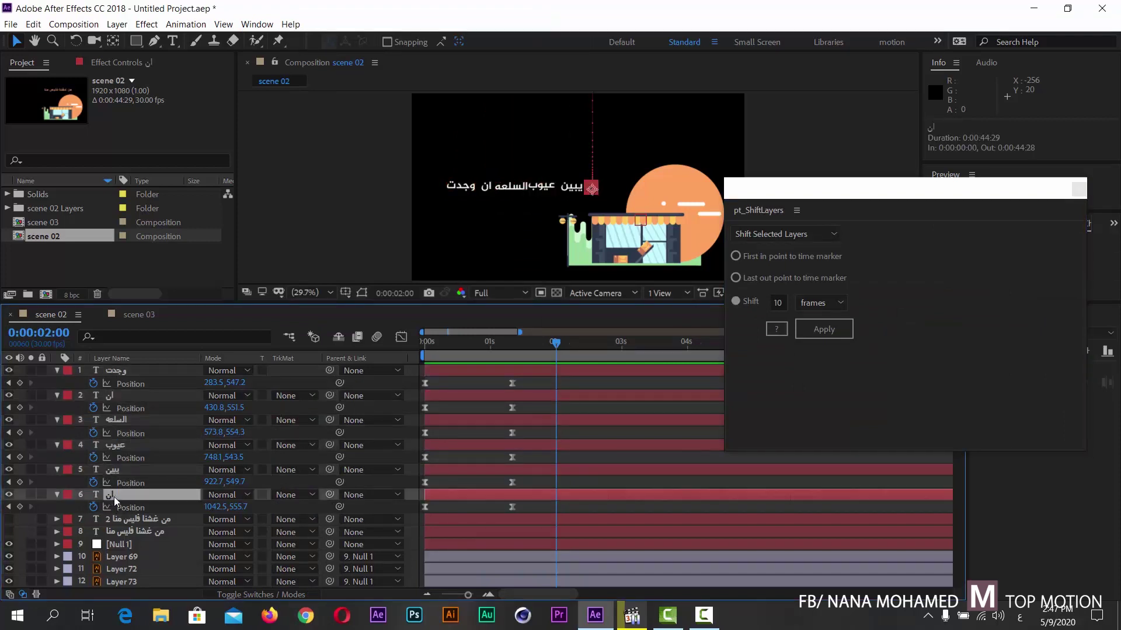
{"action": "left_click", "coordinate": [128, 372], "text": "shift"}
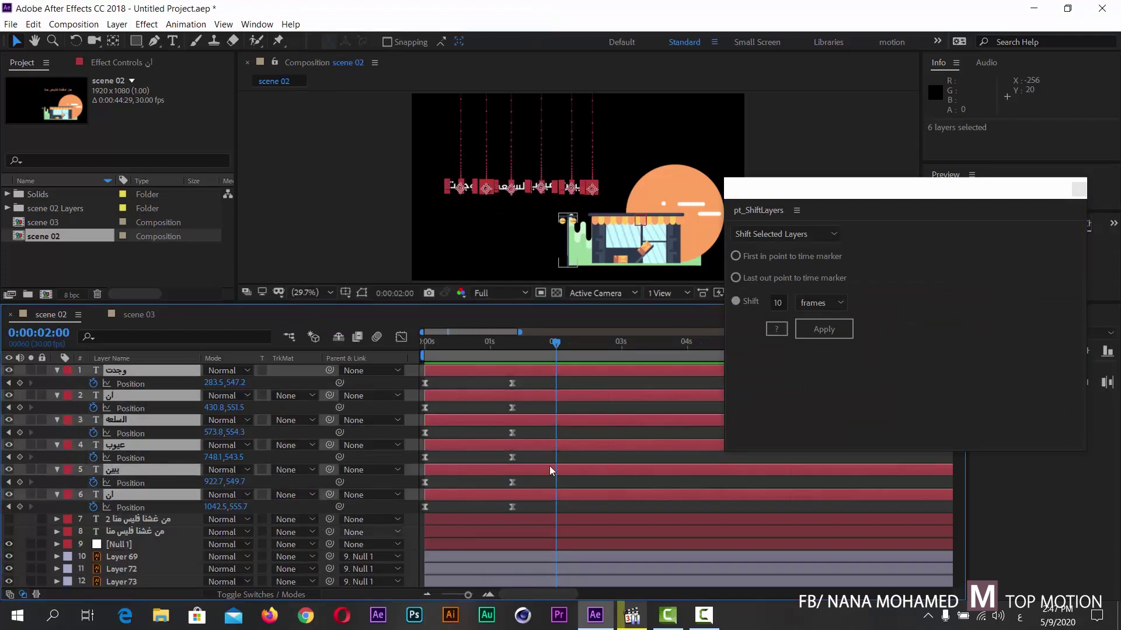
{"action": "left_click", "coordinate": [758, 233]}
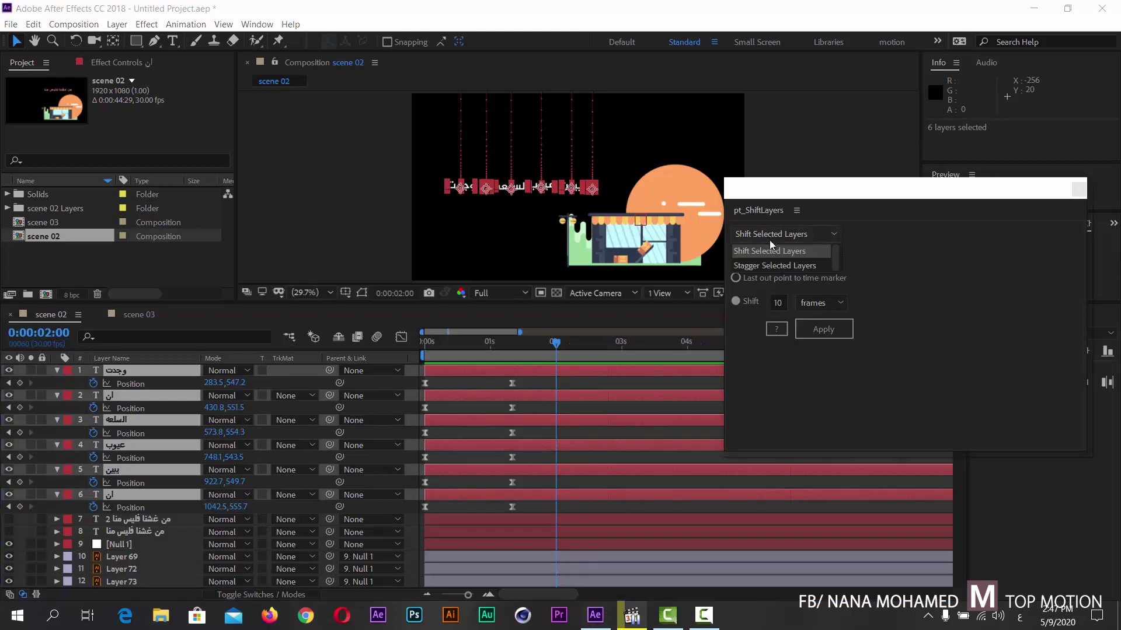
{"action": "left_click", "coordinate": [752, 268]}
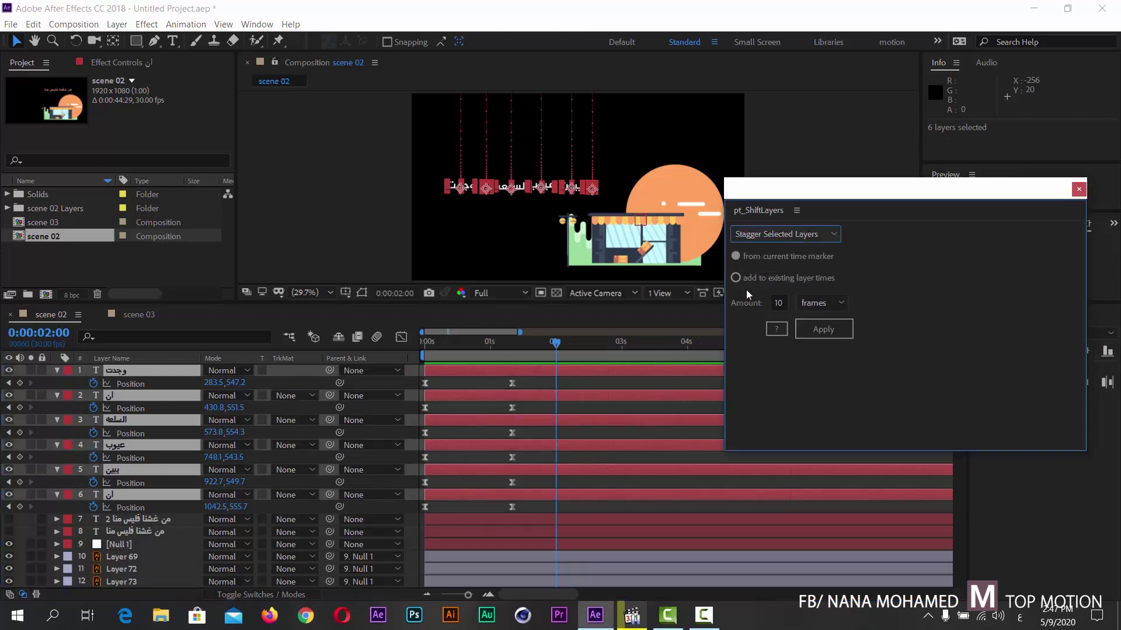
{"action": "left_click", "coordinate": [779, 305]}
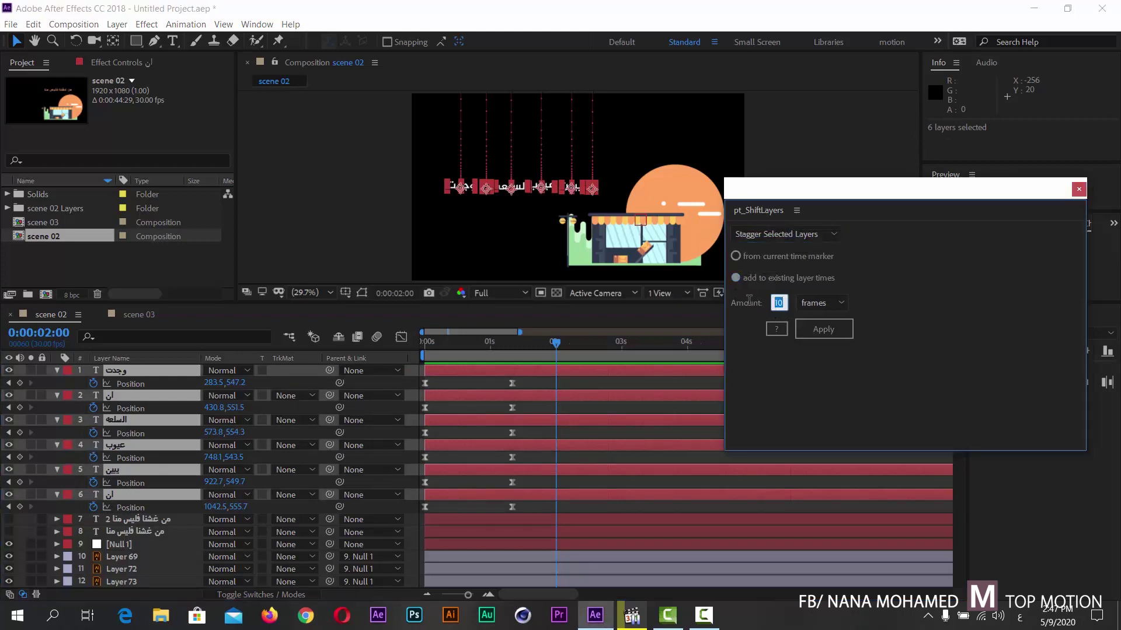
{"action": "type", "text": "5"}
{"action": "left_click", "coordinate": [828, 329]}
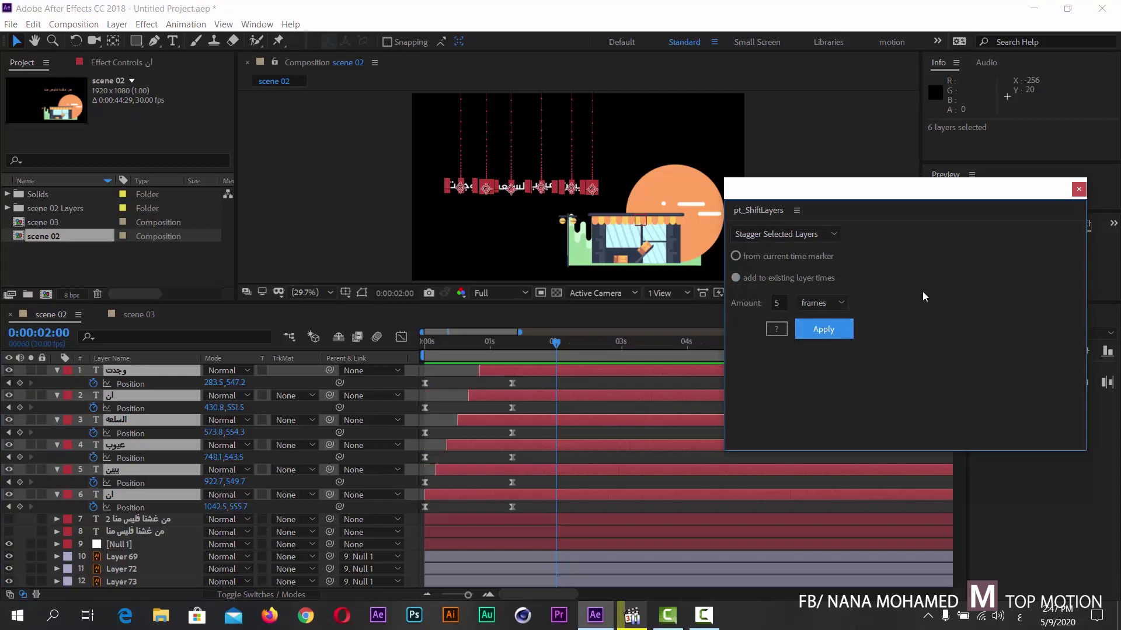
- Close the script panel and preview the staggered drop from the start
{"action": "left_click", "coordinate": [1078, 190]}
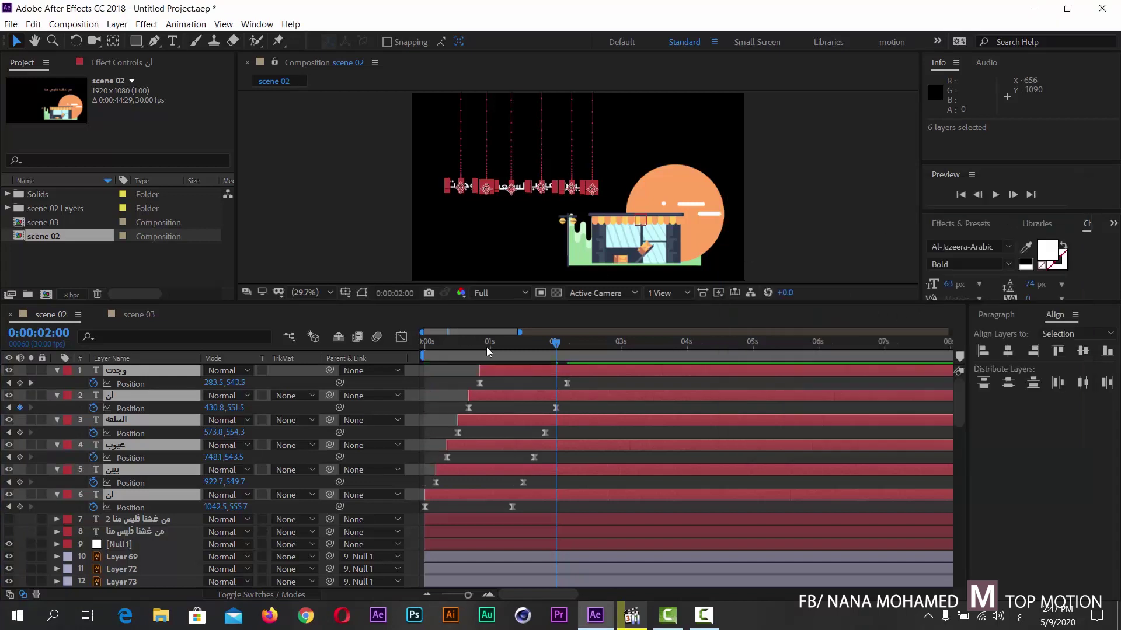
{"action": "key", "text": "Home"}
{"action": "key", "text": "space"}
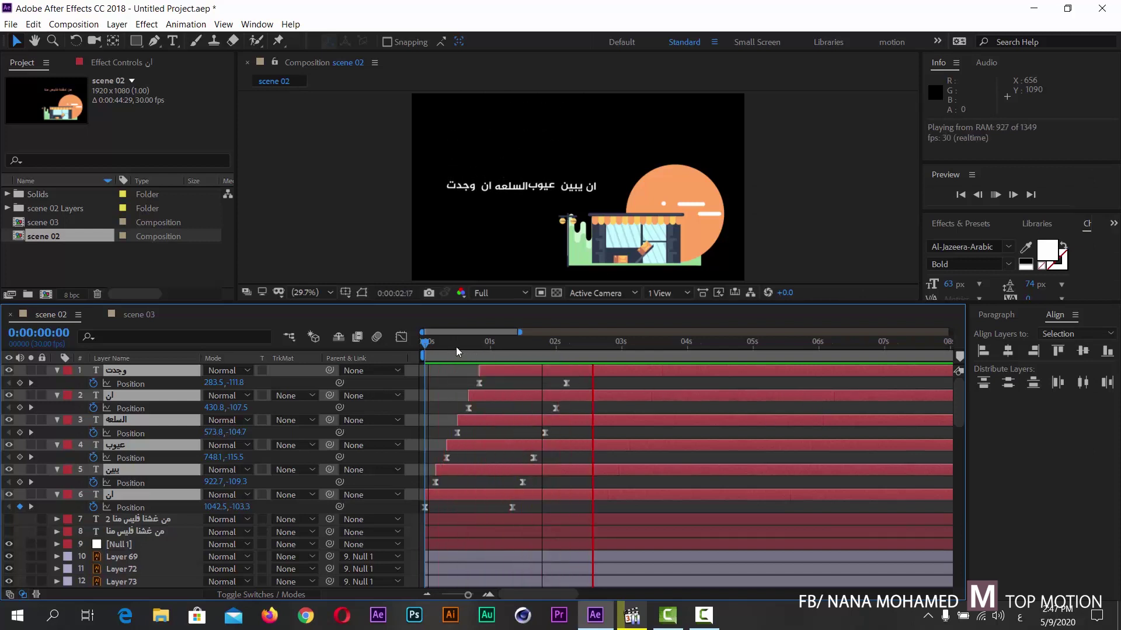
- Preview the drop, then make the words' landing Position keyframes at 0:00:02:17 linear
{"action": "key", "text": "space"}
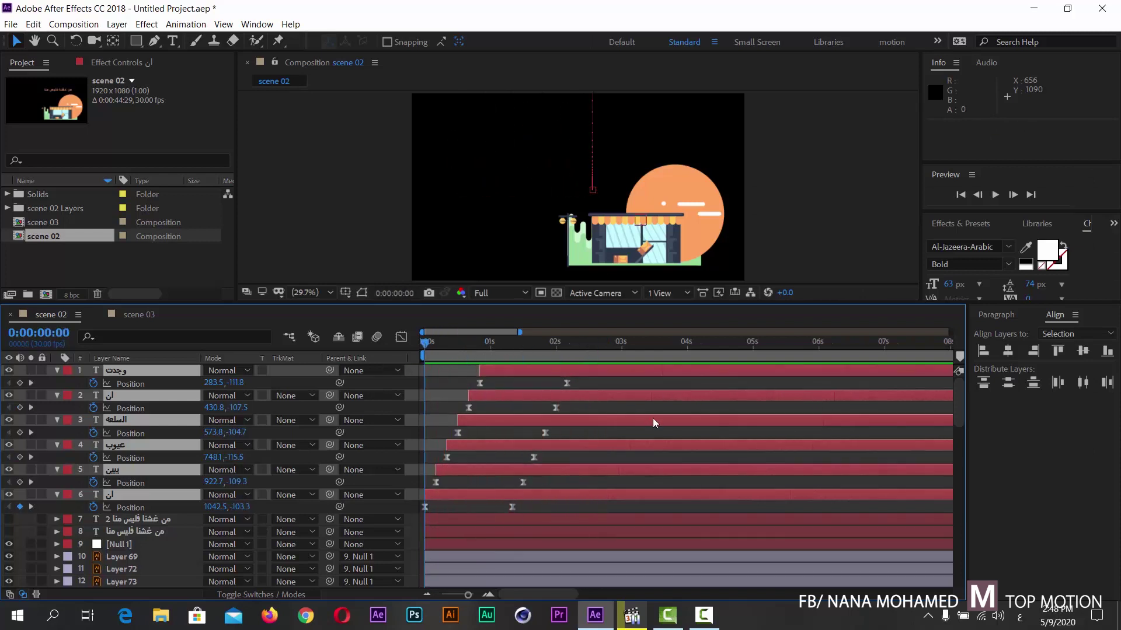
{"action": "key", "text": "space"}
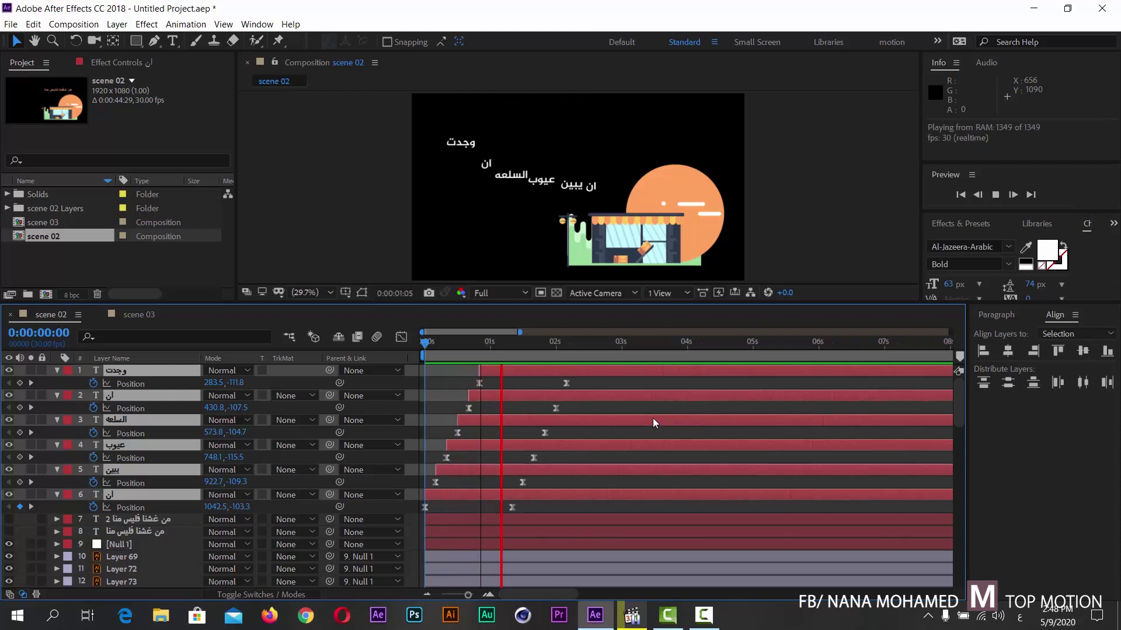
{"action": "mouse_move", "coordinate": [540, 345]}
{"action": "left_mouse_down"}
{"action": "mouse_move", "coordinate": [591, 381]}
{"action": "mouse_move", "coordinate": [505, 520]}
{"action": "left_mouse_up"}
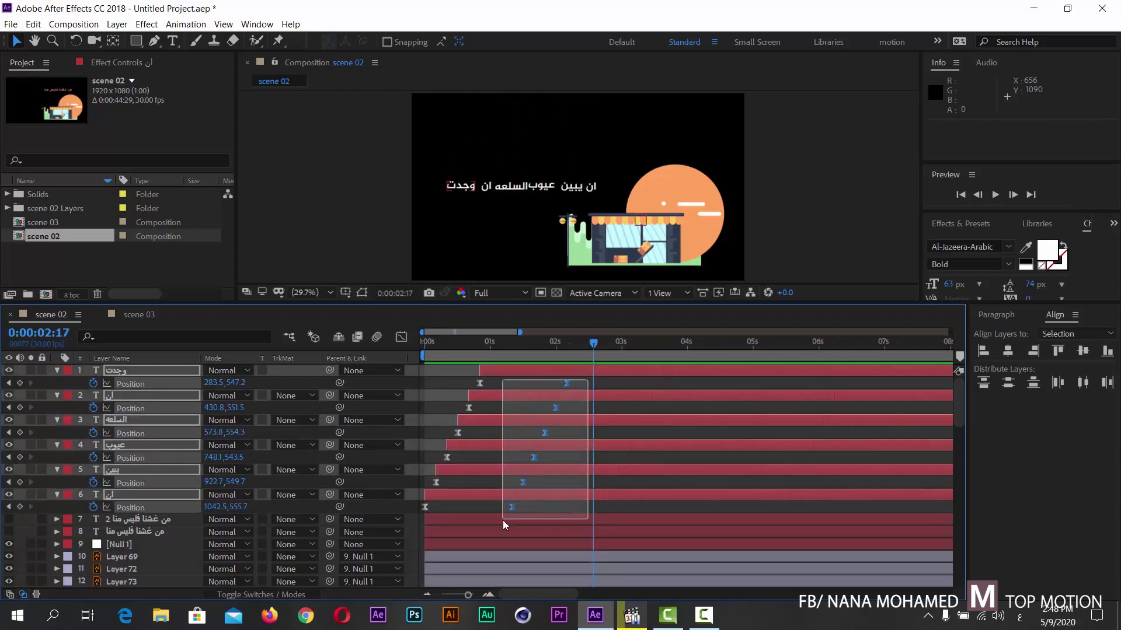
{"action": "mouse_move", "coordinate": [512, 510]}
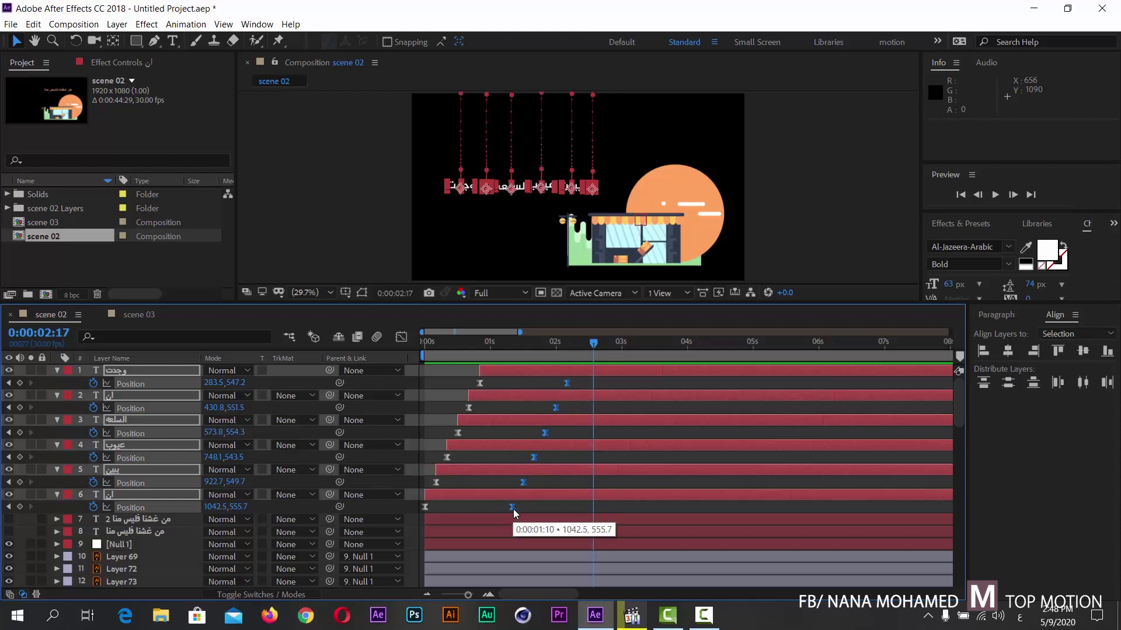
{"action": "left_click", "coordinate": [512, 507], "text": "ctrl"}
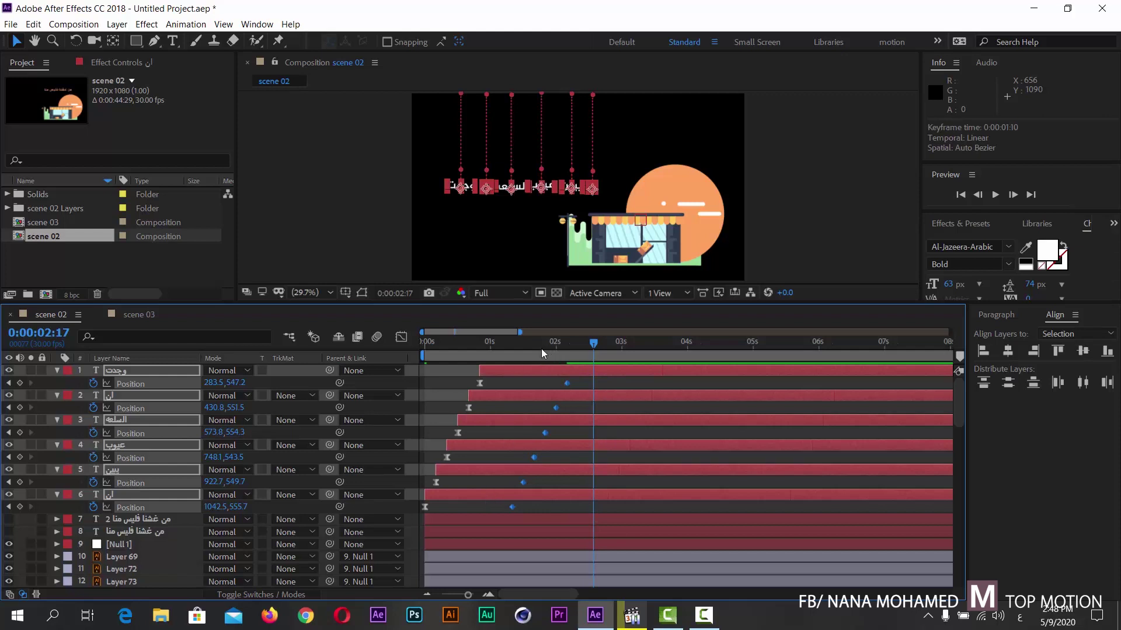
- Add the first Position keyframes, check the six words' speed graphs, and preview the drop again
{"action": "left_click_drag", "start_coordinate": [541, 349], "coordinate": [383, 348]}
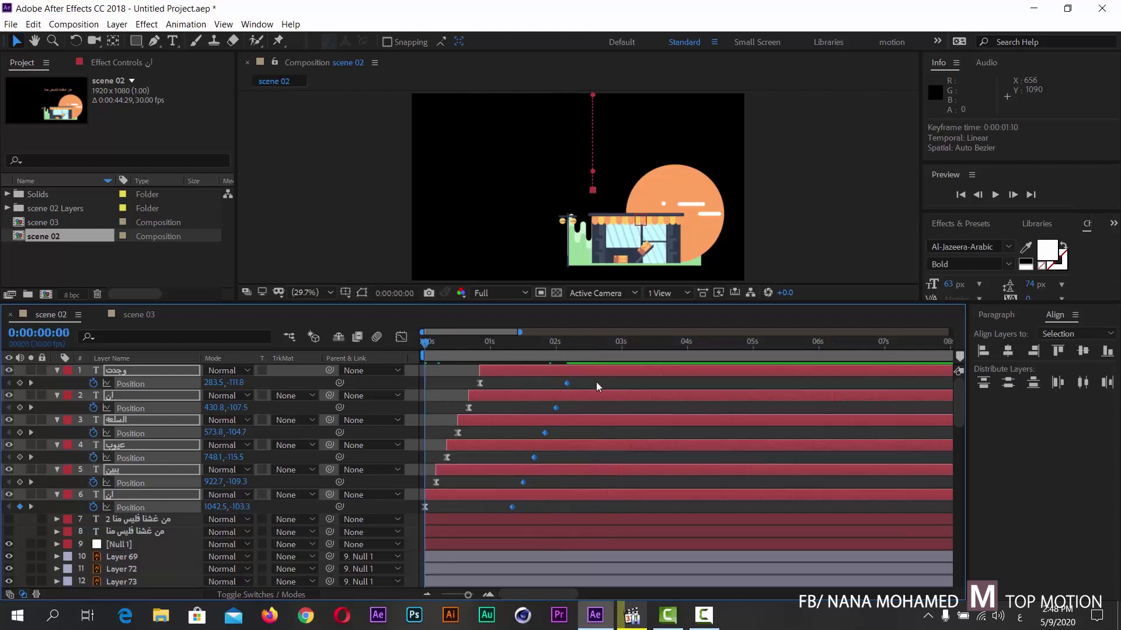
{"action": "left_click_drag", "start_coordinate": [596, 376], "coordinate": [412, 525]}
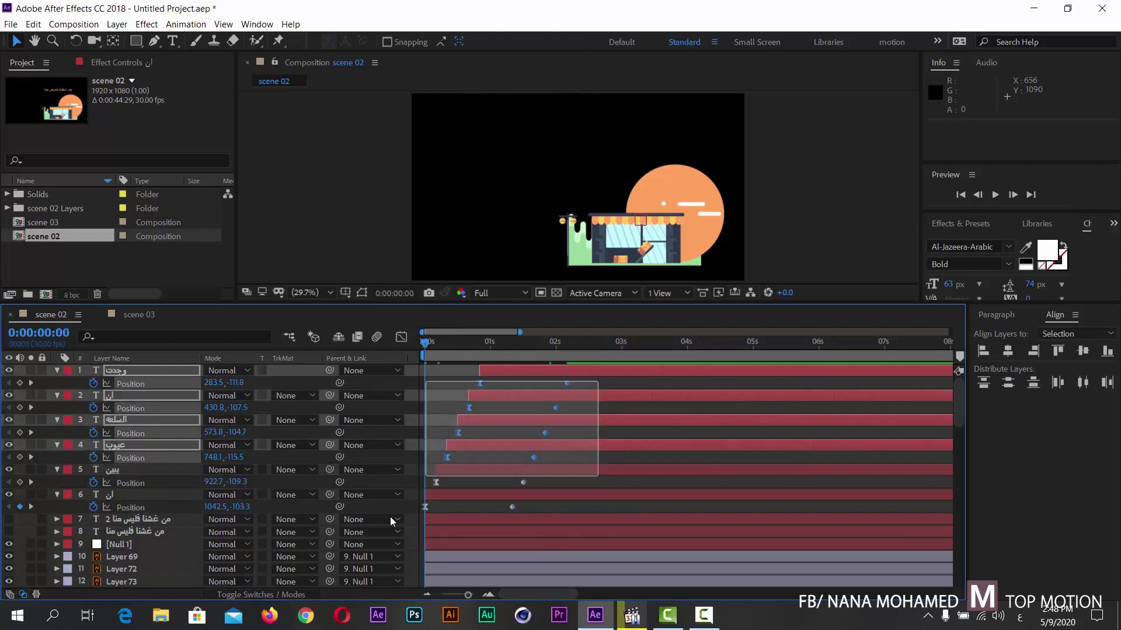
{"action": "key", "text": "shift+F3"}
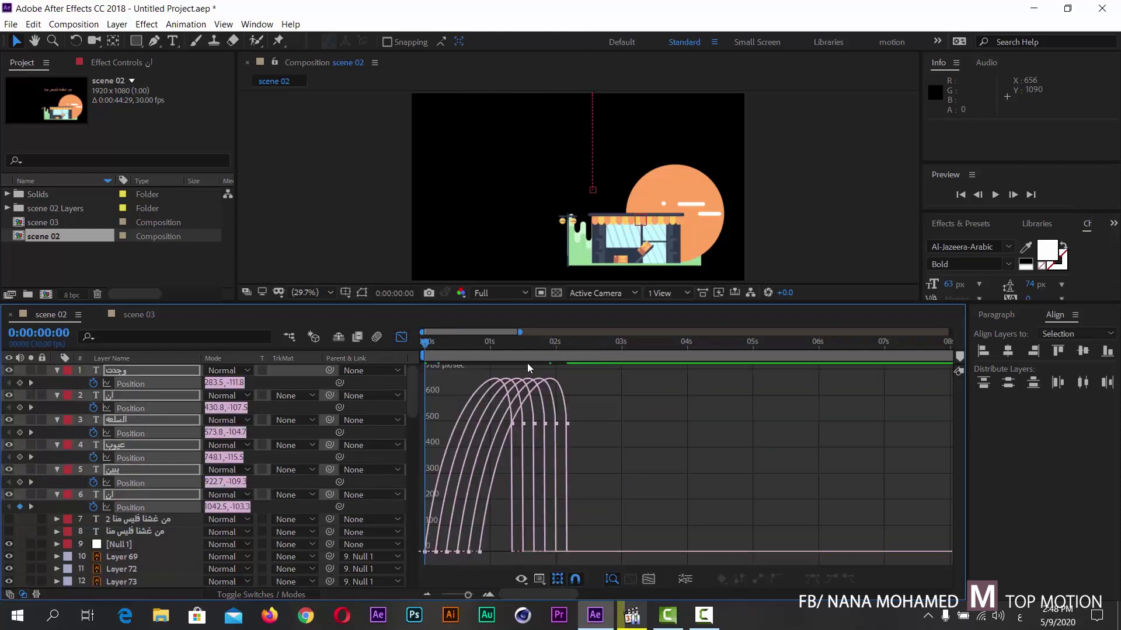
{"action": "left_click", "coordinate": [402, 336]}
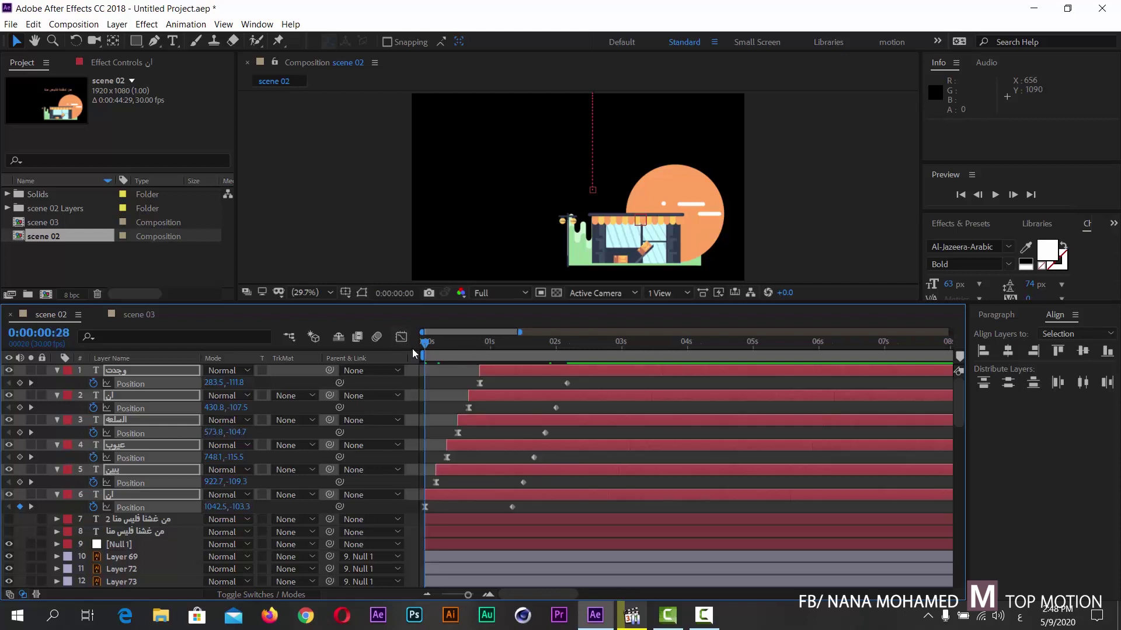
{"action": "key", "text": "space"}
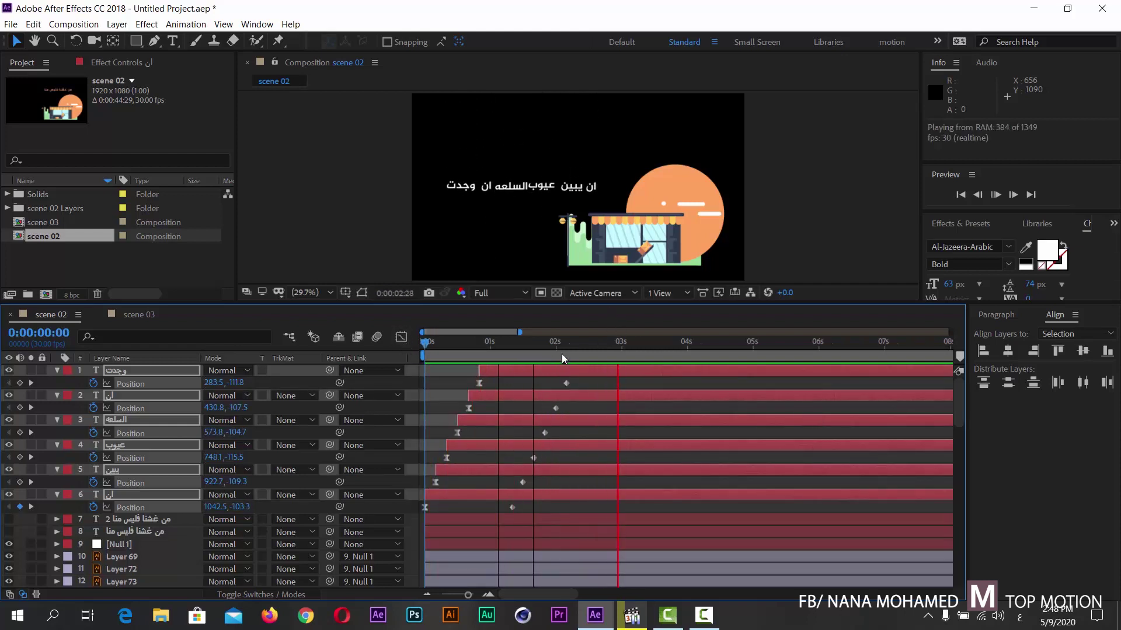
{"action": "left_click_drag", "start_coordinate": [589, 355], "coordinate": [455, 355]}
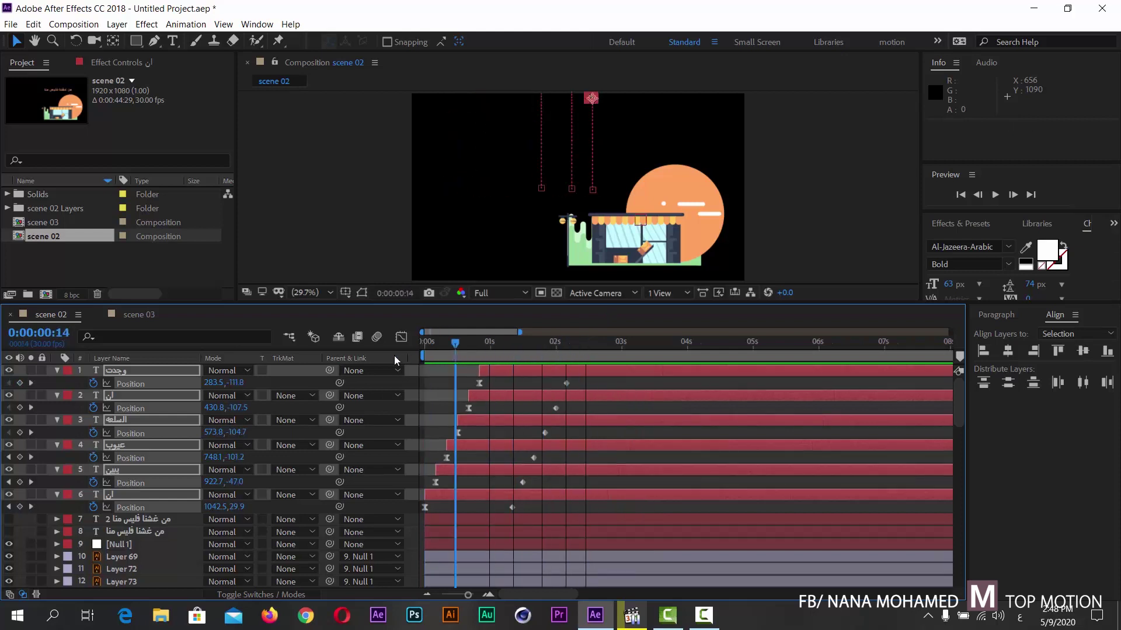
{"action": "left_click_drag", "start_coordinate": [394, 356], "coordinate": [361, 358]}
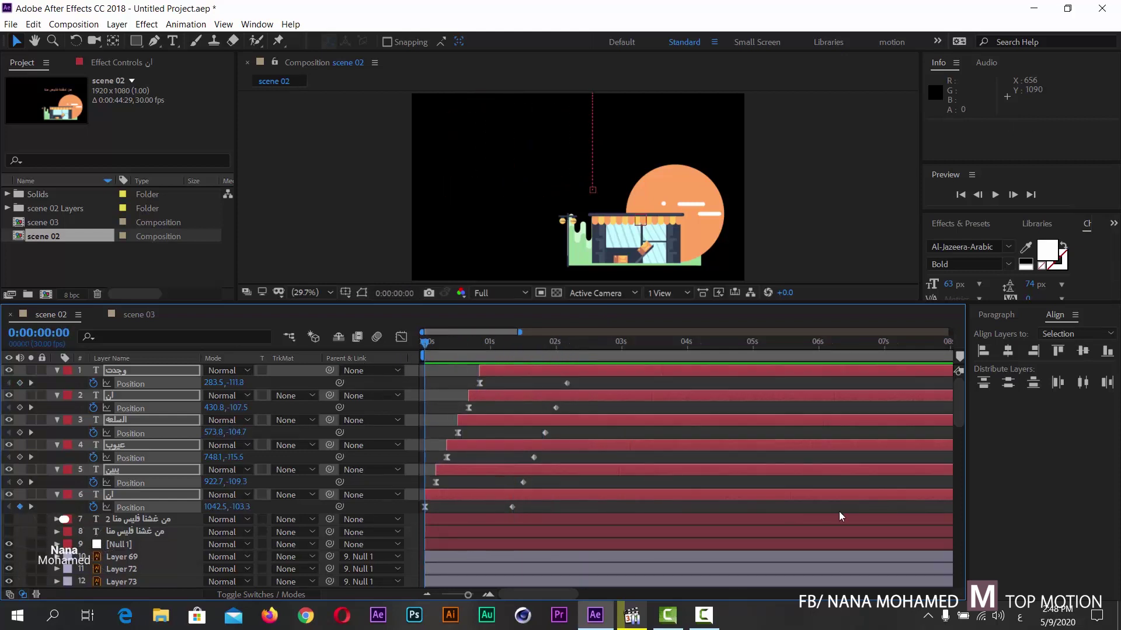
- Play the reference video in Media Player Classic from slightly earlier
{"action": "left_click", "coordinate": [632, 616]}
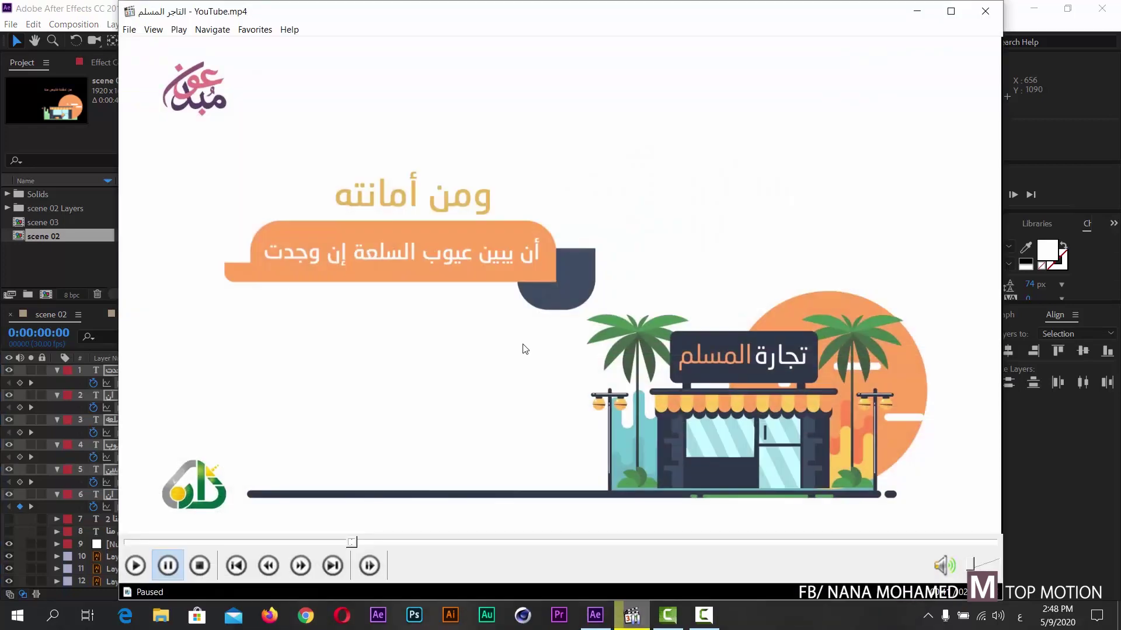
{"action": "left_click", "coordinate": [325, 541]}
{"action": "key", "text": "space"}
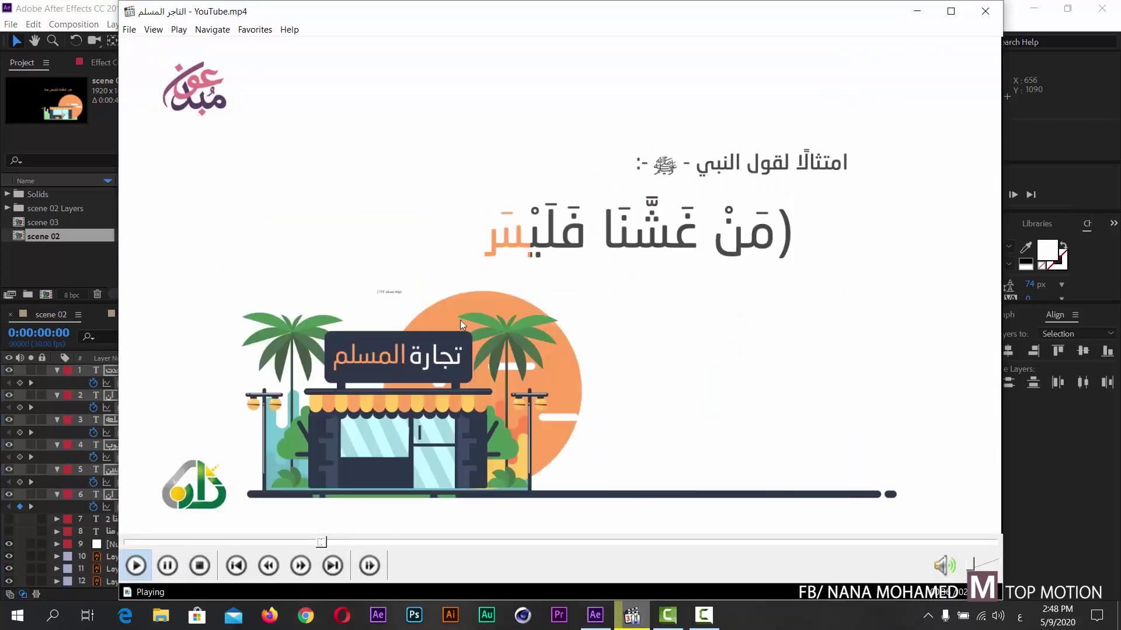
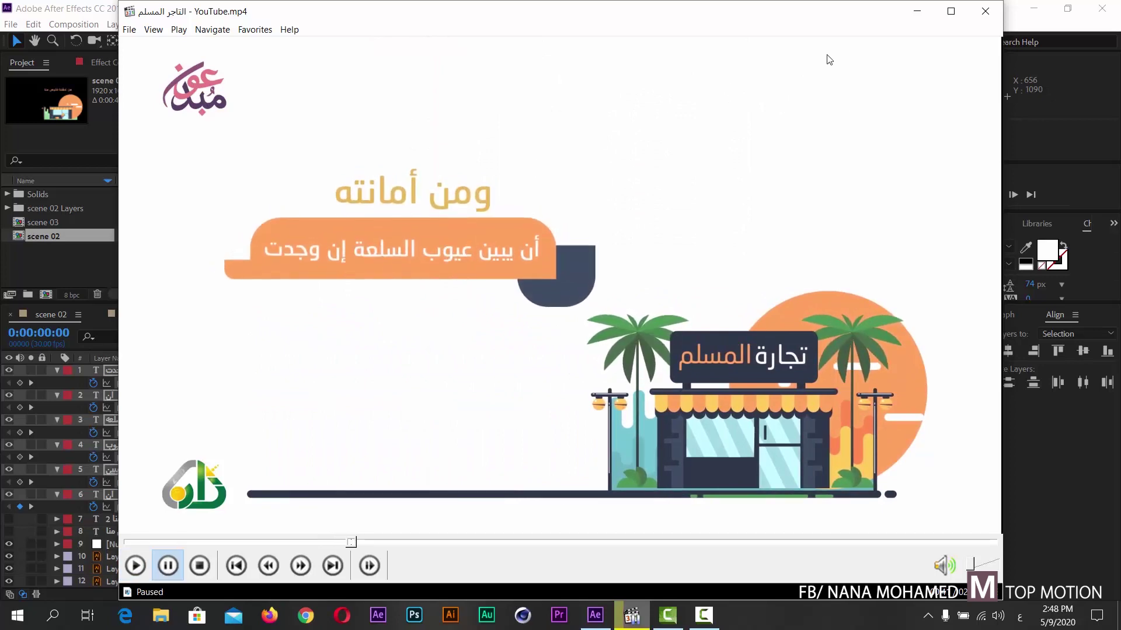
- Put the reference video player away and scrub through scene 02's word drop animation twice
{"action": "left_click", "coordinate": [917, 11]}
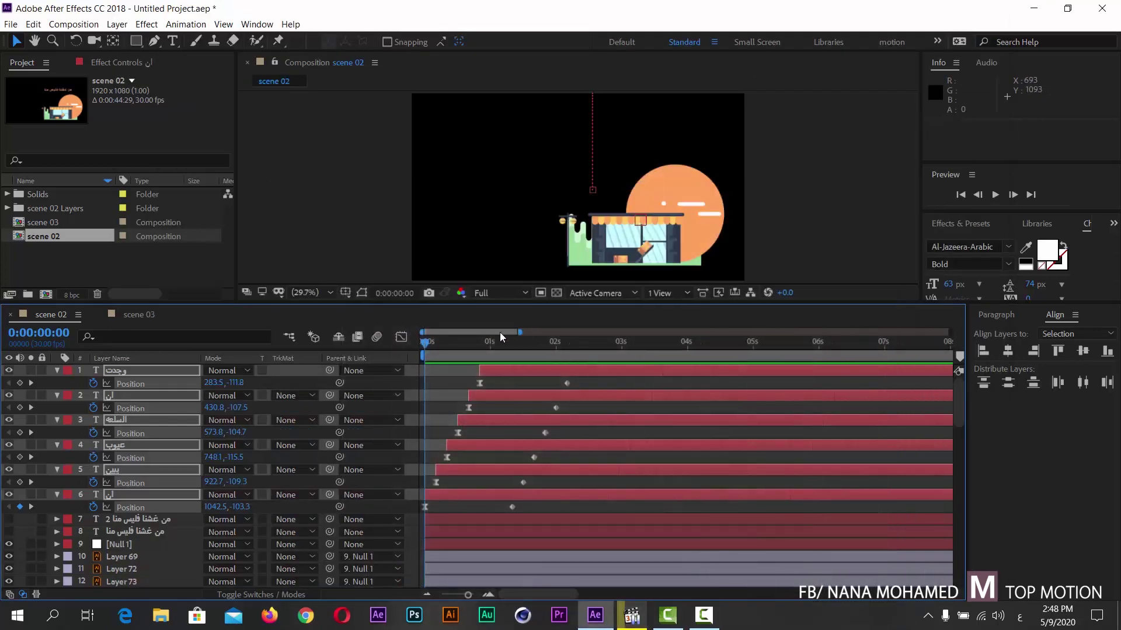
{"action": "left_click_drag", "start_coordinate": [429, 345], "coordinate": [525, 351]}
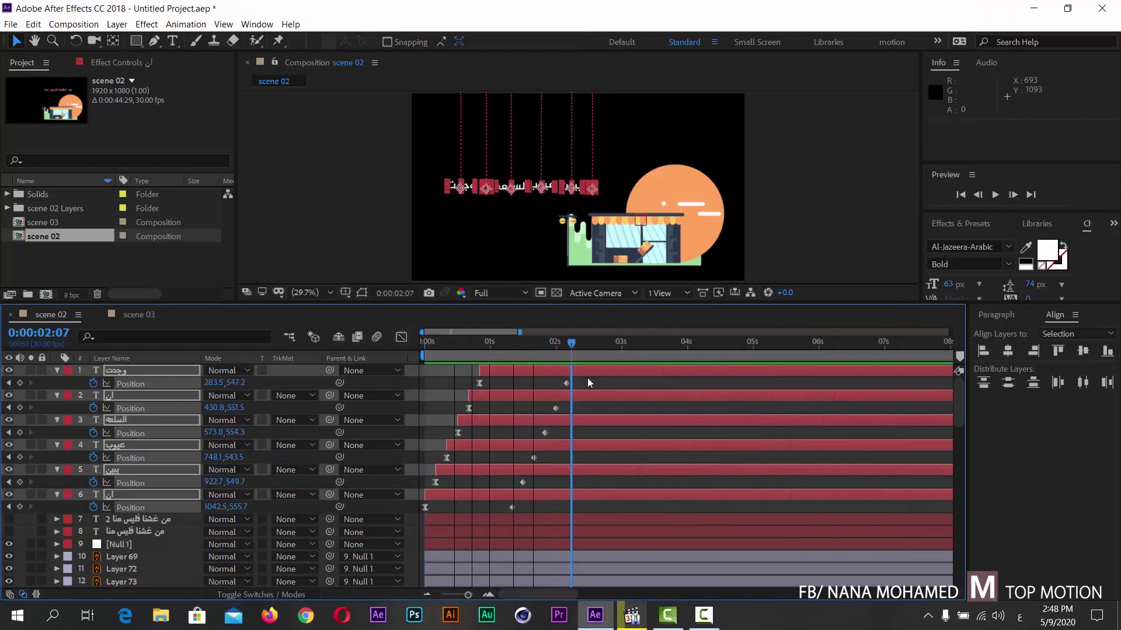
{"action": "key", "text": "Home"}
{"action": "left_click_drag", "start_coordinate": [443, 341], "coordinate": [549, 344]}
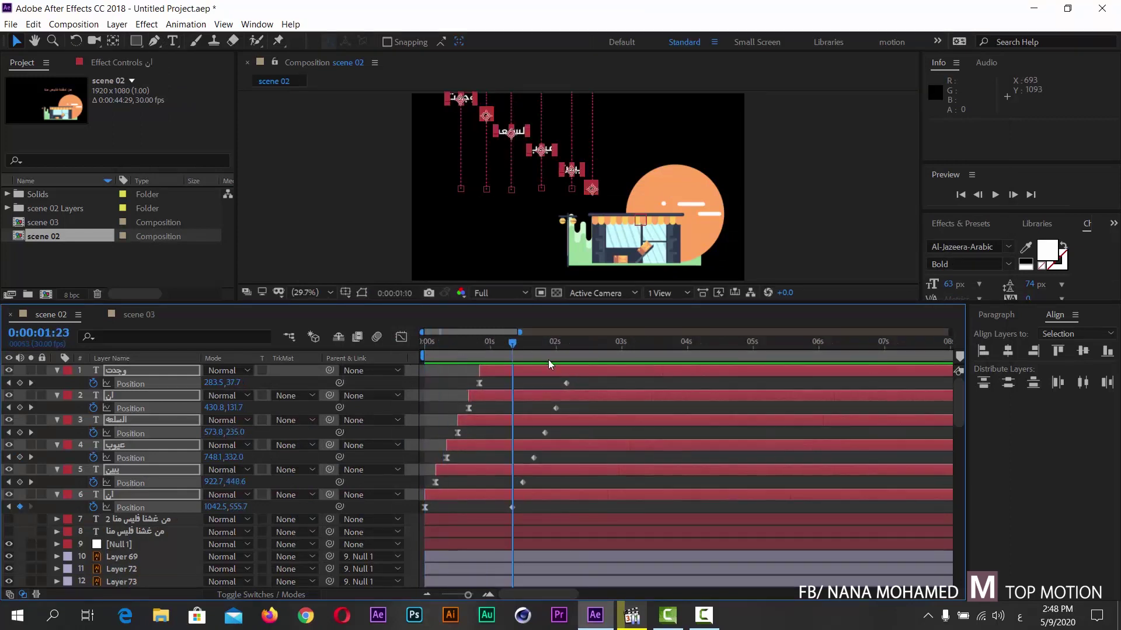
- Inspect the text layer's Range Selector in scene 03, collapse it, and return to scene 02
{"action": "left_click", "coordinate": [156, 315]}
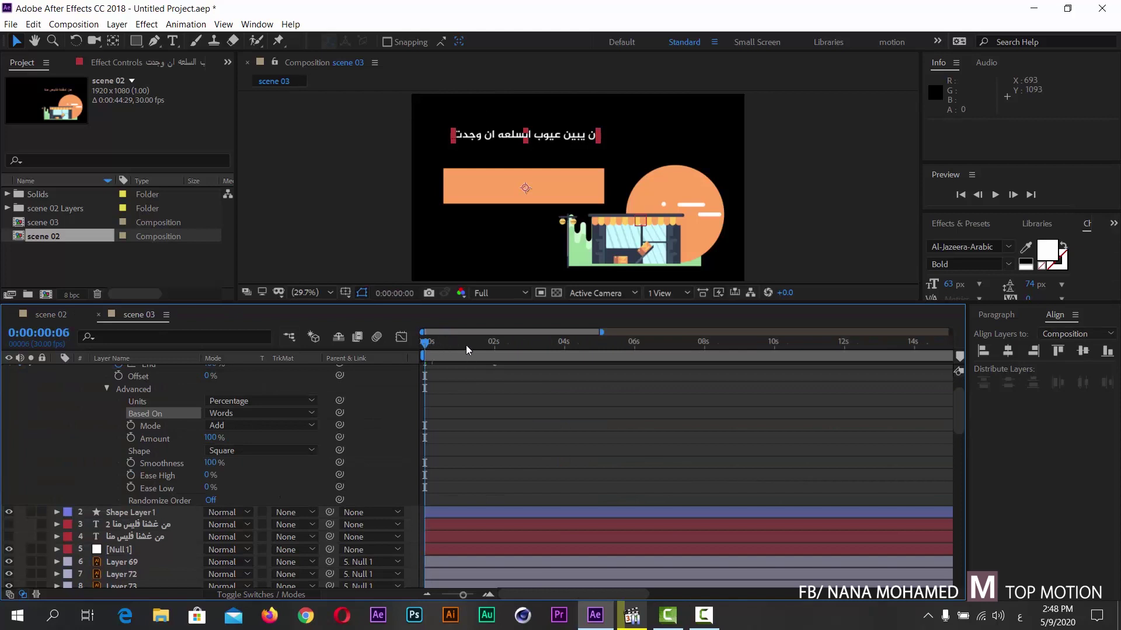
{"action": "left_click_drag", "start_coordinate": [466, 344], "coordinate": [428, 344]}
{"action": "scroll", "coordinate": [88, 397], "scroll_direction": "up", "scroll_amount": 2}
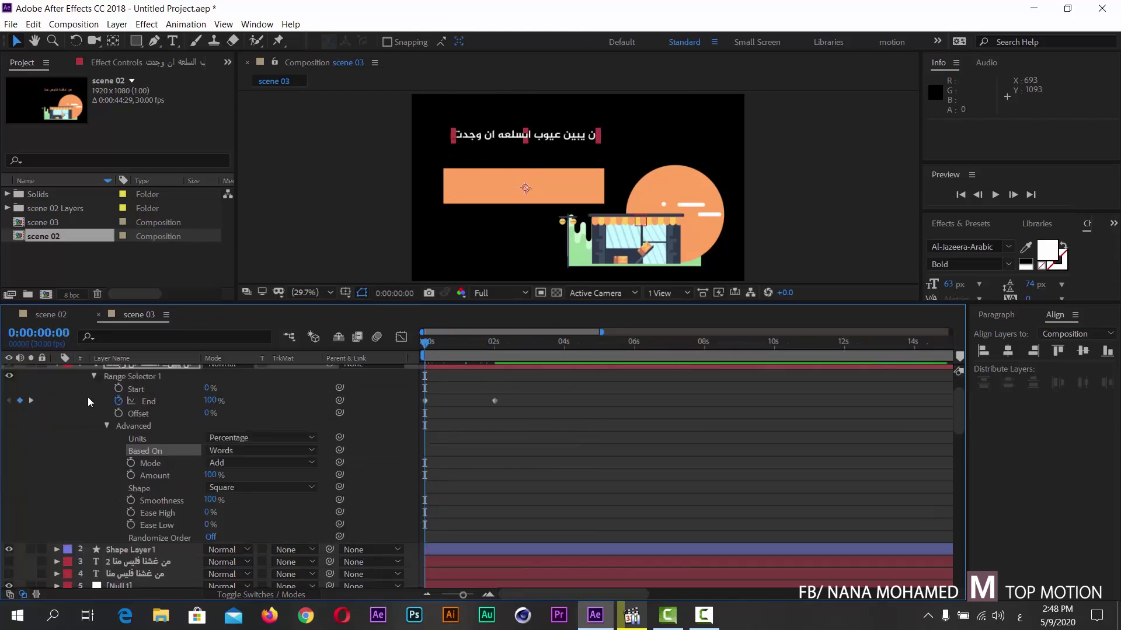
{"action": "scroll", "coordinate": [88, 397], "scroll_direction": "up", "scroll_amount": 1}
{"action": "key", "text": "u"}
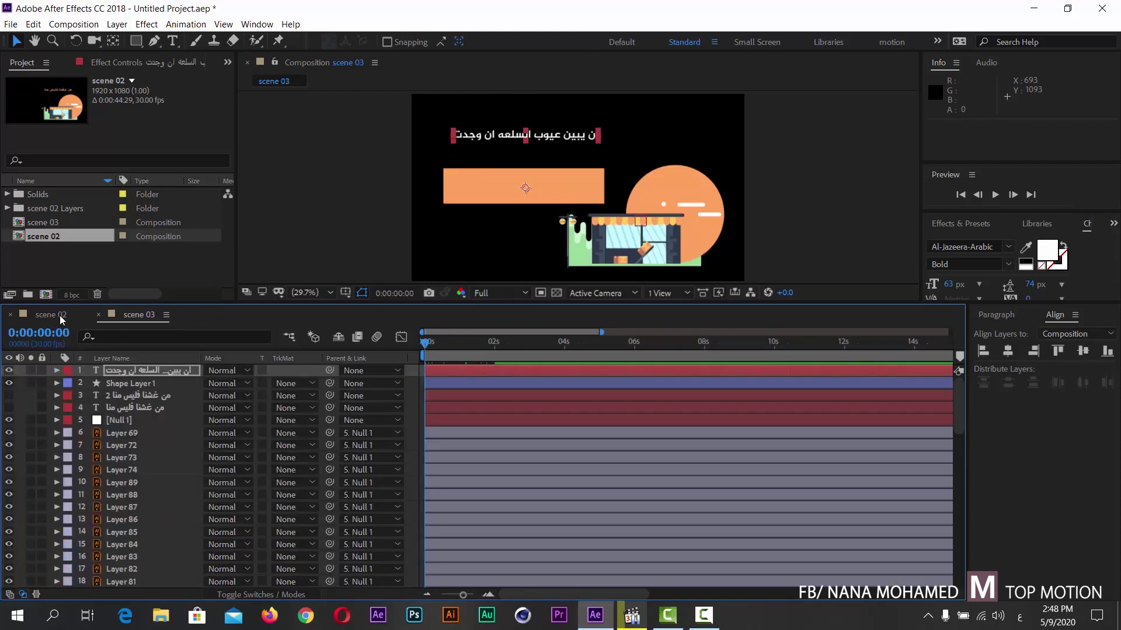
{"action": "left_click", "coordinate": [59, 315]}
- Move the time to 0:00:00:20, clear the selection, and start selecting the word layers
{"action": "mouse_move", "coordinate": [495, 345]}
{"action": "left_mouse_down"}
{"action": "mouse_move", "coordinate": [469, 345]}
{"action": "mouse_move", "coordinate": [594, 344]}
{"action": "left_mouse_up"}
{"action": "left_click", "coordinate": [342, 213]}
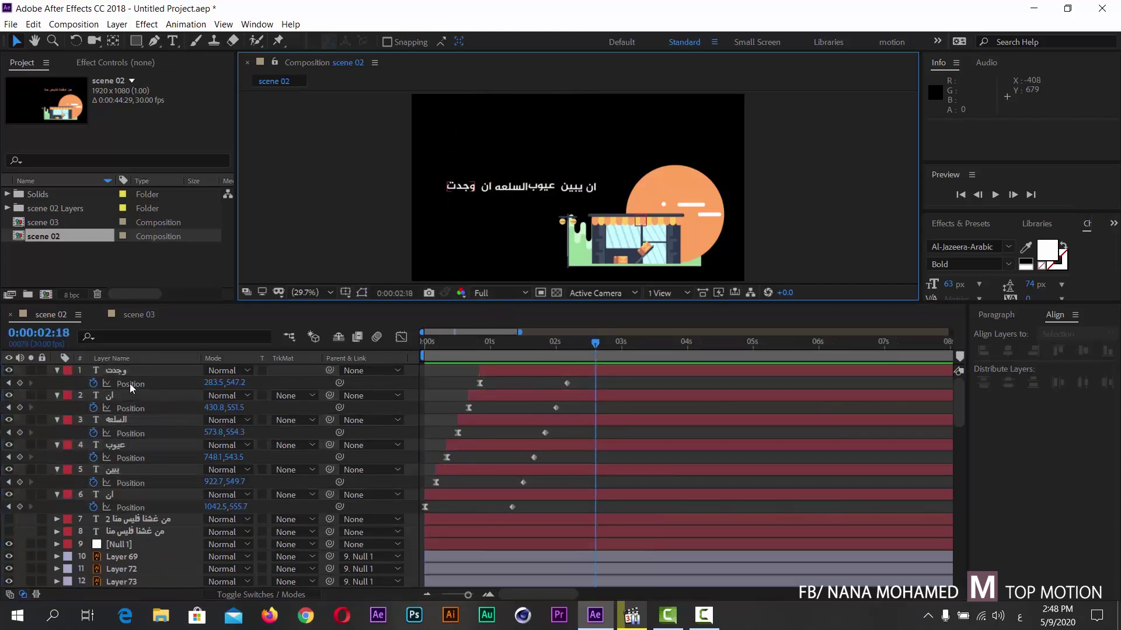
{"action": "left_click", "coordinate": [117, 372]}
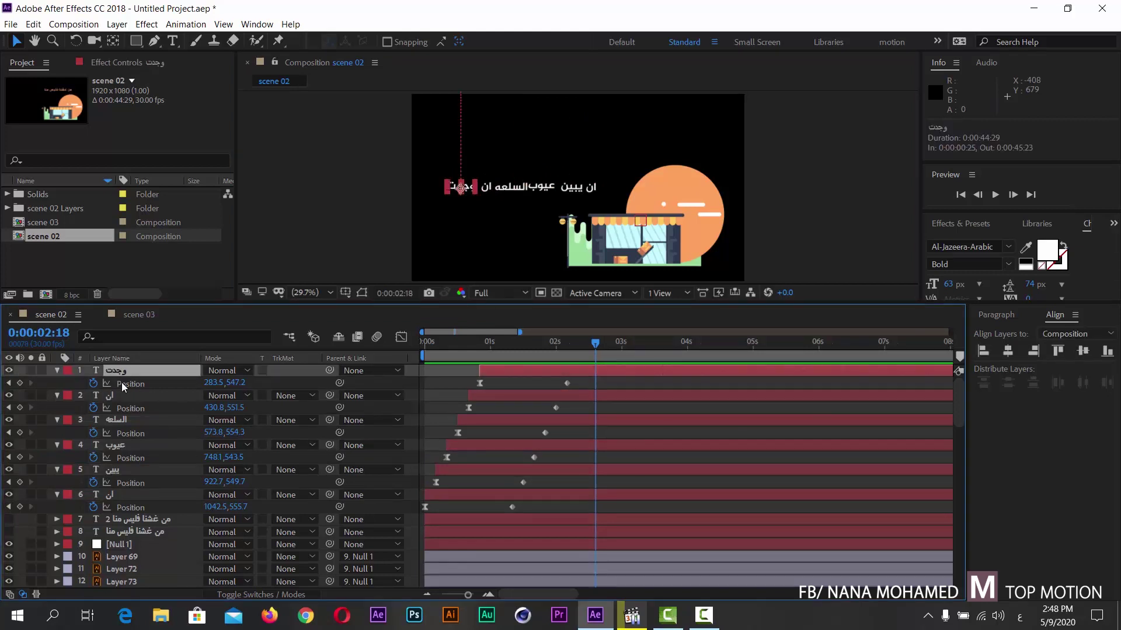
{"action": "left_click", "coordinate": [130, 495], "text": "ctrl"}
{"action": "left_click", "coordinate": [133, 470], "text": "ctrl"}
{"action": "left_click", "coordinate": [134, 446], "text": "ctrl"}
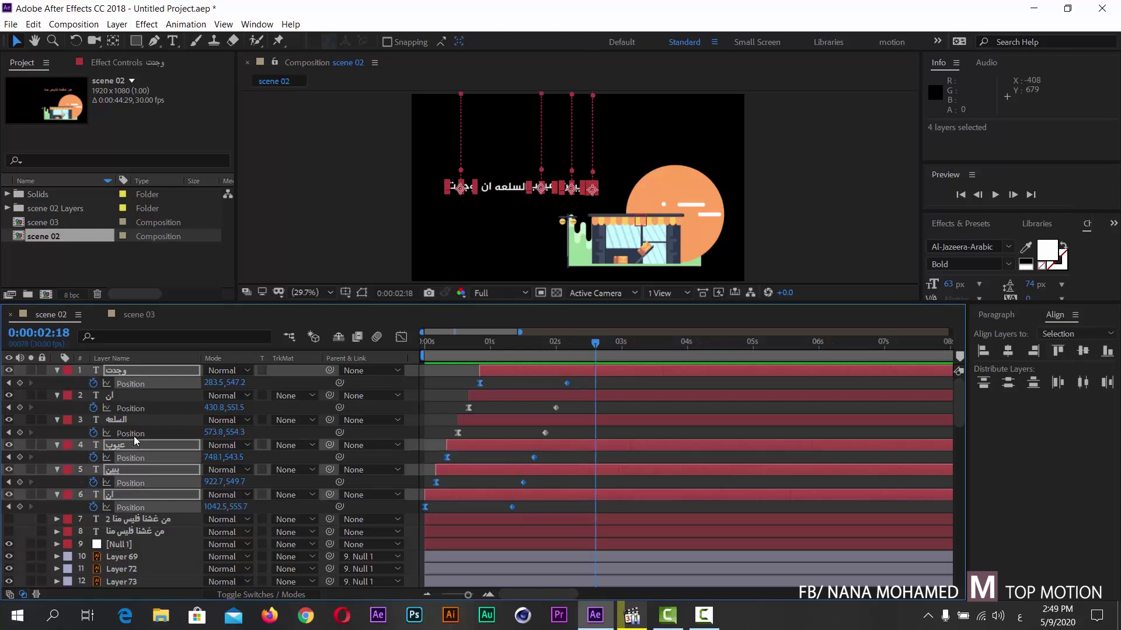
{"action": "left_click", "coordinate": [134, 420], "text": "ctrl"}
- Reselect all six word layers from the top, then bring up the Window menu
{"action": "left_click", "coordinate": [135, 390], "text": "shift"}
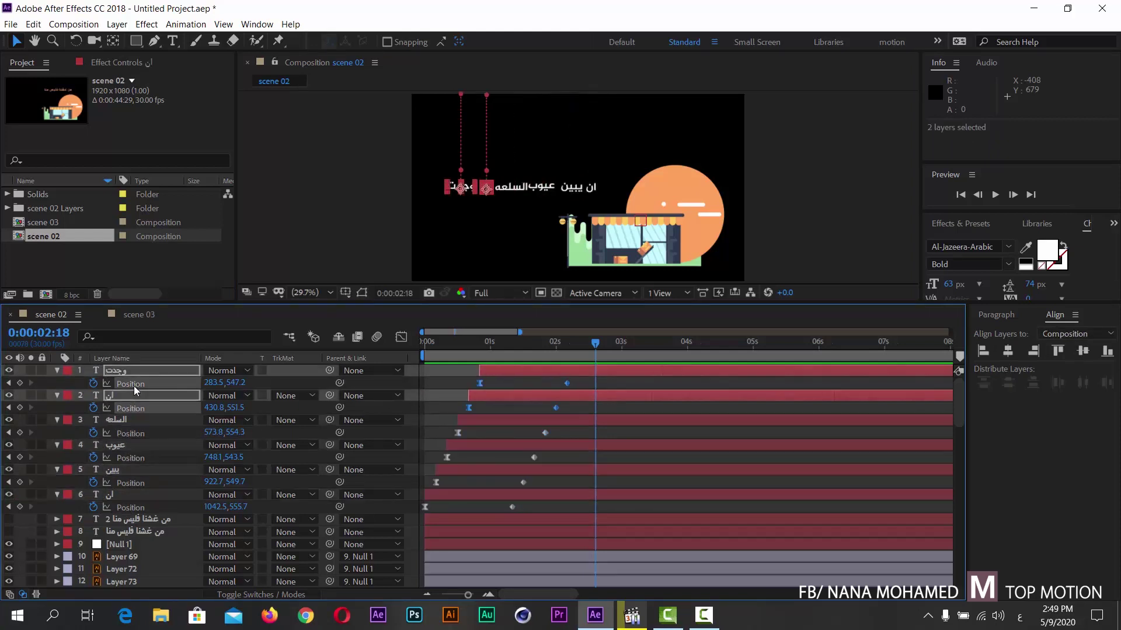
{"action": "left_click", "coordinate": [137, 423], "text": "shift"}
{"action": "left_click", "coordinate": [139, 458], "text": "shift"}
{"action": "left_click", "coordinate": [136, 484], "text": "shift"}
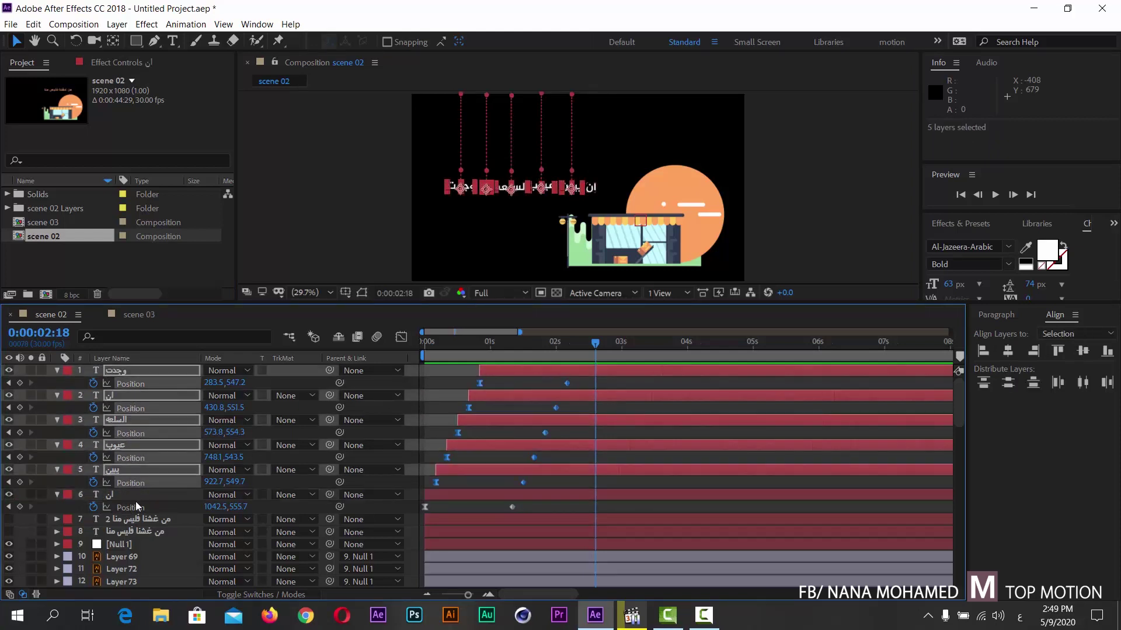
{"action": "left_click", "coordinate": [135, 506], "text": "shift"}
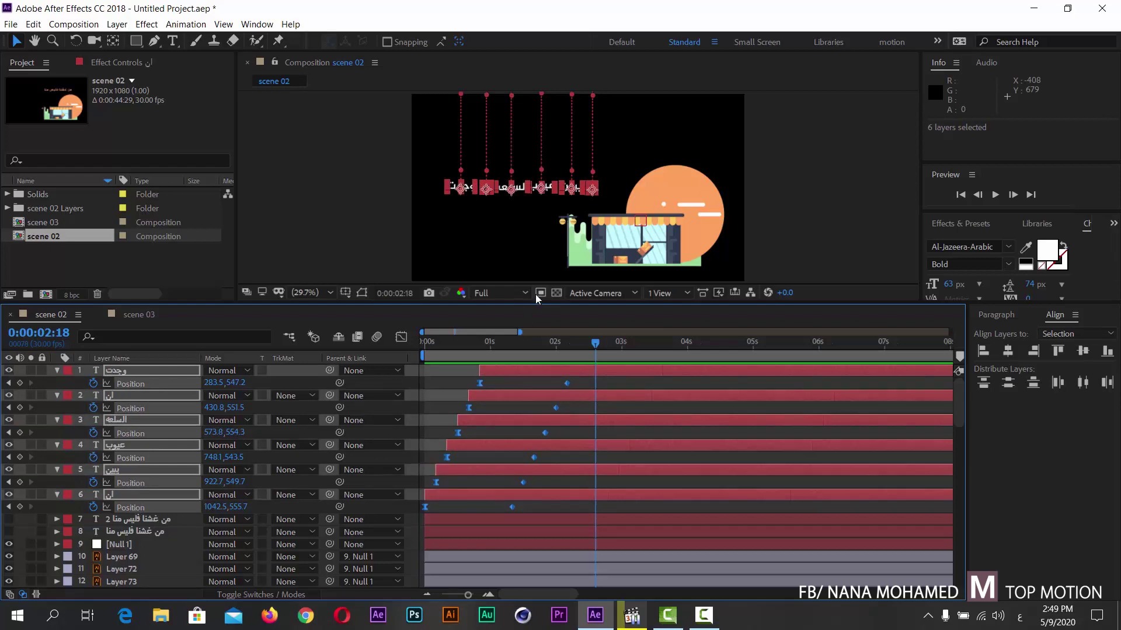
{"action": "left_click", "coordinate": [257, 23]}
- Launch Duik Bassel and apply its Spring automation to the six selected word layers
{"action": "left_click", "coordinate": [314, 407]}
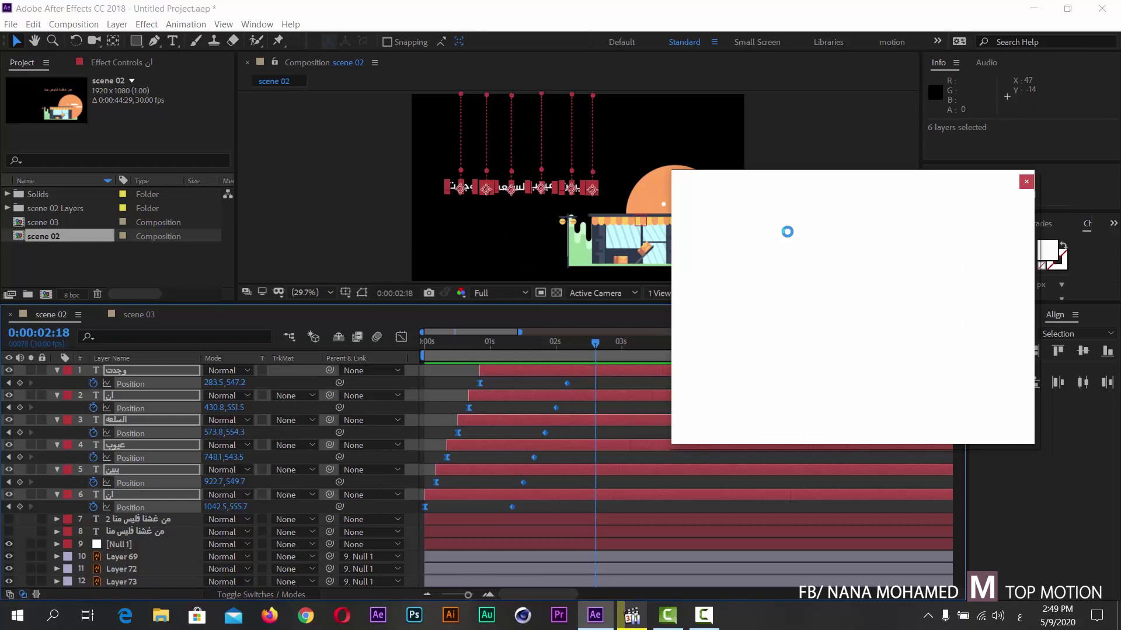
{"action": "left_click_drag", "start_coordinate": [747, 190], "coordinate": [826, 173]}
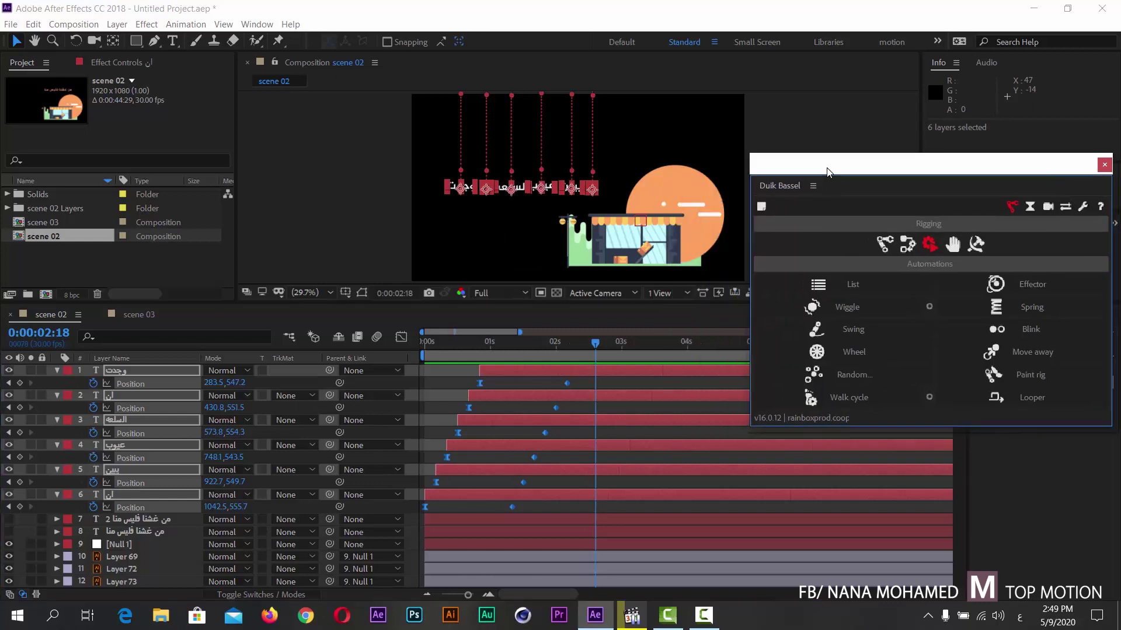
{"action": "left_click", "coordinate": [884, 244]}
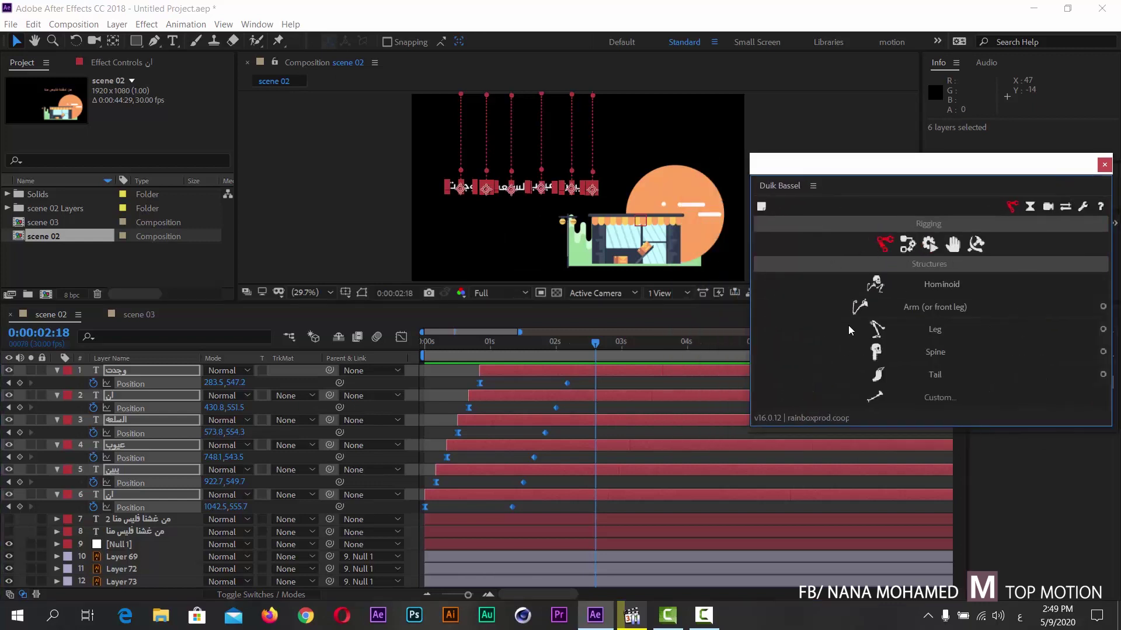
{"action": "left_click", "coordinate": [929, 247]}
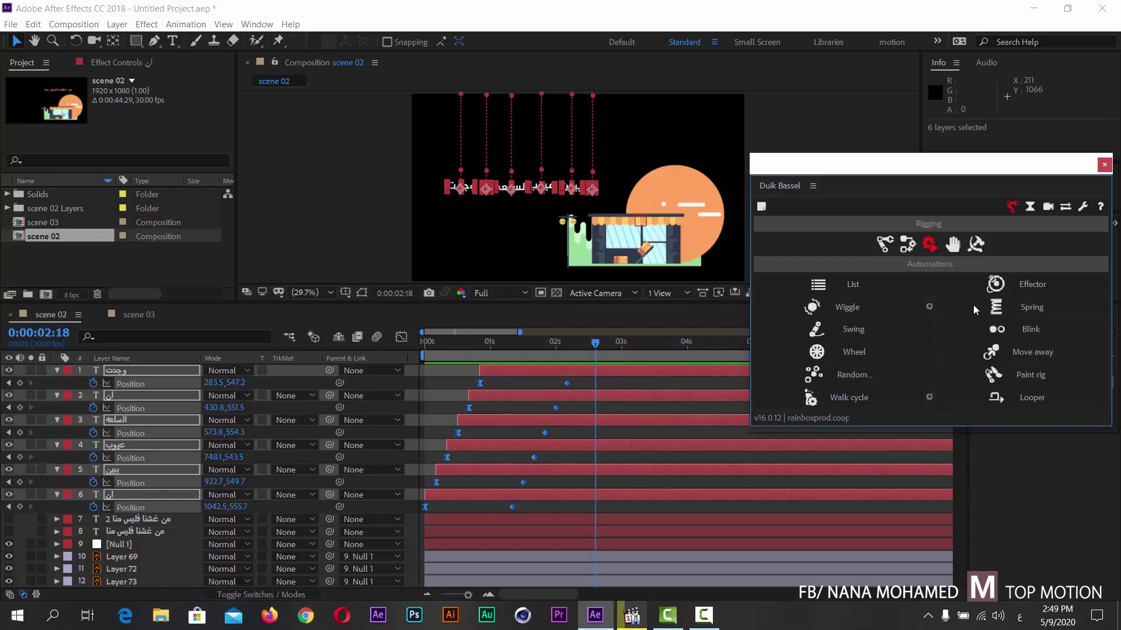
{"action": "left_click", "coordinate": [1033, 308]}
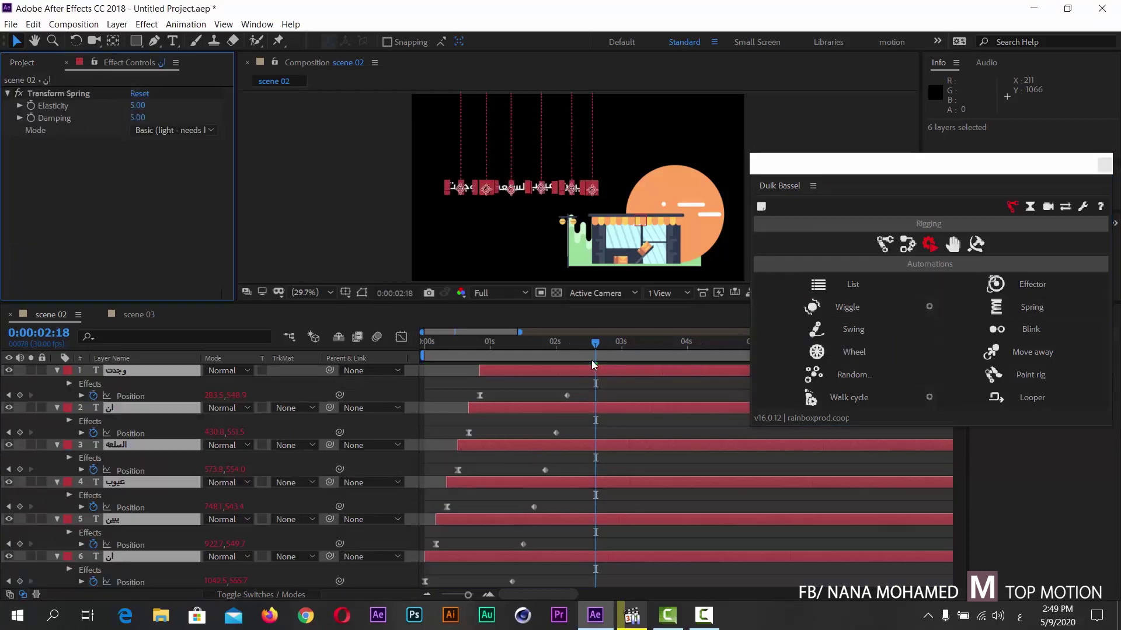
- Close the Duik Bassel panel, enlarge the composition view, and preview the spring word drop
{"action": "left_click_drag", "start_coordinate": [591, 349], "coordinate": [381, 348]}
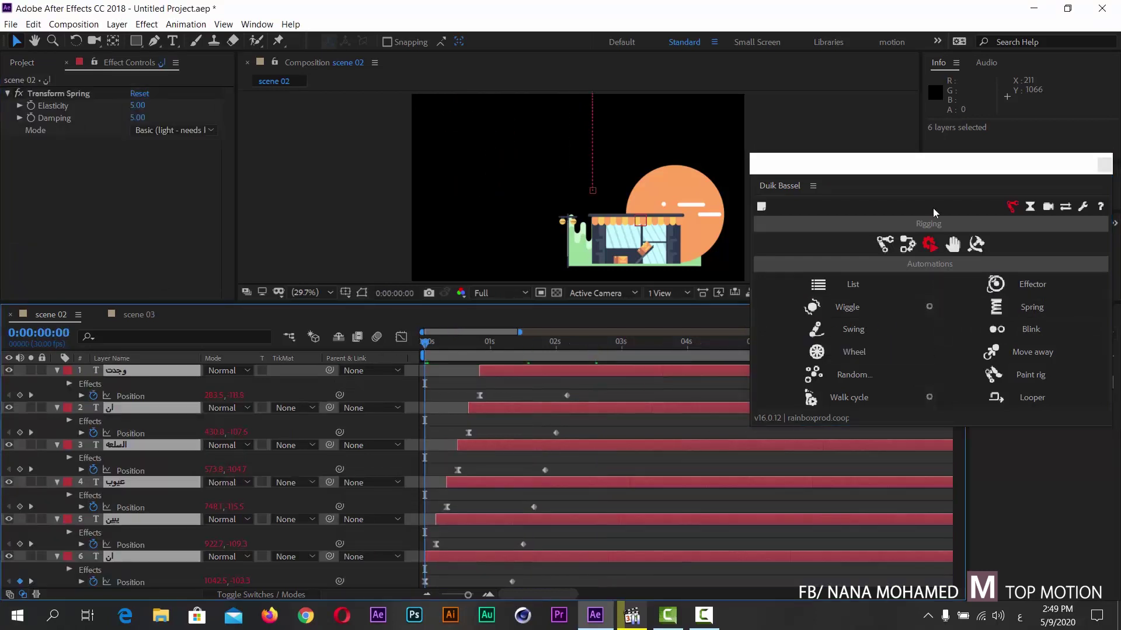
{"action": "left_click", "coordinate": [1103, 166]}
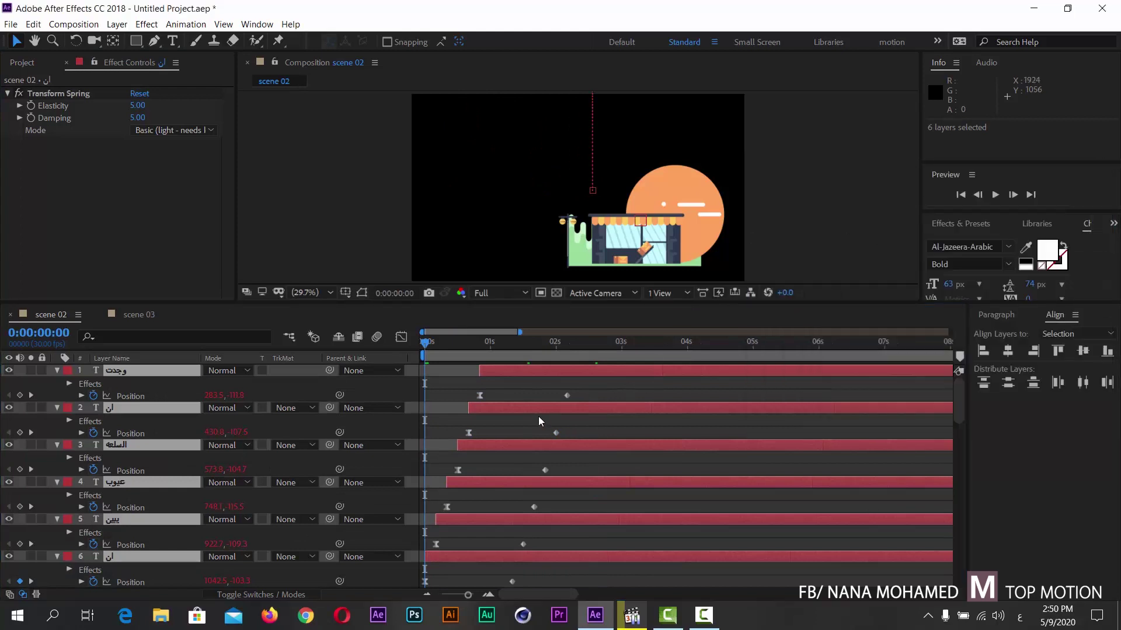
{"action": "left_click_drag", "start_coordinate": [472, 303], "coordinate": [466, 379]}
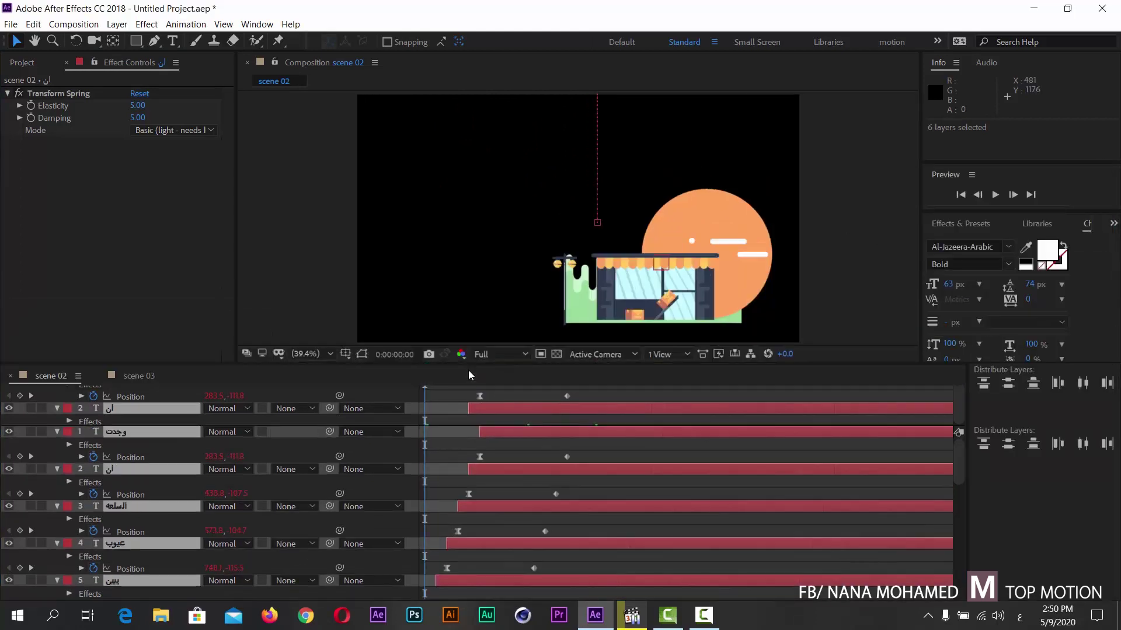
{"action": "key", "text": "space"}
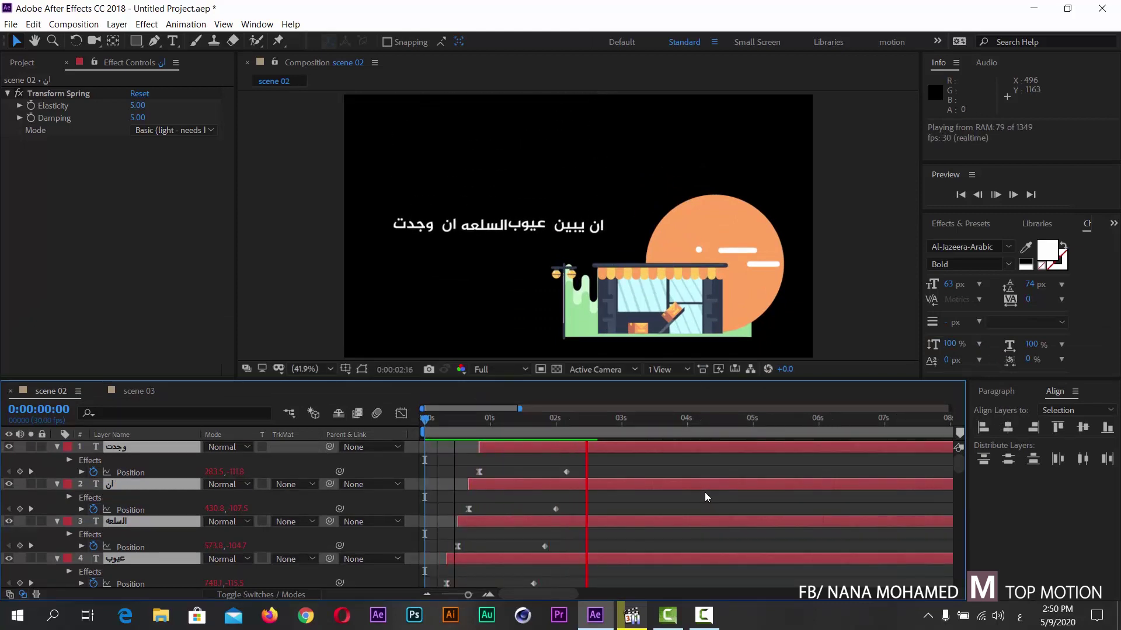
{"action": "left_click_drag", "start_coordinate": [460, 426], "coordinate": [629, 453]}
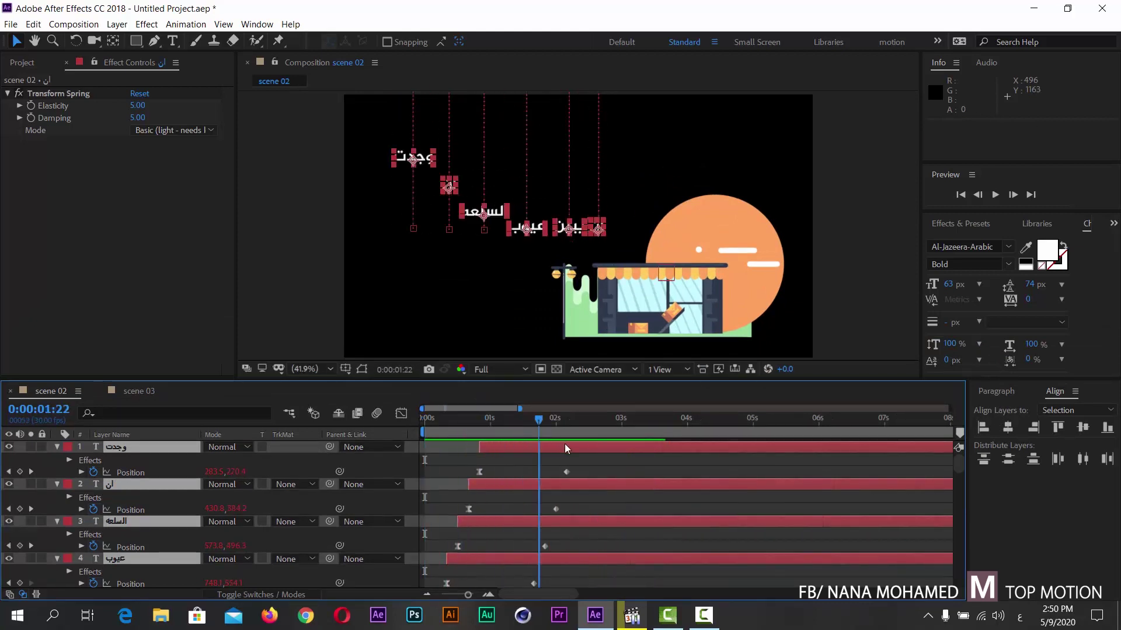
{"action": "key", "text": "Home"}
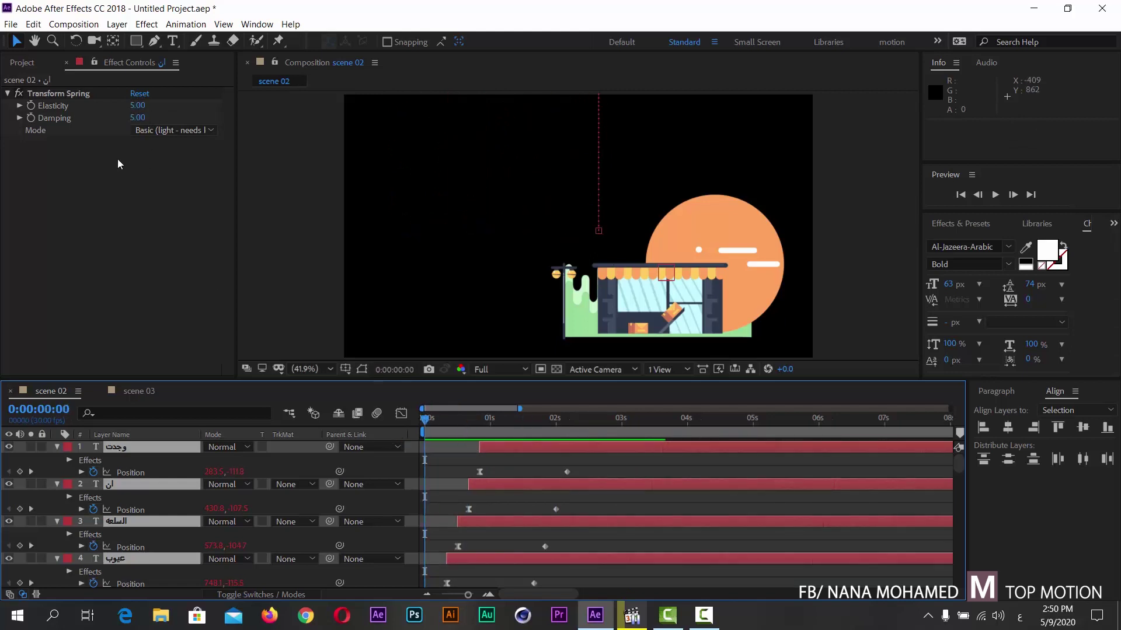
- Soften the first word's spring to Elasticity 4.00 and Damping 2.20 and preview the bounce
{"action": "left_click", "coordinate": [130, 473]}
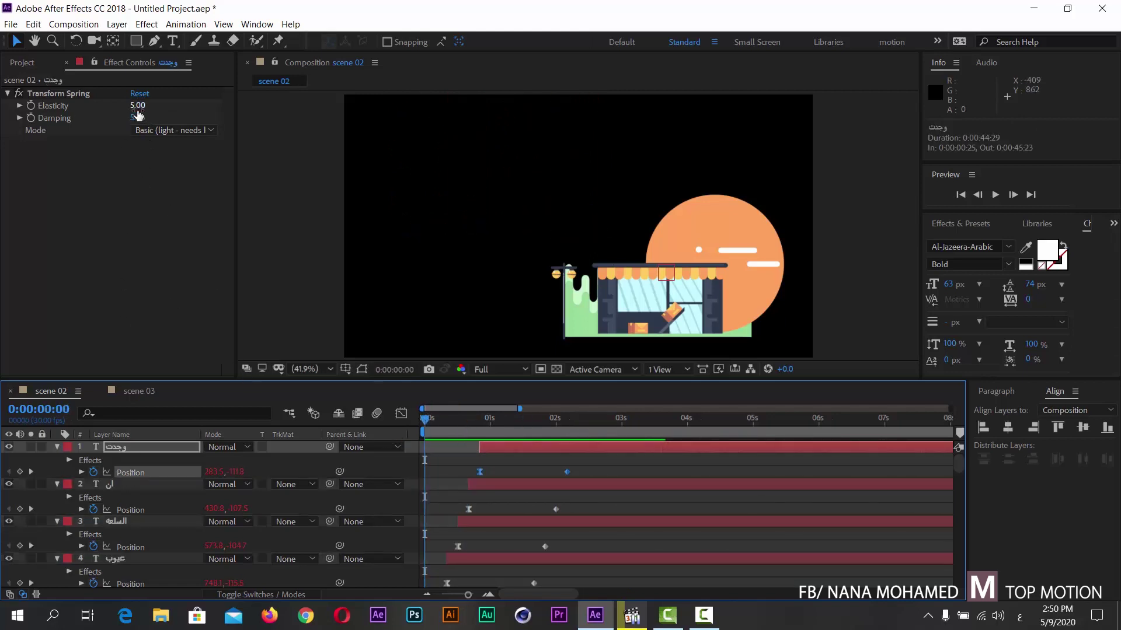
{"action": "left_click_drag", "start_coordinate": [138, 105], "coordinate": [125, 119]}
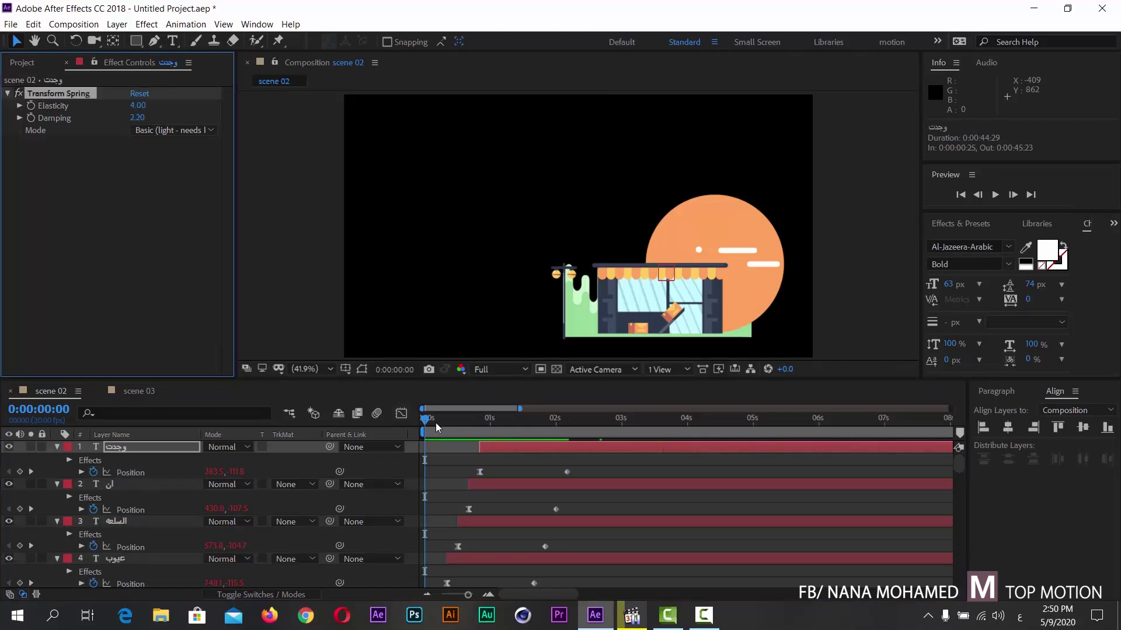
{"action": "key", "text": "space"}
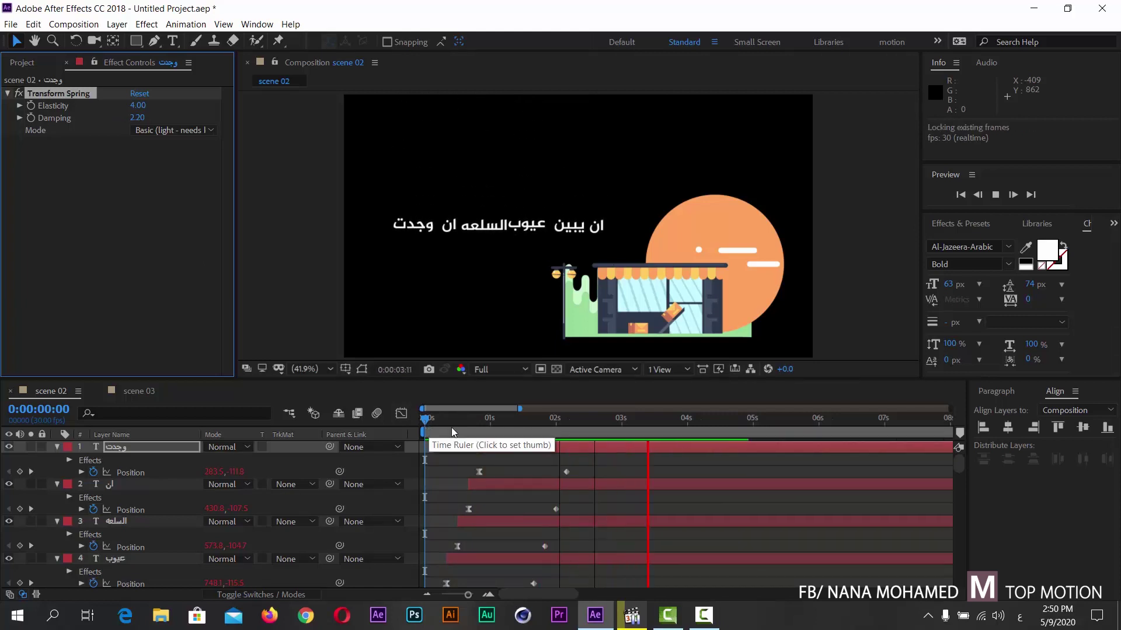
{"action": "left_click_drag", "start_coordinate": [451, 427], "coordinate": [579, 435]}
- Restore the spring to Elasticity 5.00 and Damping 5.00, then collapse all layers and deselect
{"action": "key", "text": "Home"}
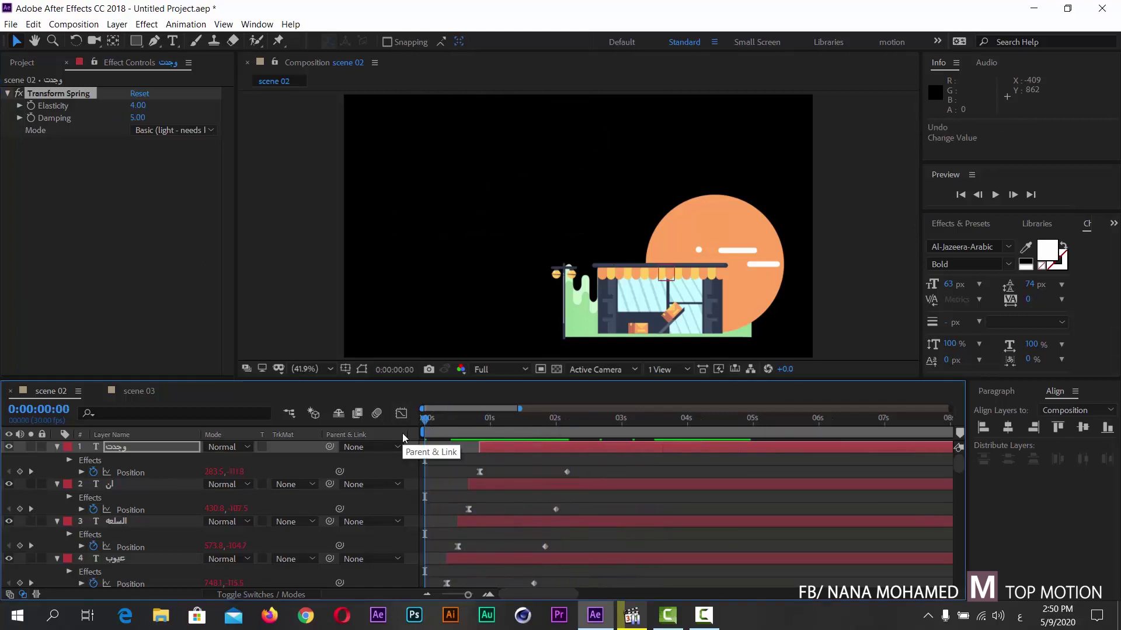
{"action": "key", "text": "ctrl+z"}
{"action": "key", "text": "ctrl+z"}
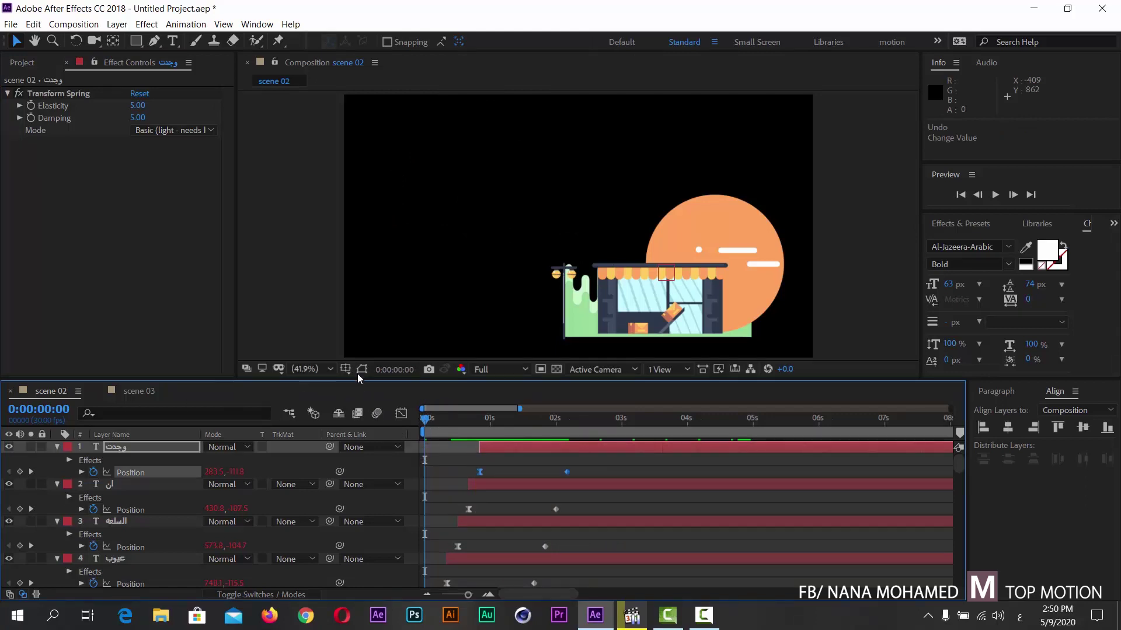
{"action": "left_click", "coordinate": [317, 365]}
{"action": "left_click", "coordinate": [319, 127]}
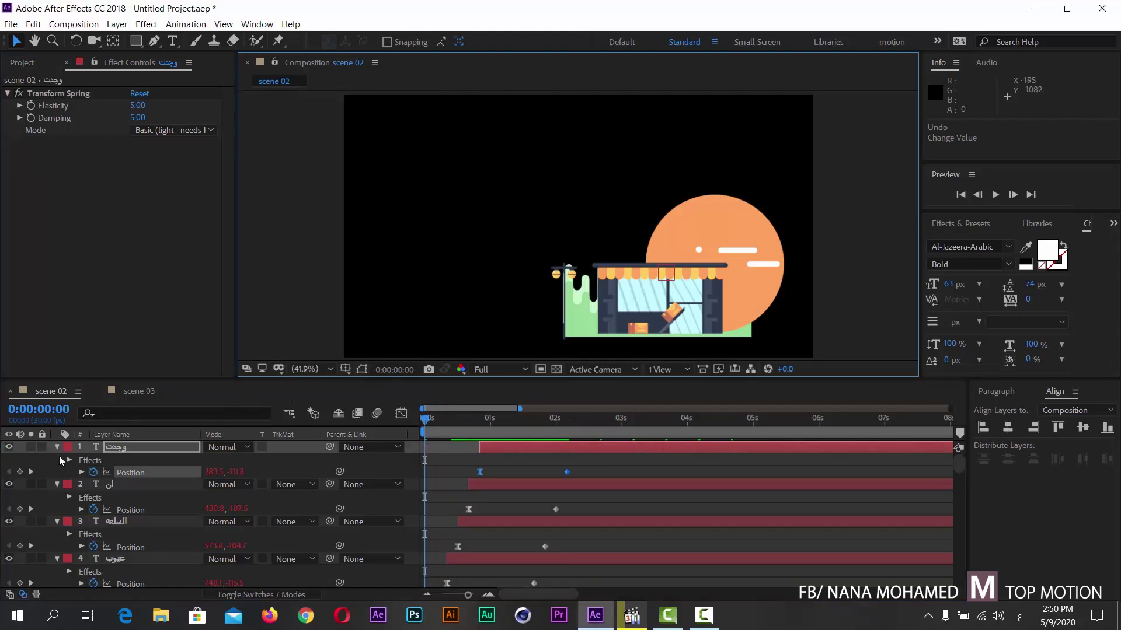
{"action": "key", "text": "ctrl+a"}
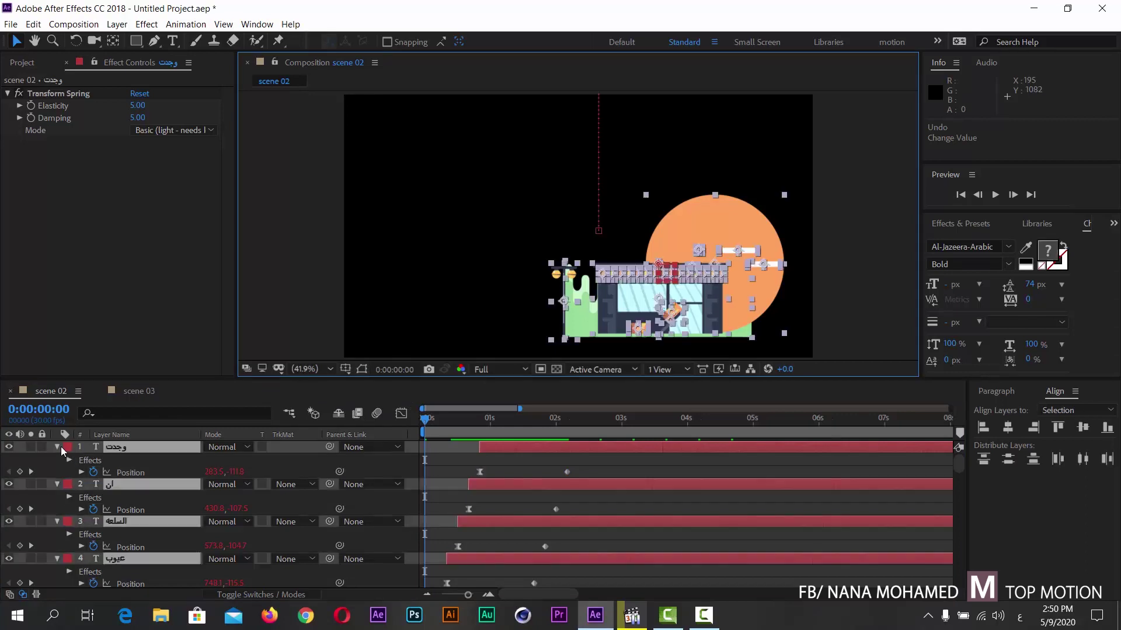
{"action": "left_click", "coordinate": [56, 447]}
{"action": "key", "text": "F2"}
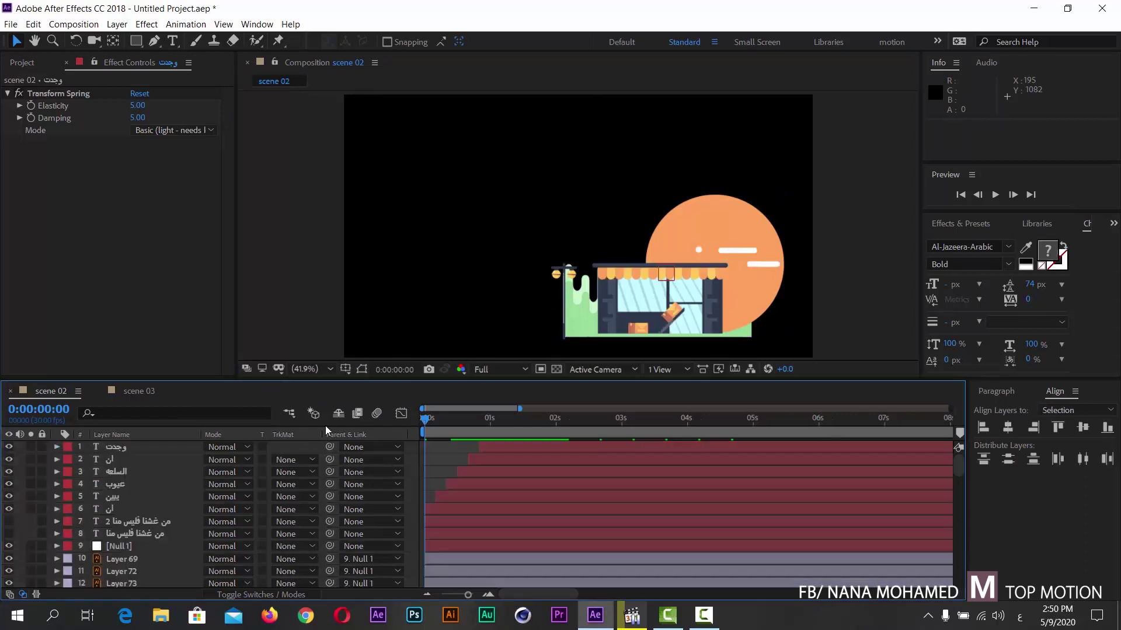
{"action": "left_click_drag", "start_coordinate": [312, 390], "coordinate": [307, 405]}
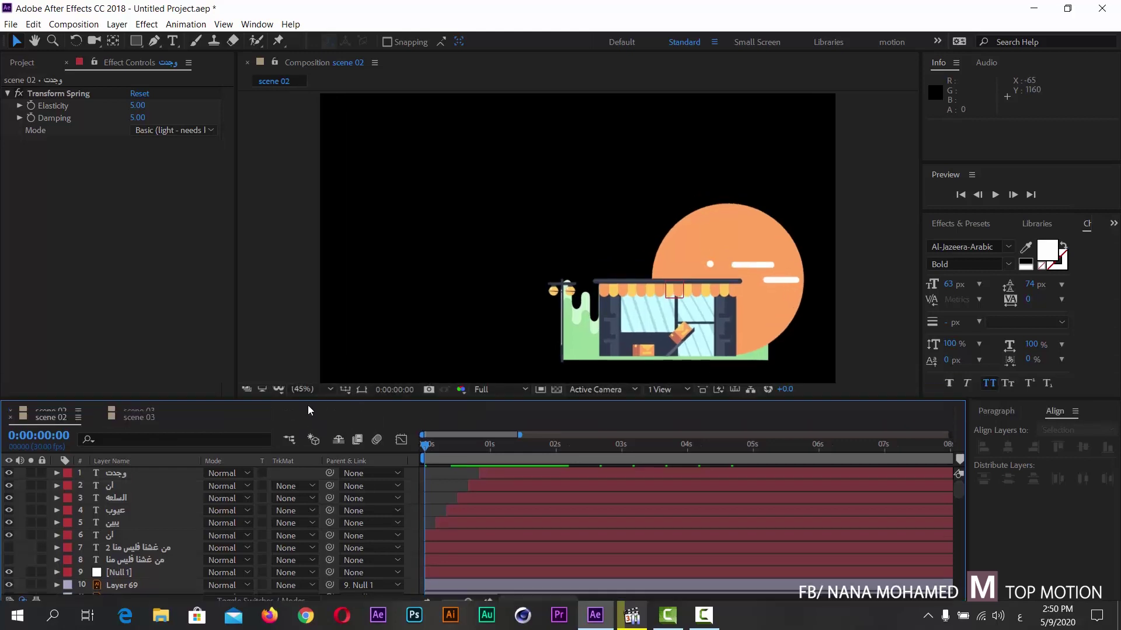
{"action": "left_click", "coordinate": [148, 418]}
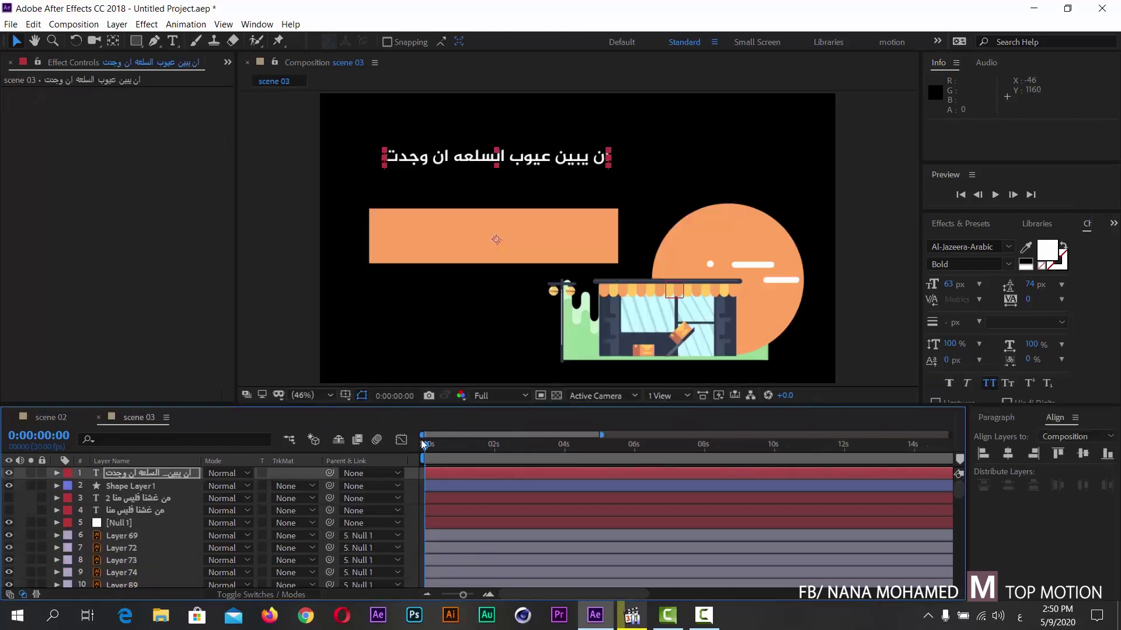
{"action": "left_click", "coordinate": [426, 443]}
{"action": "left_click_drag", "start_coordinate": [452, 448], "coordinate": [383, 450]}
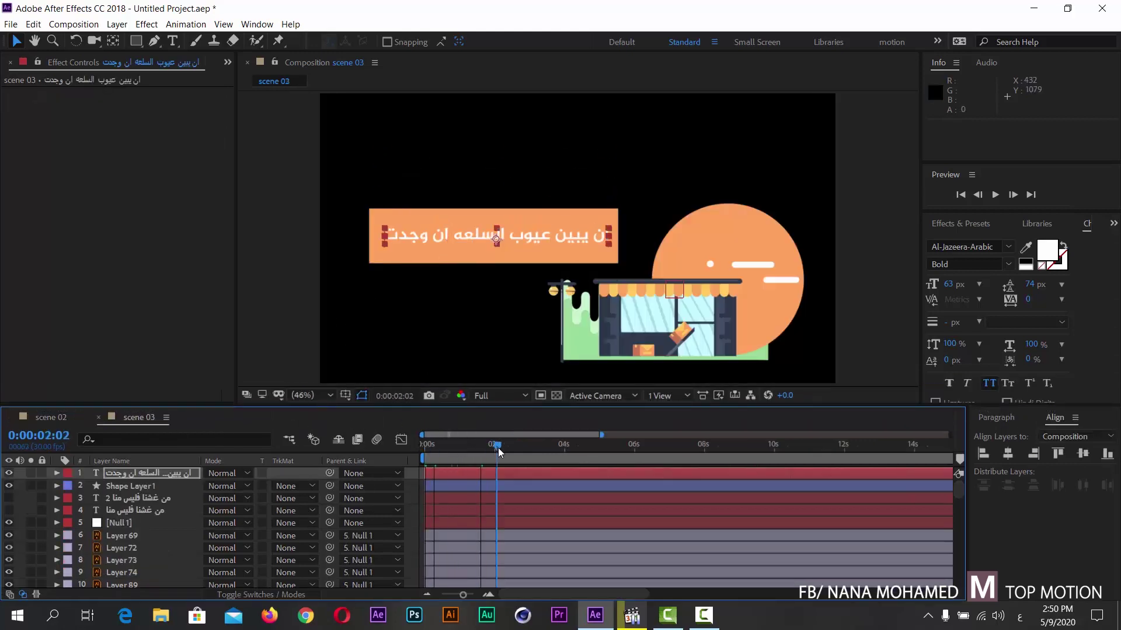
{"action": "key", "text": "space"}
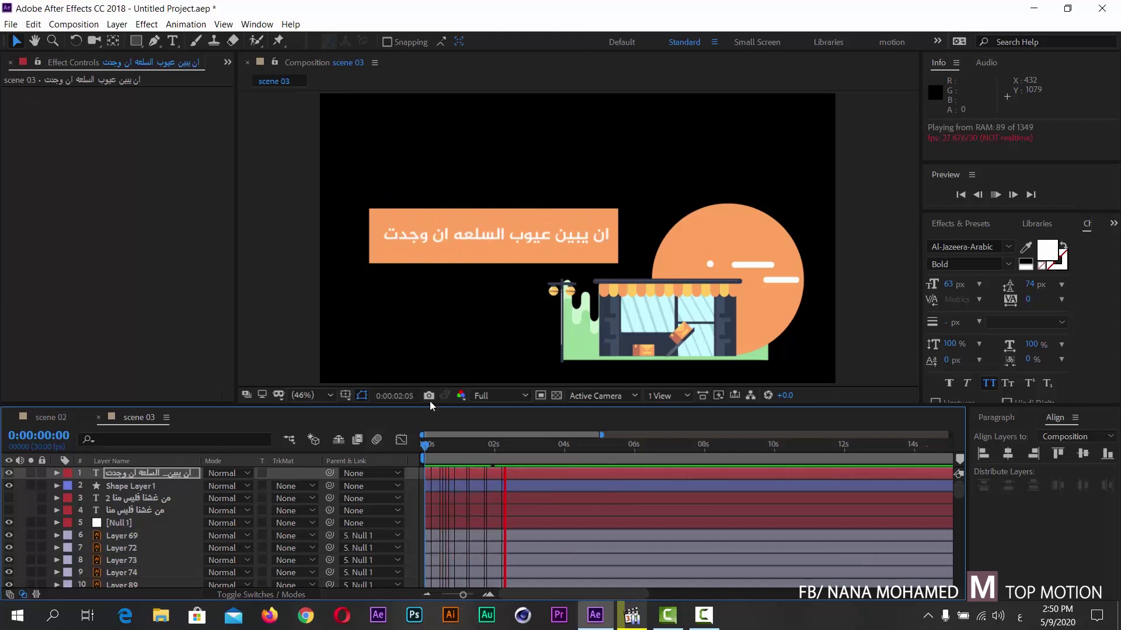
{"action": "key", "text": "space"}
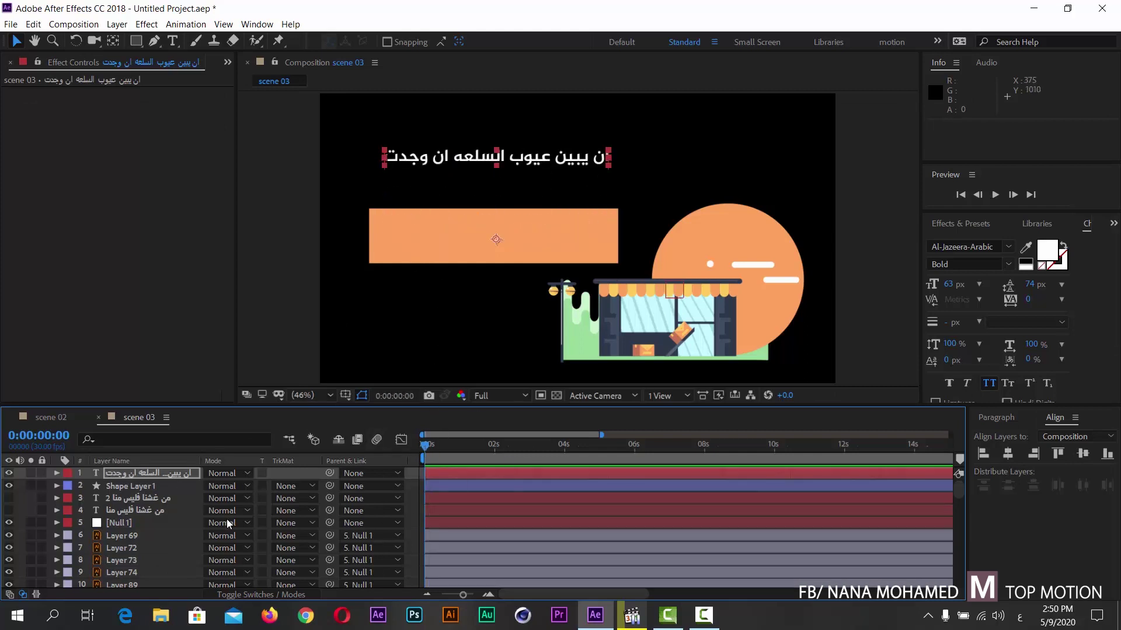
{"action": "left_click", "coordinate": [167, 475]}
{"action": "key", "text": "u"}
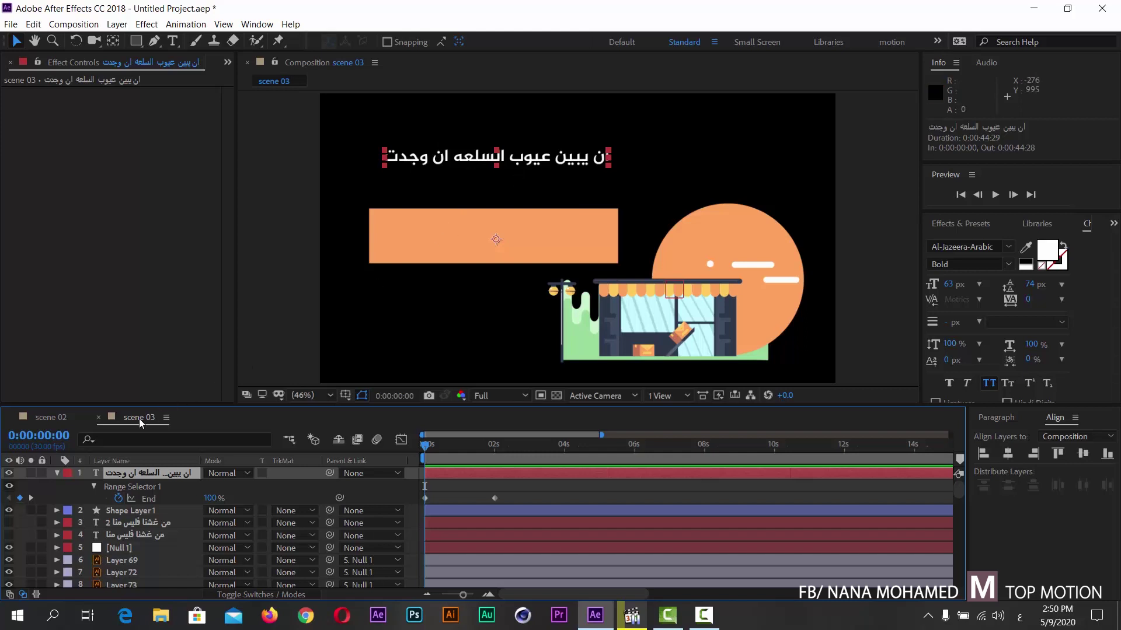
{"action": "left_click", "coordinate": [60, 414]}
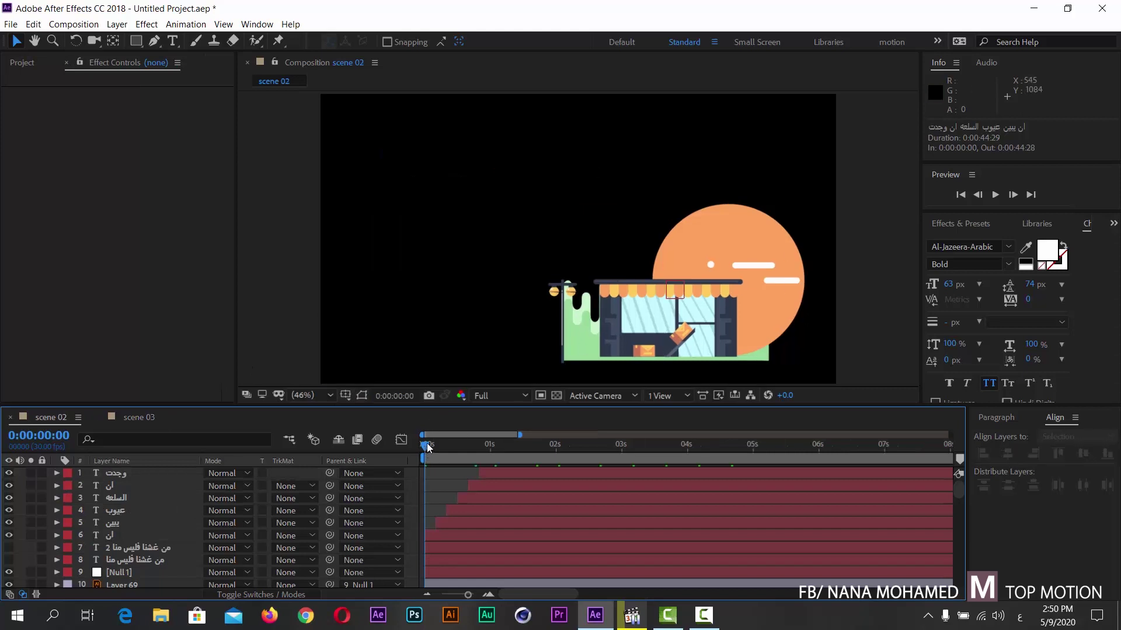
{"action": "mouse_move", "coordinate": [427, 448]}
{"action": "left_mouse_down"}
{"action": "mouse_move", "coordinate": [384, 452]}
{"action": "mouse_move", "coordinate": [625, 461]}
{"action": "left_mouse_up"}
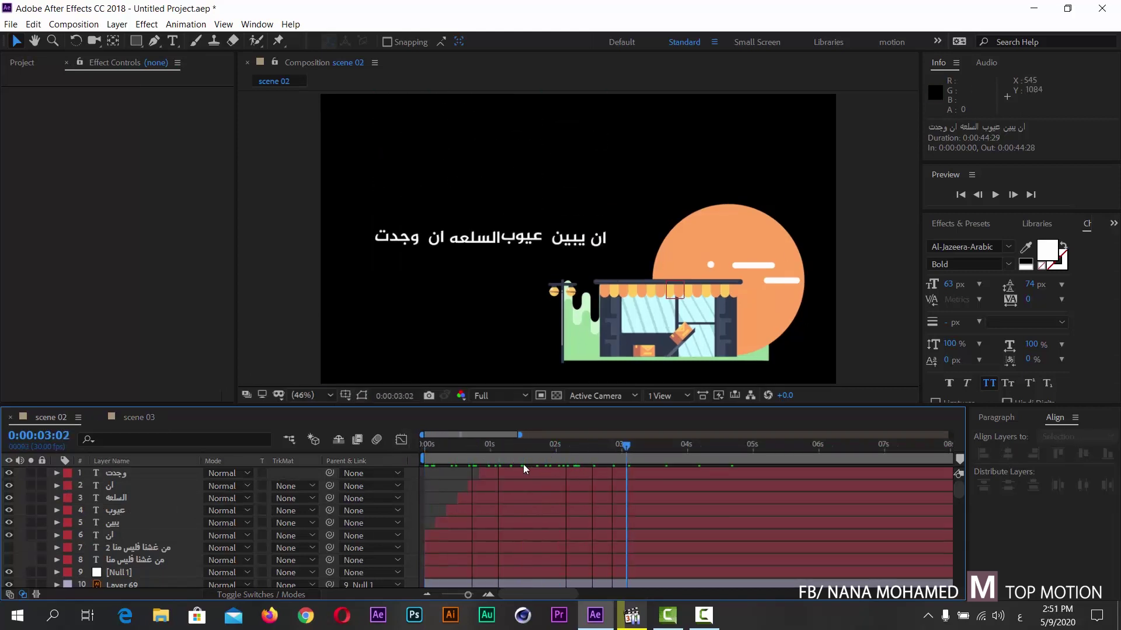
{"action": "key", "text": "space"}
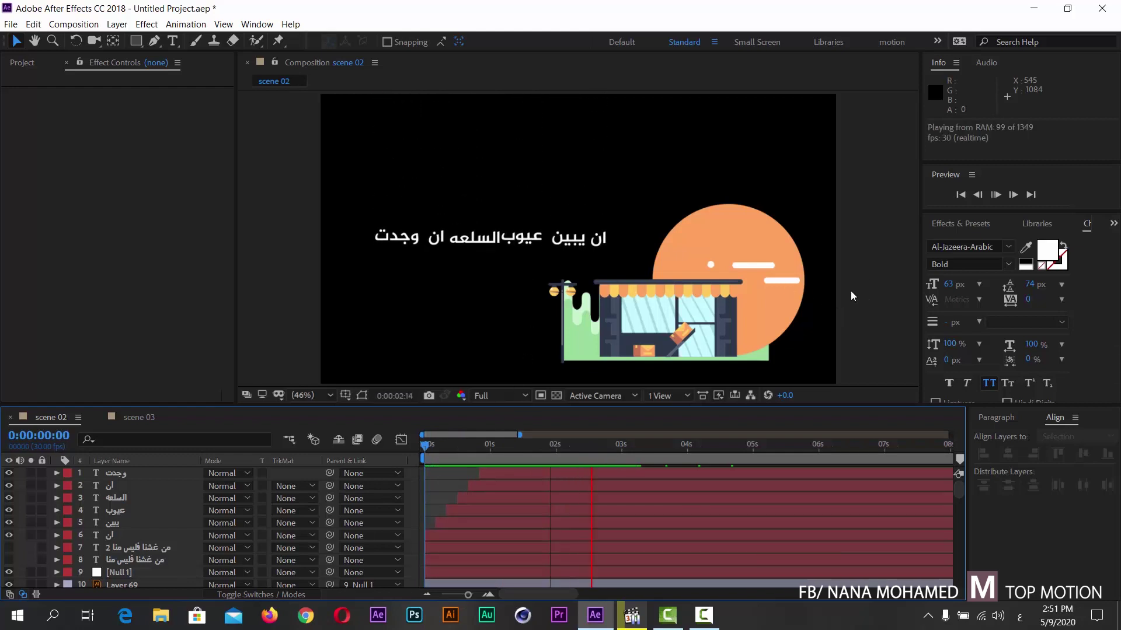
{"action": "key", "text": "space"}
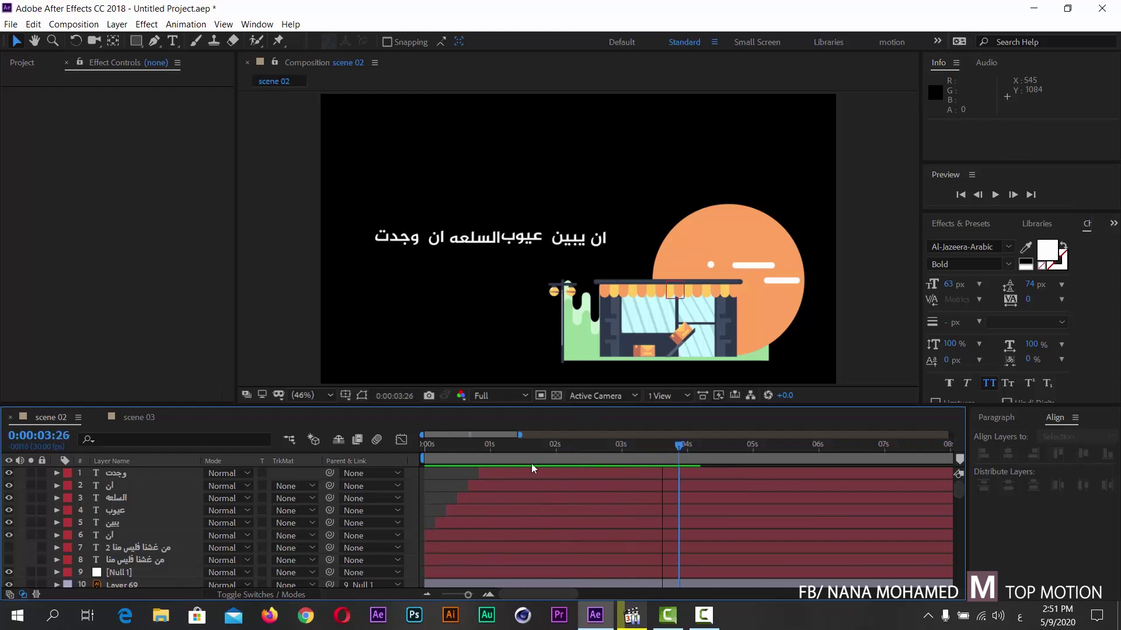
{"action": "key", "text": "Home"}
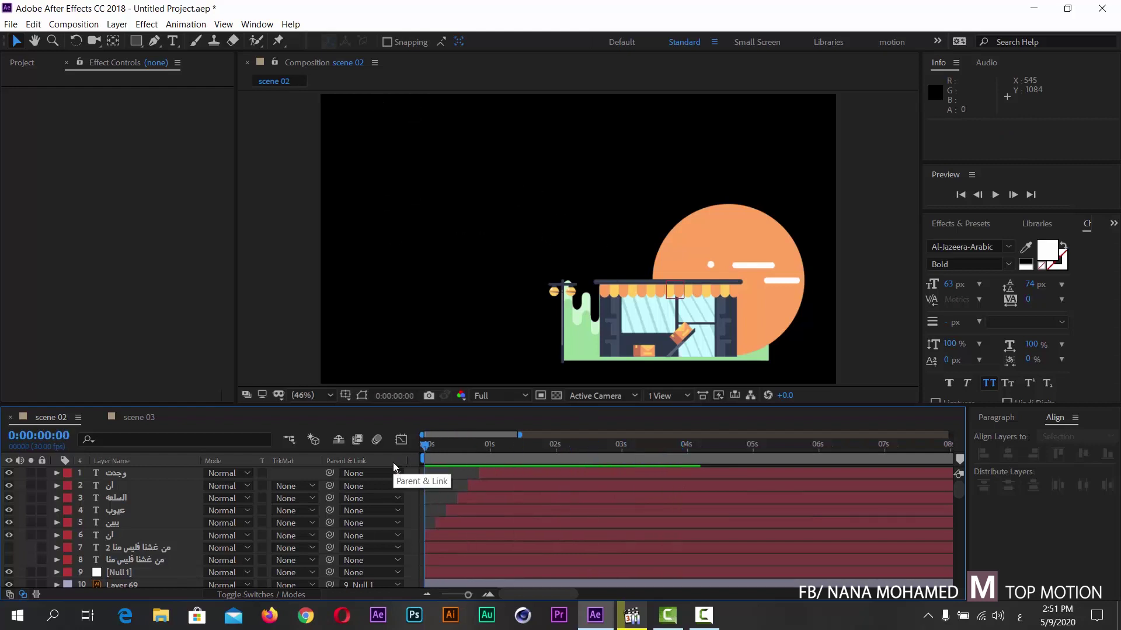